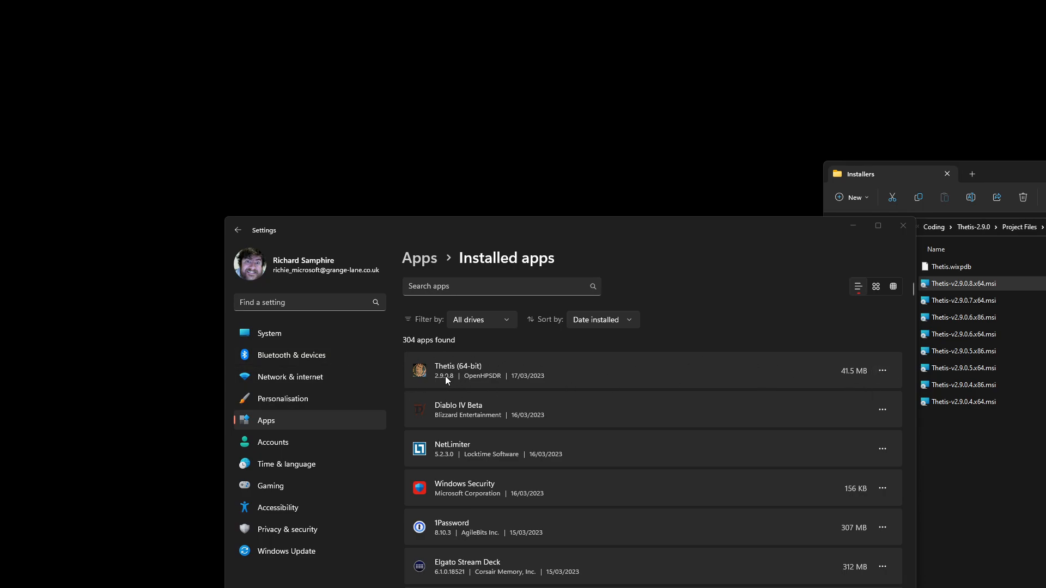
- Uninstall the existing Thetis (64-bit) application from the installed apps list
left_click(883, 371)
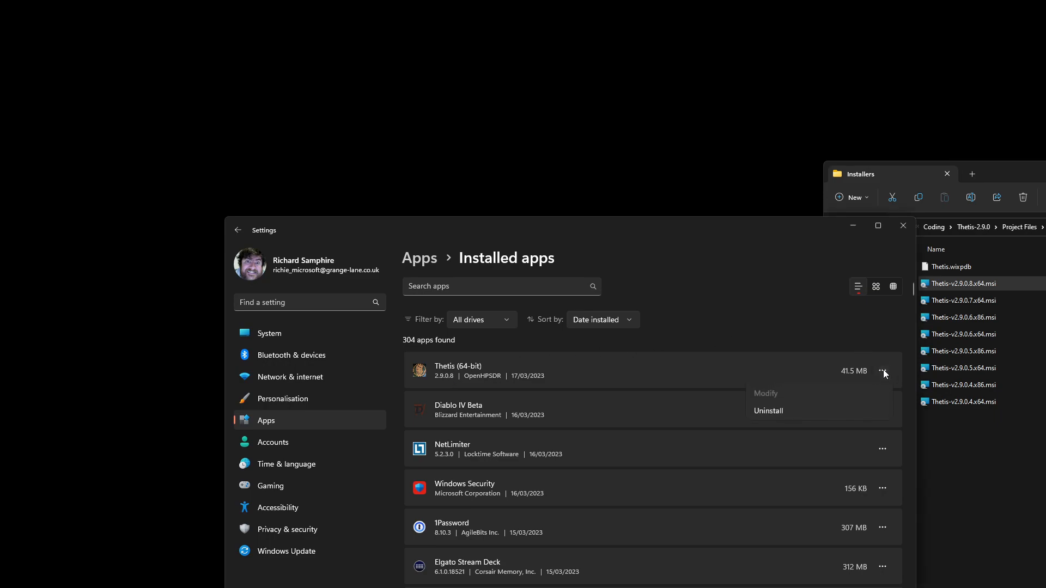
left_click(780, 411)
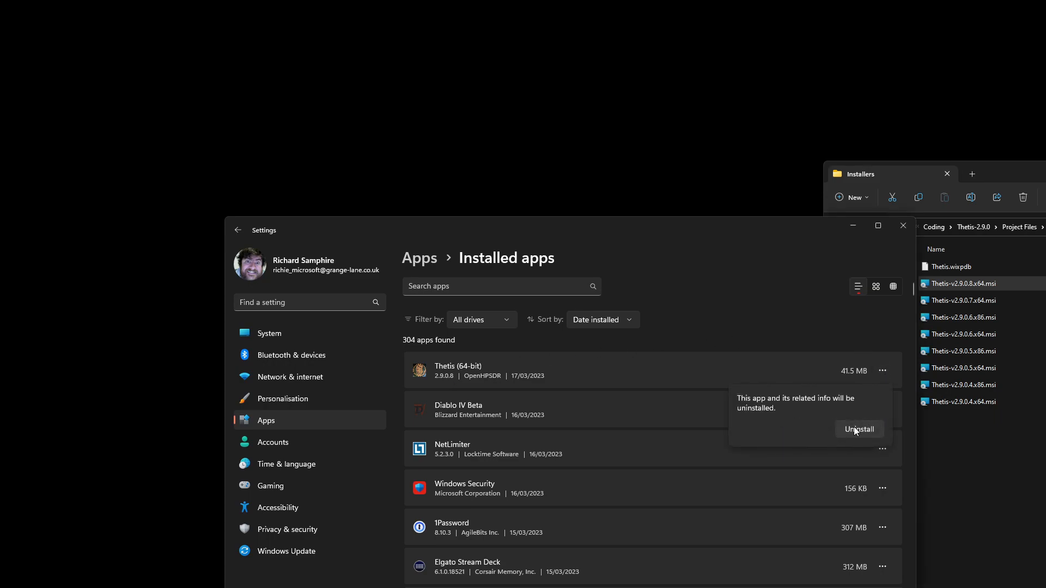
left_click(856, 430)
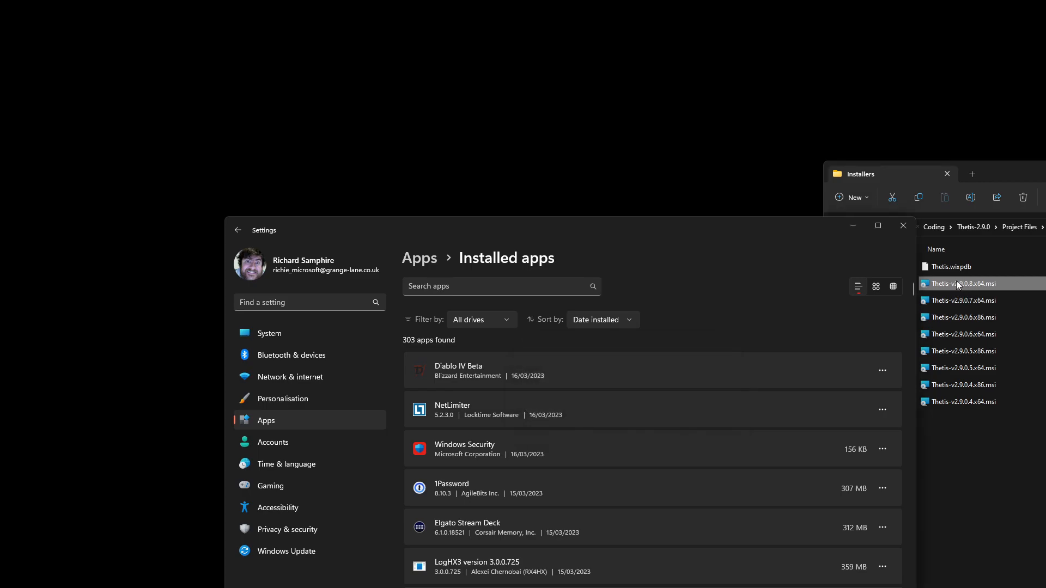
- Install Thetis from Thetis-v2.9.0.8.x64.msi, keeping the licence terms accepted, and finish the setup wizard
left_click(998, 495)
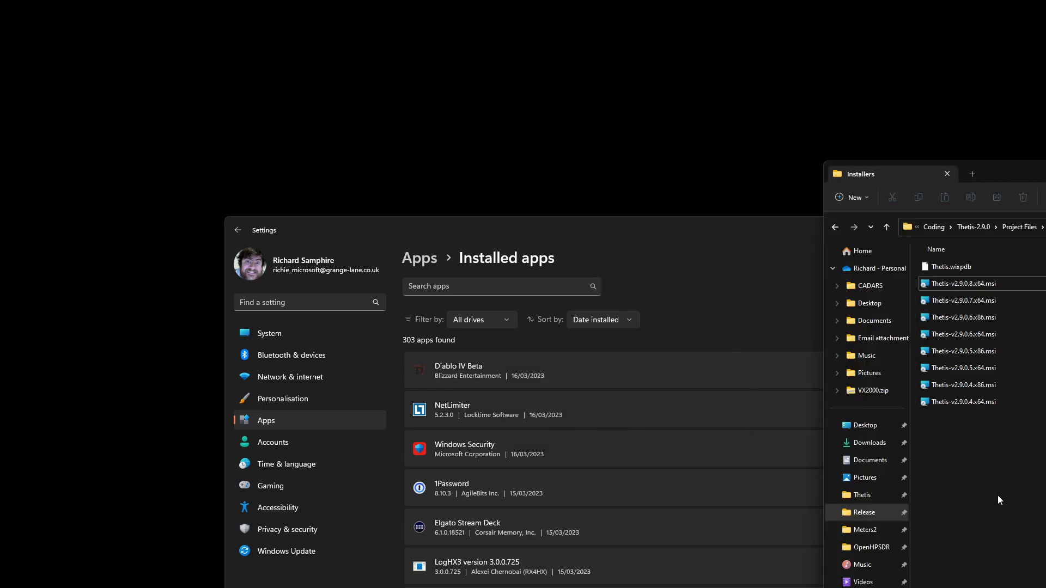
double_click(991, 288)
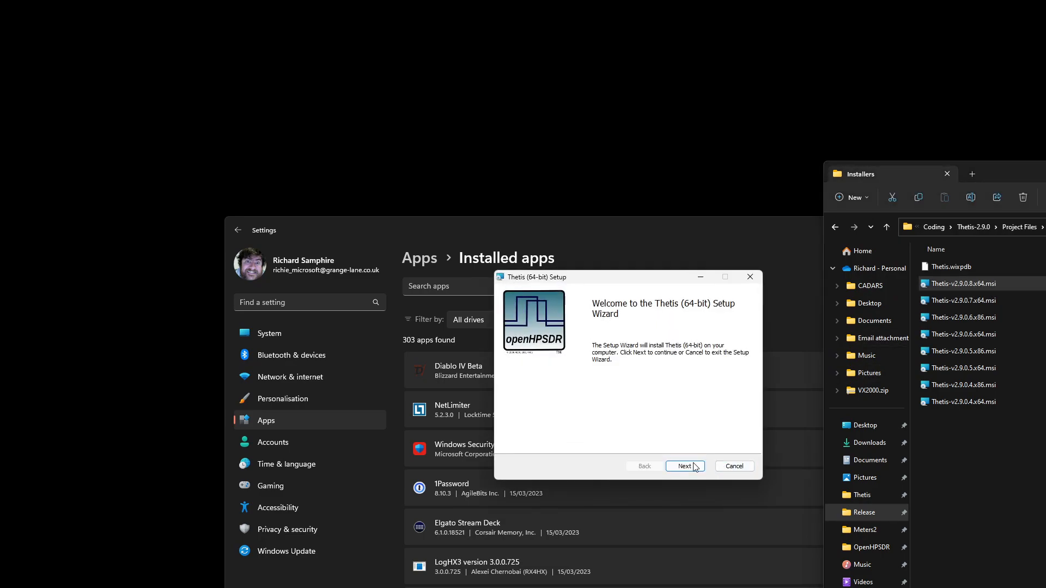
left_click(694, 467)
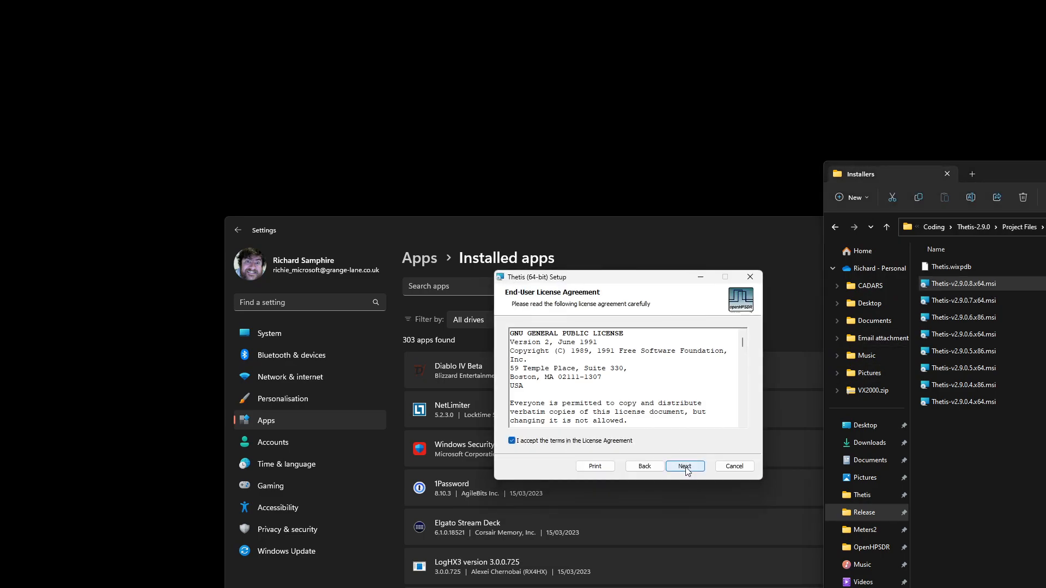
left_click(685, 466)
left_click(550, 339)
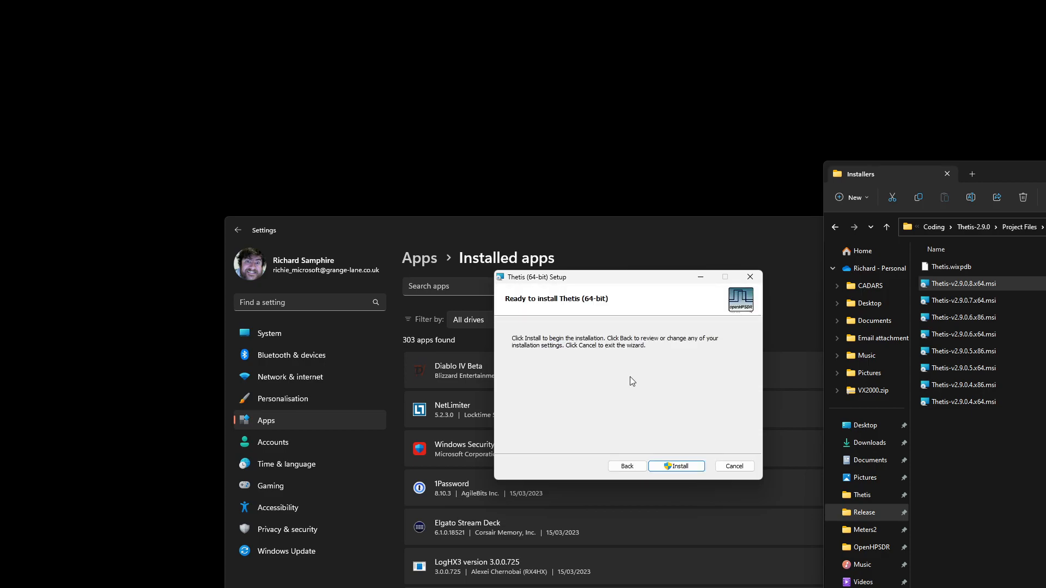
left_click(684, 467)
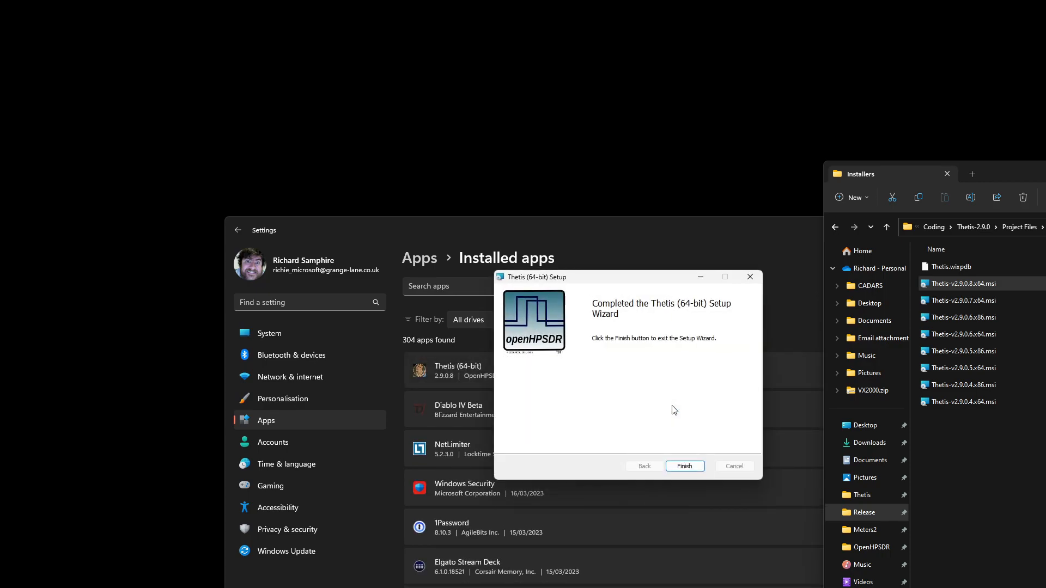
left_click(697, 467)
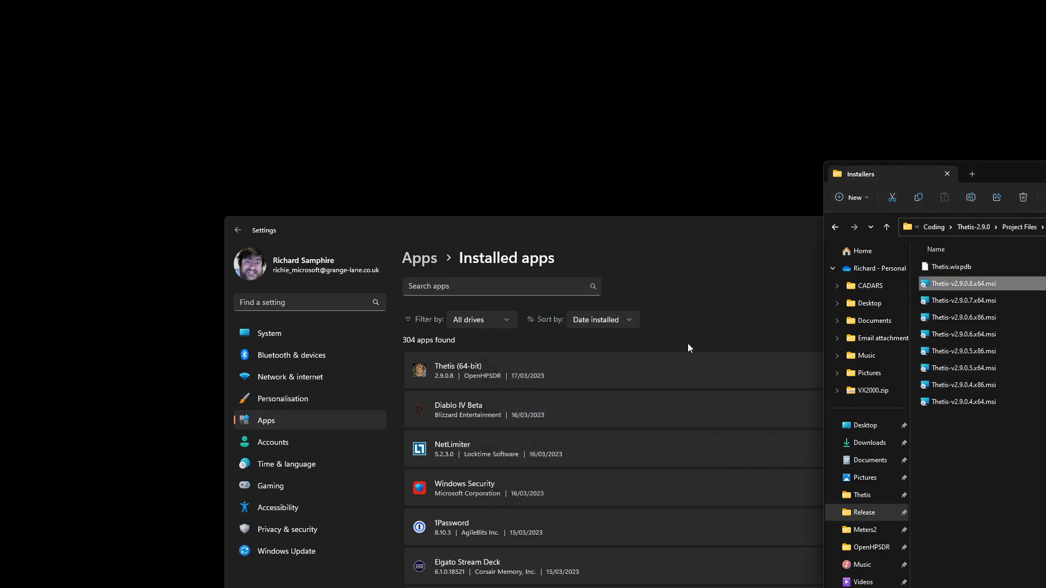
- Close the Settings window and go to the %appdata% folder in the Installers file window
left_click(798, 221)
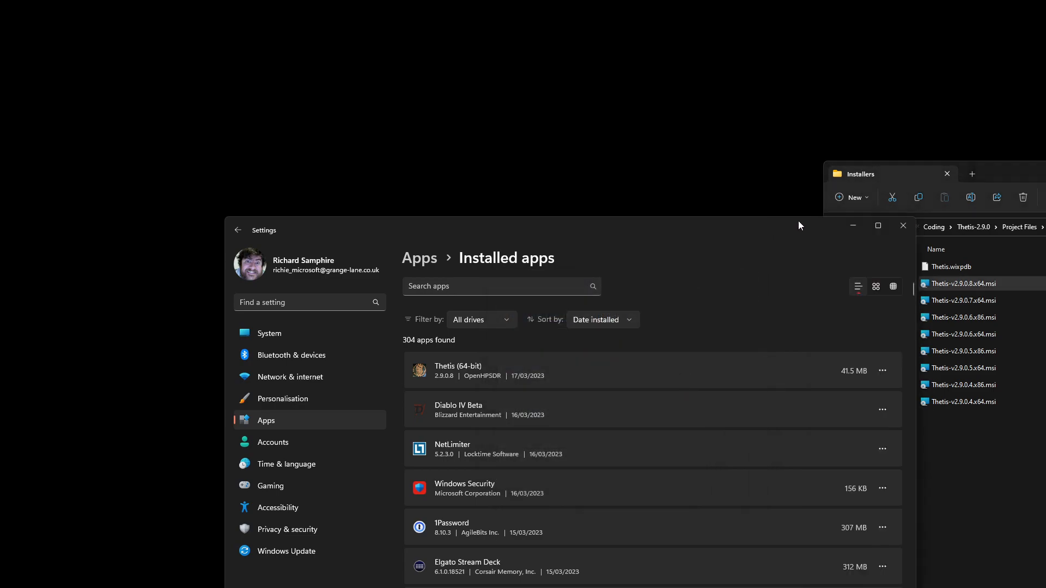
left_click(901, 224)
left_click_drag(1040, 172, 562, 170)
left_click(562, 237)
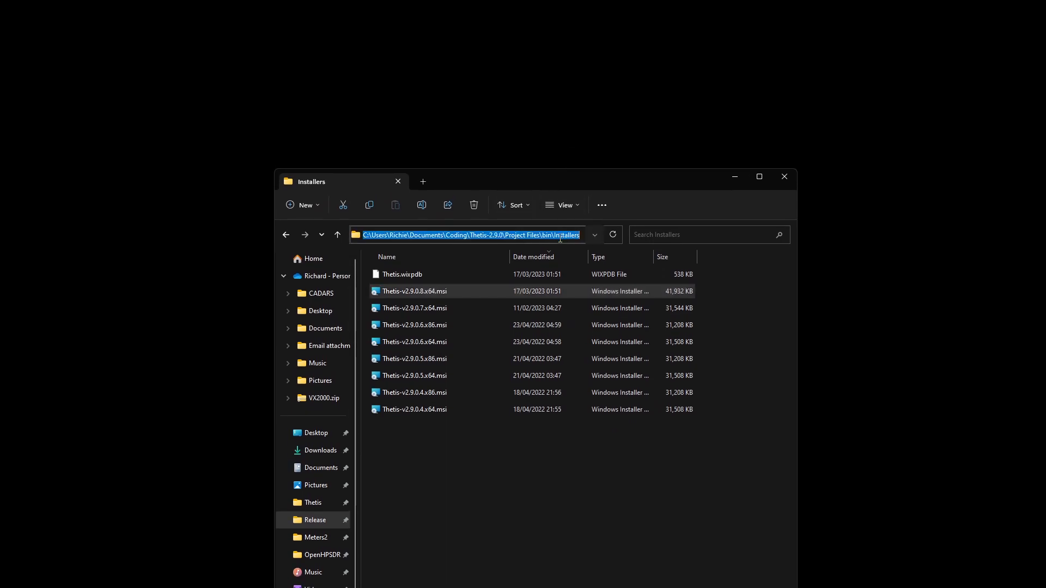
type("%a")
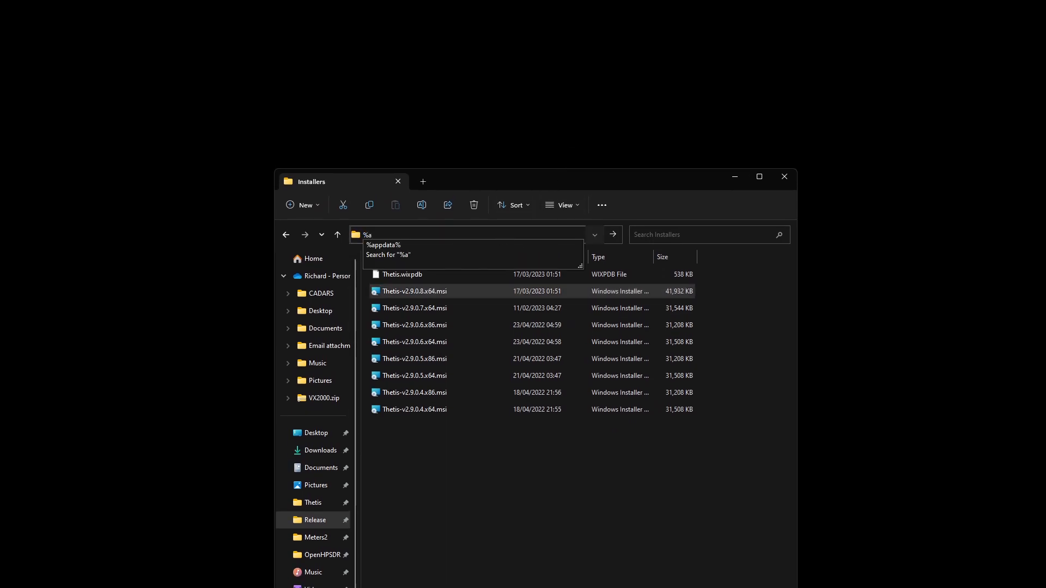
key("Down")
key("Return")
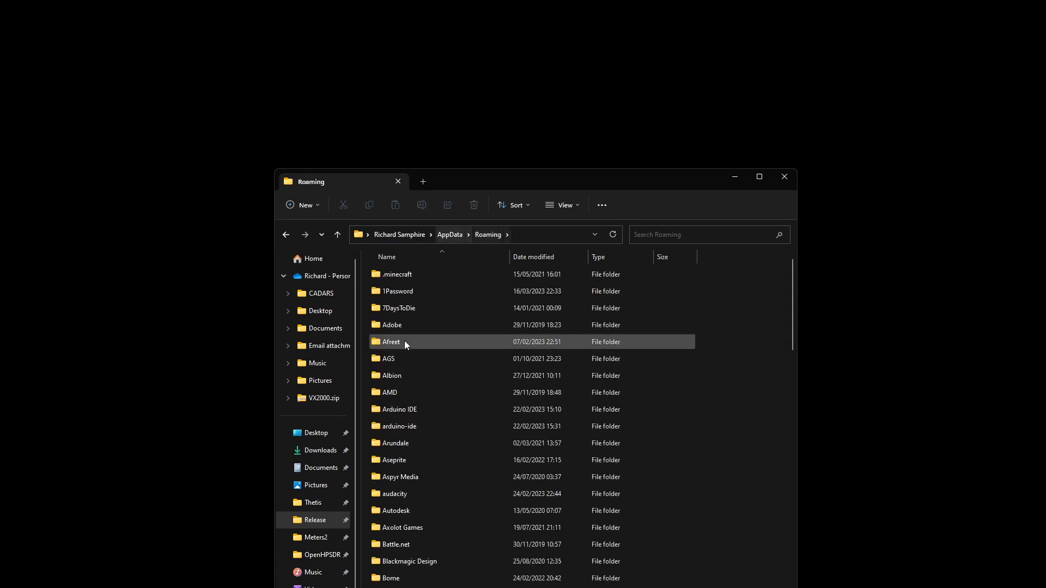
- Find and open the OpenHPSDR folder inside the Roaming folder
left_click(362, 238)
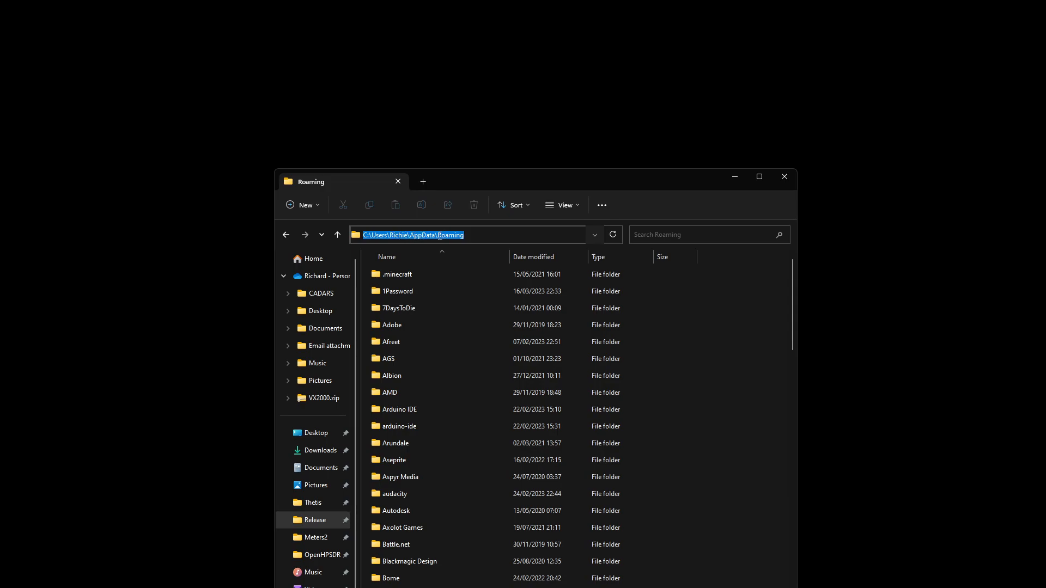
scroll(535, 505, "down", 10)
scroll(434, 545, "down", 10)
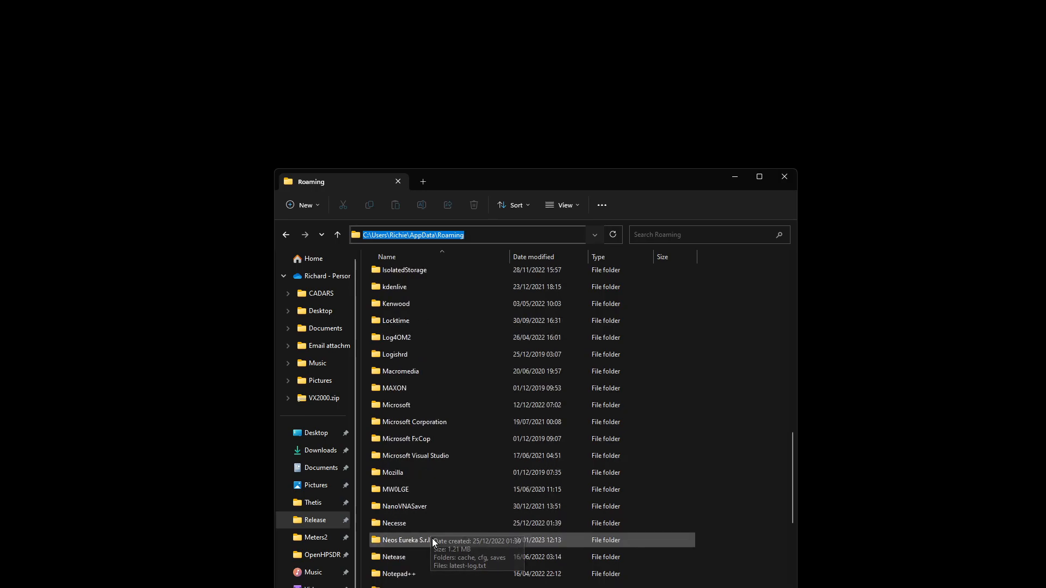
scroll(433, 549, "down", 4)
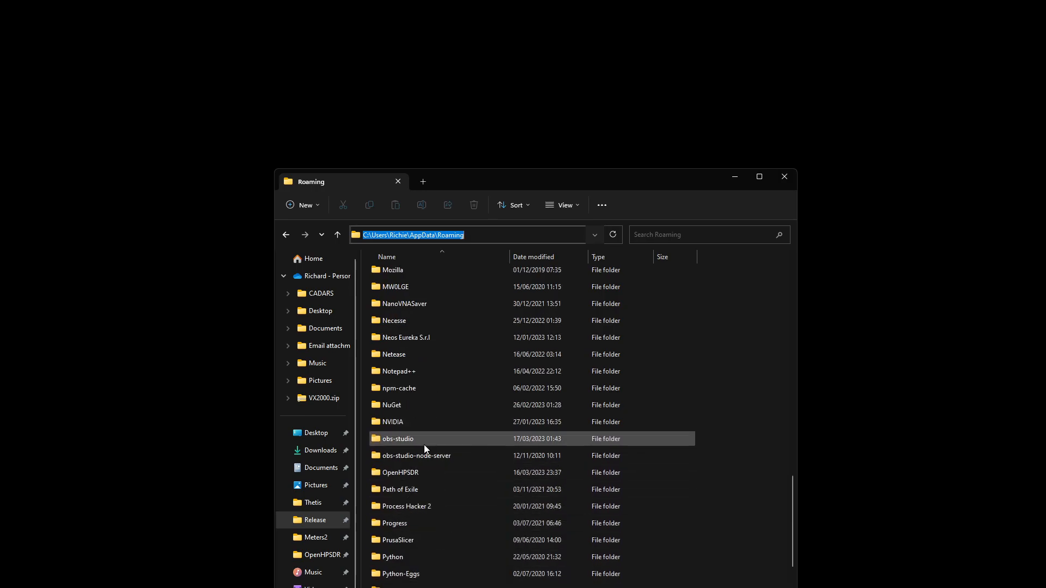
double_click(414, 473)
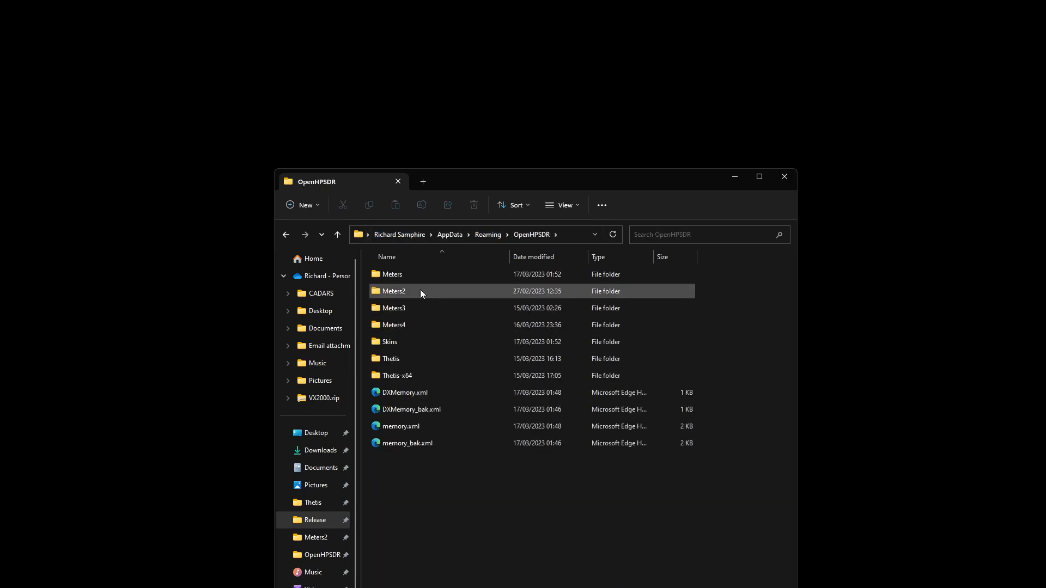
- Open the Meters folder and show its image files as large icons
left_click(397, 274)
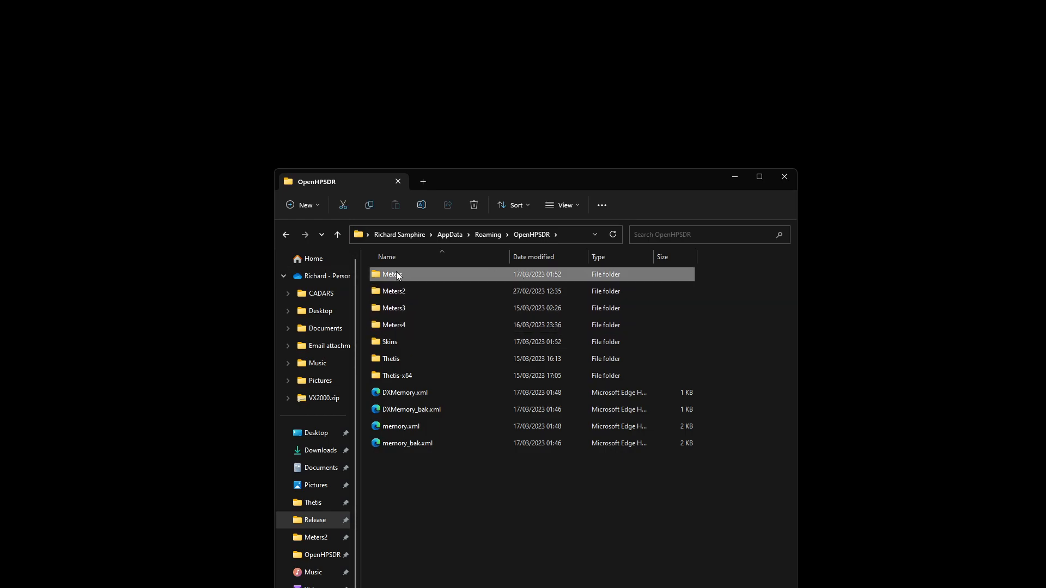
double_click(396, 274)
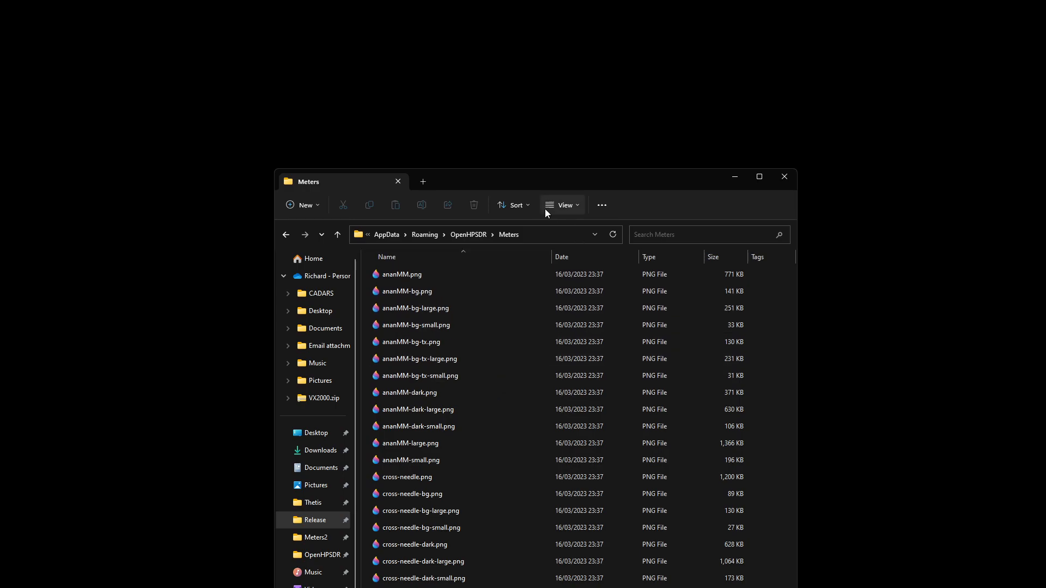
left_click(577, 207)
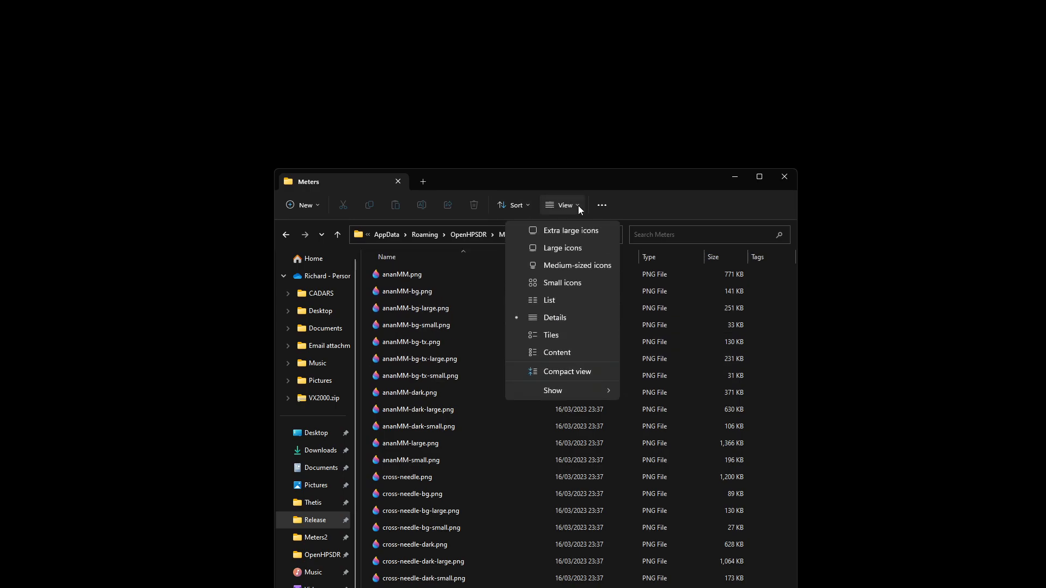
left_click(576, 249)
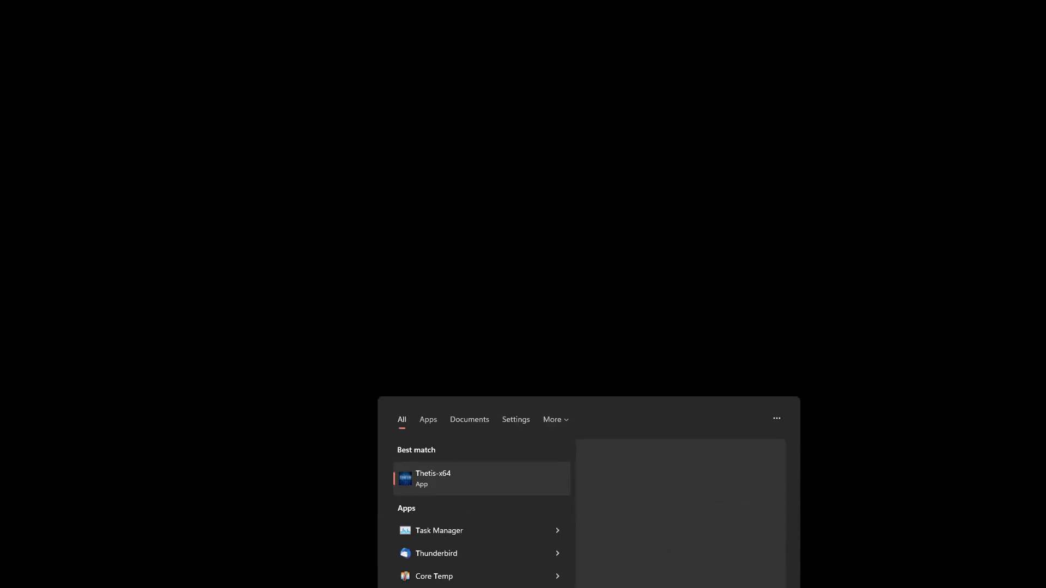
- Search for and launch Thetis-x64, and power on the radio
type("het")
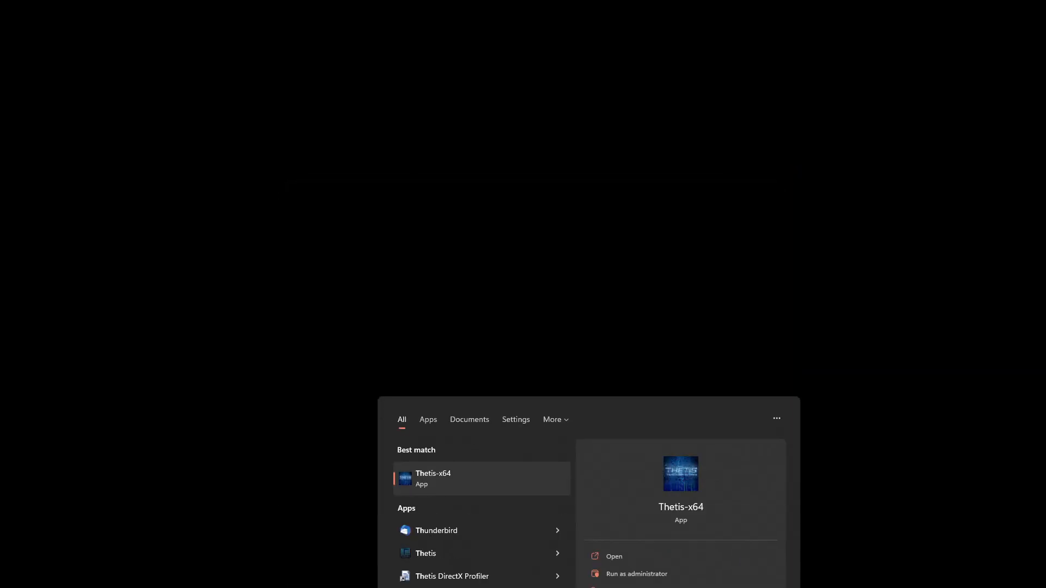
left_click(443, 479)
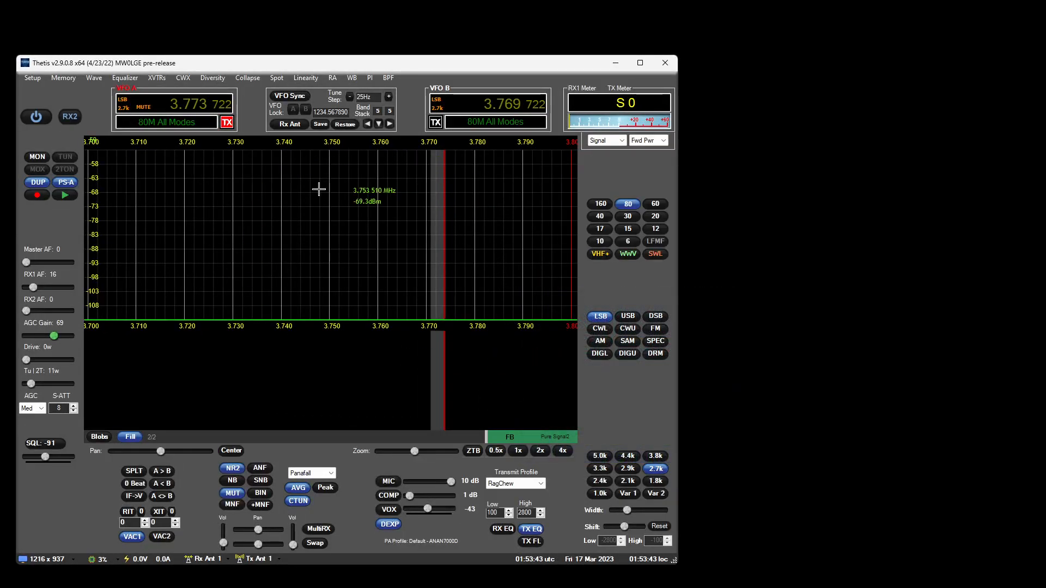
left_click(32, 122)
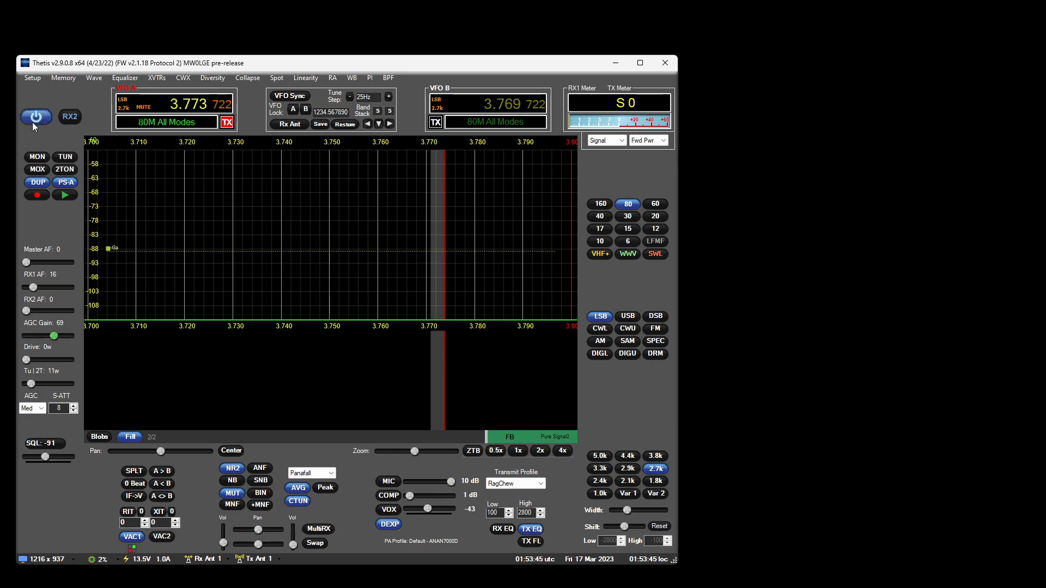
left_click(33, 78)
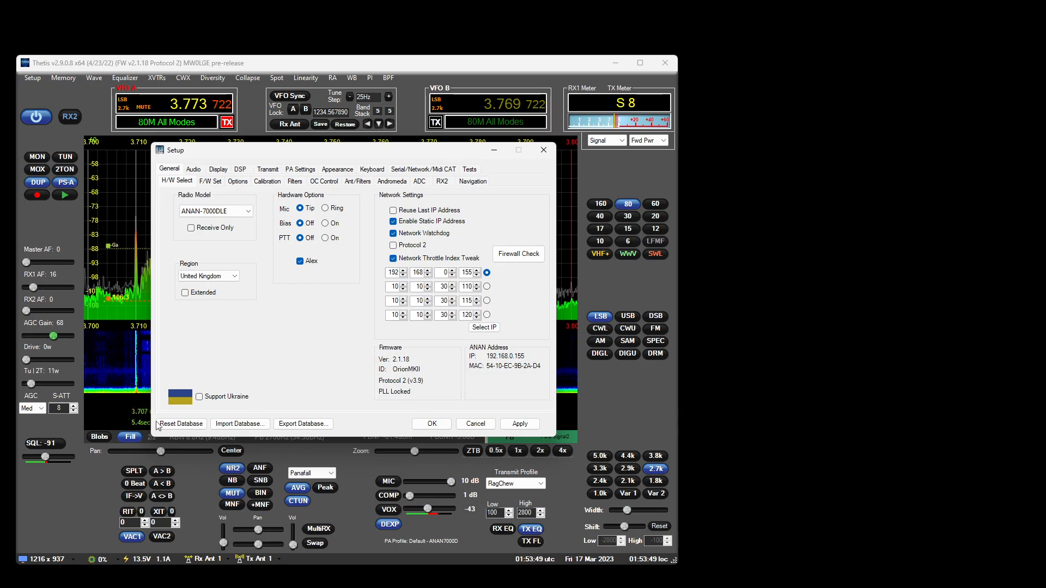
left_click_drag(278, 153, 329, 141)
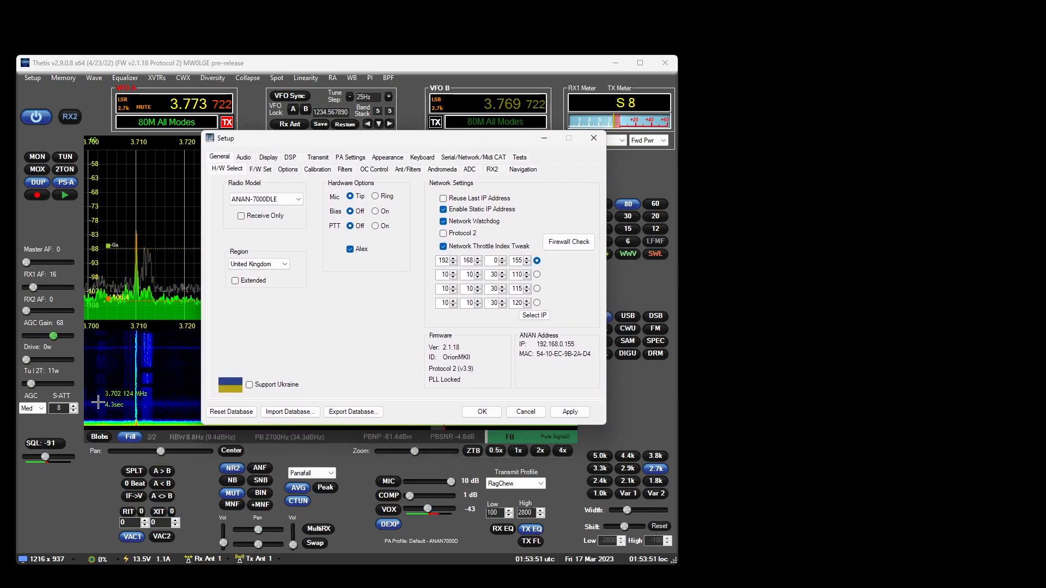
left_click(250, 385)
left_click(284, 386)
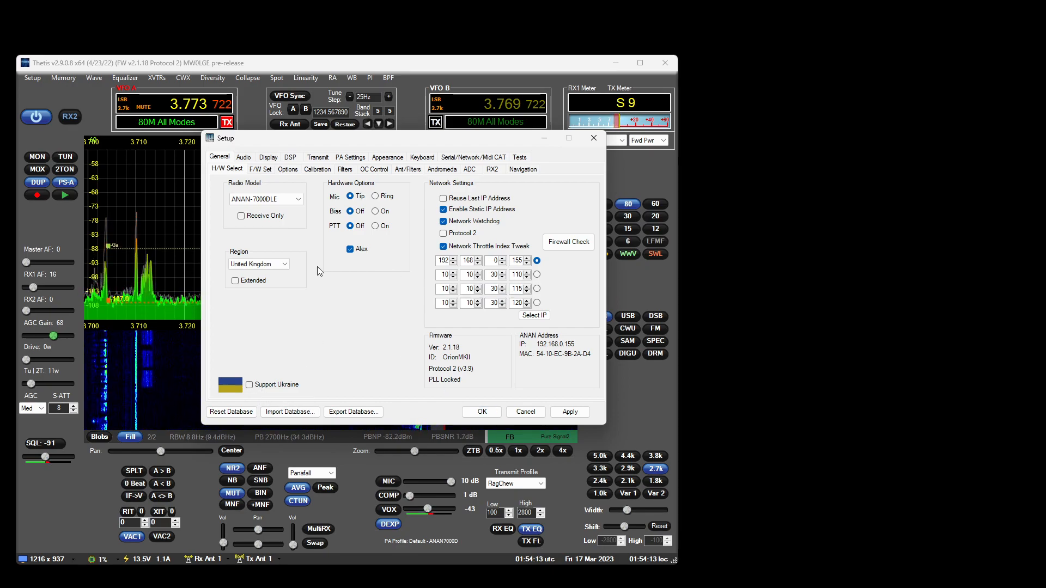
left_click_drag(391, 139, 348, 156)
left_click(584, 63)
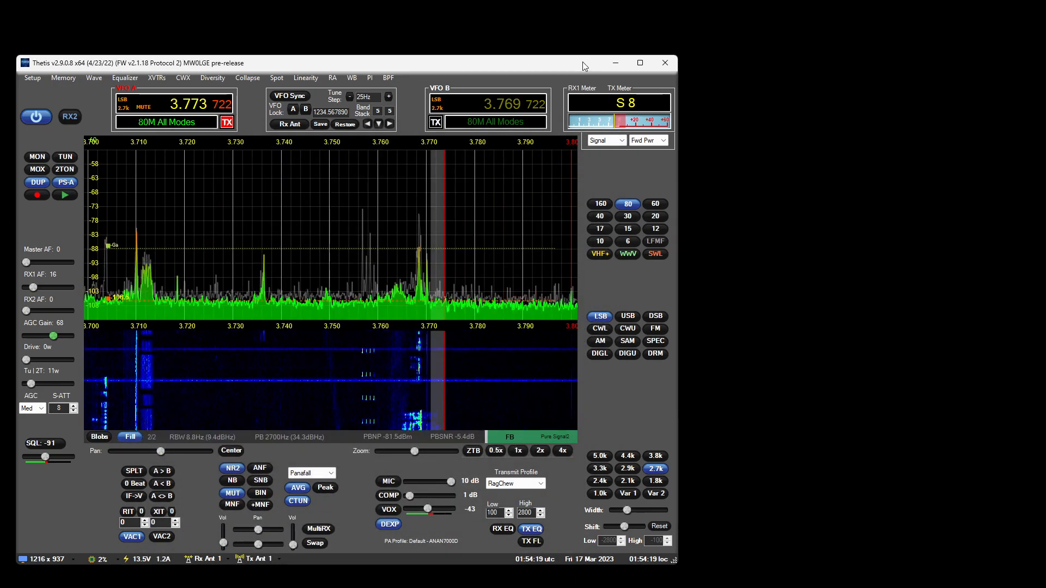
- Look through the reading choices of the RX1 and TX meters, leaving them on Signal and Fwd Pwr
left_click(616, 142)
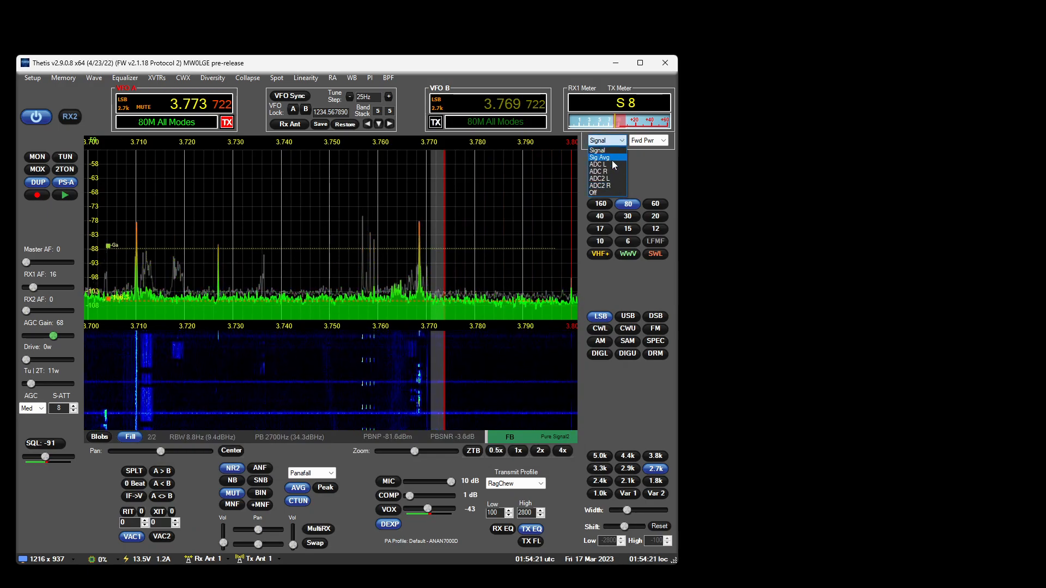
left_click(613, 151)
scroll(612, 145, "down", 3)
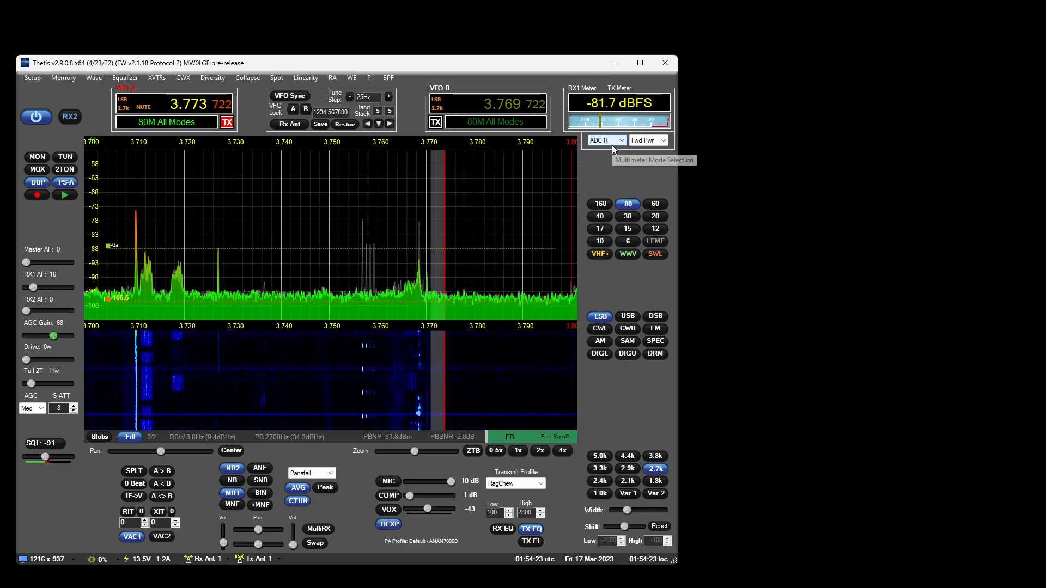
scroll(613, 145, "up", 3)
left_click(655, 143)
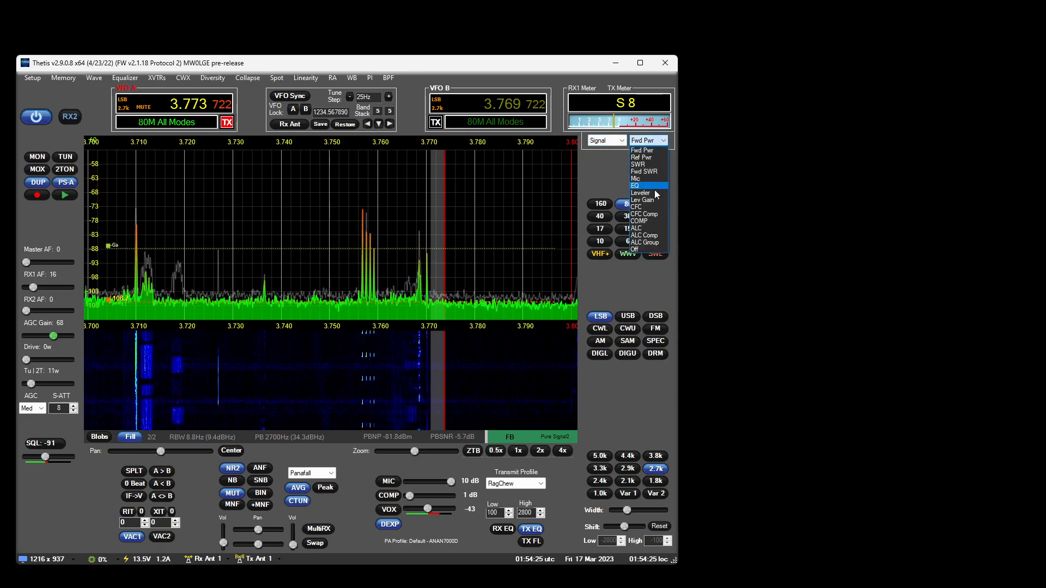
left_click(609, 178)
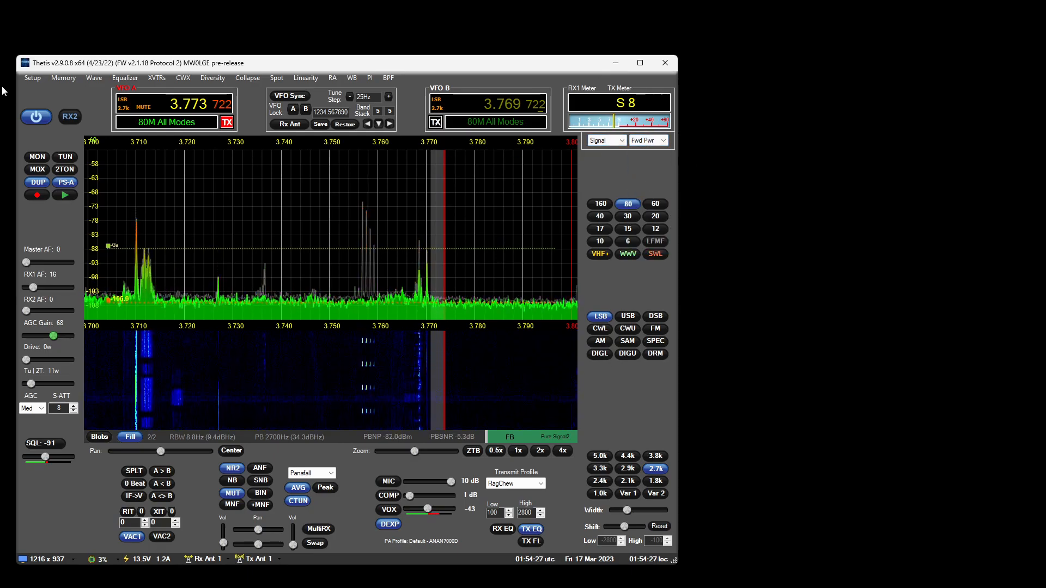
- Open the Multi Meters page of the Appearance settings in Setup
left_click(31, 79)
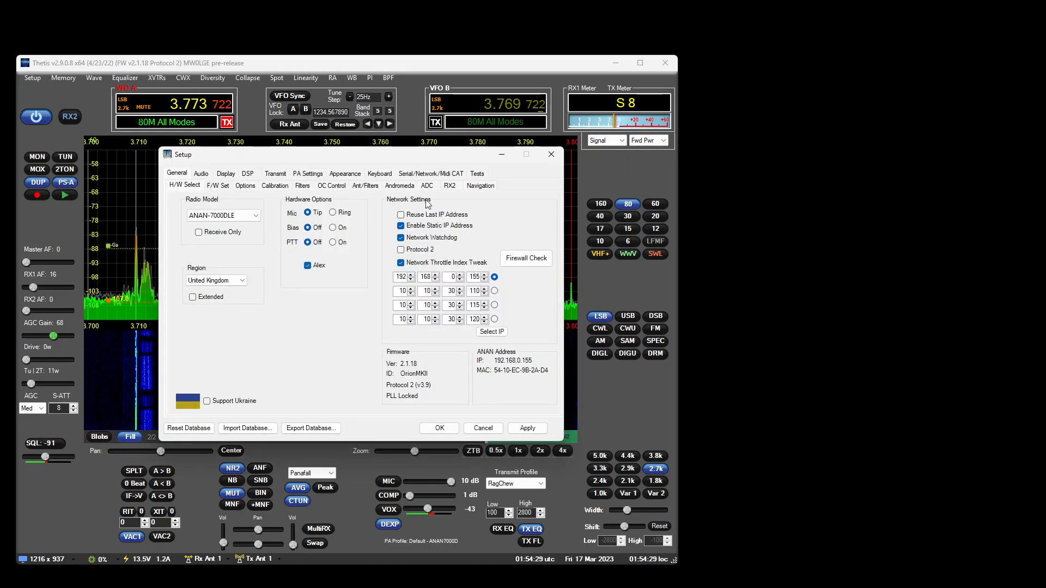
left_click(345, 174)
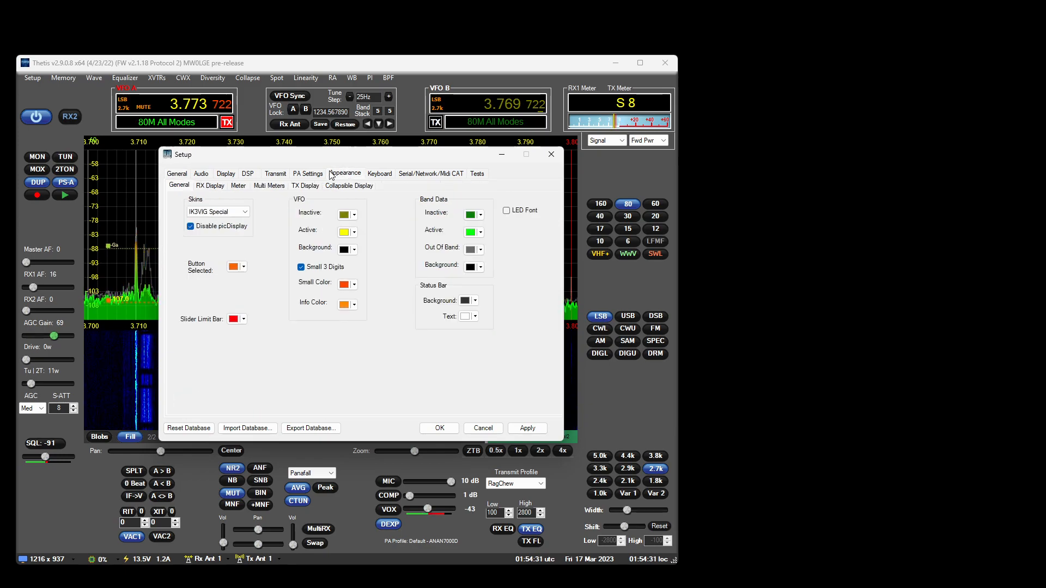
left_click(269, 187)
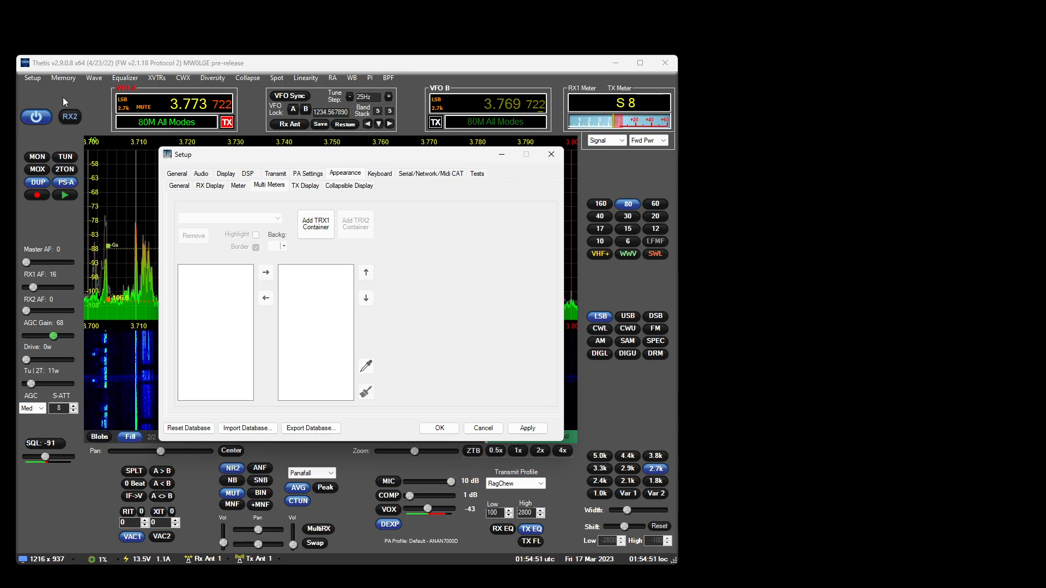
- Move the Setup window clear of the spectrum display, and switch RX2 on and back off
left_click_drag(337, 155, 757, 127)
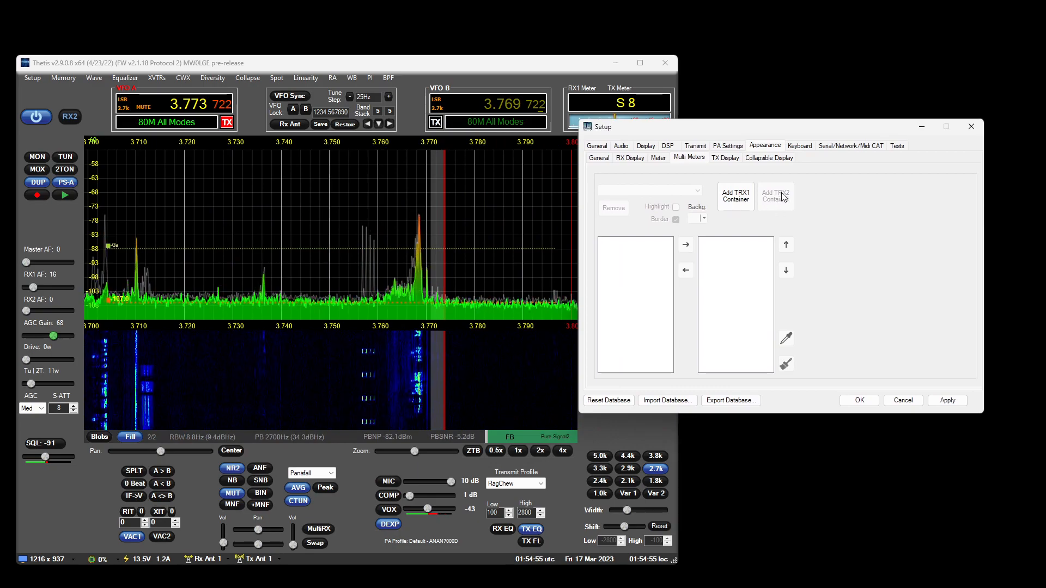
left_click(73, 120)
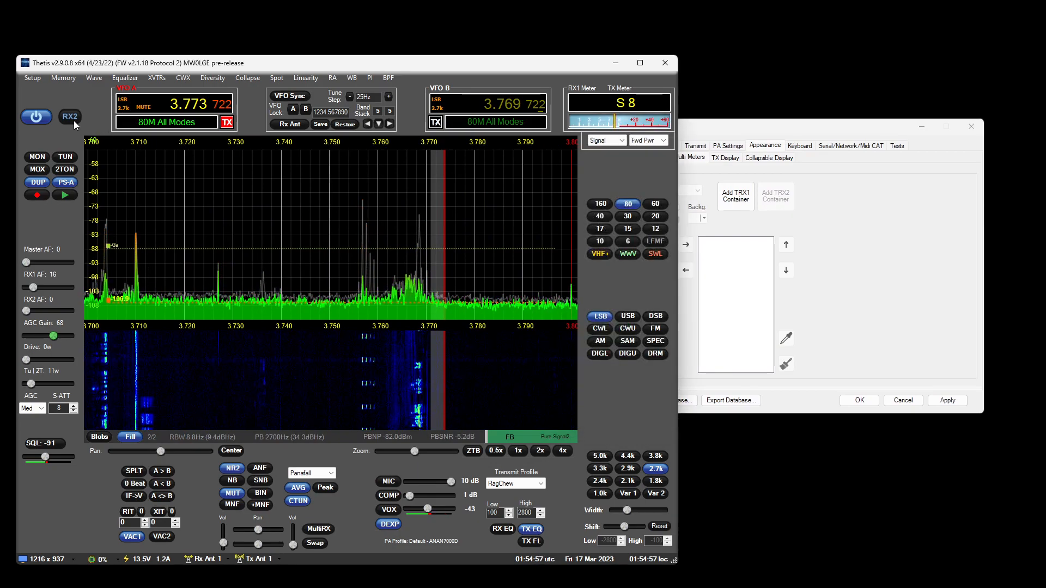
left_click(73, 120)
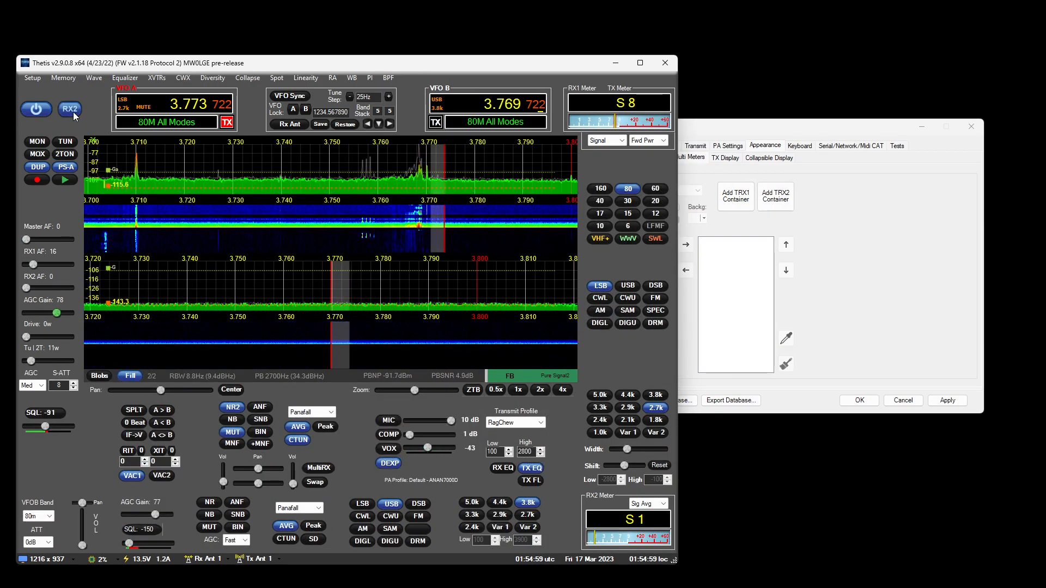
left_click(73, 112)
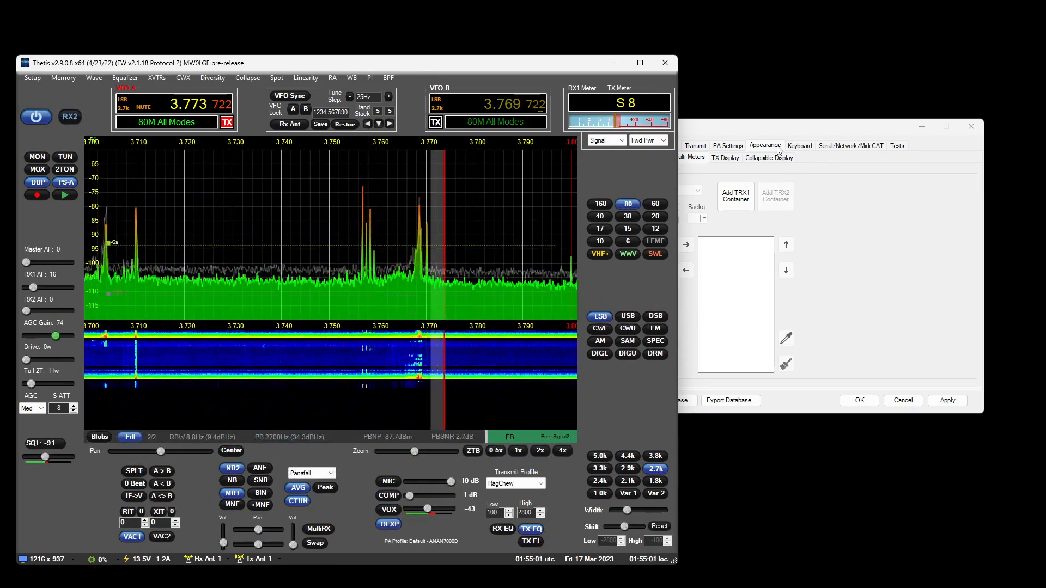
mouse_move(796, 131)
left_mouse_down()
mouse_move(402, 180)
mouse_move(374, 145)
mouse_move(461, 182)
mouse_move(781, 150)
mouse_move(822, 122)
mouse_move(807, 122)
left_mouse_up()
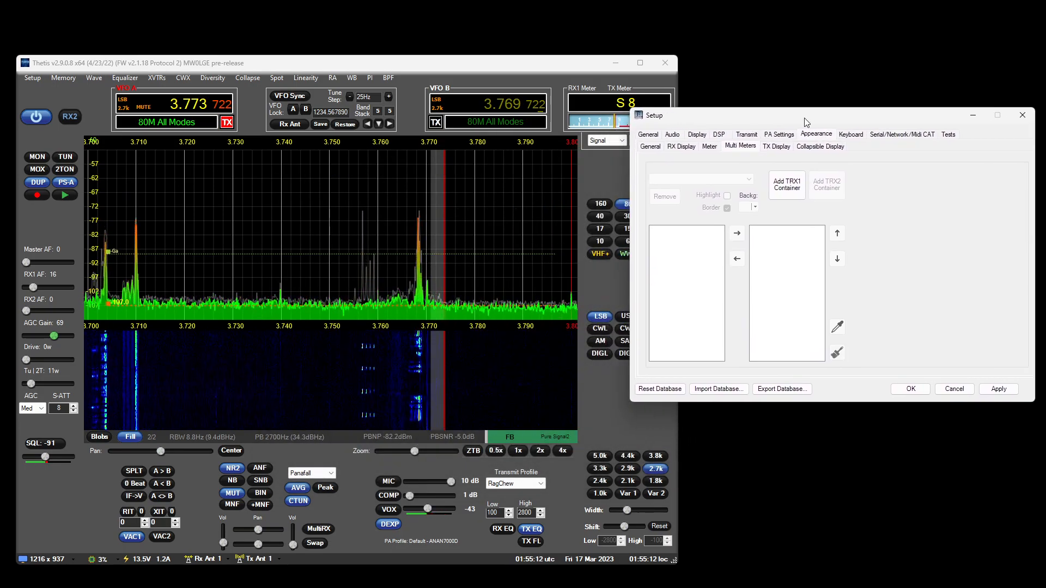
- Add a TRX1 meter container, move it over the RX1 spectrum display and make it slightly smaller
left_click(779, 189)
left_click_drag(146, 75, 182, 101)
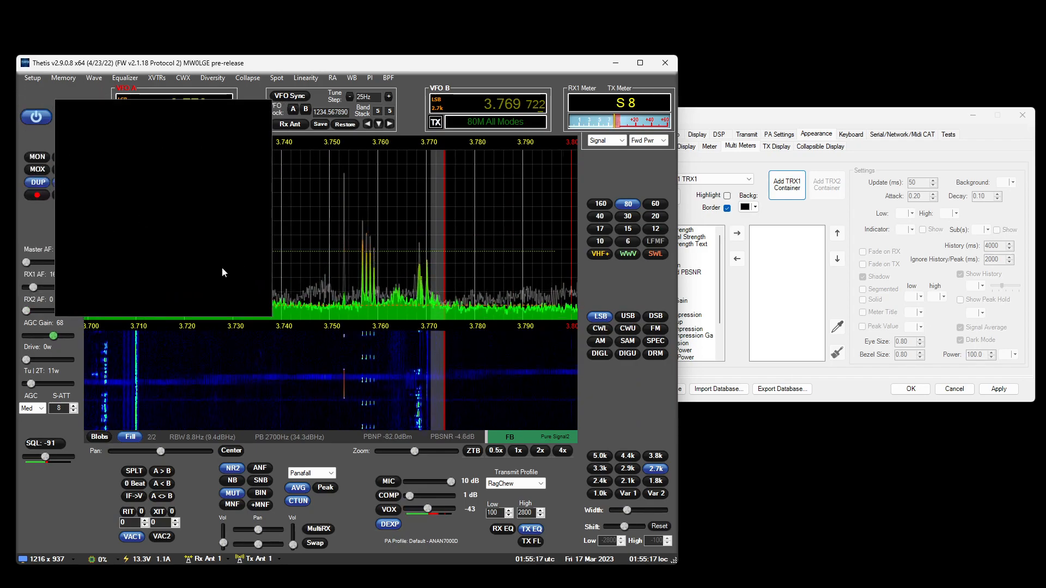
left_click_drag(178, 104, 234, 144)
left_click_drag(327, 355, 315, 306)
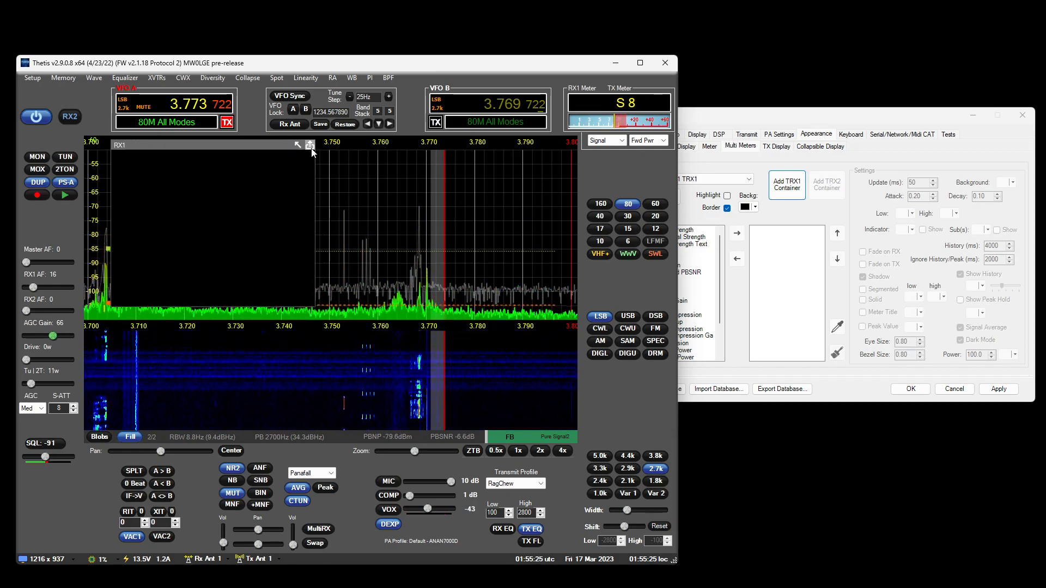
- Float the RX1 container as a separate window, dock it back into the main window and move it over the spectrum
left_click(309, 145)
left_click_drag(251, 130, 293, 203)
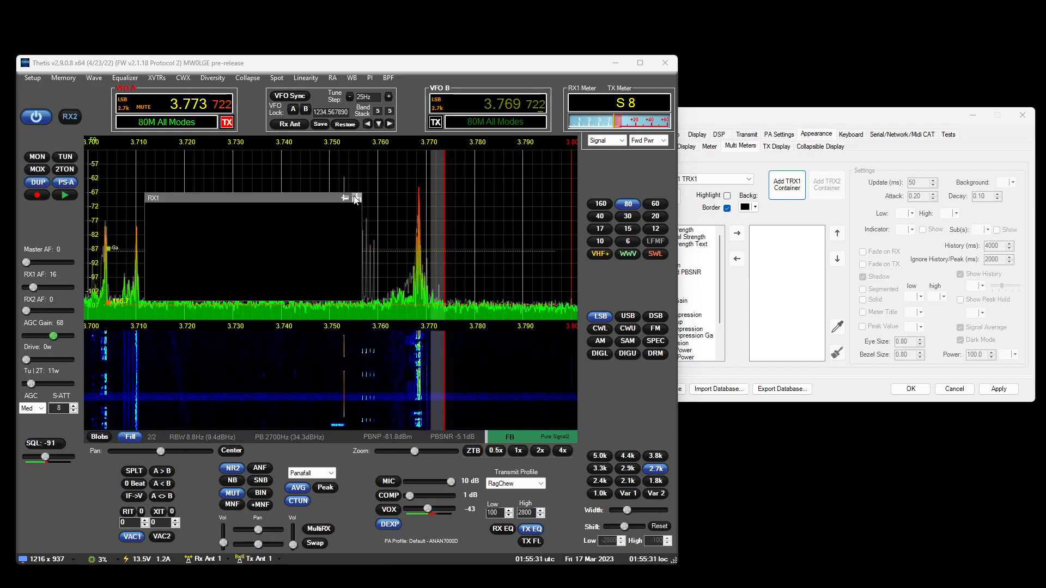
left_click(356, 199)
left_click_drag(281, 144, 367, 165)
mouse_move(387, 65)
left_mouse_down()
mouse_move(332, 47)
mouse_move(338, 67)
mouse_move(384, 58)
left_mouse_up()
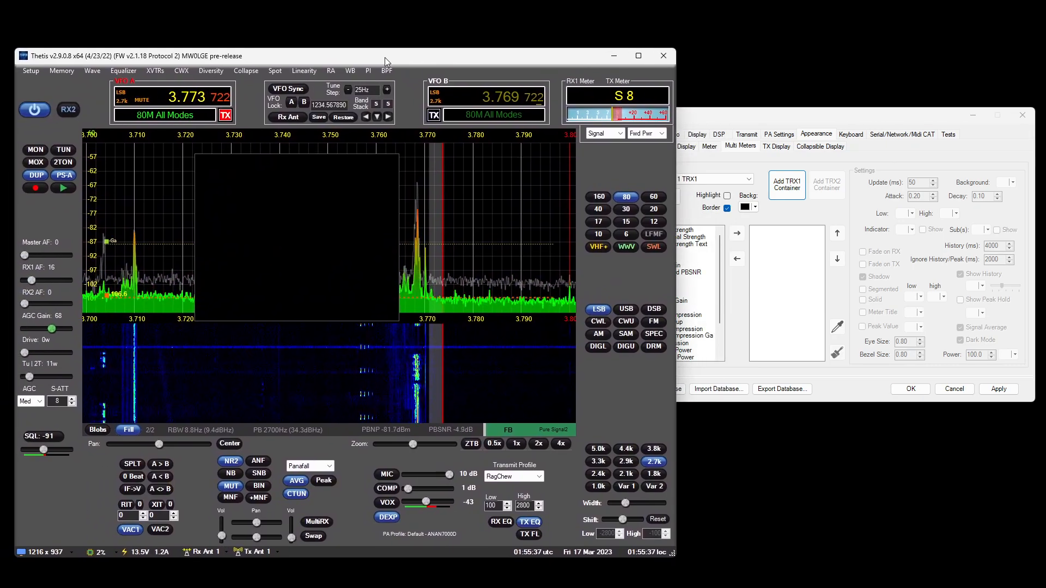
- Shrink the RX1 container into the upper-left corner of the spectrum and resize the main window to test its anchoring
mouse_move(384, 165)
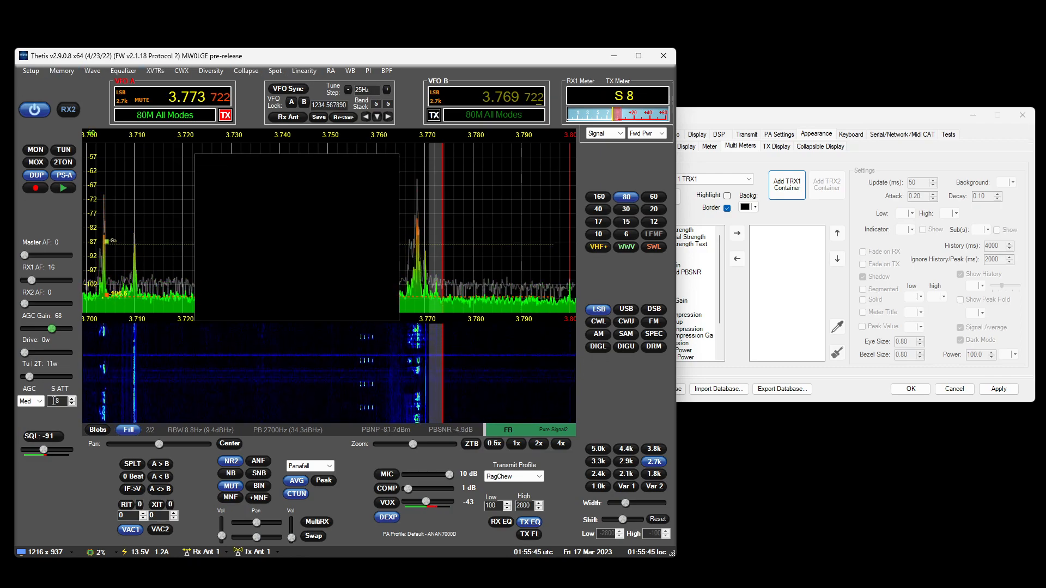
left_click_drag(282, 157, 182, 127)
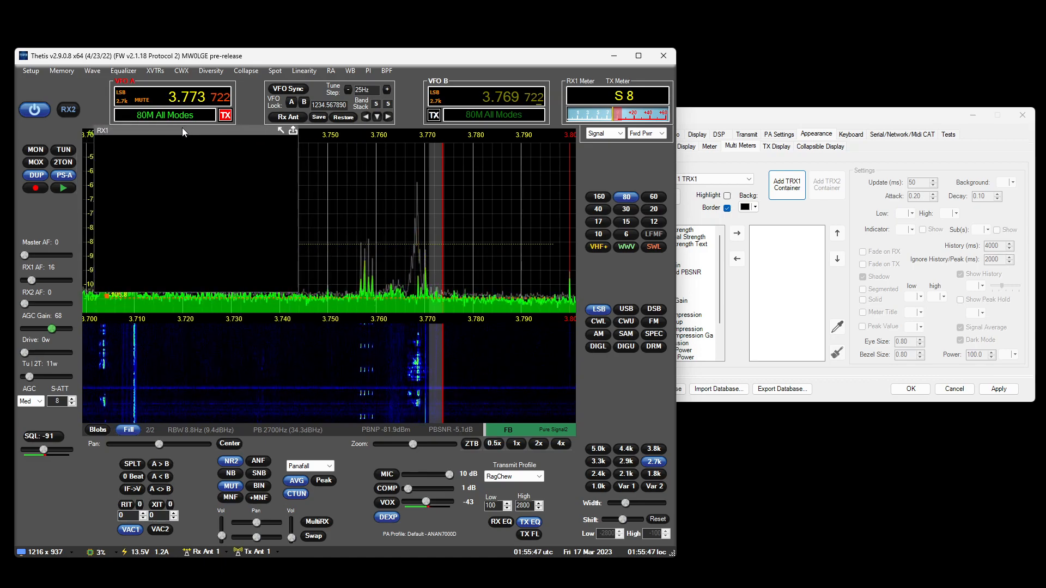
left_click_drag(298, 295, 219, 206)
left_click_drag(159, 131, 155, 132)
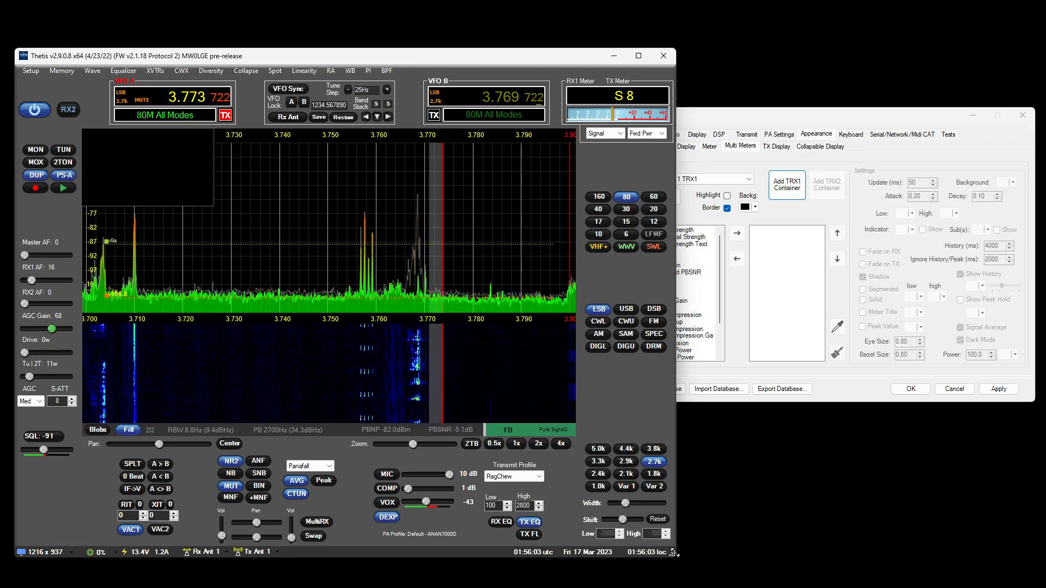
mouse_move(673, 552)
left_mouse_down()
mouse_move(659, 544)
mouse_move(680, 559)
left_mouse_up()
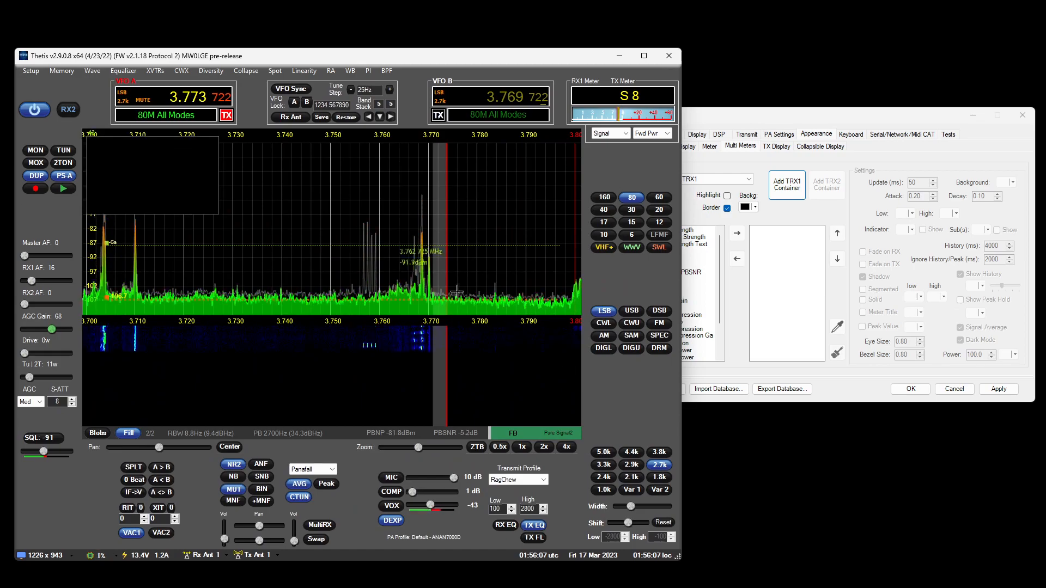
left_click_drag(678, 555, 668, 534)
- Place the RX1 container at the spectrum's upper-right and the waterfall's lower-right in turn, resizing the main window after each move
left_click_drag(165, 142, 511, 136)
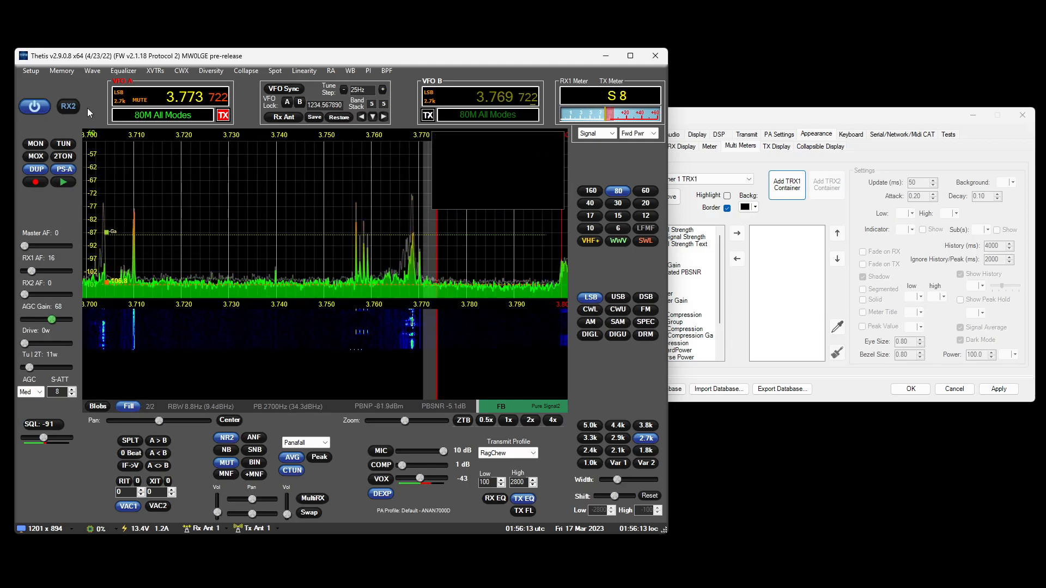
mouse_move(663, 528)
left_mouse_down()
mouse_move(713, 520)
mouse_move(664, 527)
left_mouse_up()
mouse_move(557, 137)
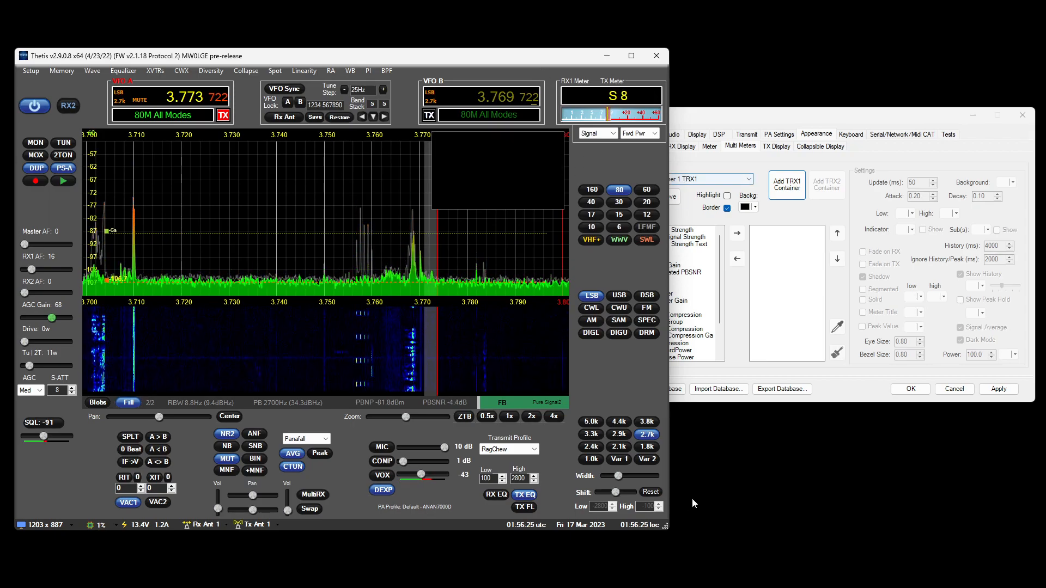
left_click_drag(667, 530, 726, 520)
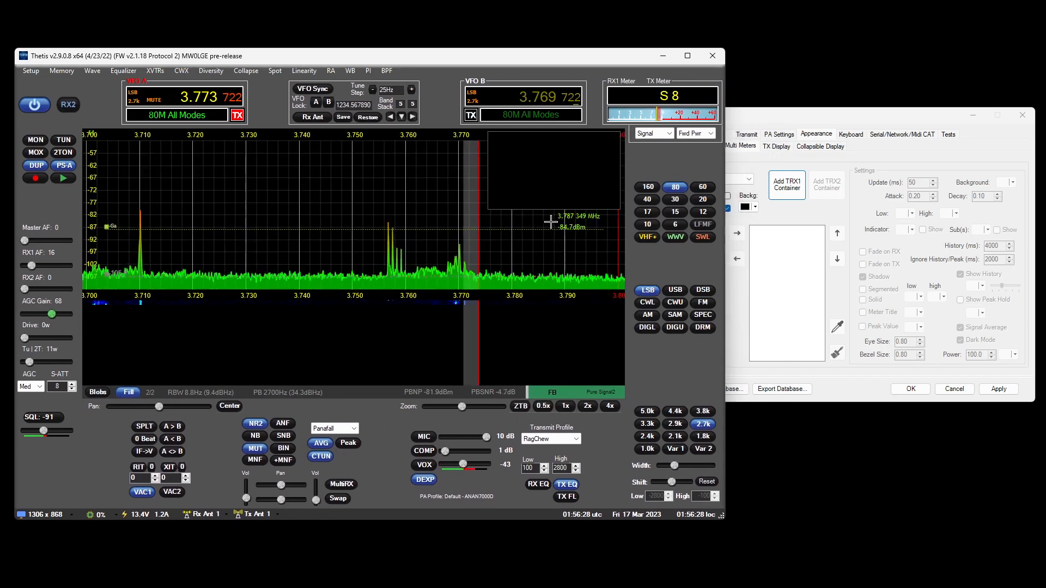
left_click_drag(562, 133, 564, 307)
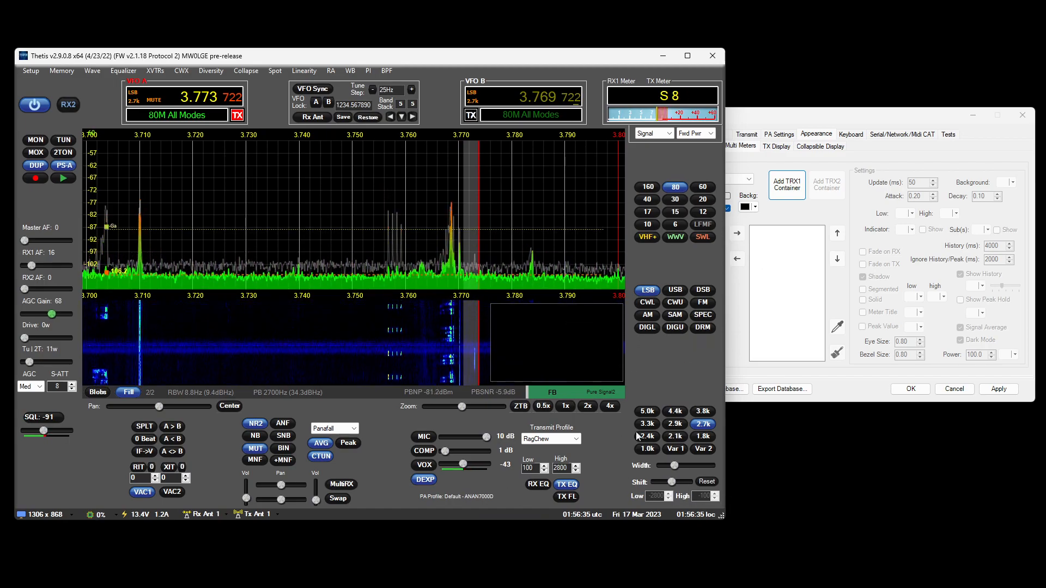
left_click_drag(759, 525, 746, 508)
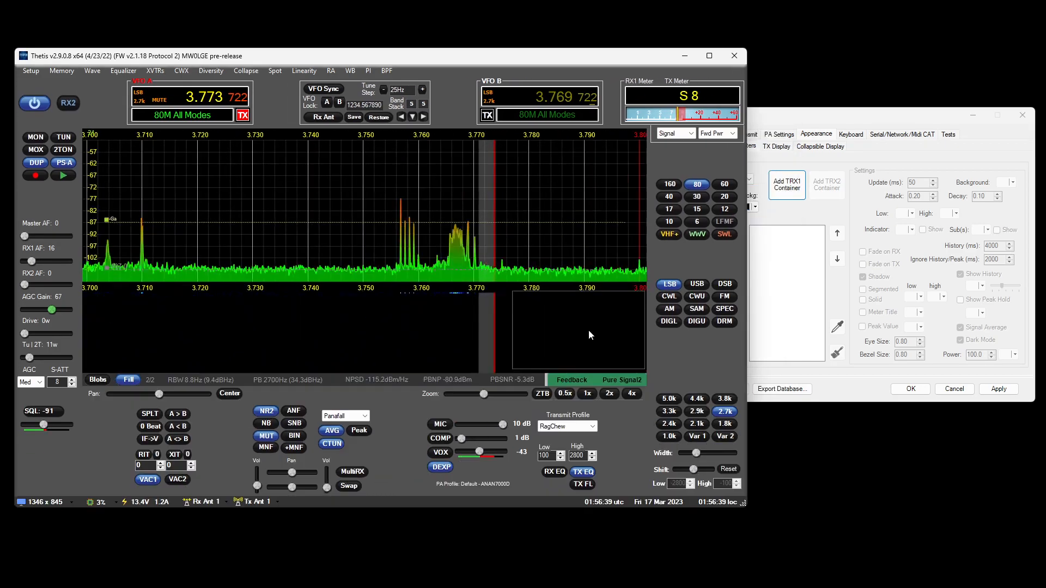
- Float the RX1 container, move it partly outside the main window, and shift the Setup window below it
left_click_drag(563, 294, 200, 163)
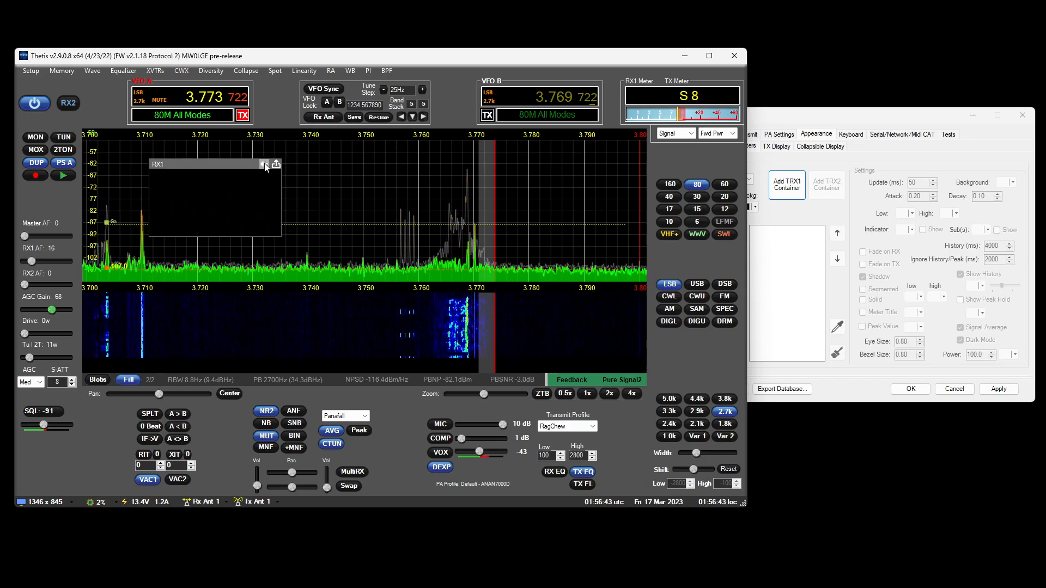
left_click(276, 164)
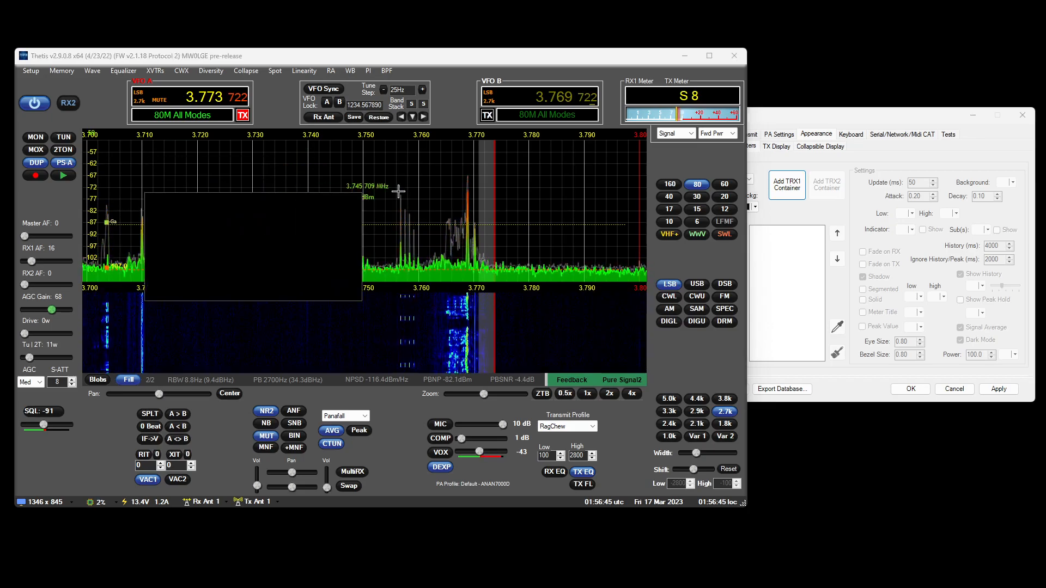
left_click_drag(258, 198, 844, 72)
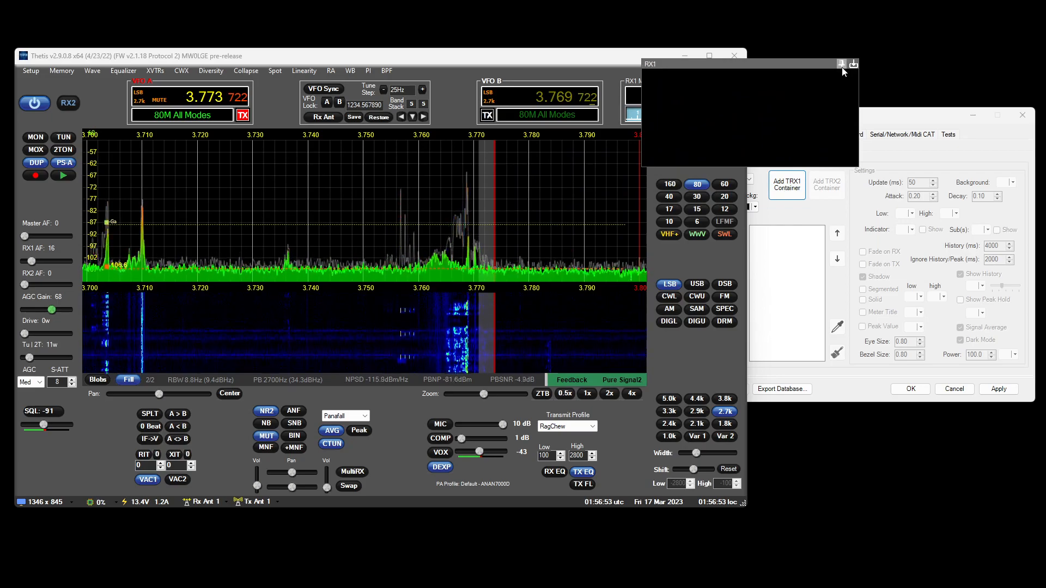
left_click(892, 118)
left_click_drag(891, 118, 910, 178)
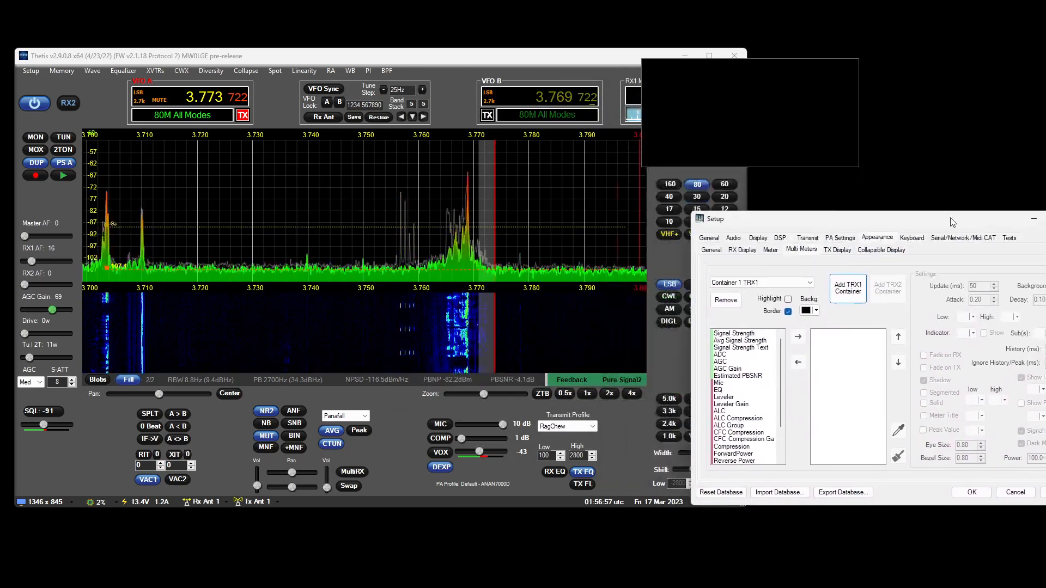
- Overlap the main window with the floating RX1 container to test its stacking order
left_click_drag(578, 57, 549, 40)
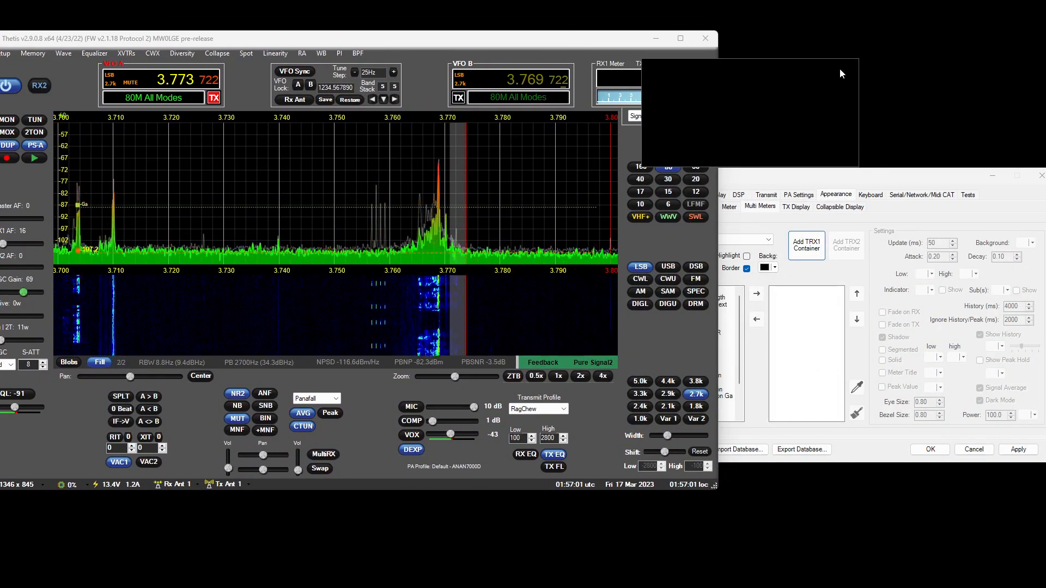
left_click_drag(570, 38, 573, 31)
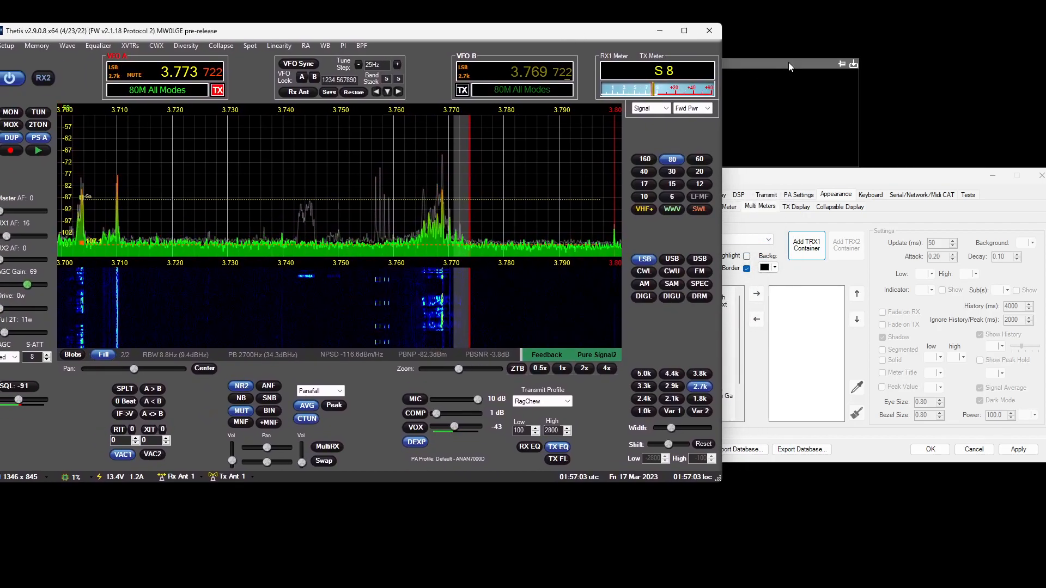
left_click(802, 64)
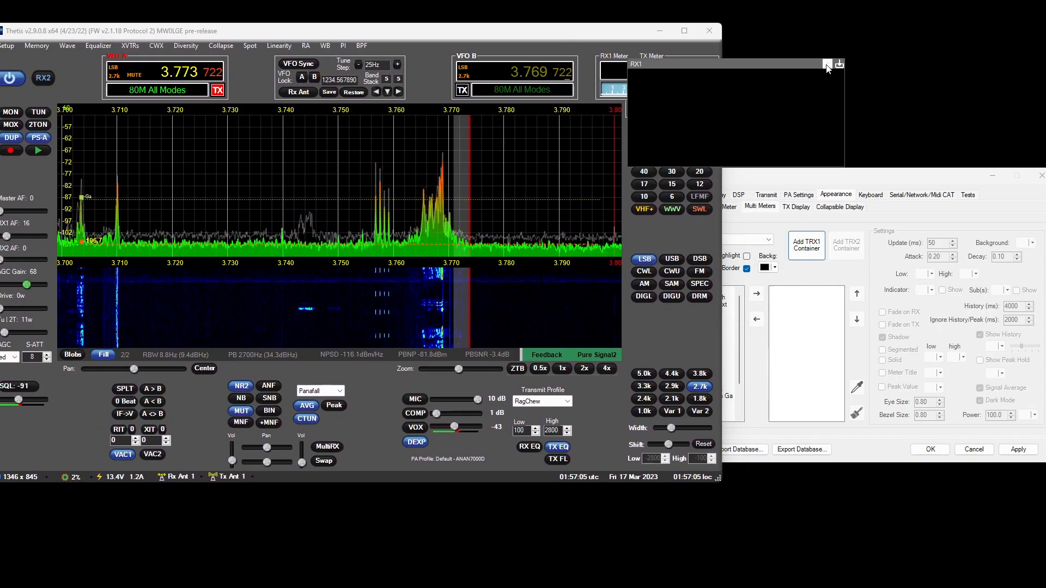
- Move the floating RX1 container onto the empty desktop beside the main window, enlarge it, and place Setup over the main window
left_click_drag(869, 178, 908, 205)
left_click_drag(720, 67, 823, 32)
left_click_drag(946, 126, 1037, 180)
left_click_drag(853, 207, 398, 170)
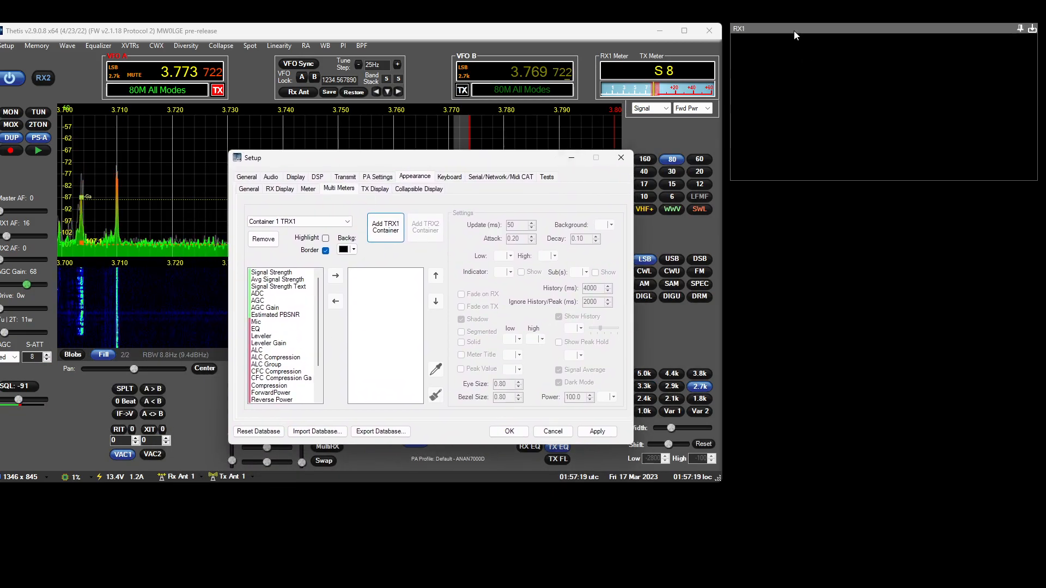
- Add a second TRX1 container, float it, and place it directly below the first one at a matching width
left_click(329, 223)
left_click(336, 224)
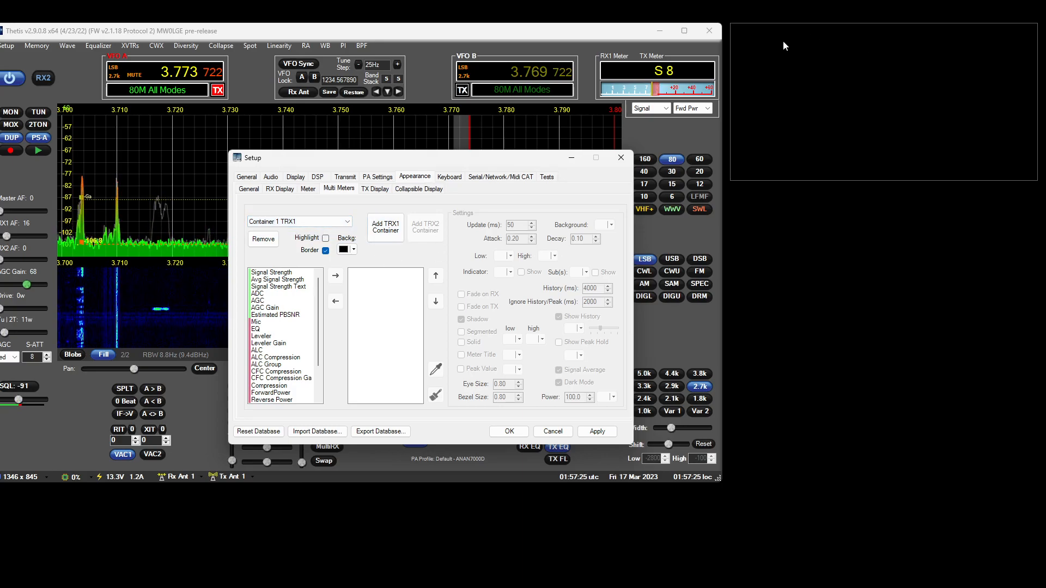
left_click(390, 240)
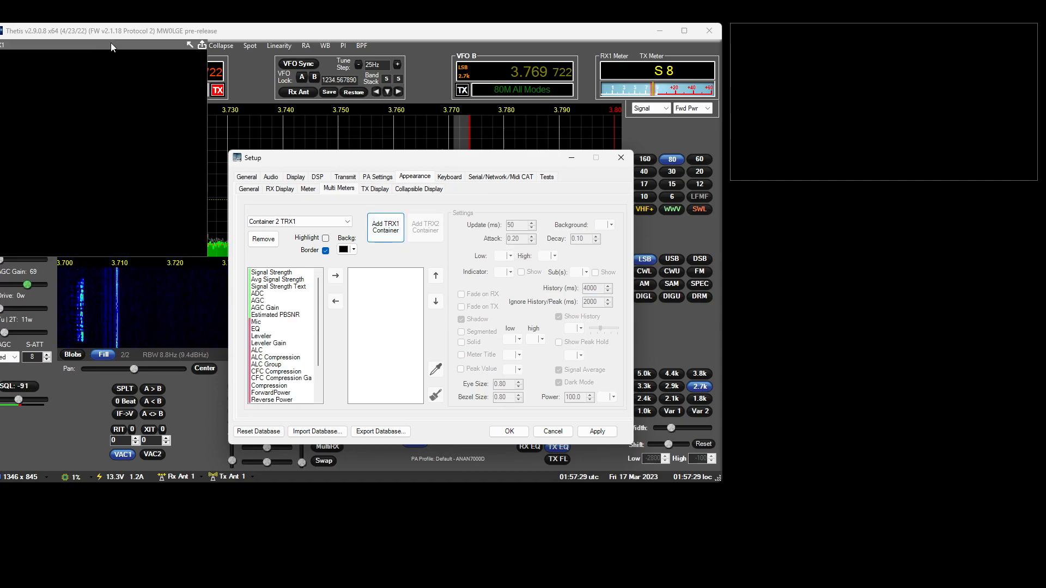
left_click(202, 45)
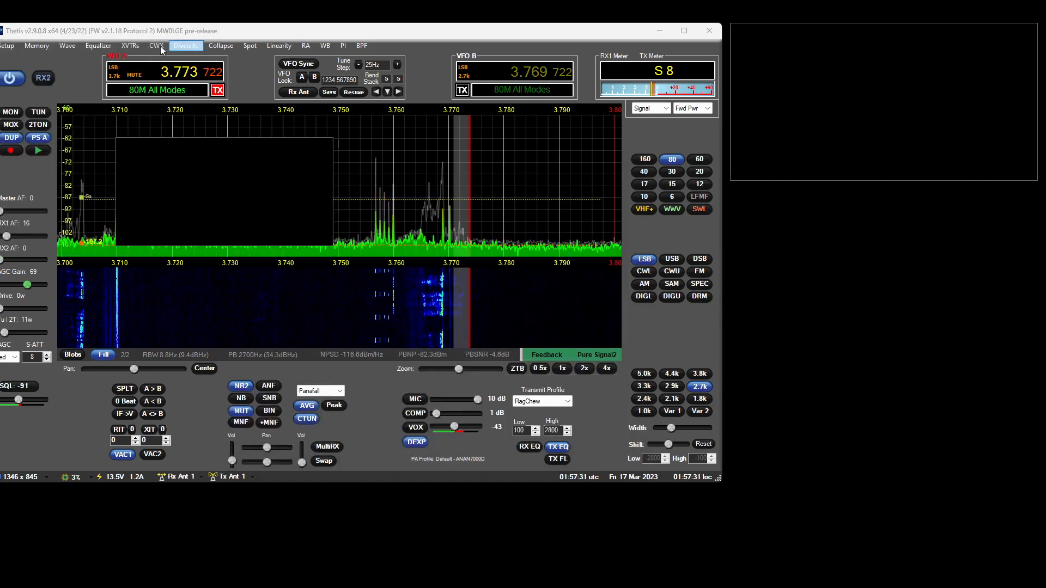
left_click_drag(208, 143, 825, 191)
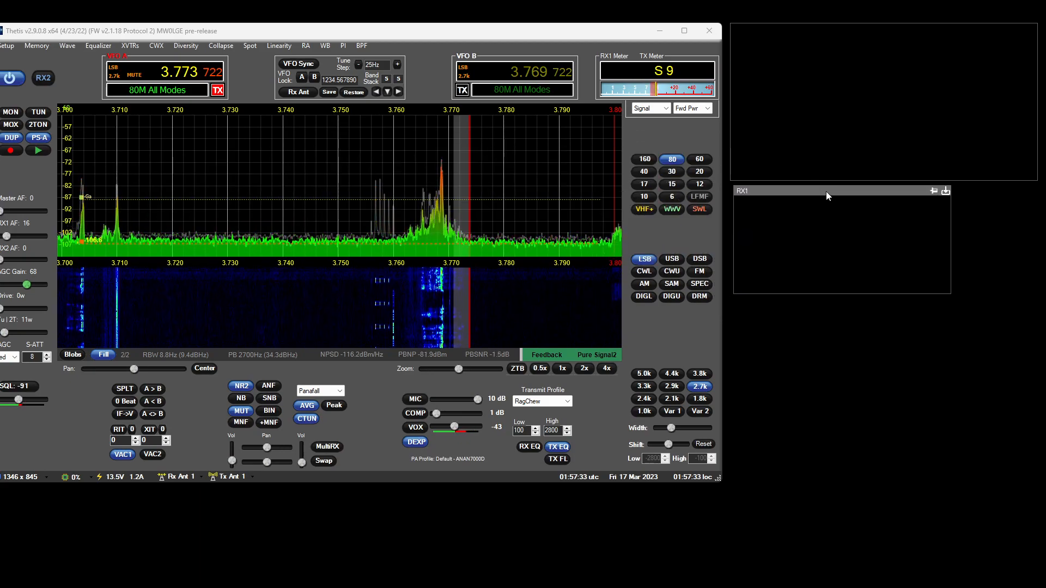
left_click_drag(949, 293, 1032, 353)
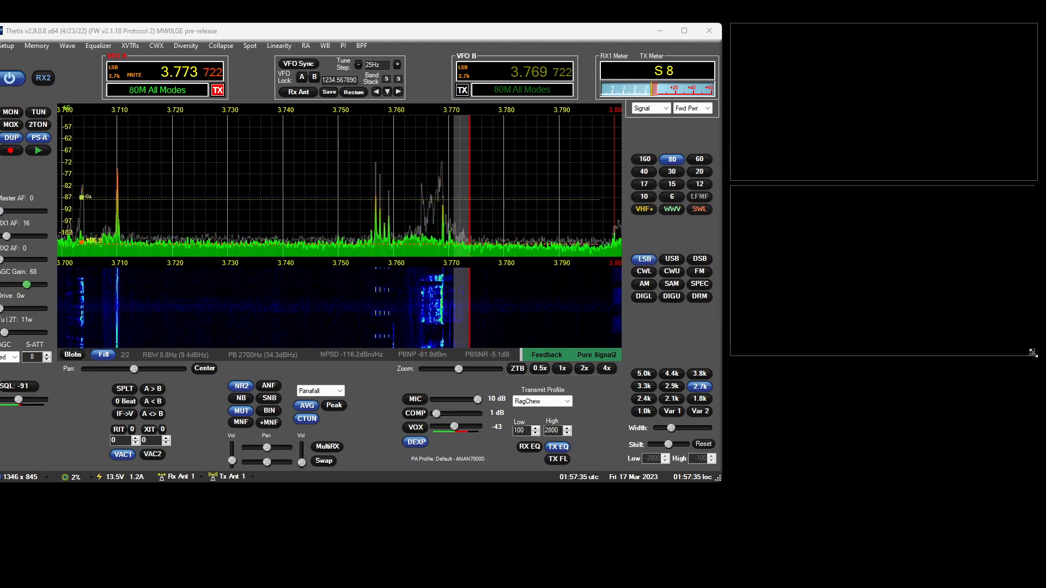
mouse_move(827, 191)
left_mouse_down()
mouse_move(994, 294)
mouse_move(827, 255)
mouse_move(836, 197)
mouse_move(824, 192)
left_mouse_up()
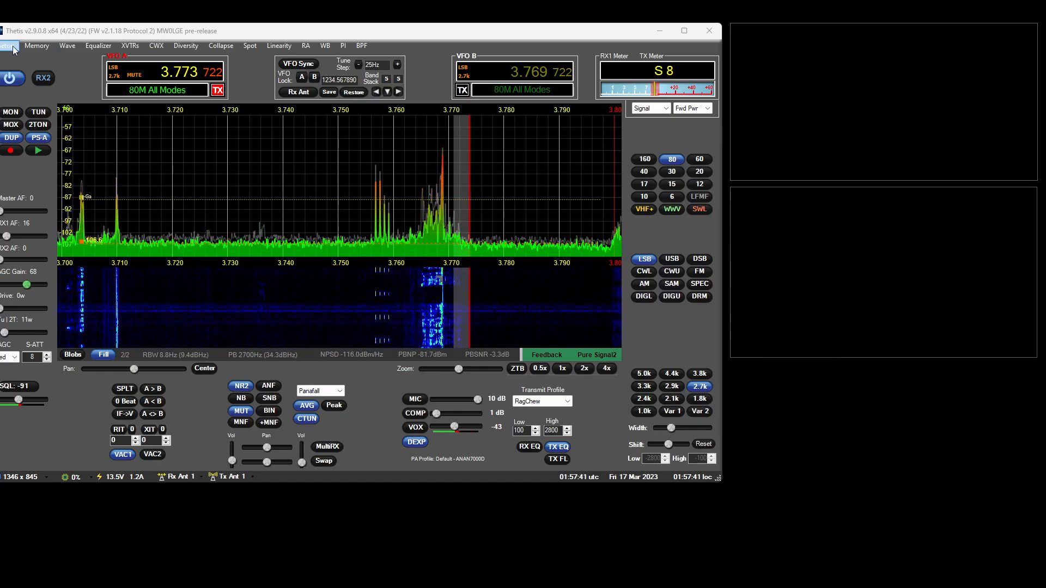
- Make the second container slightly taller and review the container list in Setup, keeping Container 2 TRX1 selected
left_click(8, 46)
left_click_drag(1031, 354, 1045, 587)
left_click_drag(1045, 418, 1028, 383)
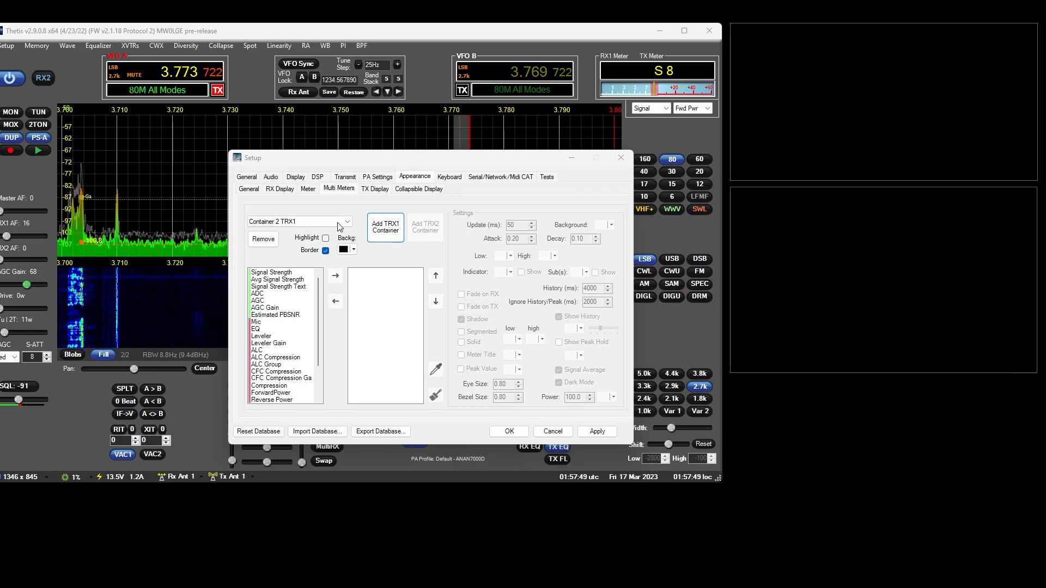
left_click(346, 226)
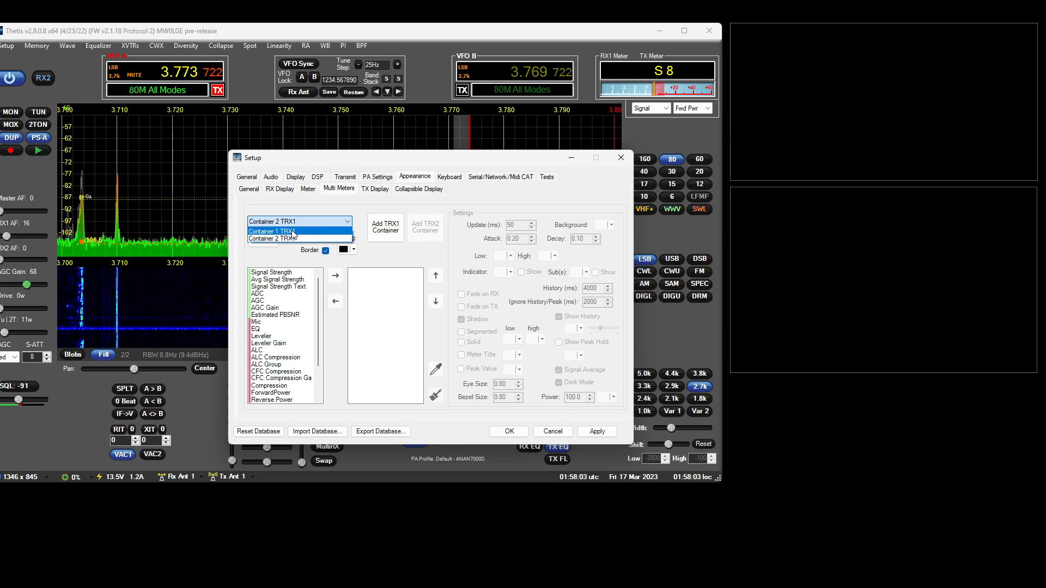
left_click(381, 259)
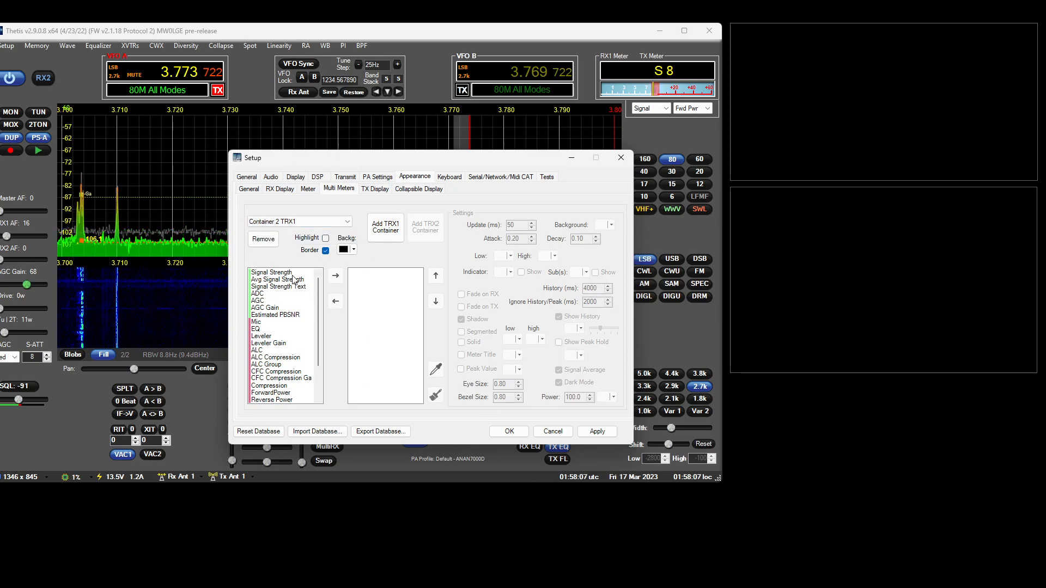
- Browse the list of available meter types and select Container 1 TRX1
mouse_move(318, 296)
left_mouse_down()
mouse_move(311, 342)
mouse_move(312, 295)
left_mouse_up()
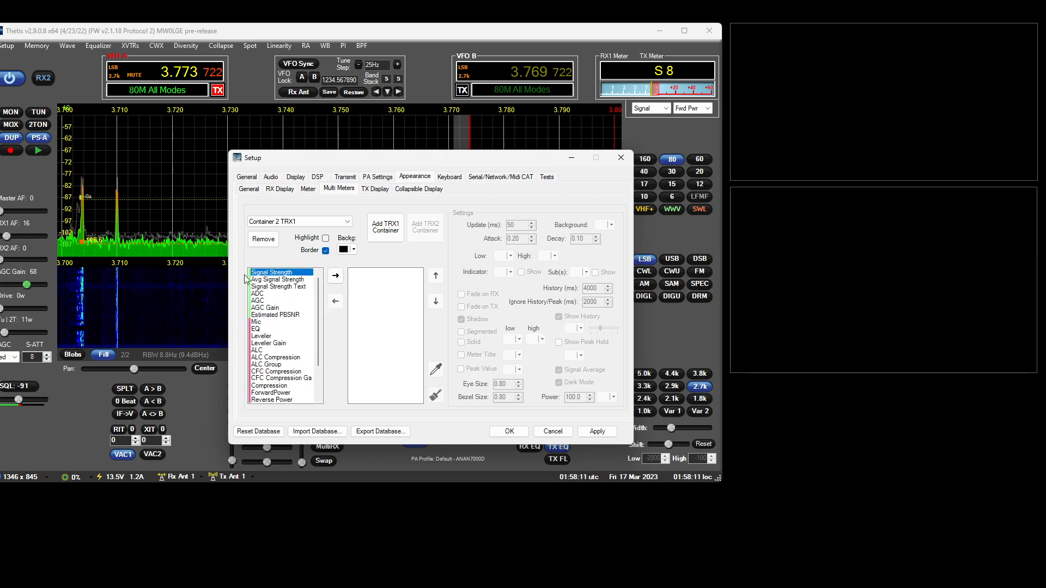
left_click_drag(321, 295, 329, 321)
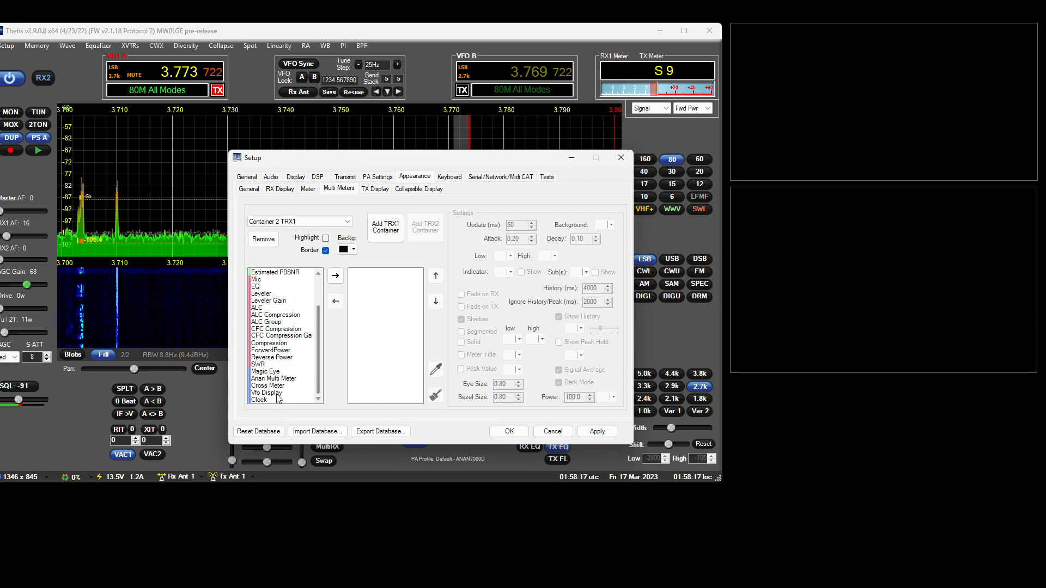
left_click(305, 221)
left_click(316, 231)
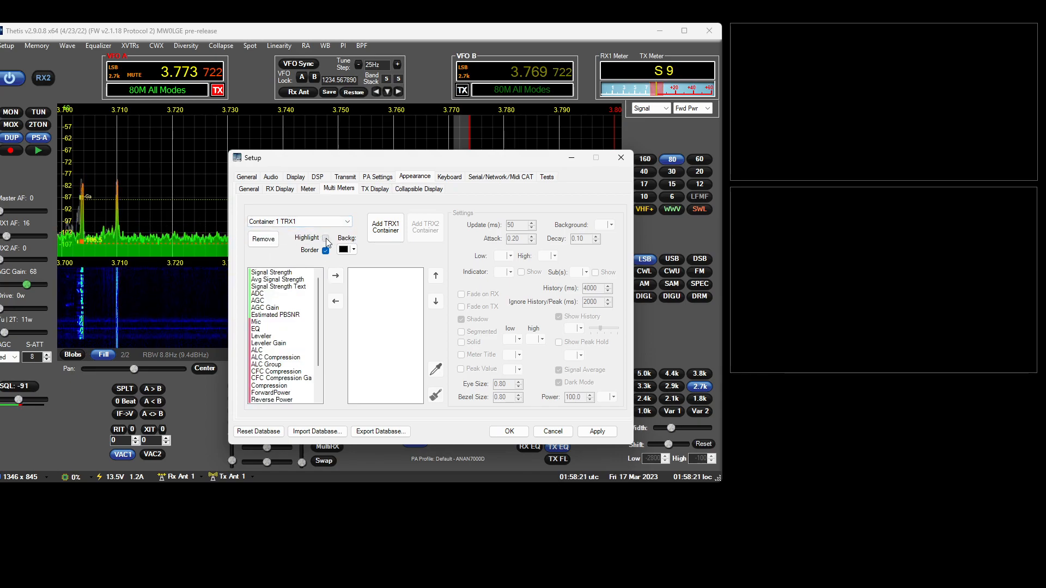
- Highlight Container 1 TRX1 and try orange and green backgrounds on it, returning to black with the highlight off
left_click(326, 237)
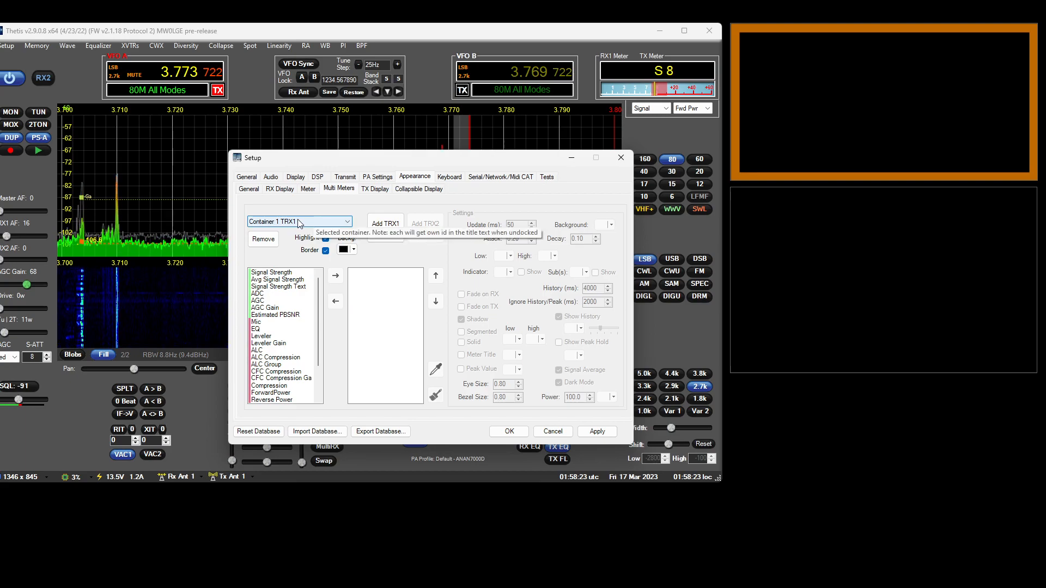
scroll(299, 223, "down", 1)
scroll(299, 224, "up", 1)
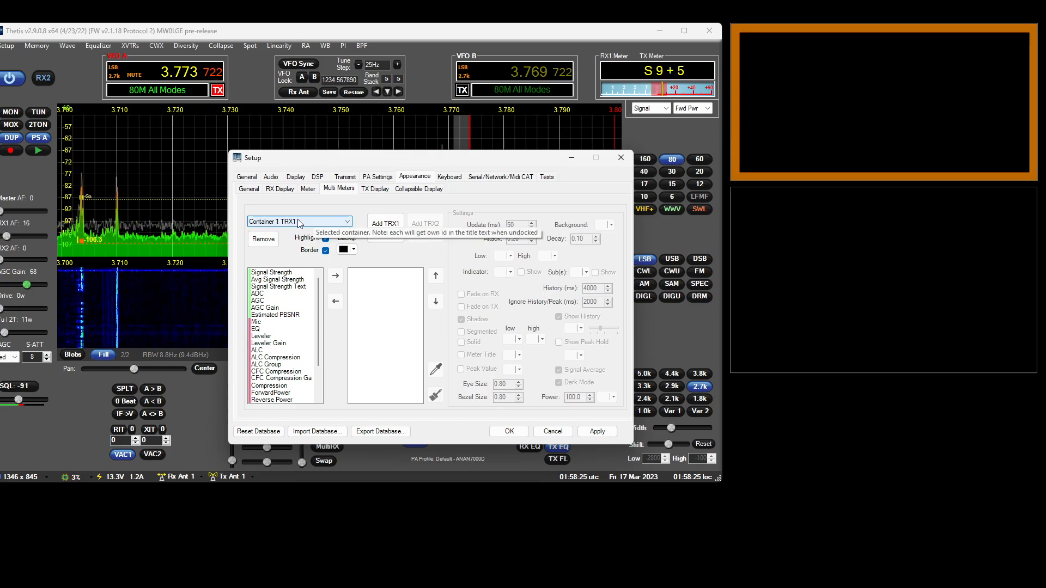
left_click(347, 251)
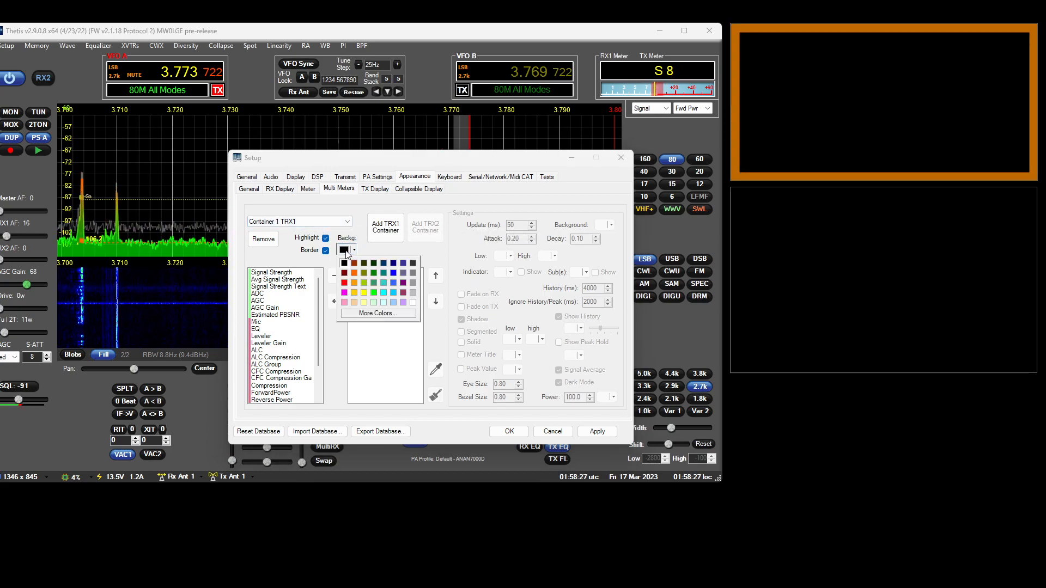
left_click(354, 283)
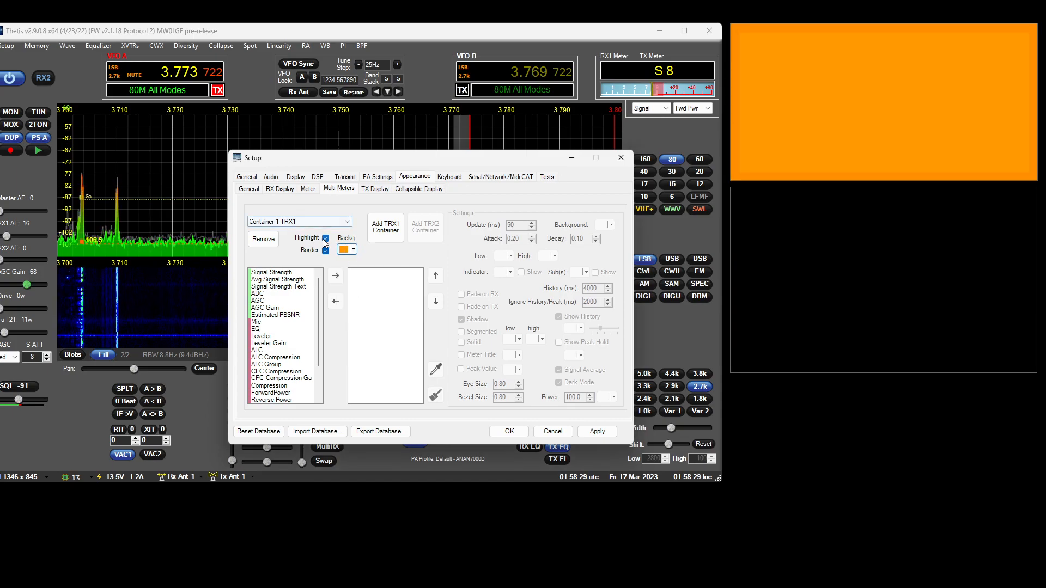
left_click(342, 250)
left_click(377, 280)
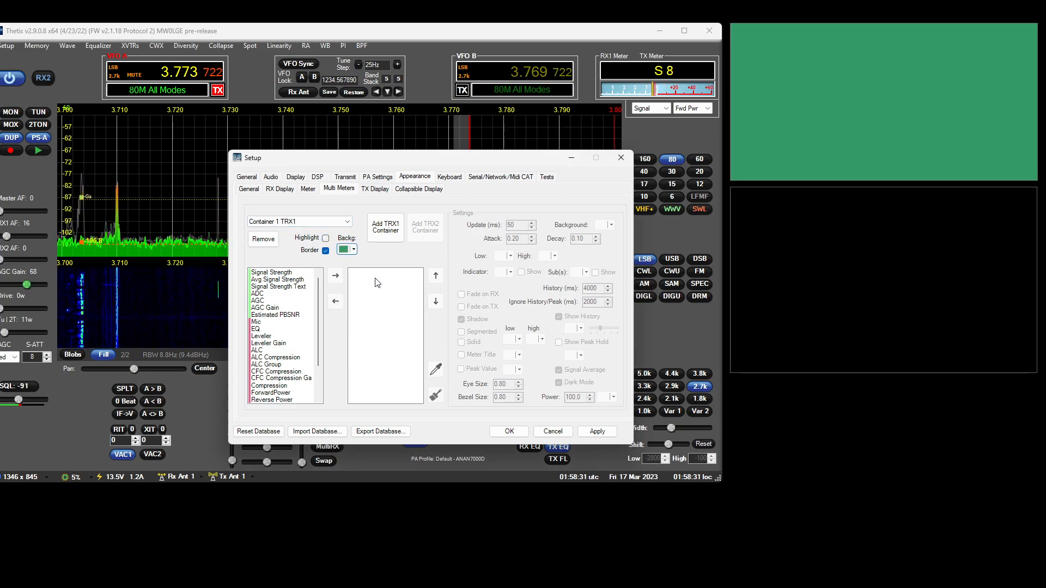
left_click(325, 238)
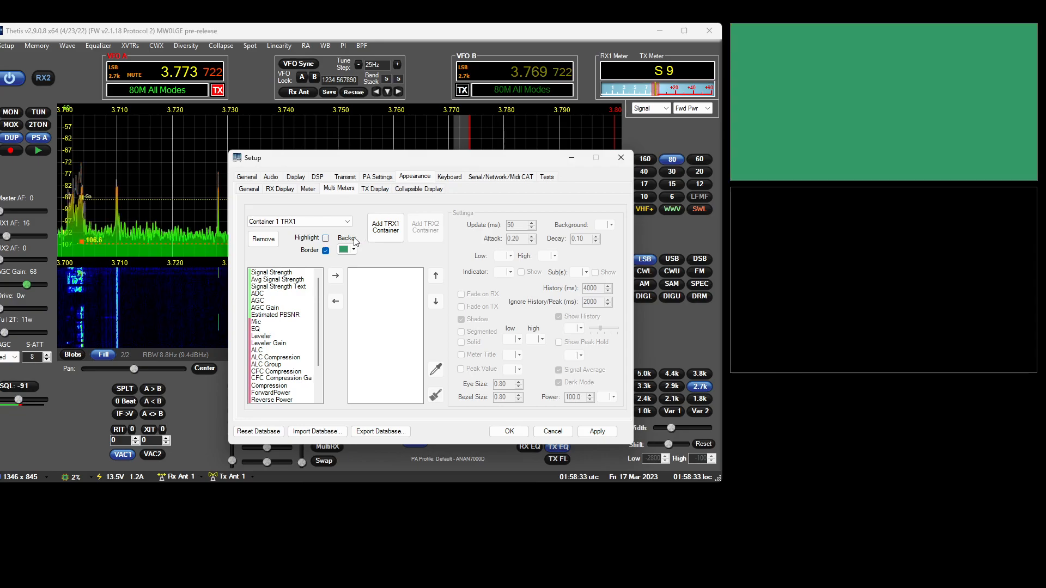
left_click(354, 249)
left_click(345, 263)
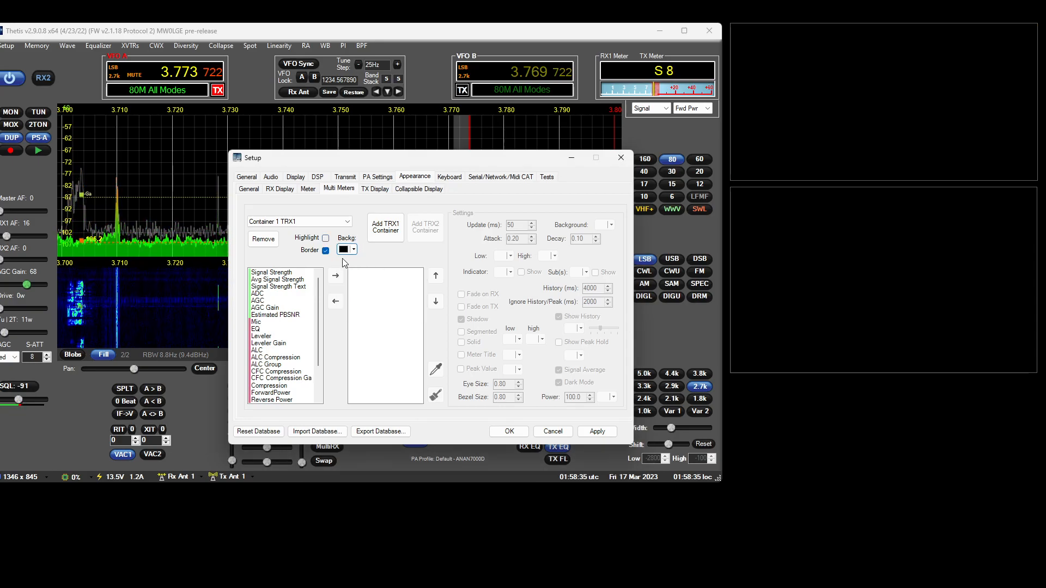
- Toggle Container 1 TRX1's border off and back on, and shift the Setup window slightly away from the band controls
left_click(326, 252)
left_click(326, 252)
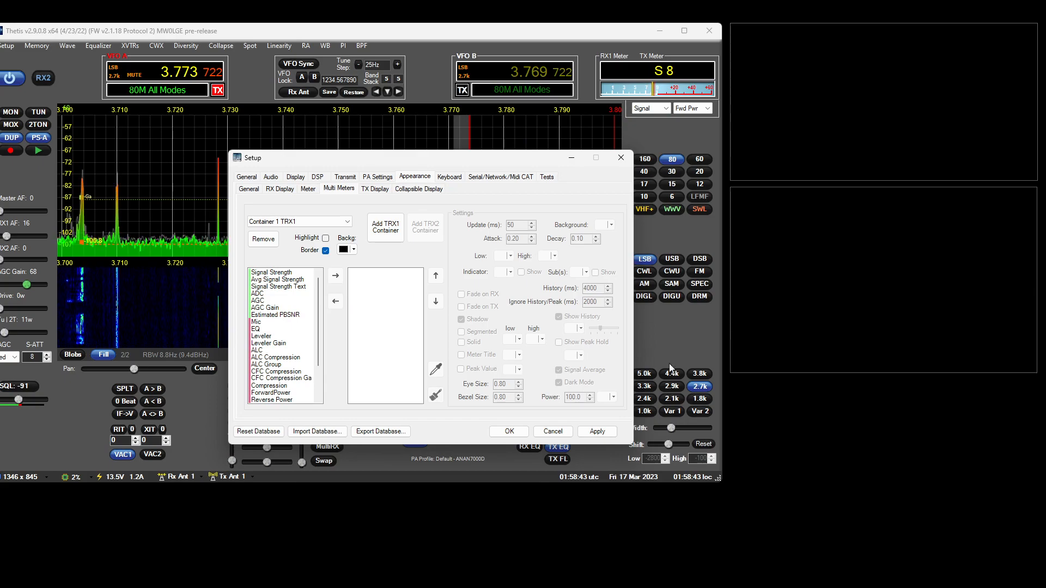
left_click_drag(496, 156, 451, 162)
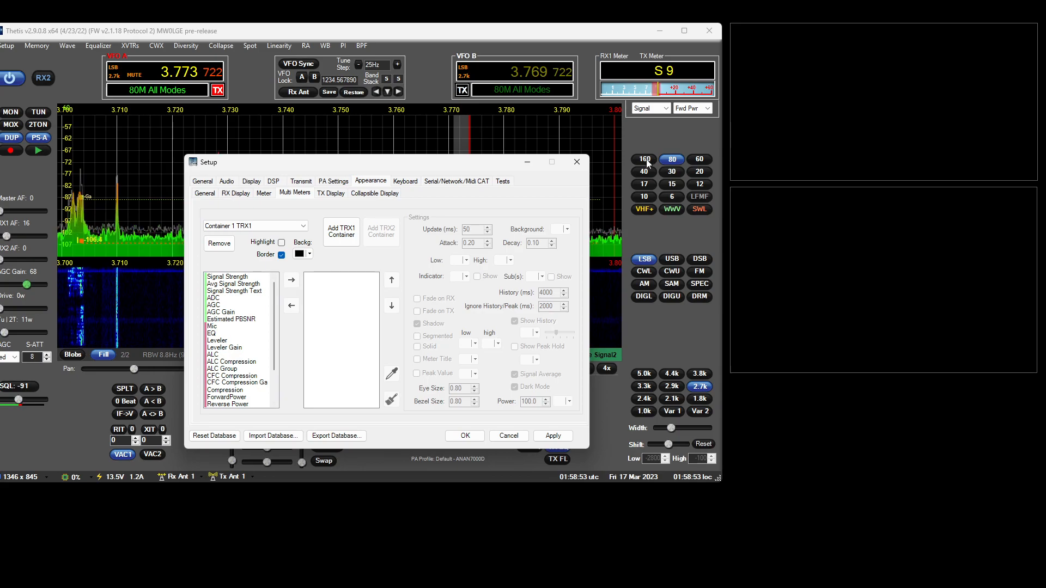
- Try adding the Avg Signal Strength meter to Container 1 TRX1 and removing it again, twice
left_click(243, 286)
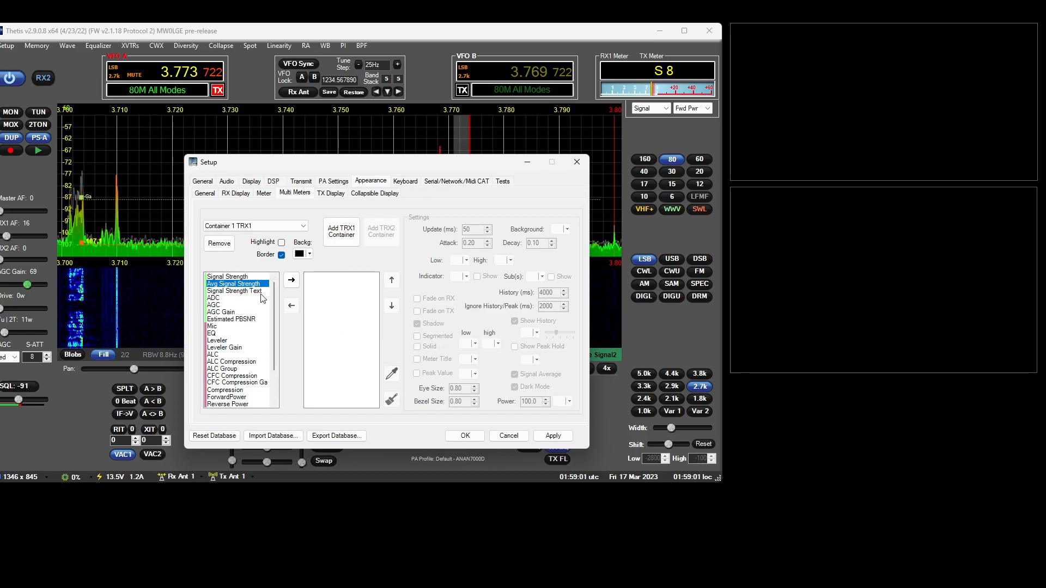
left_click(292, 280)
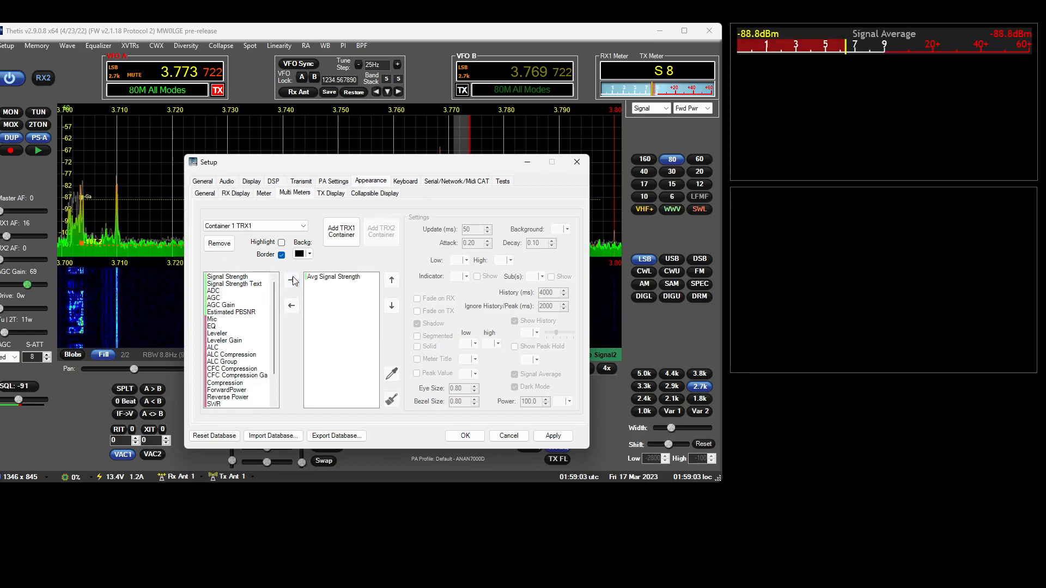
left_click(344, 277)
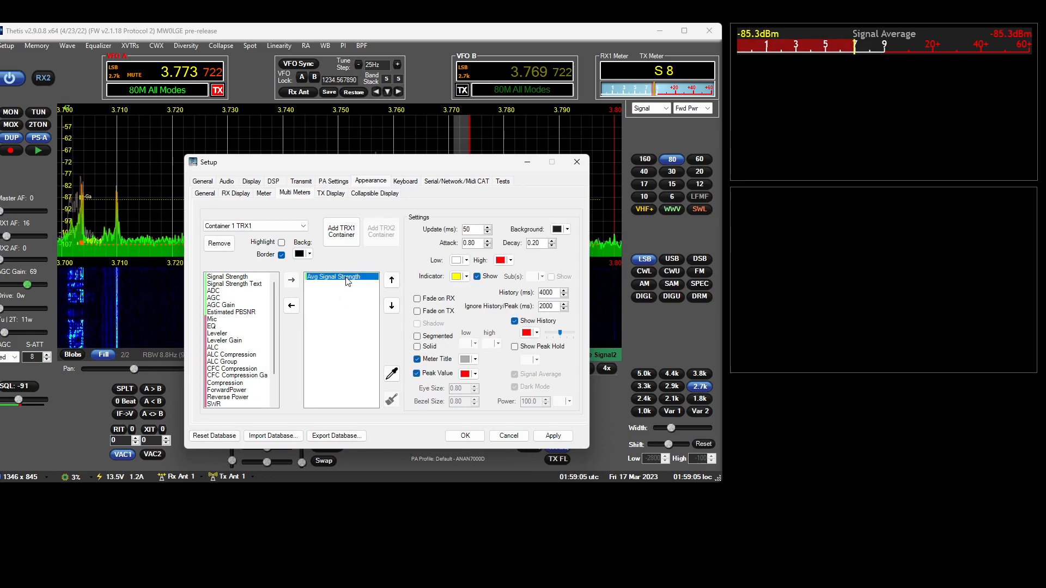
left_click(292, 306)
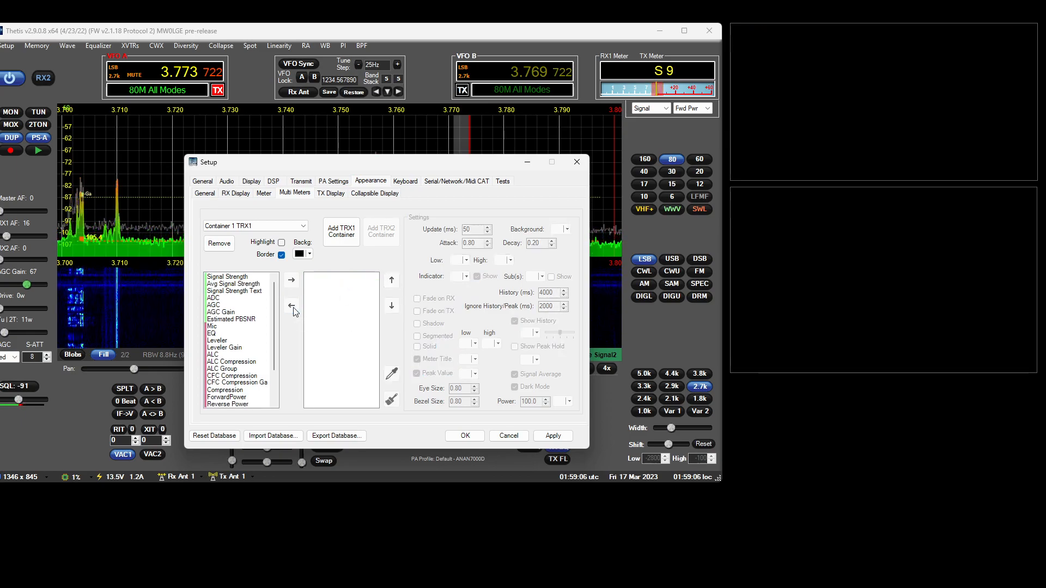
double_click(240, 284)
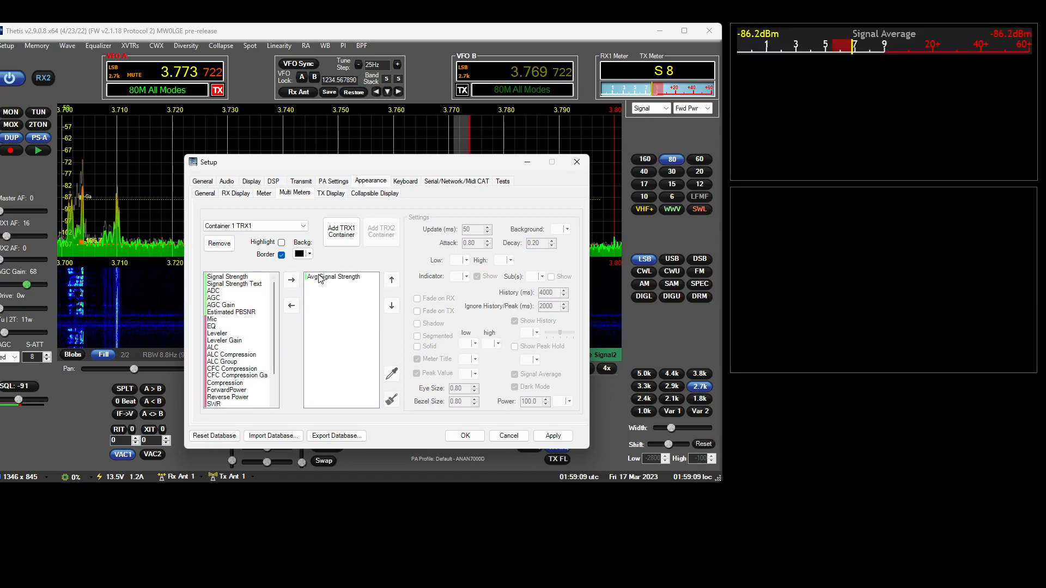
double_click(333, 278)
- Add Avg Signal Strength, Signal Strength, ADC, AGC Gain, AGC and Estimated PBSNR meters to Container 1 TRX1
double_click(240, 284)
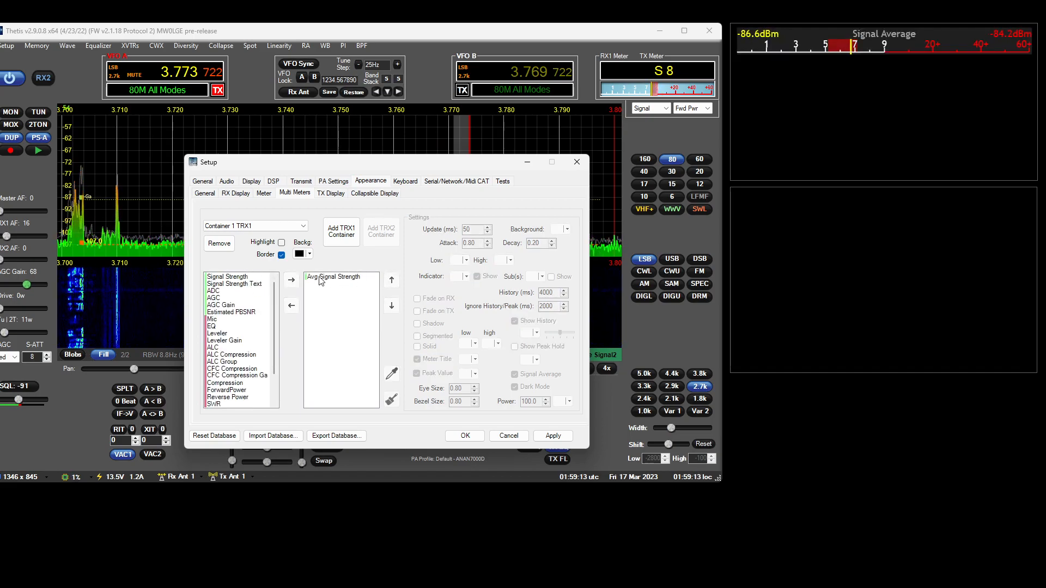
double_click(240, 278)
double_click(237, 284)
left_click(236, 292)
double_click(235, 292)
double_click(229, 285)
double_click(229, 284)
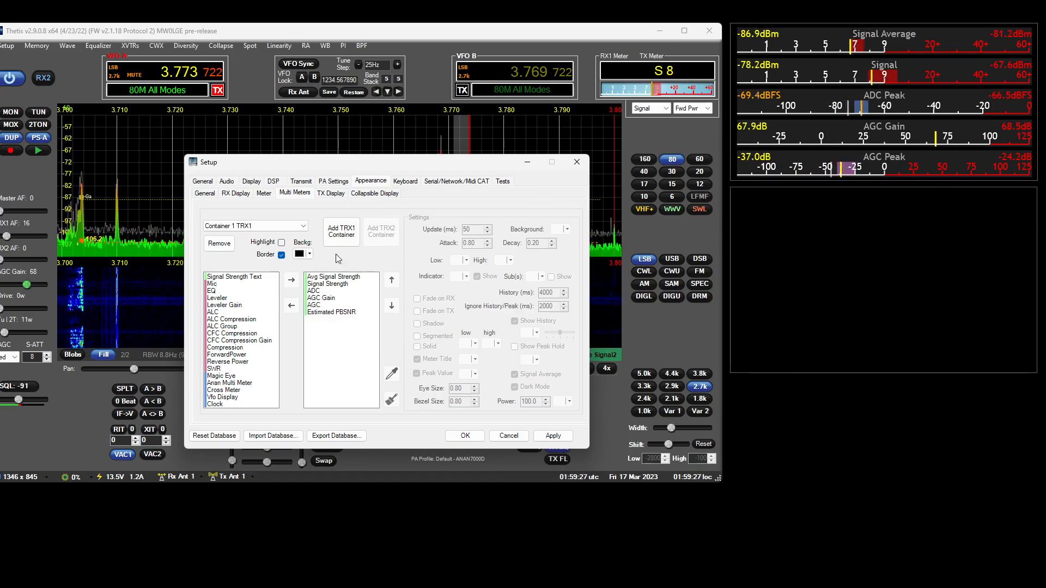
- Go through the meters added to Container 1 TRX1 one by one to examine each one's settings
left_click(330, 277)
left_click(328, 284)
left_click(325, 291)
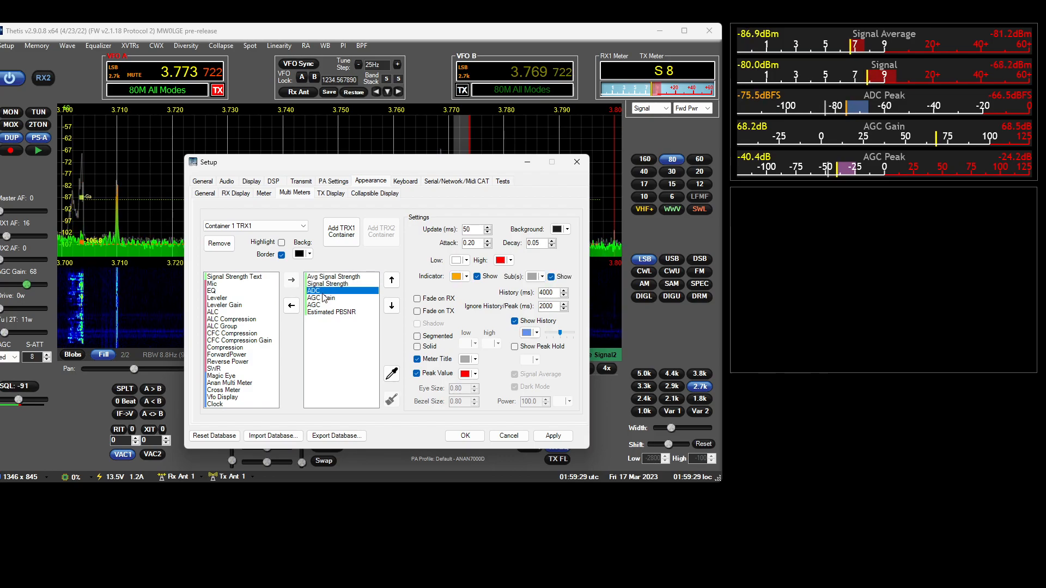
left_click(323, 298)
left_click(323, 305)
left_click(325, 312)
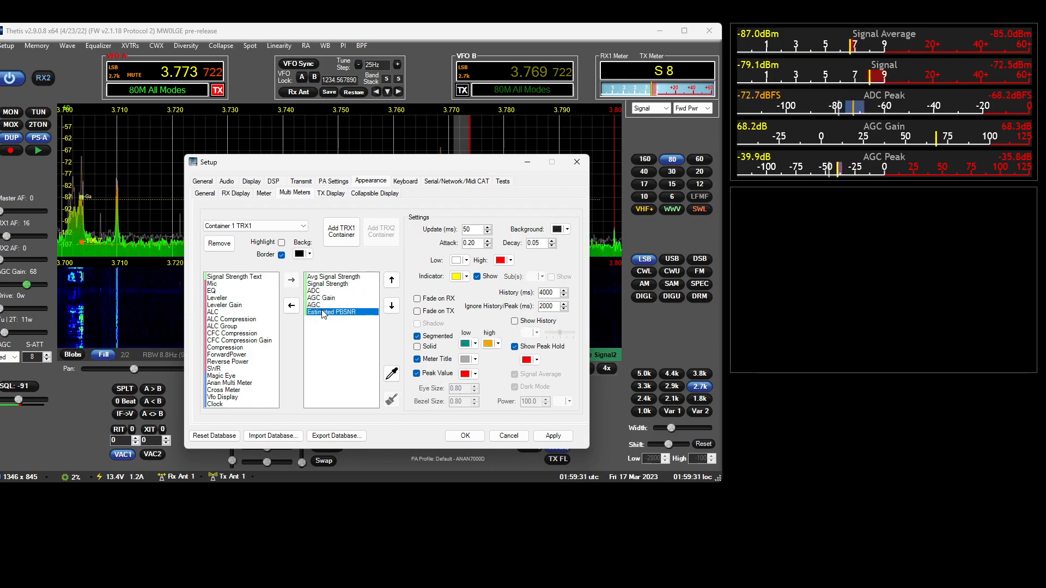
- Try reordering the container's meters by moving Avg Signal Strength down the list and back to the top
left_click(320, 277)
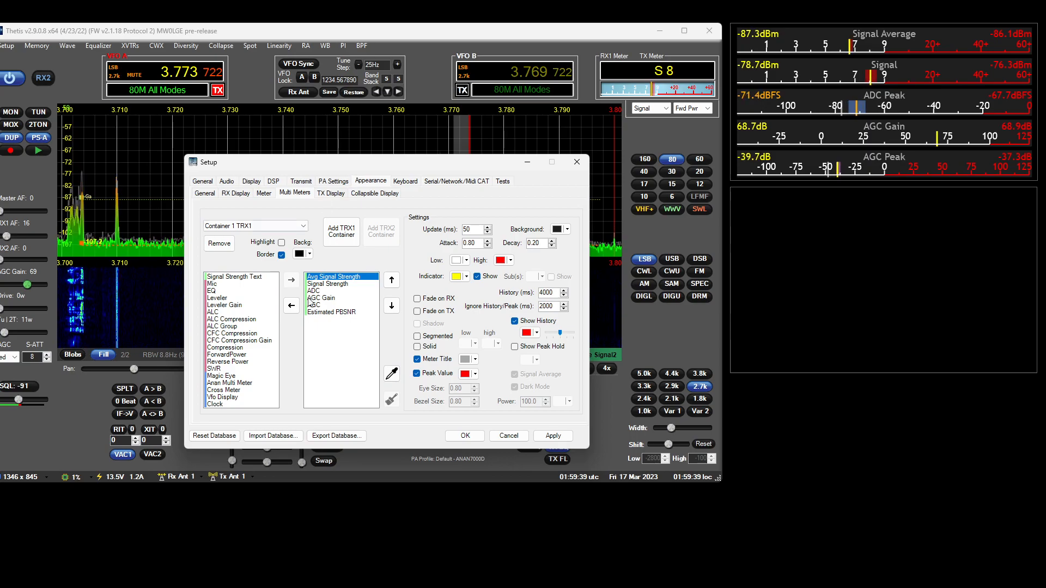
left_click(392, 307)
left_click(393, 307)
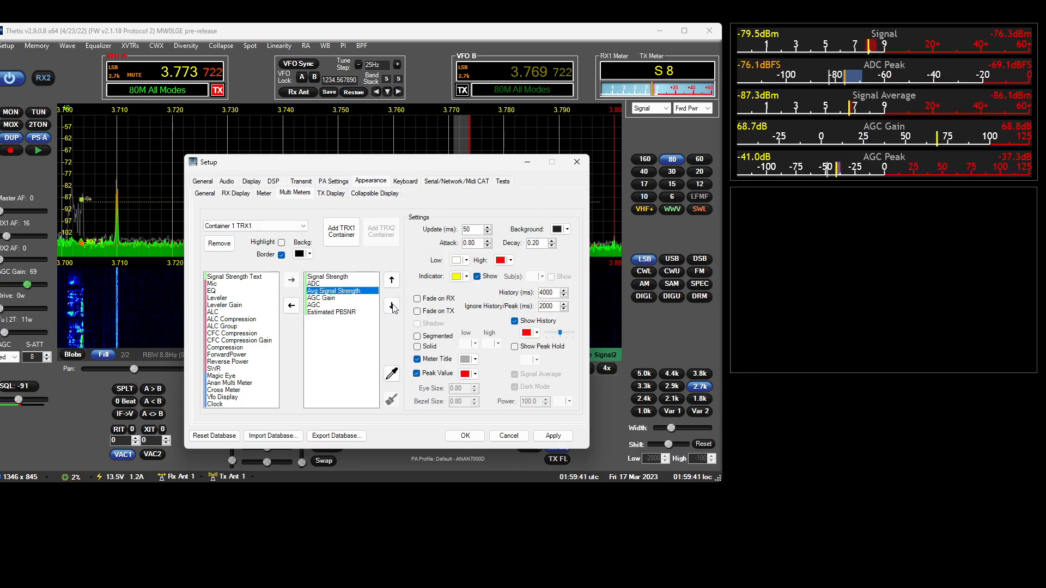
left_click(393, 307)
left_click(393, 306)
left_click(392, 280)
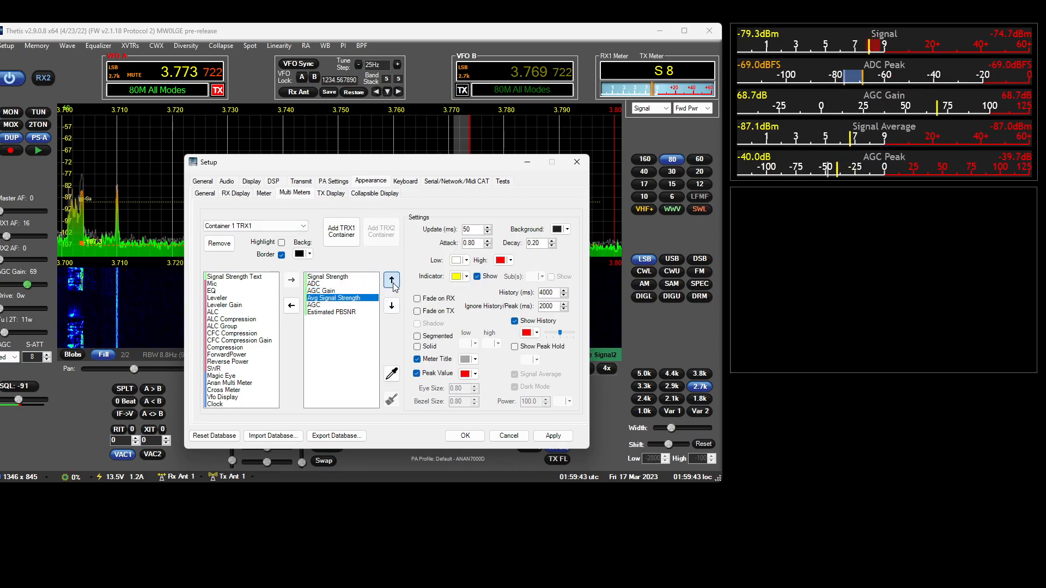
left_click(391, 281)
left_click(392, 280)
left_click(392, 280)
- Remove the AGC Gain meter from the container and set the ADC meter's sub-indicator colour to bright green
double_click(332, 299)
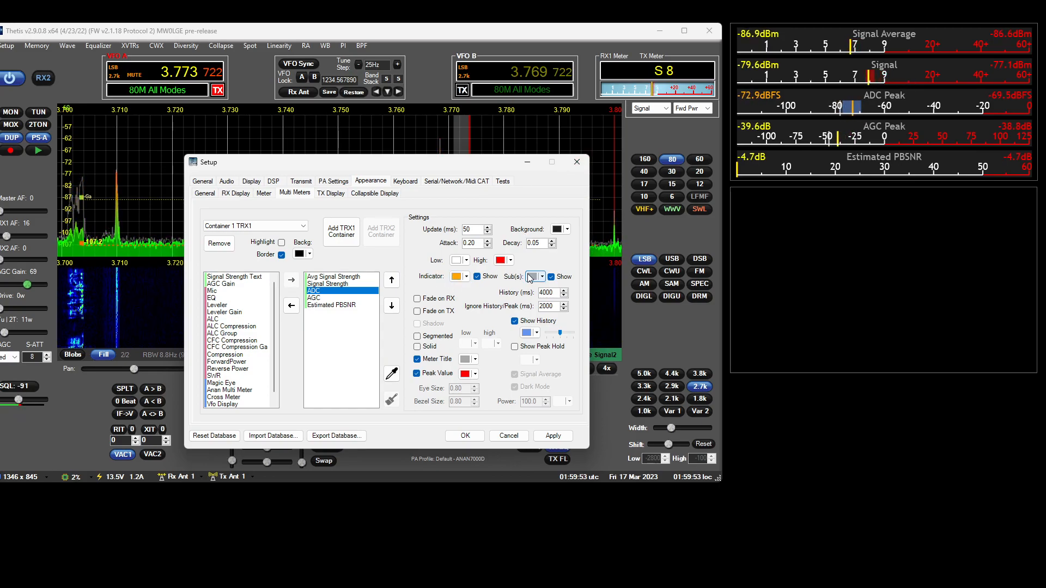
left_click(560, 277)
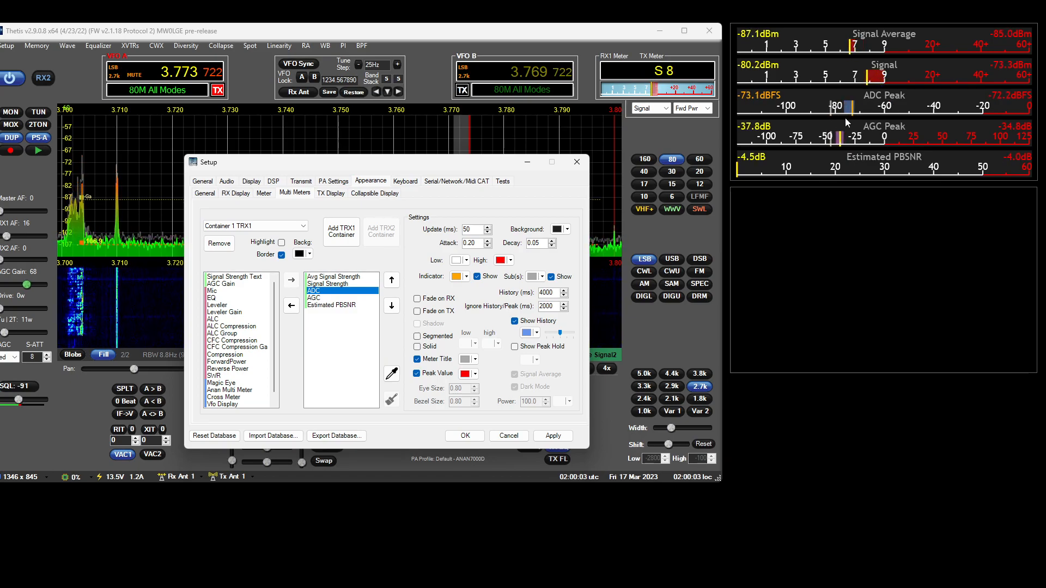
left_click(542, 276)
left_click(561, 320)
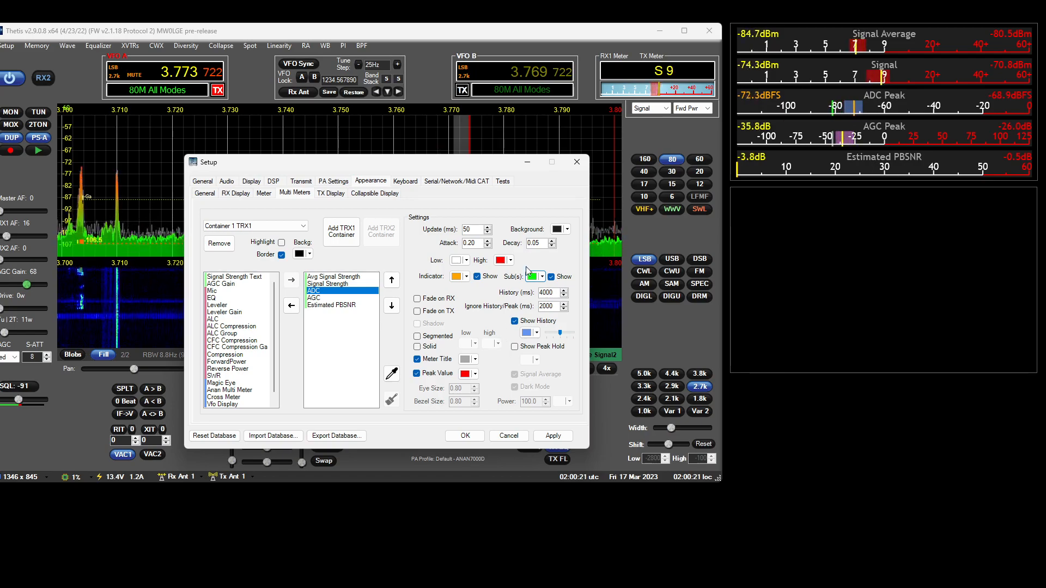
left_click(542, 277)
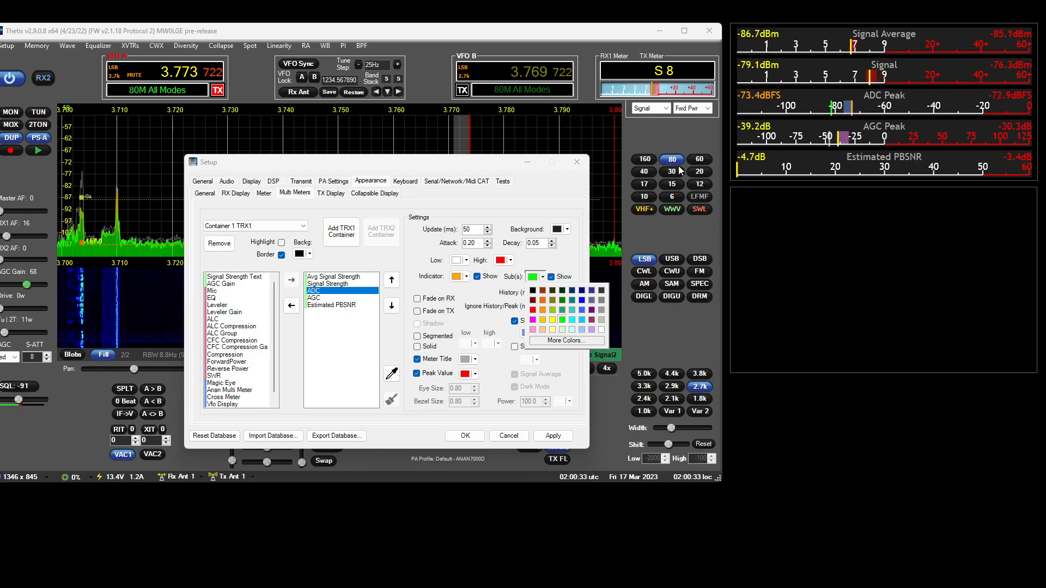
left_click(579, 264)
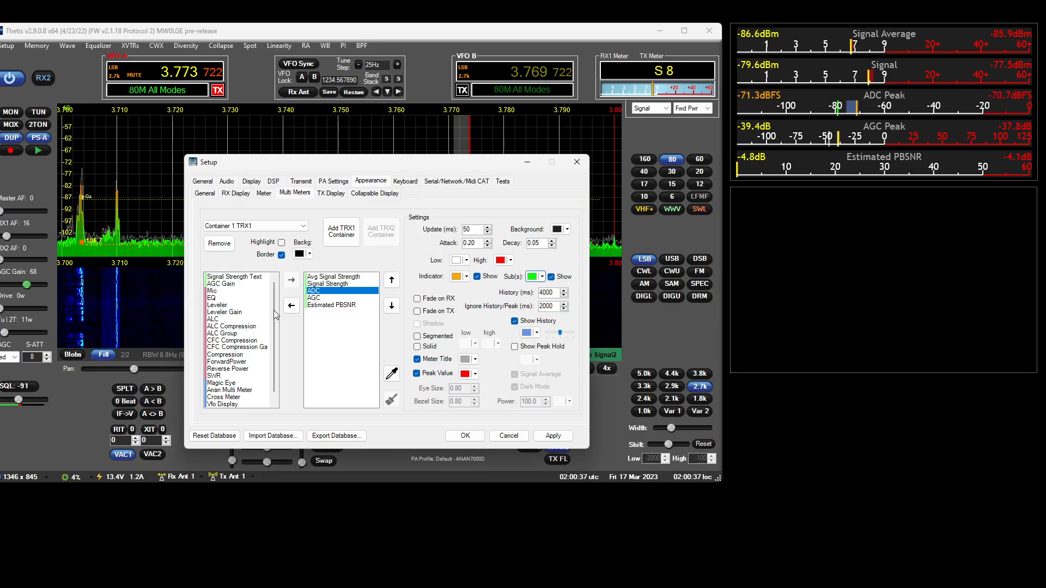
- Compare the settings of the Estimated PBSNR and ADC meters, and set Avg Signal Strength's Low colour to green
left_click(329, 305)
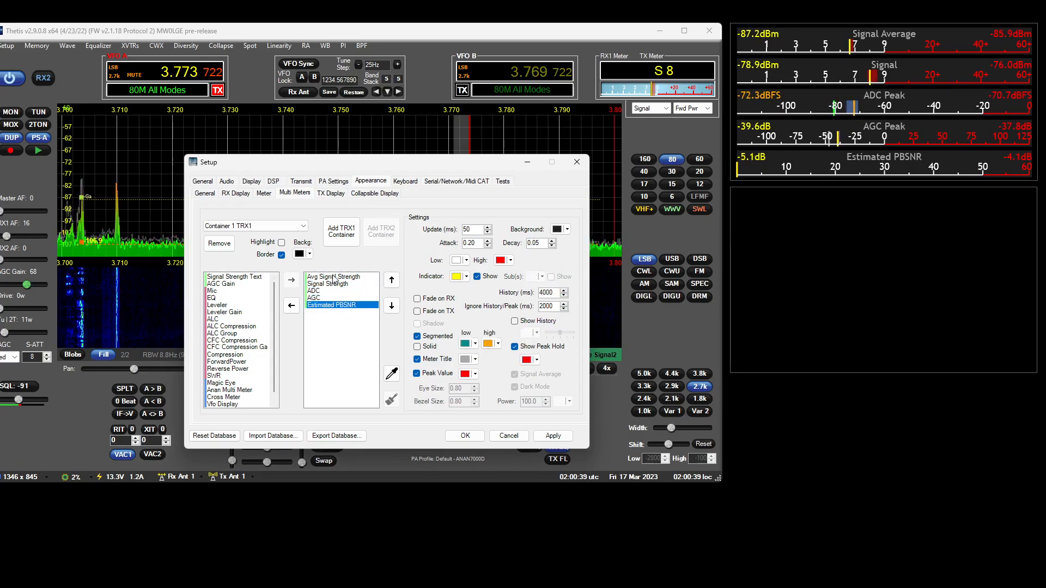
left_click(332, 278)
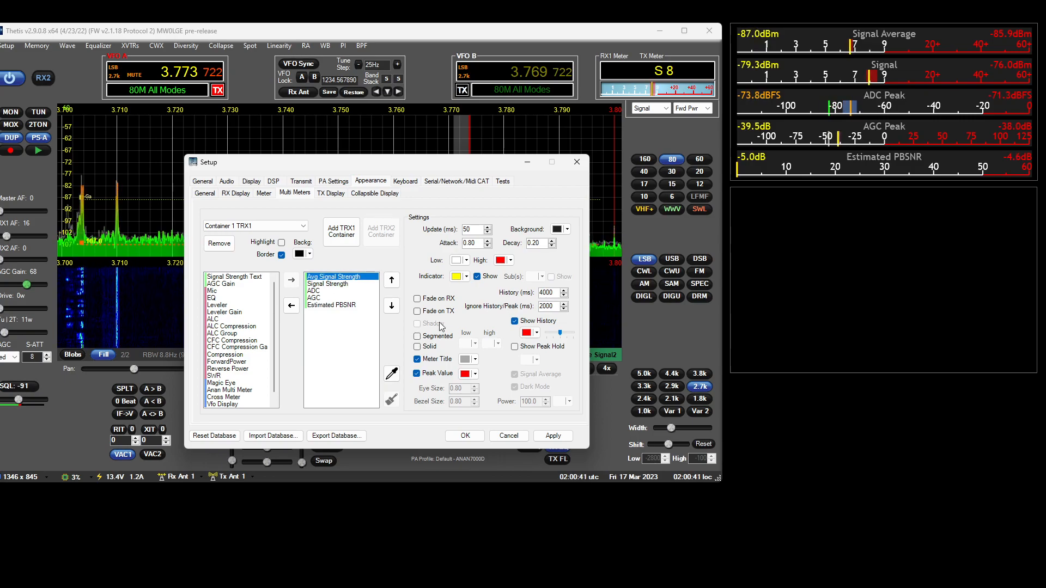
left_click(331, 291)
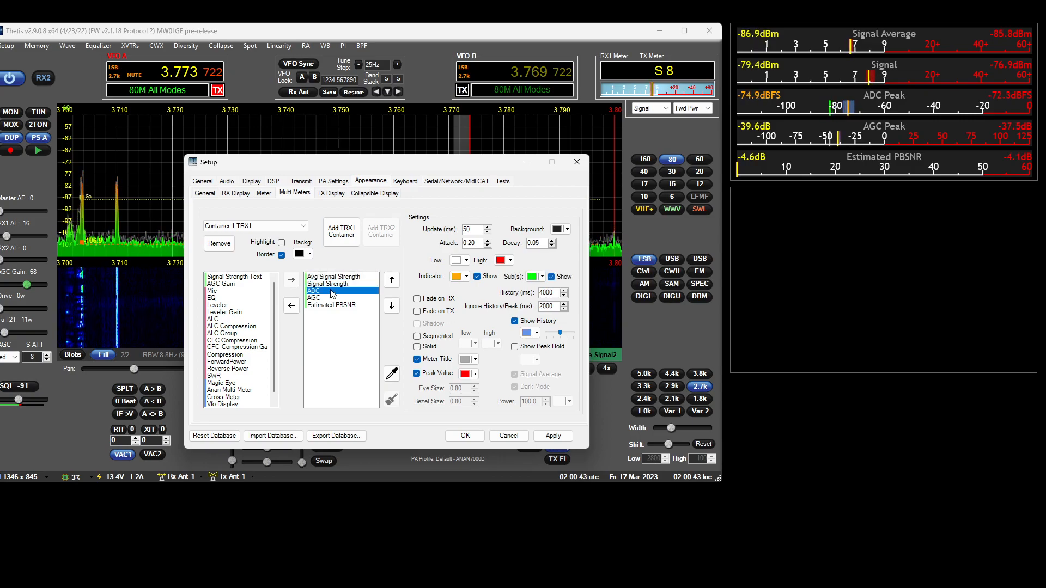
left_click(330, 305)
left_click(335, 277)
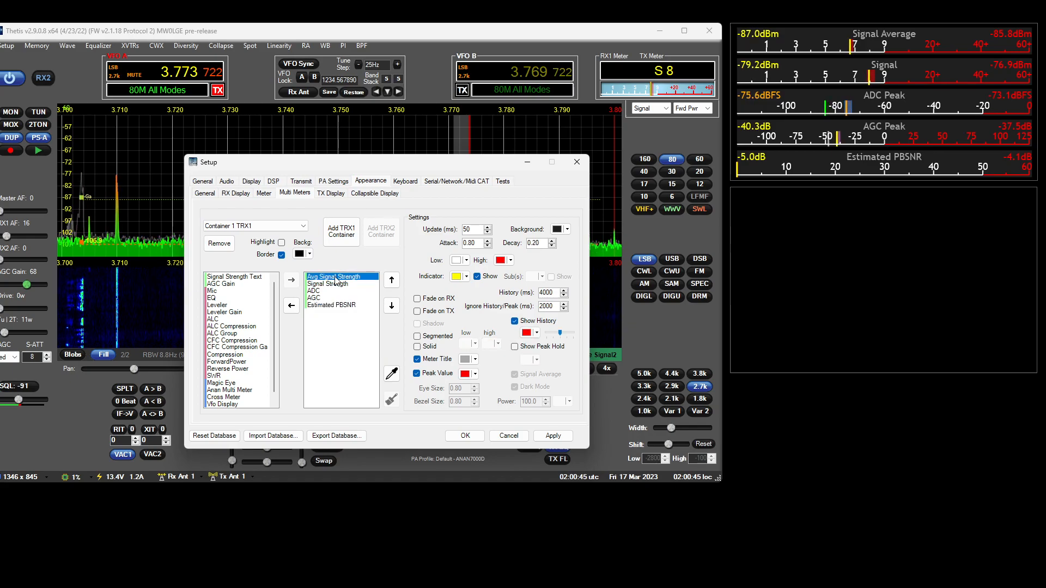
left_click(467, 260)
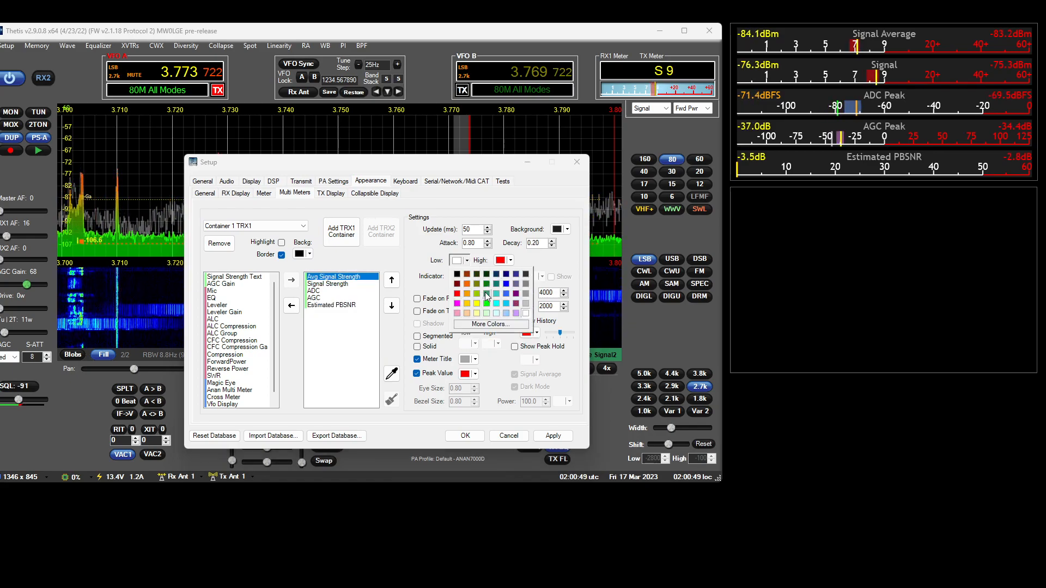
left_click(486, 294)
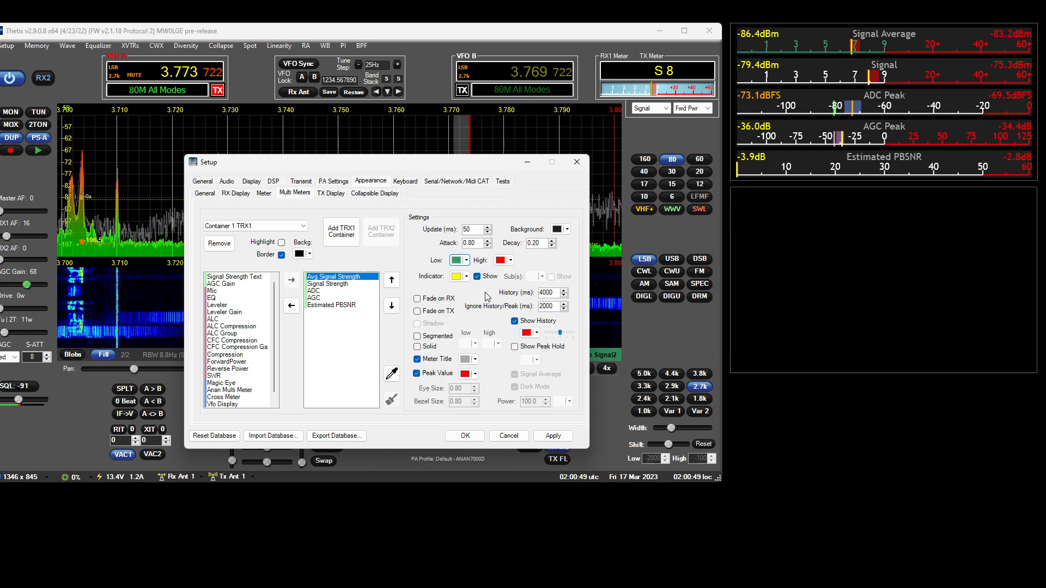
- Set Avg Signal Strength's High colour to bright green and replace its Show History display with Show Peak Hold
left_click(511, 260)
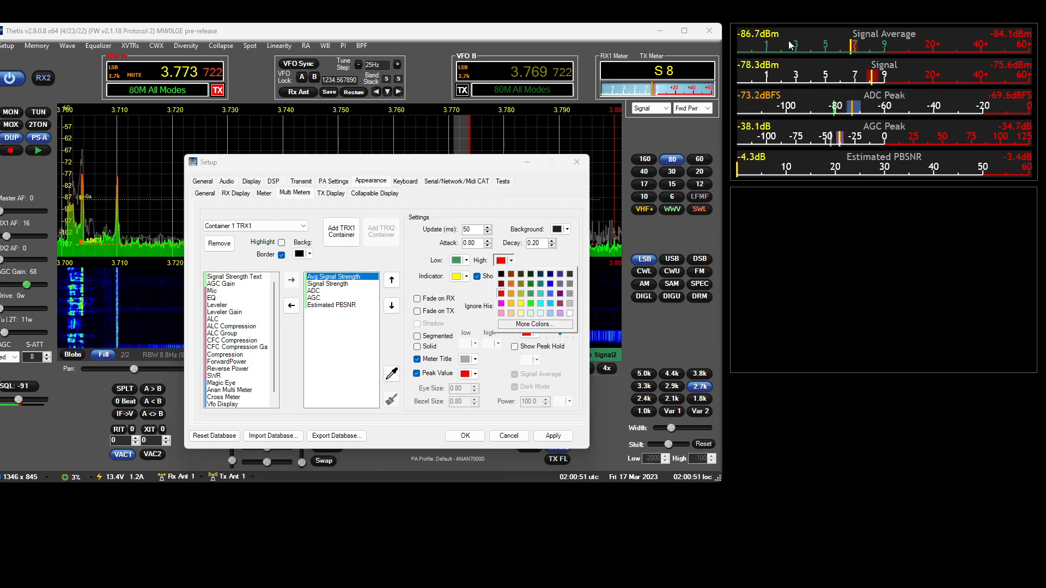
left_click(531, 303)
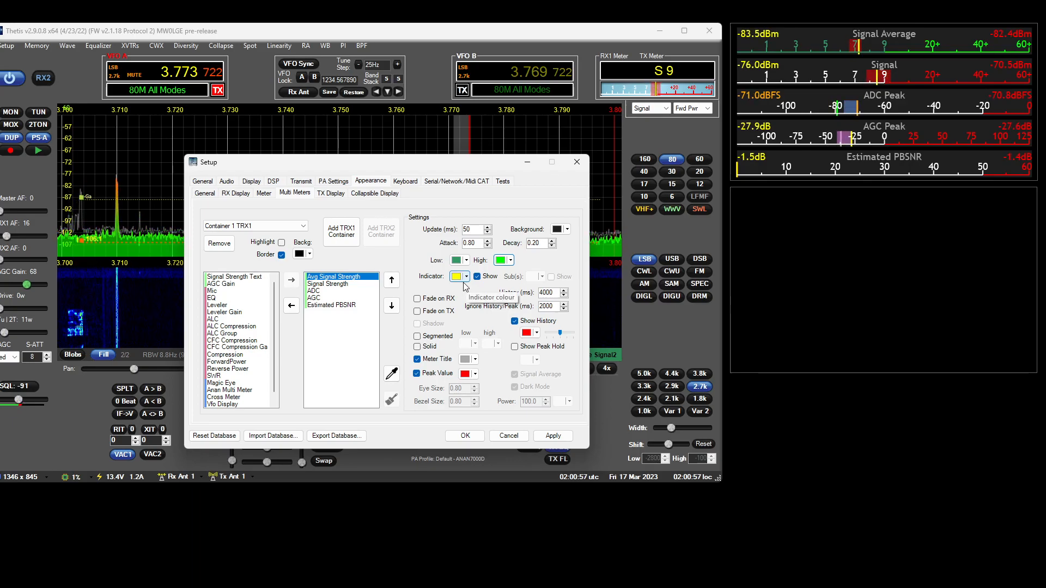
left_click(528, 322)
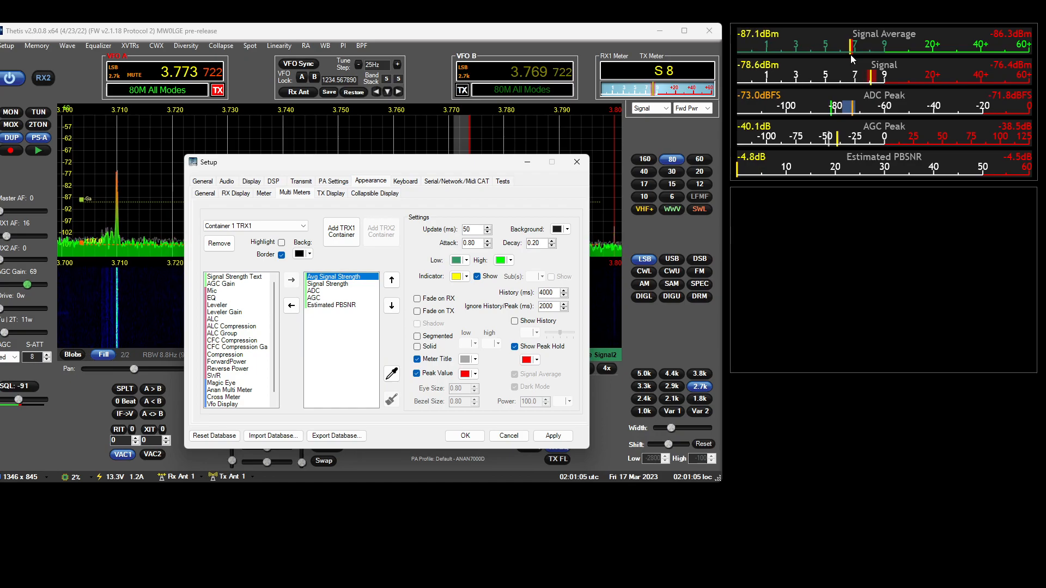
- Move the Setup window clear of the panadapter, tune VFO A to the signal at 3.769 282, and bring Setup back up
left_click_drag(455, 166, 468, 367)
left_click_drag(459, 256, 435, 271)
left_click(408, 533)
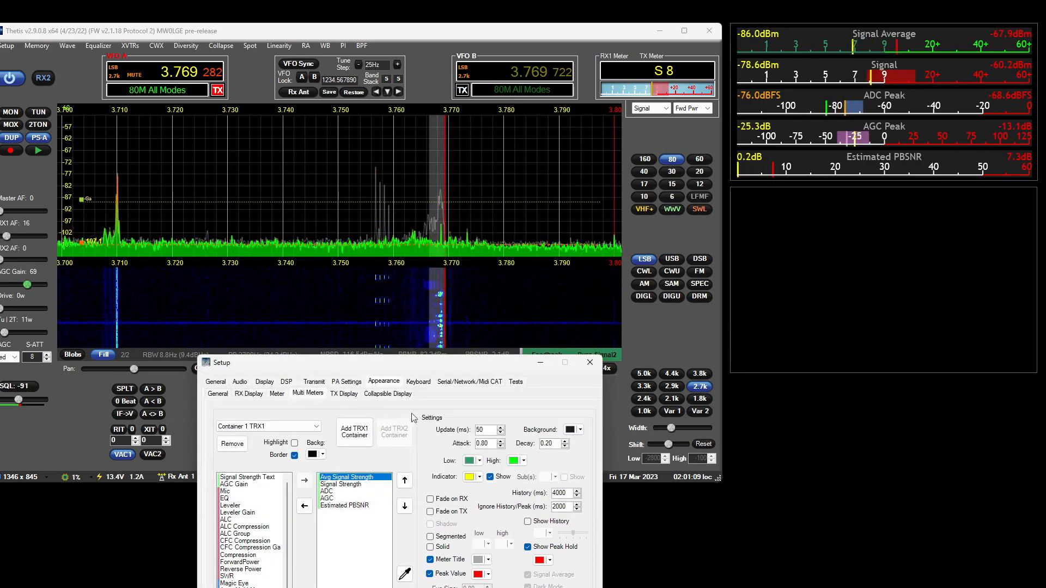
left_click_drag(437, 364, 429, 232)
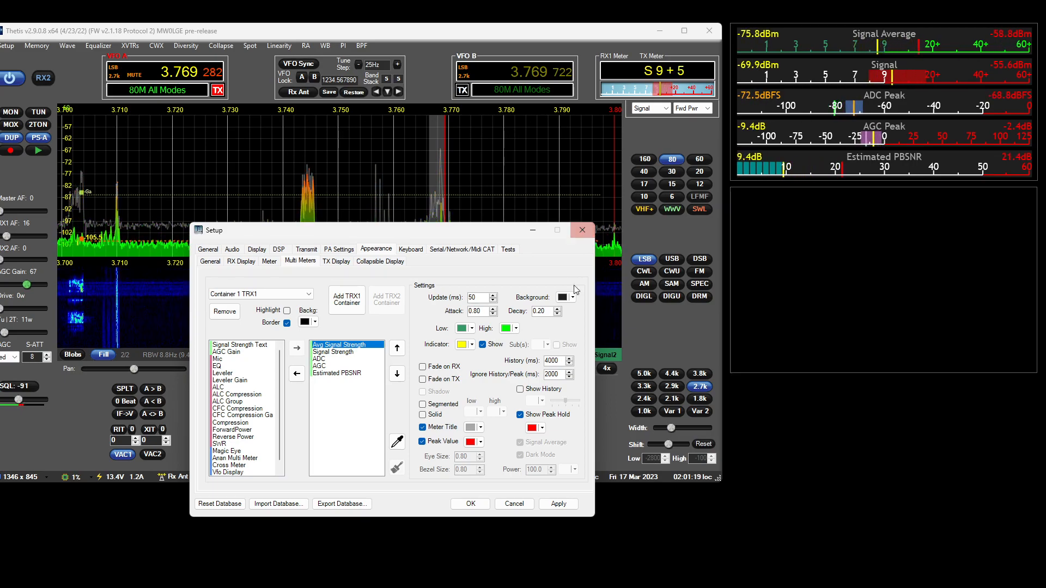
- Try Avg Signal Strength's History time at 500 and 10000 ms, and restore it to 4000 ms
double_click(551, 360)
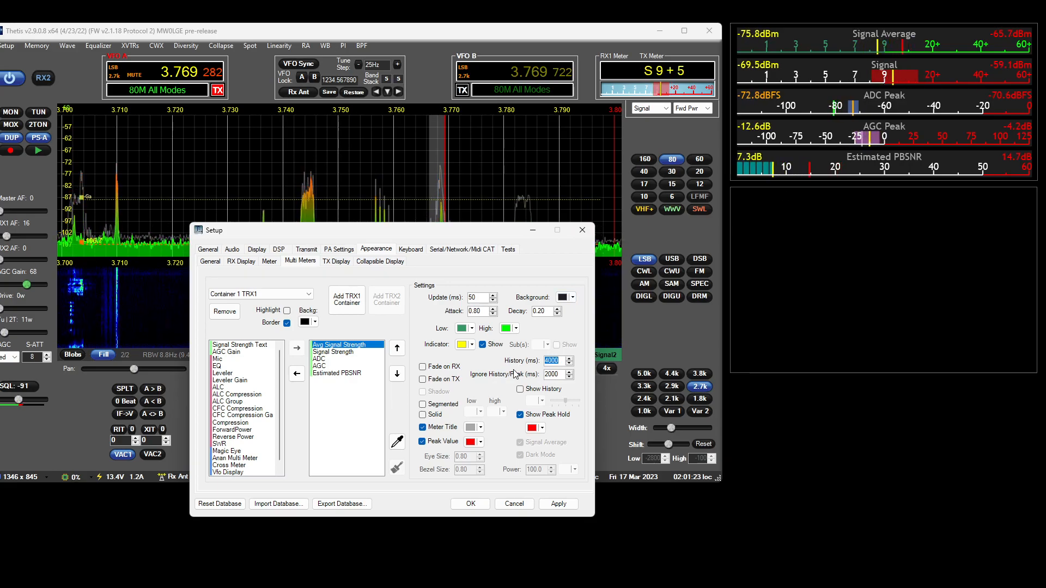
type("500")
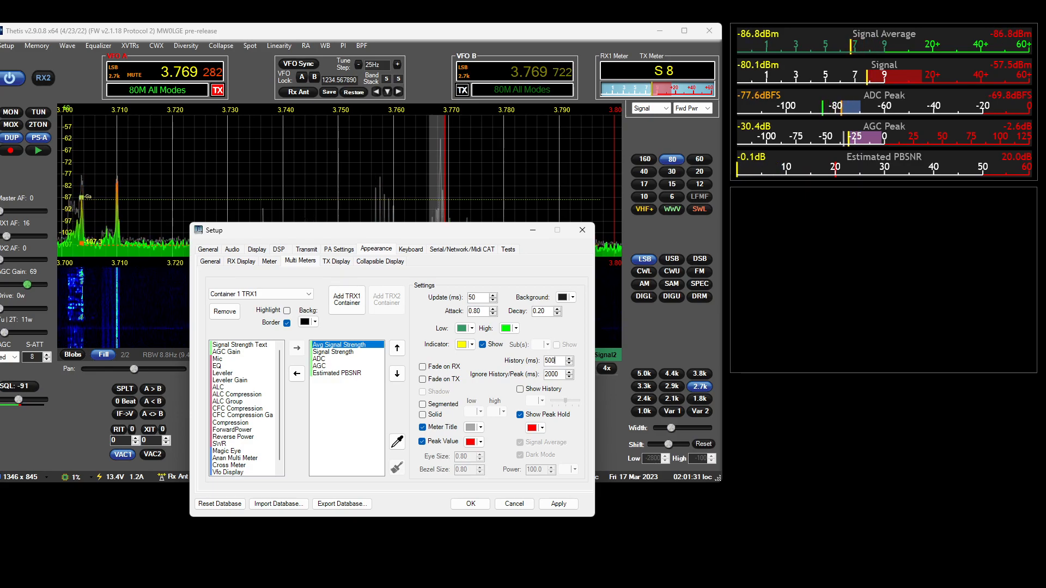
left_click_drag(556, 361, 528, 362)
type("100")
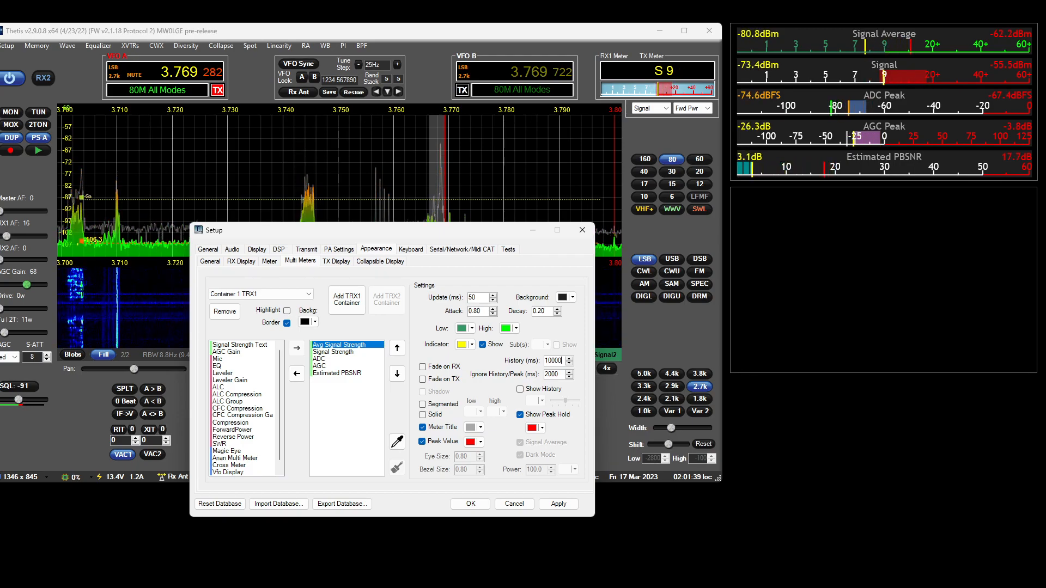
double_click(552, 362)
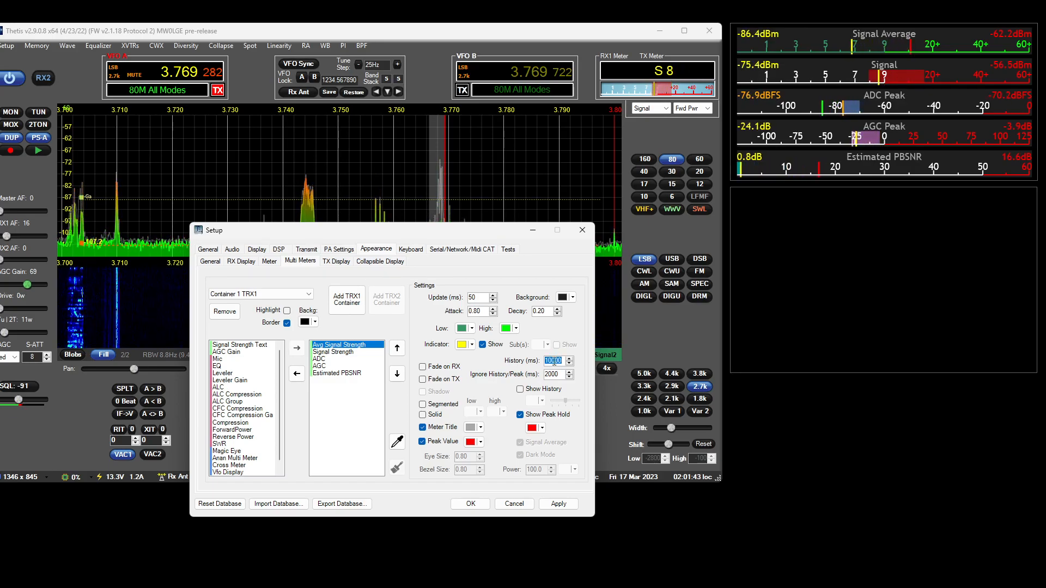
type("4000")
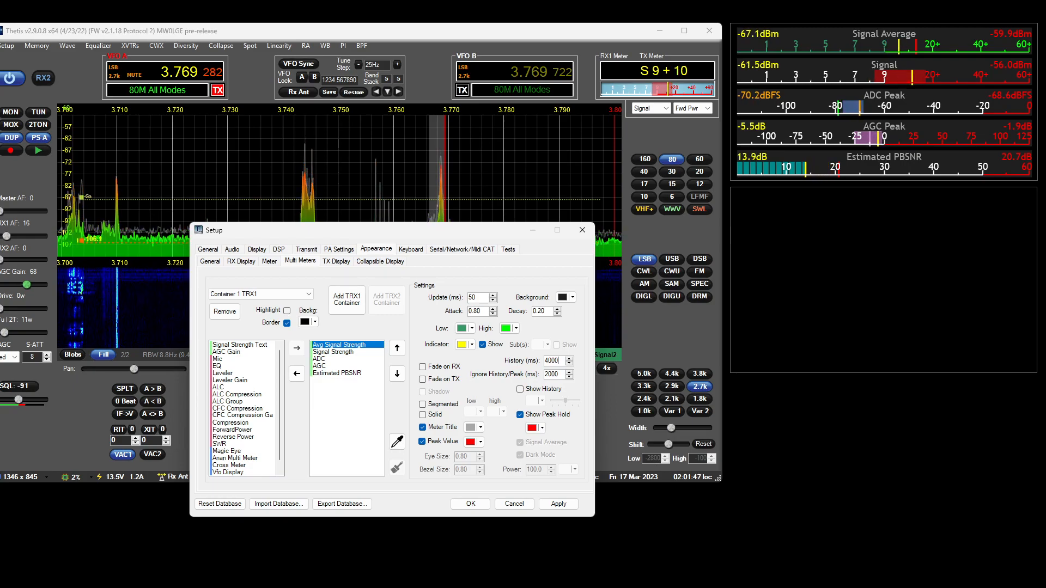
- Try Attack and Decay values of 1.00 on Avg Signal Strength, and restore Decay to 0.20 and Attack to 0.80
left_click(469, 298)
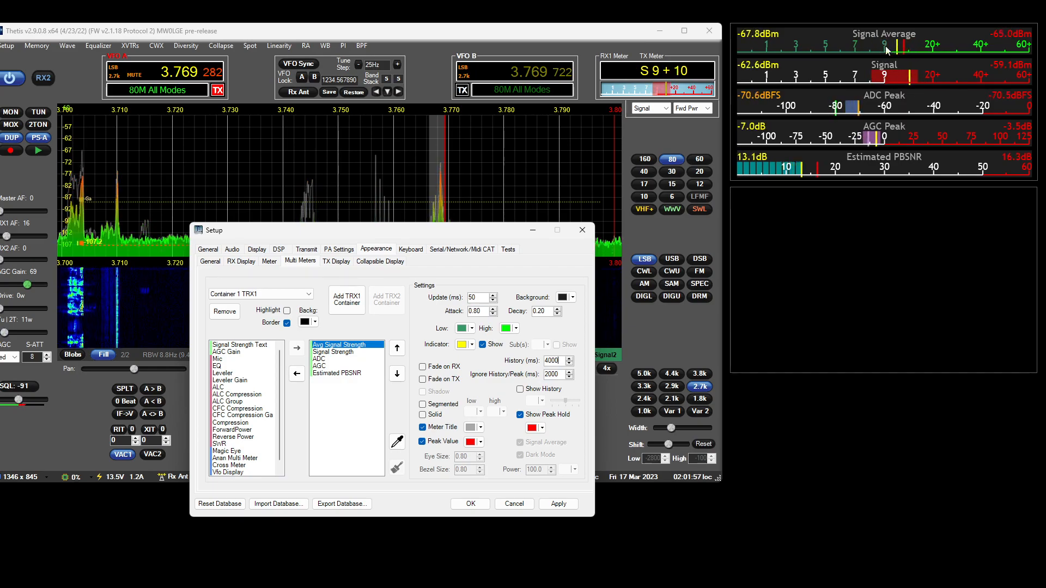
double_click(482, 312)
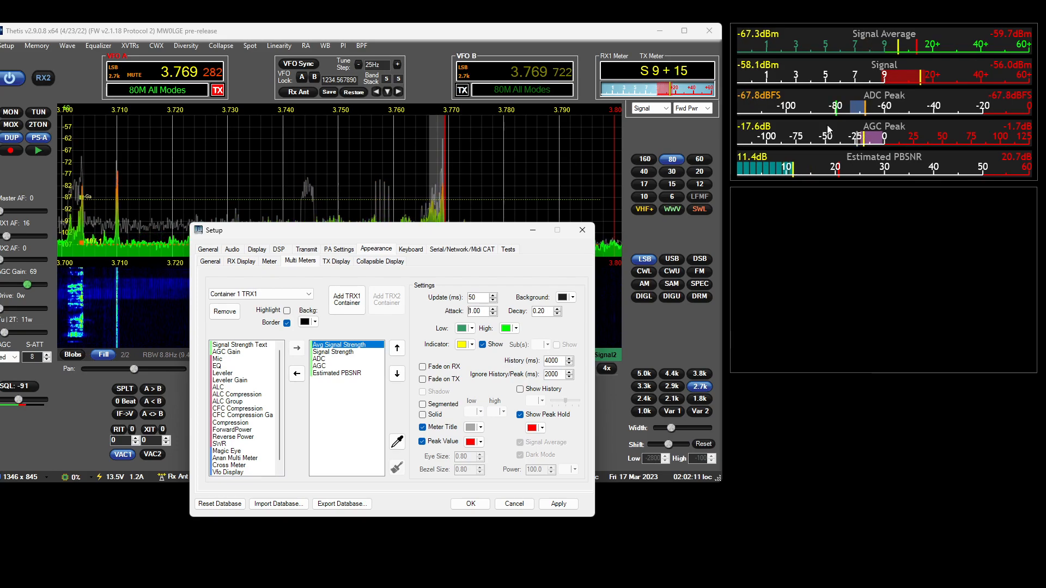
double_click(545, 313)
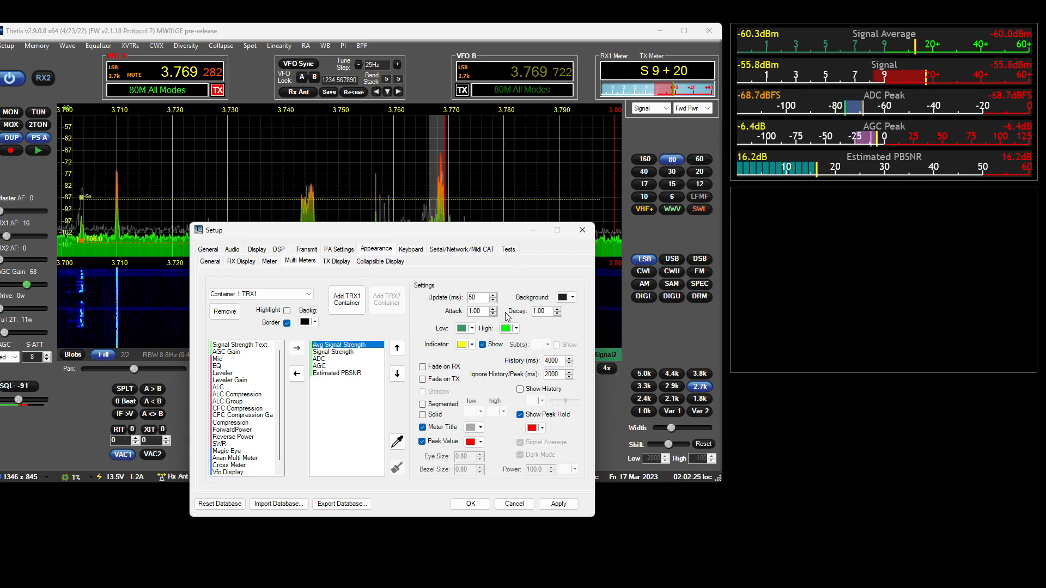
double_click(543, 315)
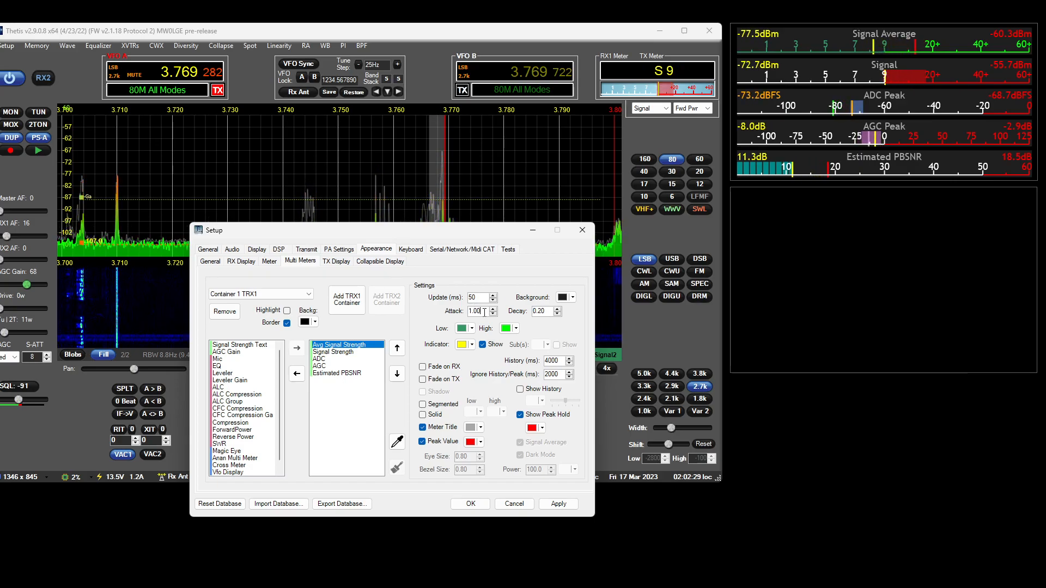
type(".8")
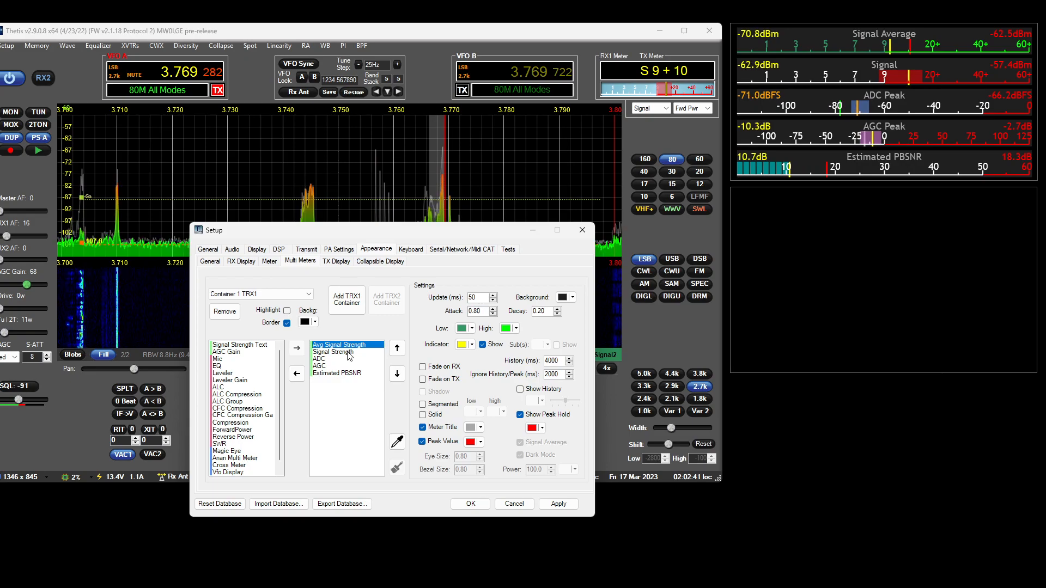
- Set Avg Signal Strength's Update interval to 200 ms
left_click(479, 297)
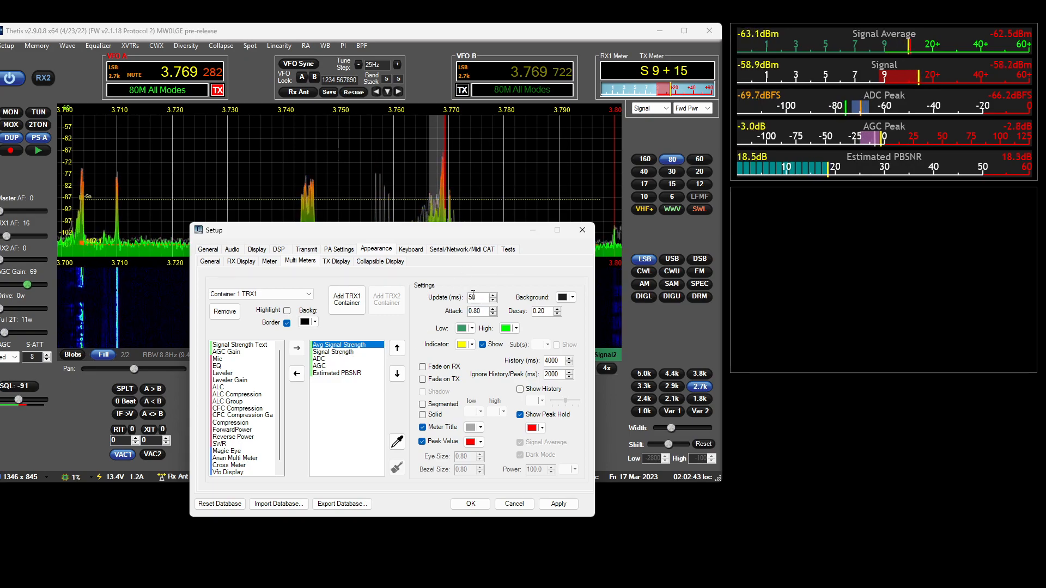
key("BackSpace")
key("BackSpace")
type("20")
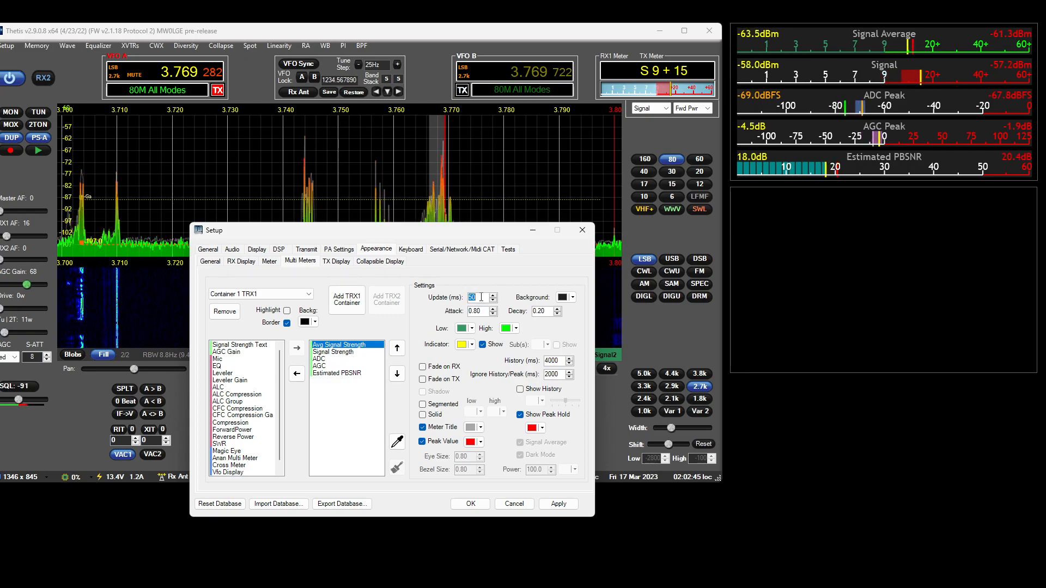
type("0")
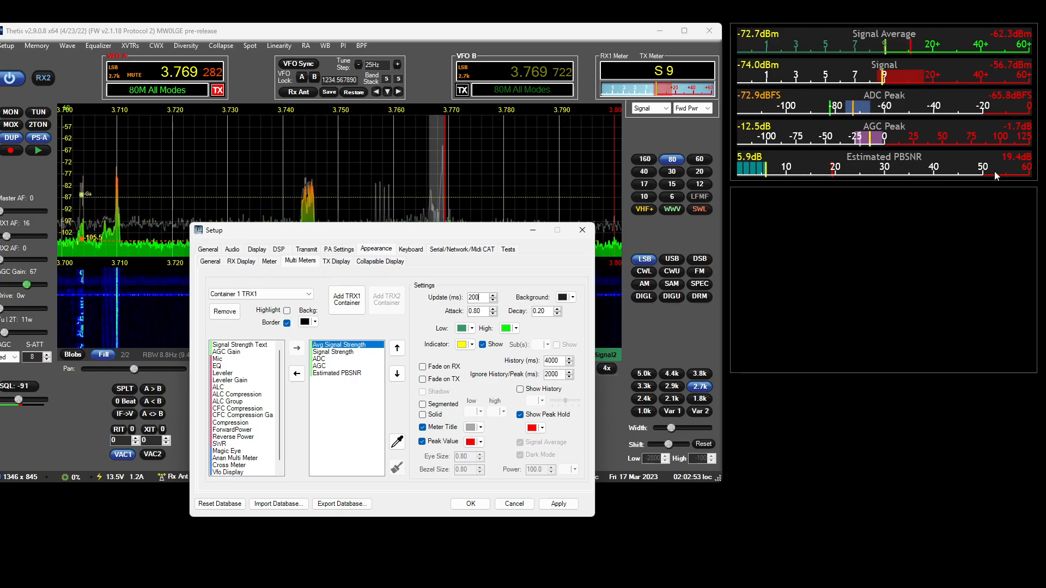
- Compare the Update intervals of Signal Strength, ADC, AGC and Estimated PBSNR with that of Avg Signal Strength
left_click(360, 352)
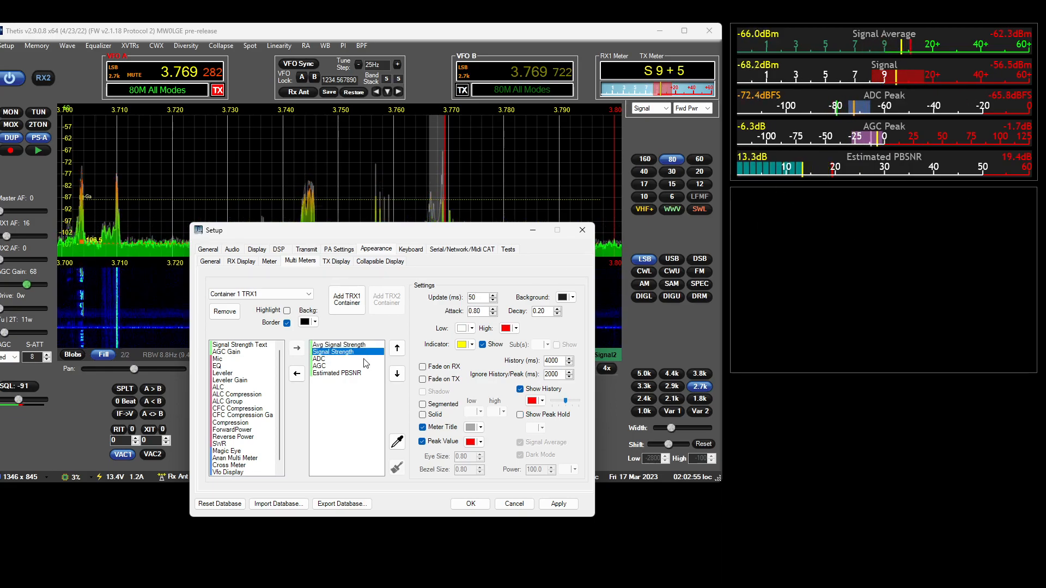
left_click(364, 360)
left_click(365, 367)
left_click(365, 373)
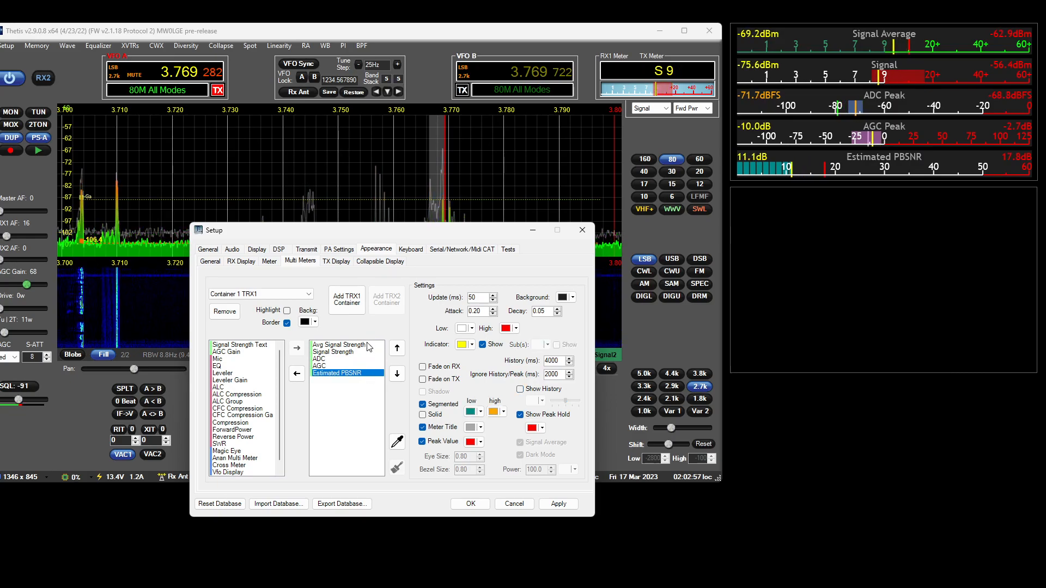
left_click(368, 346)
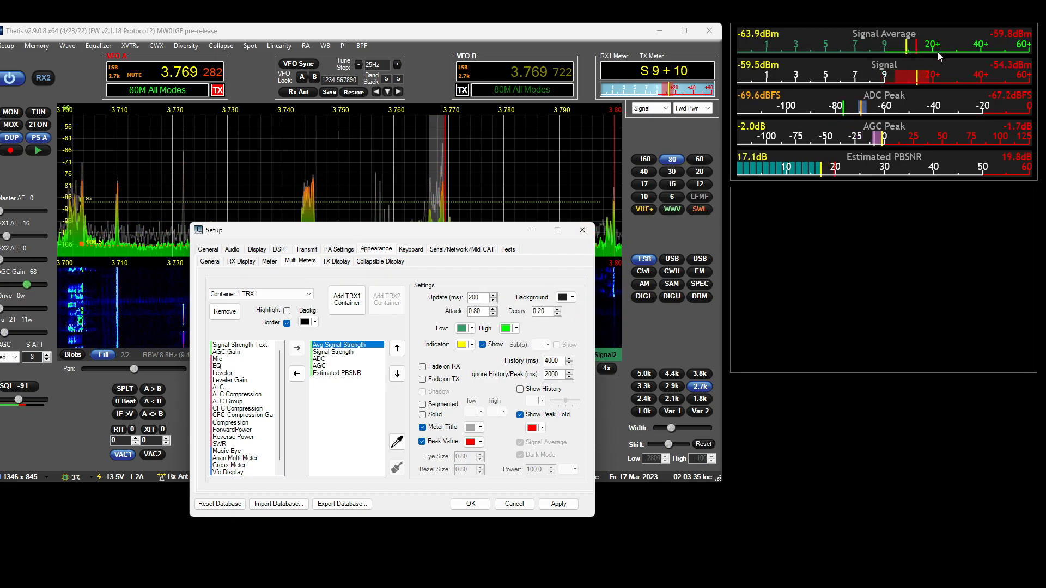
- Set Avg Signal Strength's Update interval to 100 ms
double_click(474, 297)
type("1")
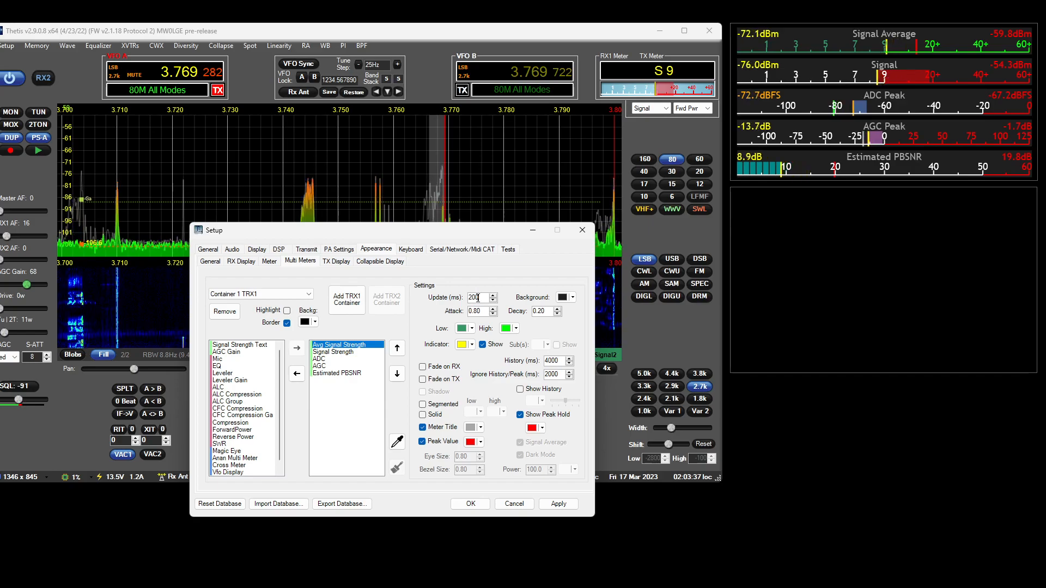
type("00")
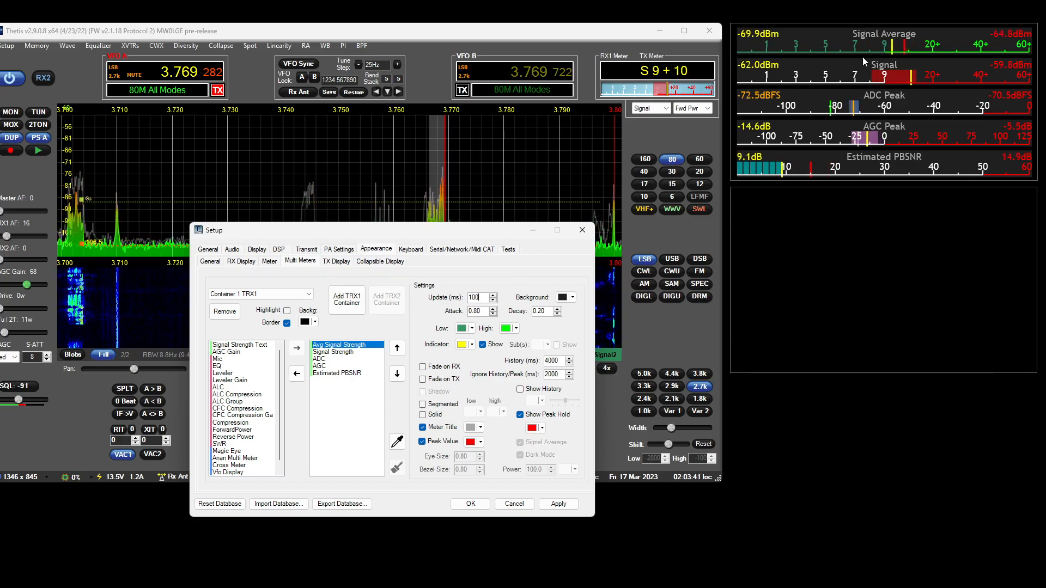
- Remove the Signal Strength, ADC, AGC and Estimated PBSNR meters from Container 1 TRX1
double_click(343, 354)
double_click(343, 353)
double_click(343, 353)
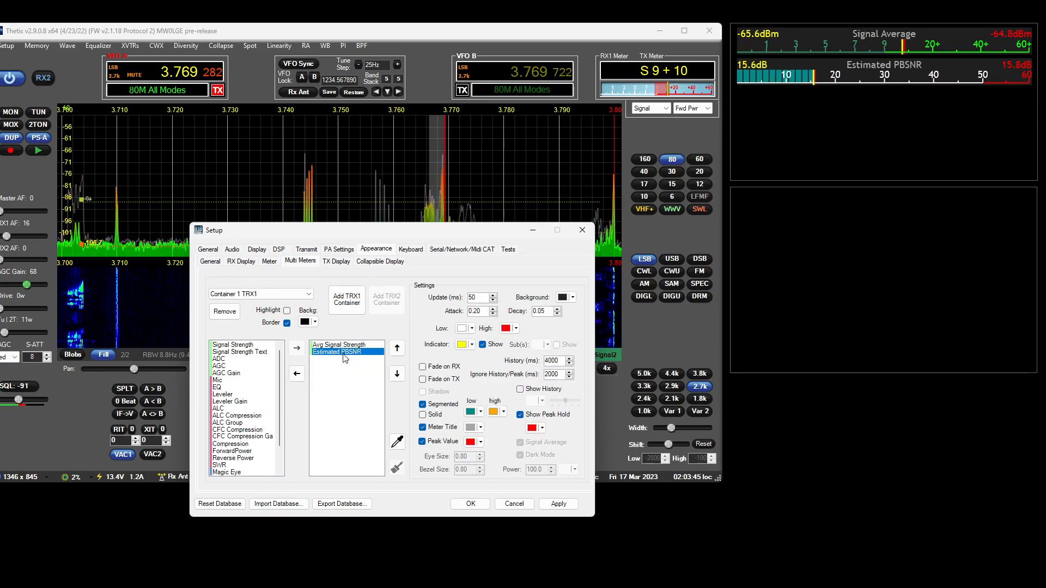
double_click(343, 354)
- Add Signal Strength and Signal Strength Text to the container, and re-add Signal Strength so it sits below the text meter
double_click(246, 347)
double_click(246, 347)
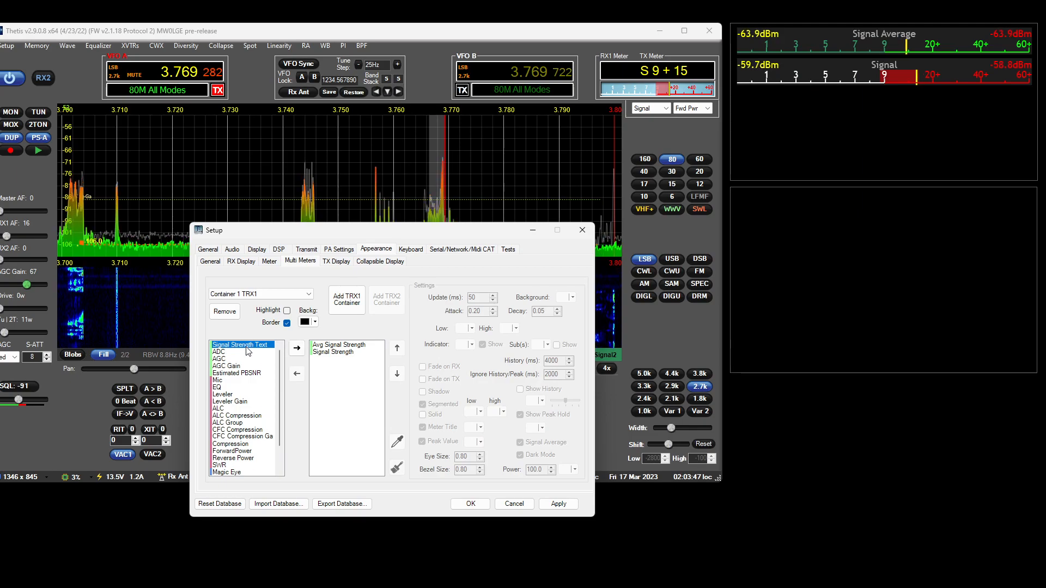
left_click(334, 353)
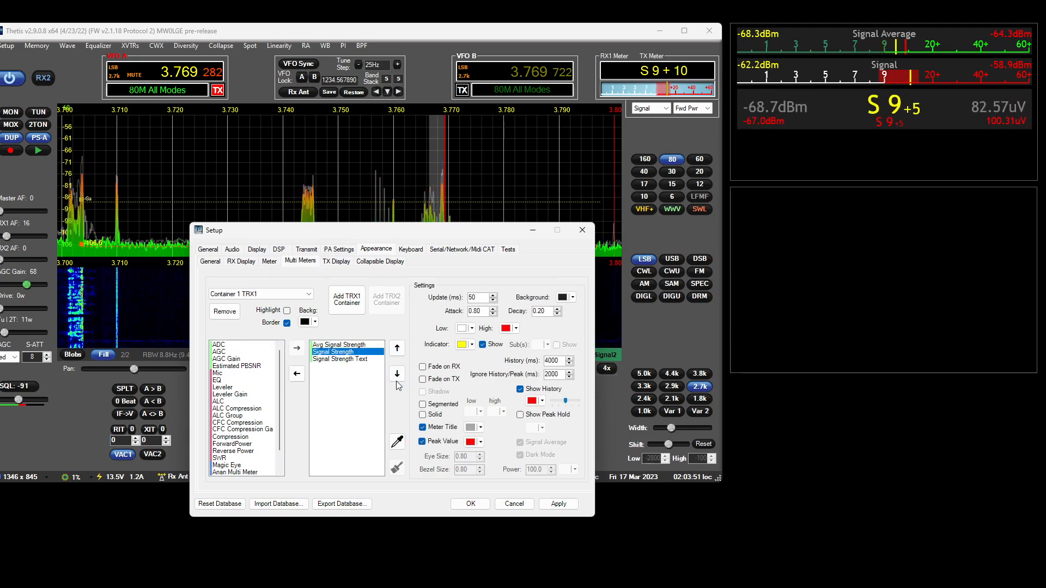
left_click(301, 376)
double_click(244, 347)
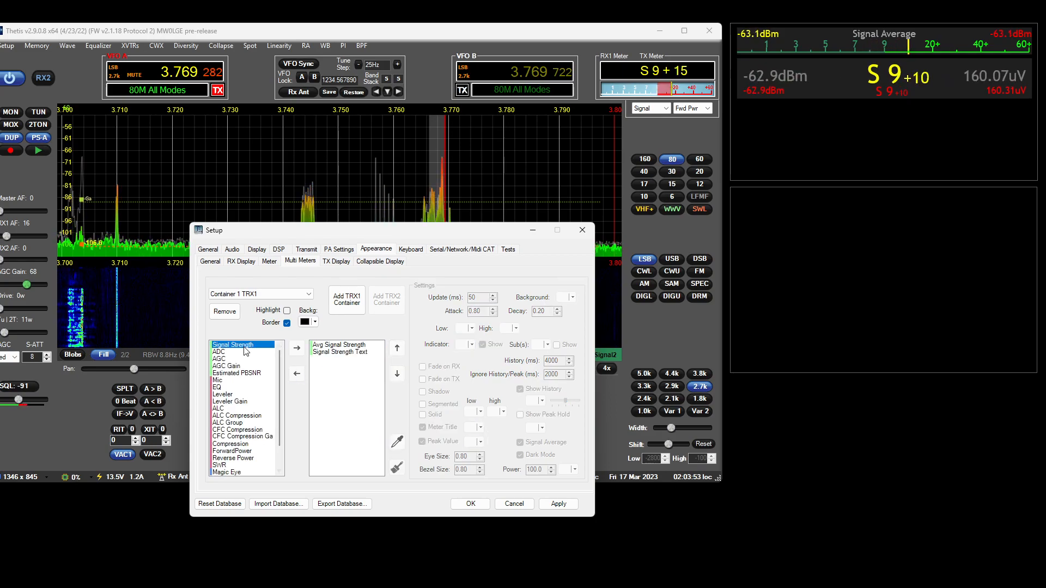
- Clear all meters from Container 1 TRX1 and add only the Signal Strength Text meter
left_click(347, 354)
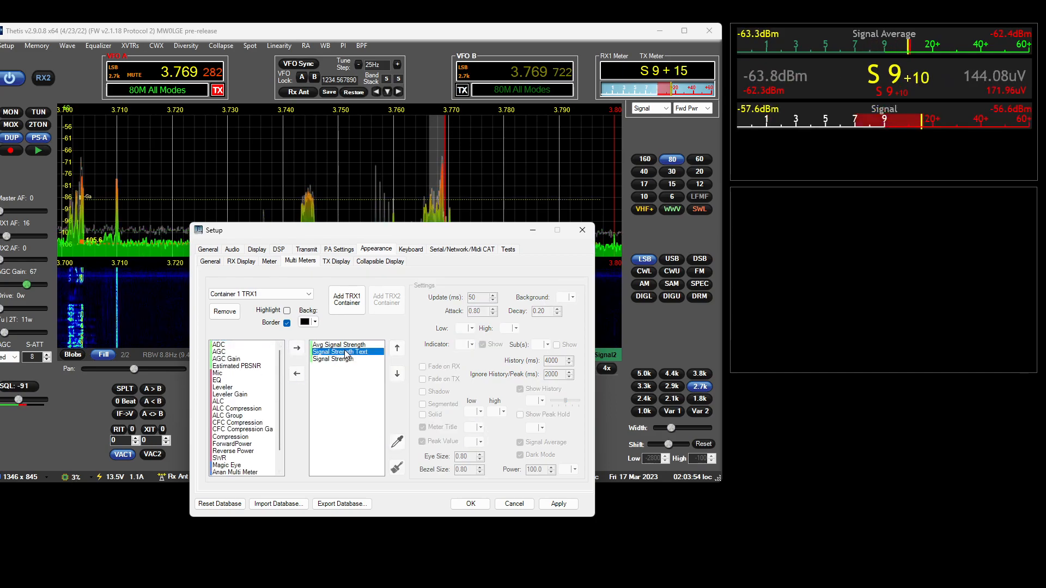
left_click(294, 374)
left_click(295, 374)
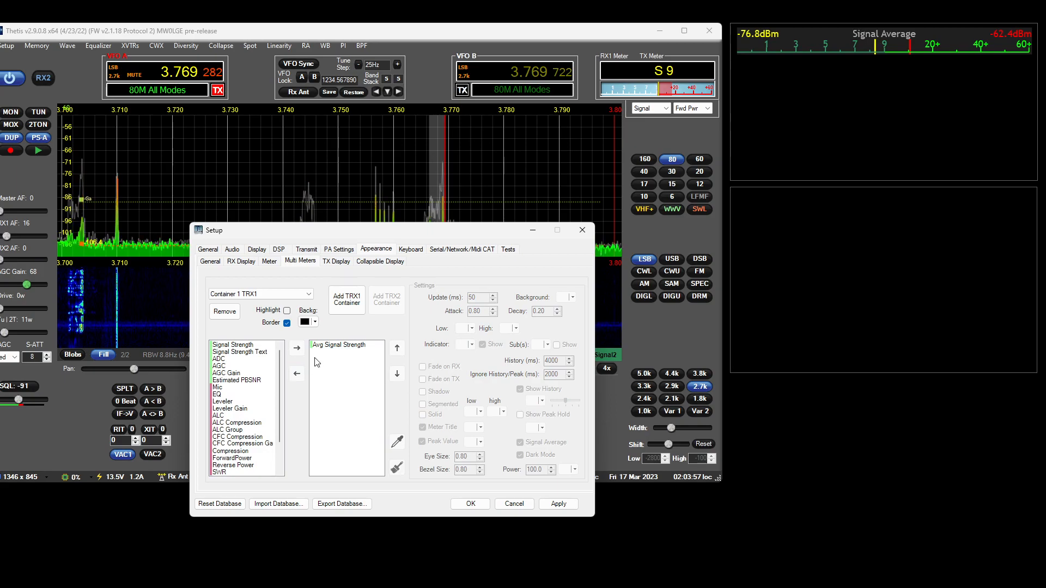
double_click(251, 346)
double_click(343, 353)
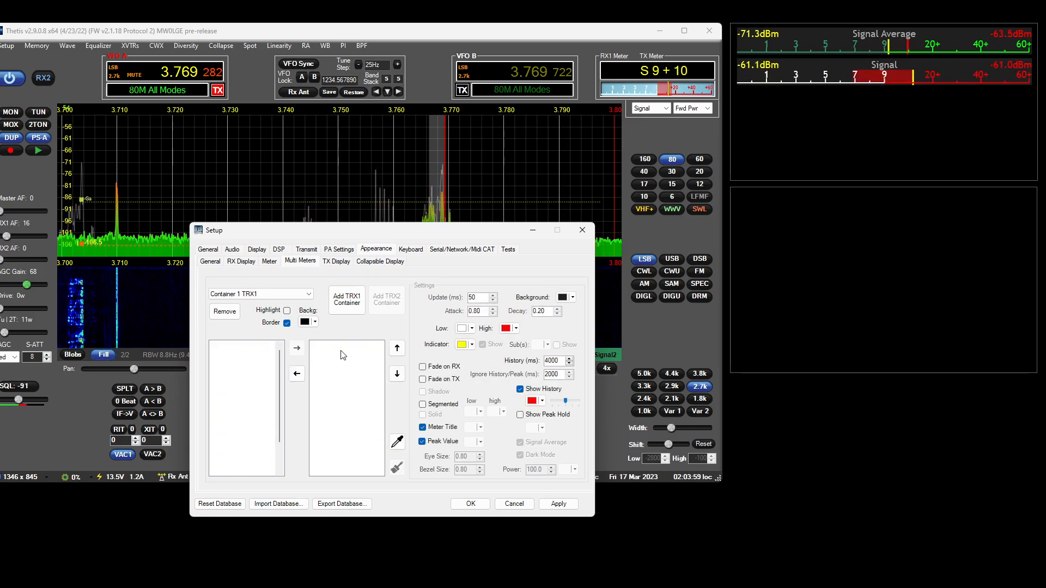
double_click(339, 345)
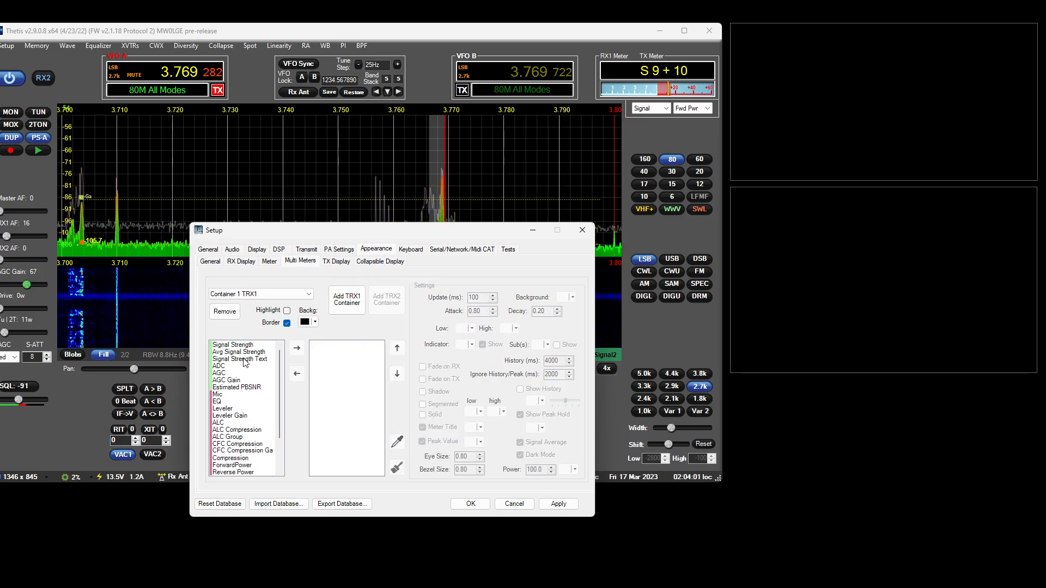
double_click(243, 360)
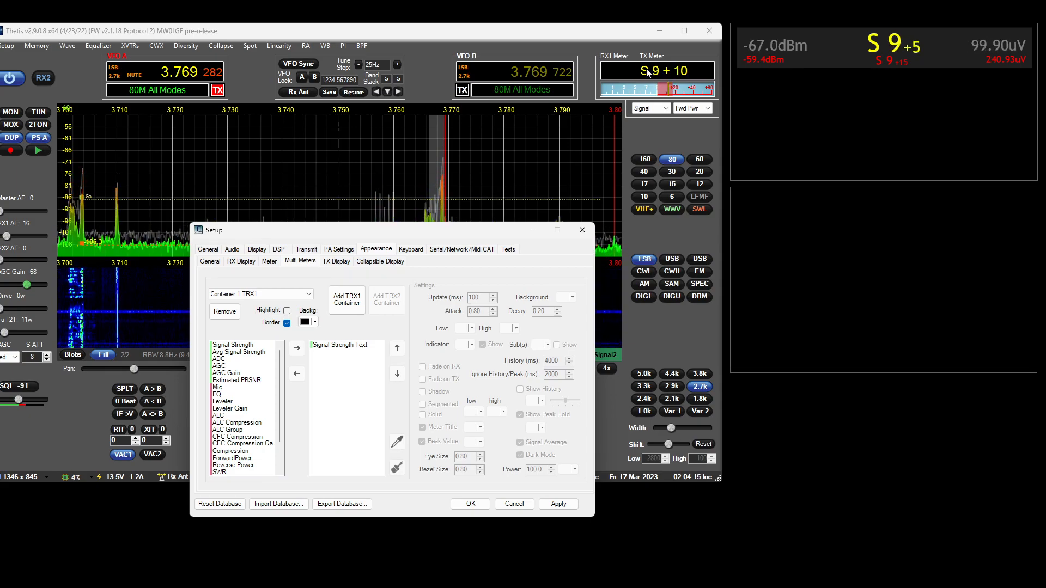
- Switch the Signal Strength Text meter's Peak Value off and back on
left_click(365, 346)
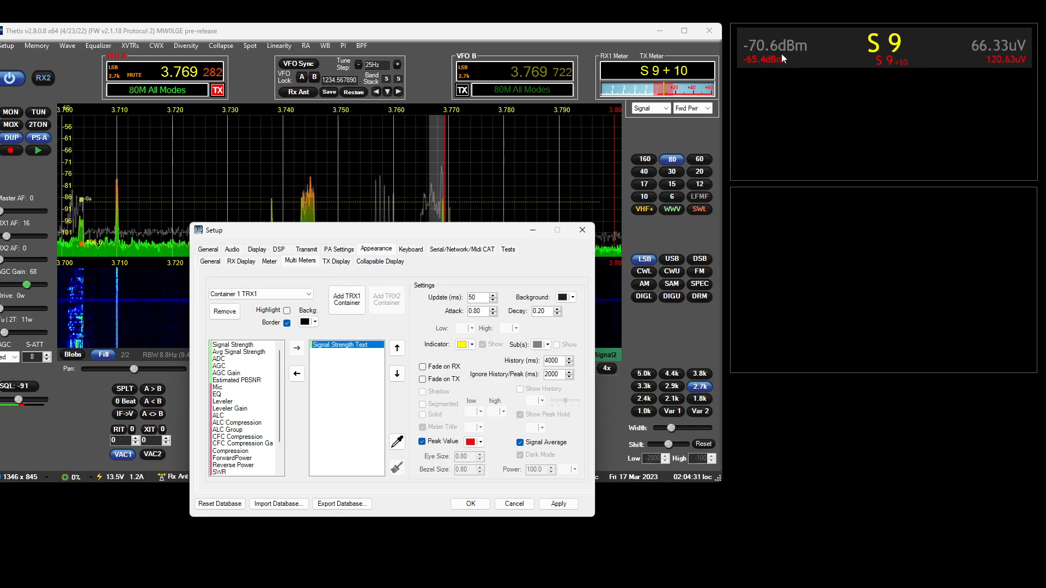
left_click(439, 443)
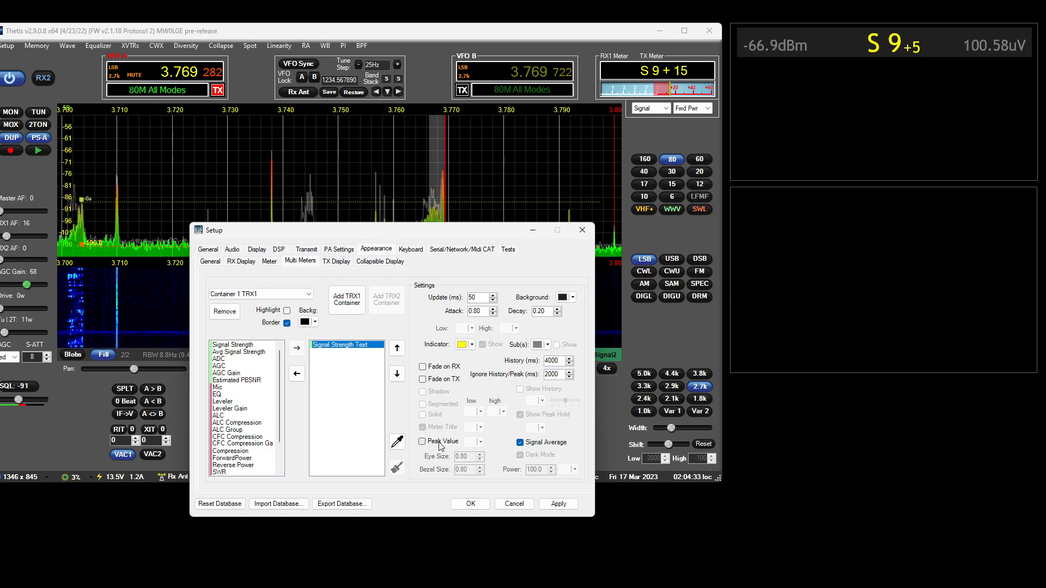
left_click(440, 447)
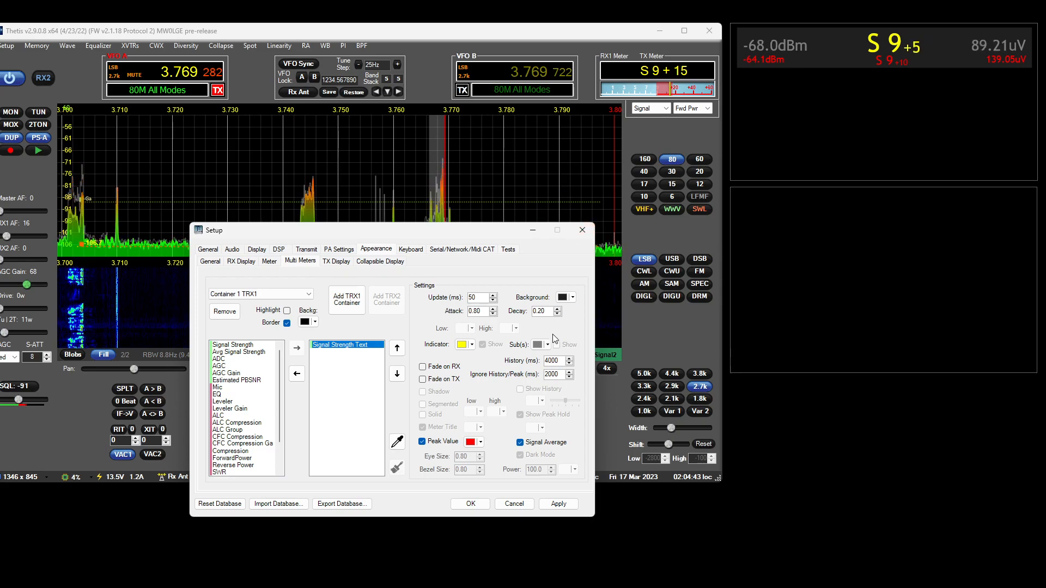
- Set the Signal Strength Text meter's Background and Sub(s) colours to dark grey, and switch its Peak Value off and back on
left_click(570, 299)
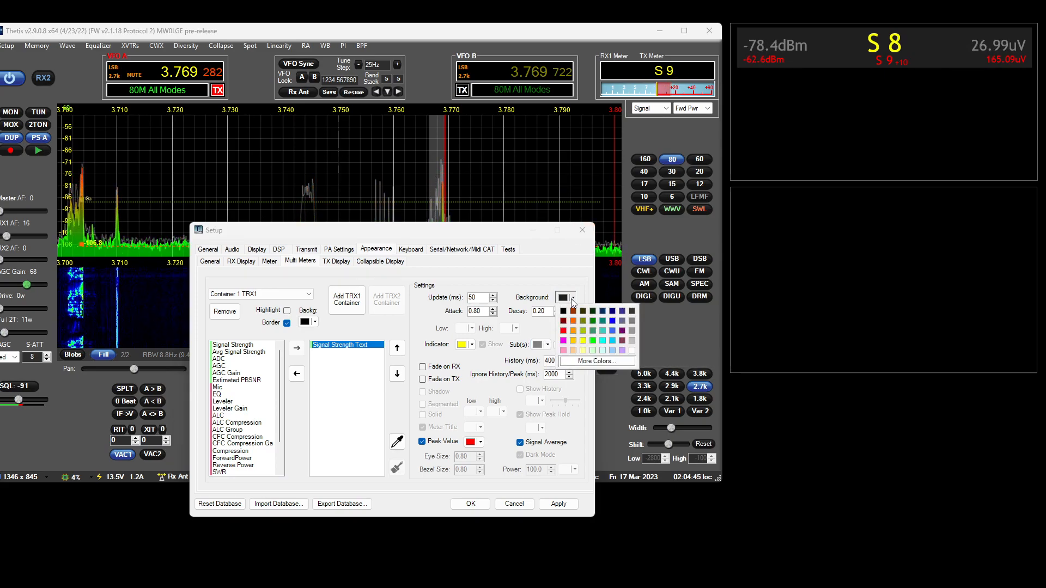
left_click(633, 314)
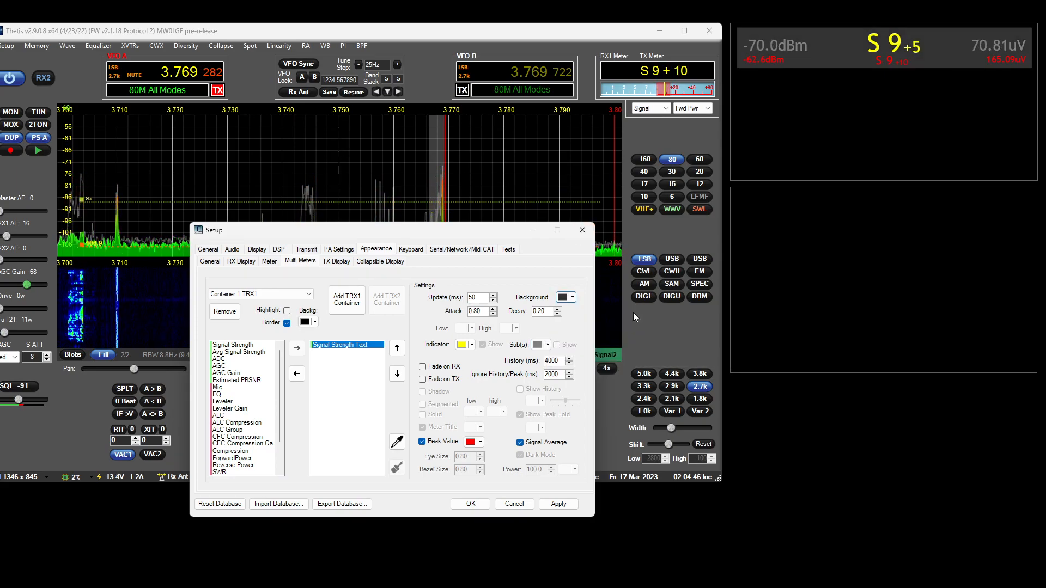
left_click(549, 345)
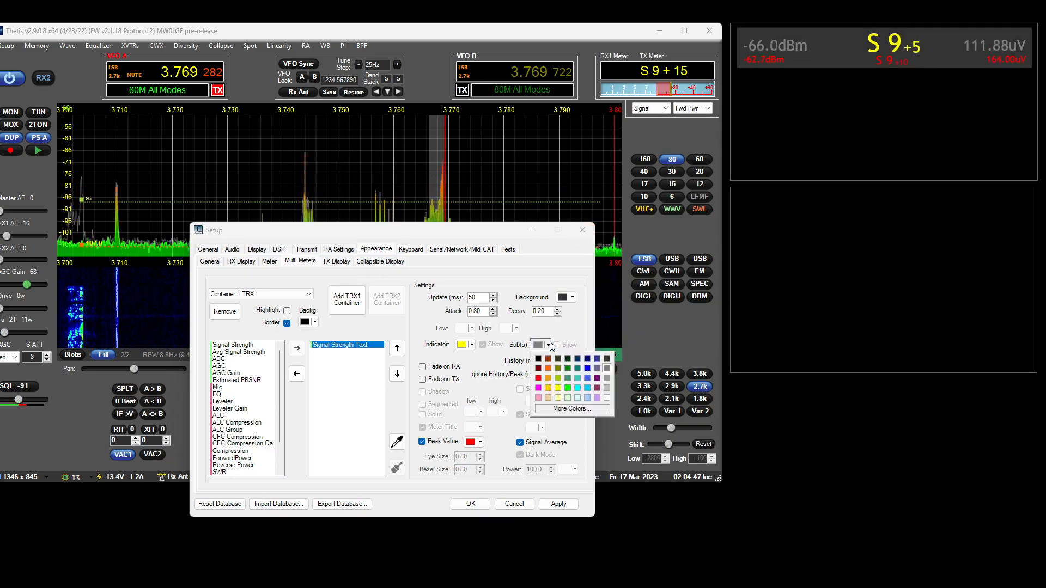
left_click(607, 359)
left_click(422, 442)
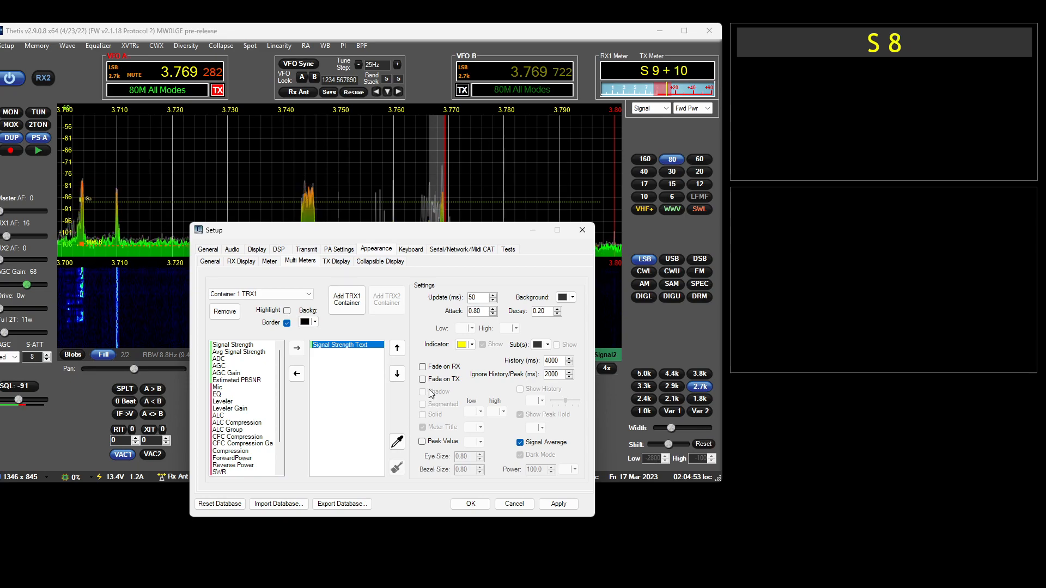
left_click(427, 445)
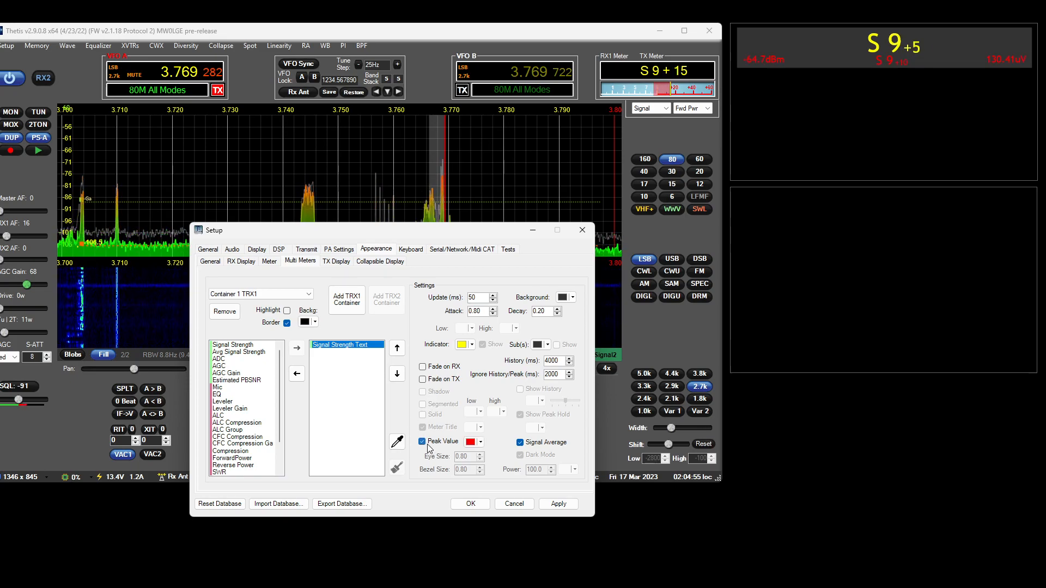
- Remove Signal Strength Text from Container 1 TRX1 and add Signal Strength, Signal Strength Text, AGC and AGC Gain
double_click(355, 346)
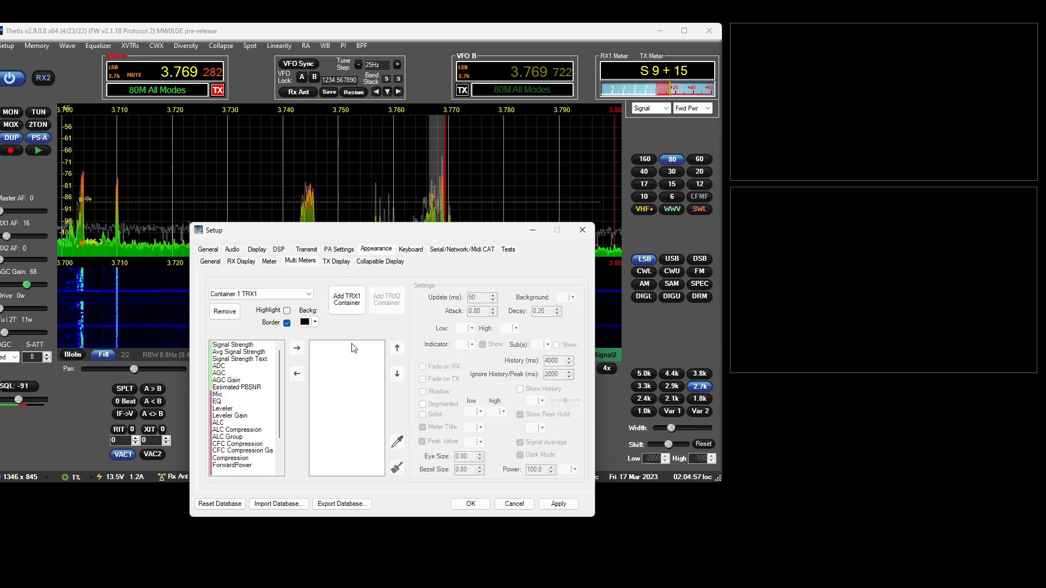
double_click(235, 345)
double_click(246, 353)
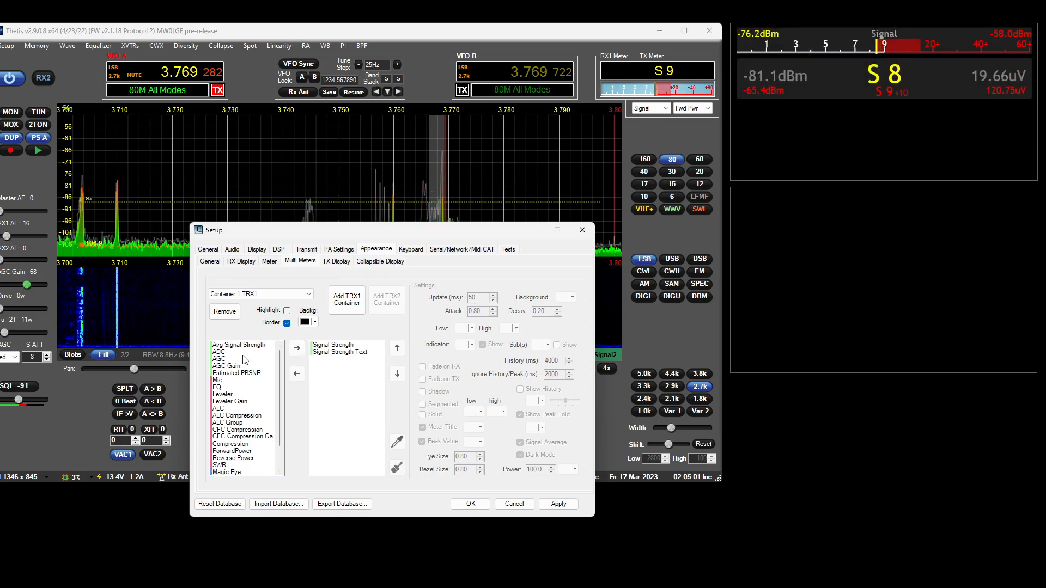
double_click(240, 360)
double_click(240, 360)
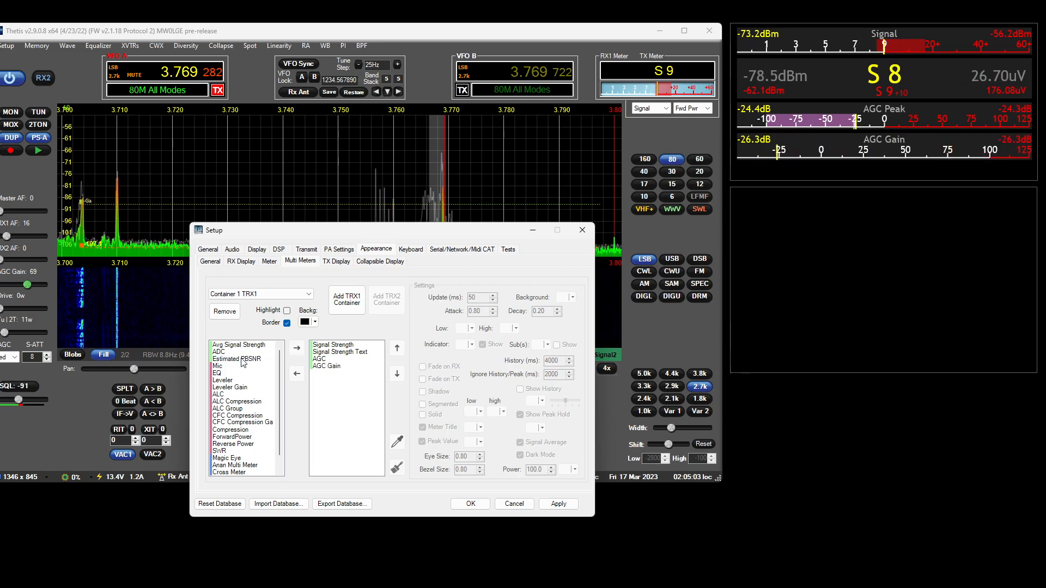
- Remove Signal Strength Text from the container, and move AGC Gain above AGC and back below it
double_click(356, 353)
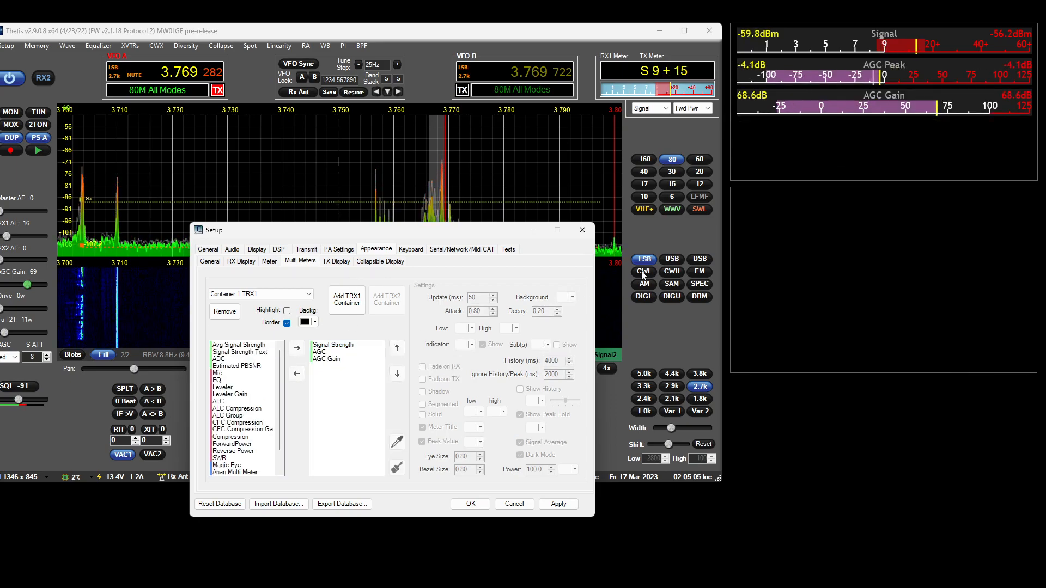
left_click(327, 358)
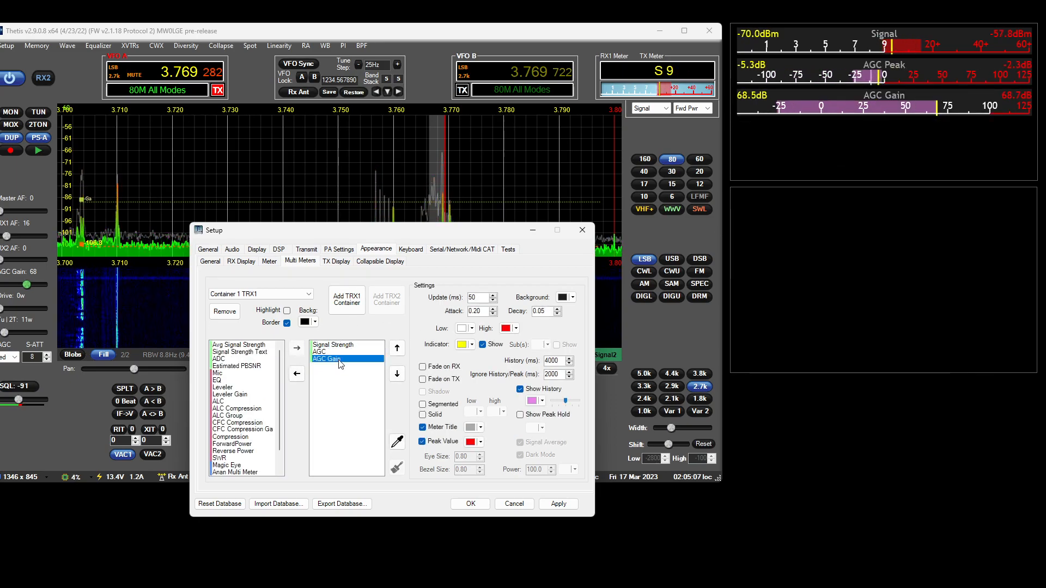
left_click(397, 349)
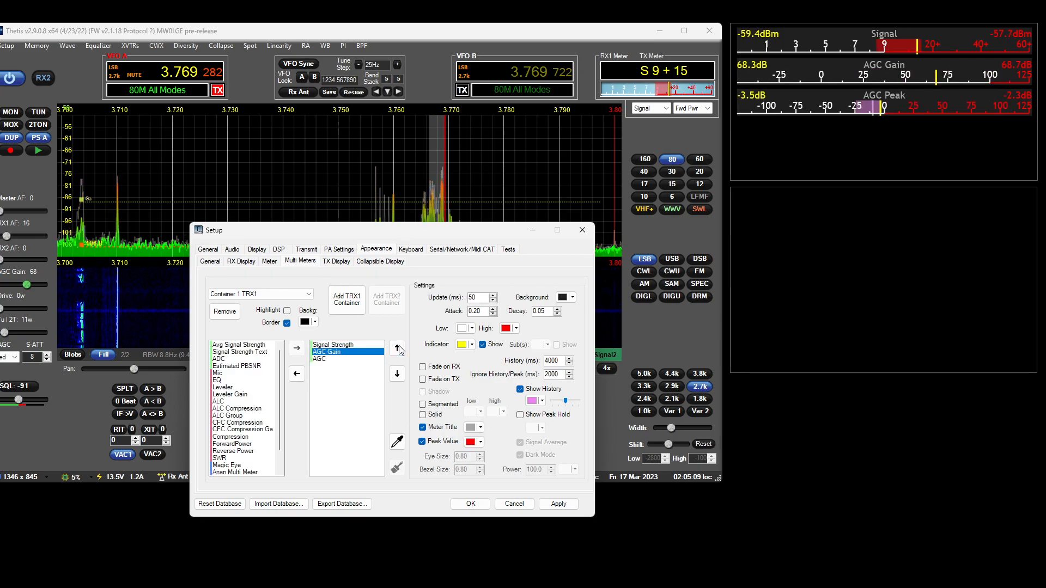
left_click(397, 374)
- Re-add Signal Strength Text, moving it up to directly below Signal Strength and back to the end of the meter order
left_click(240, 352)
left_click(297, 347)
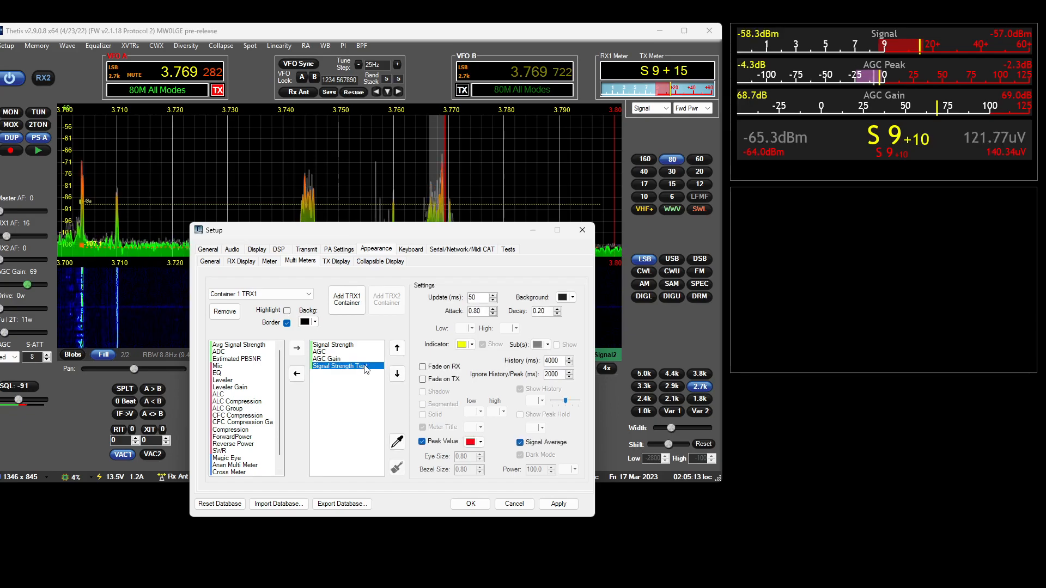
left_click(397, 349)
left_click(397, 348)
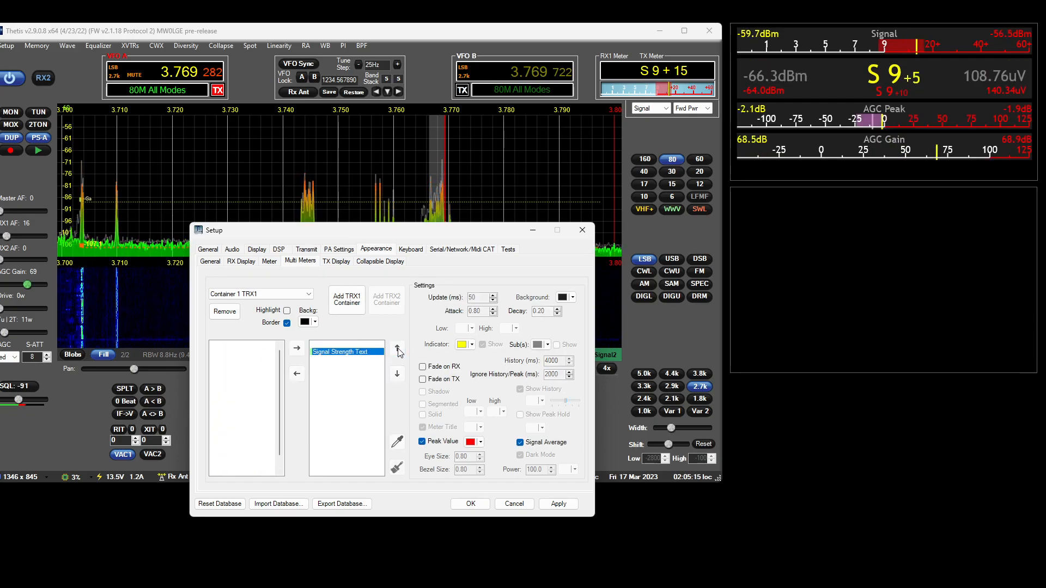
left_click(397, 349)
left_click(401, 372)
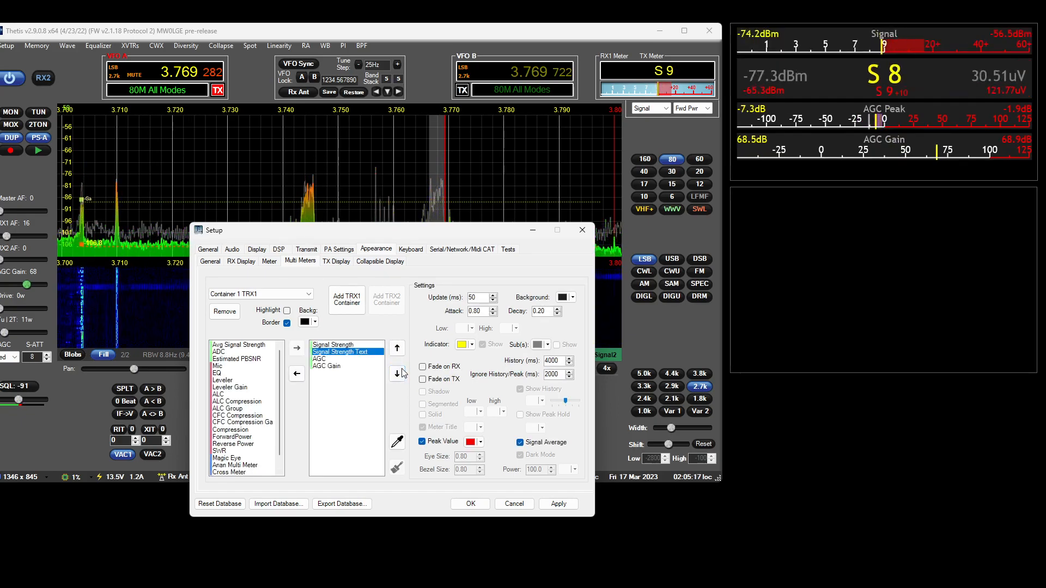
left_click(401, 372)
left_click(401, 373)
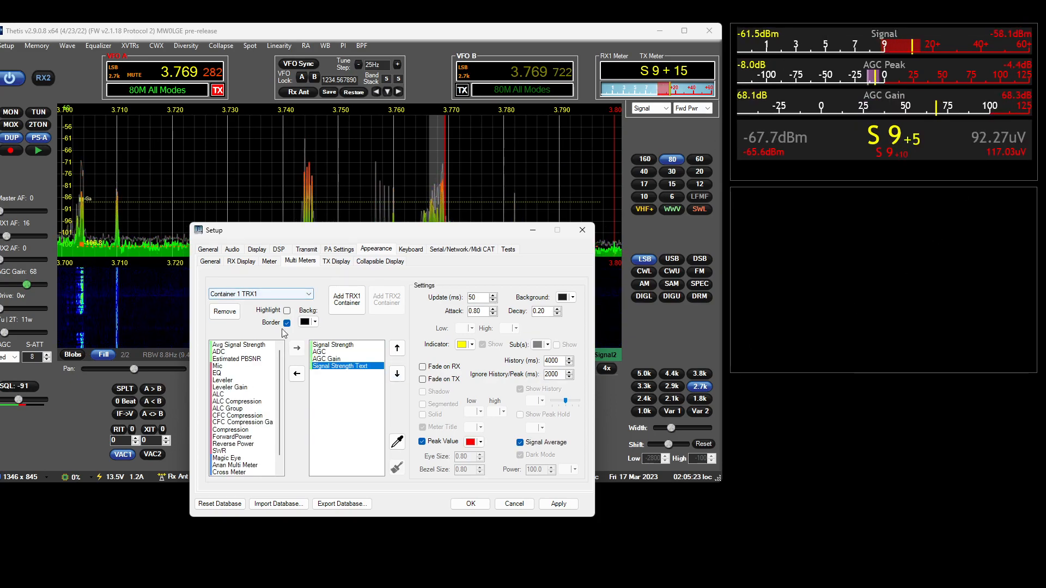
- Switch Container 1's Highlight on and off, and its Border off and back on
left_click(287, 312)
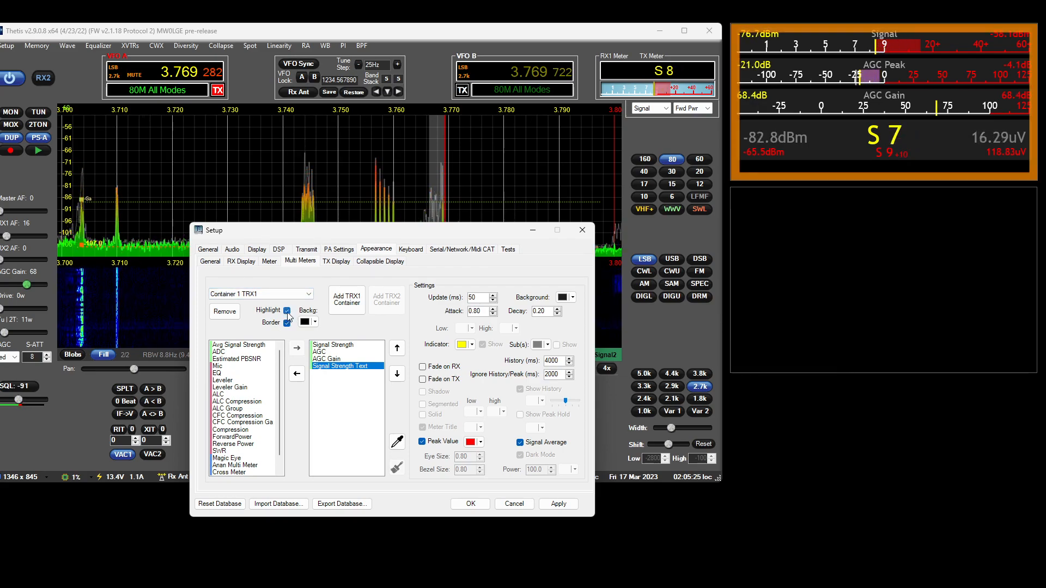
left_click(286, 311)
left_click(287, 323)
left_click(287, 323)
- Try a brown background on Container 1 and set it back to black
left_click(315, 323)
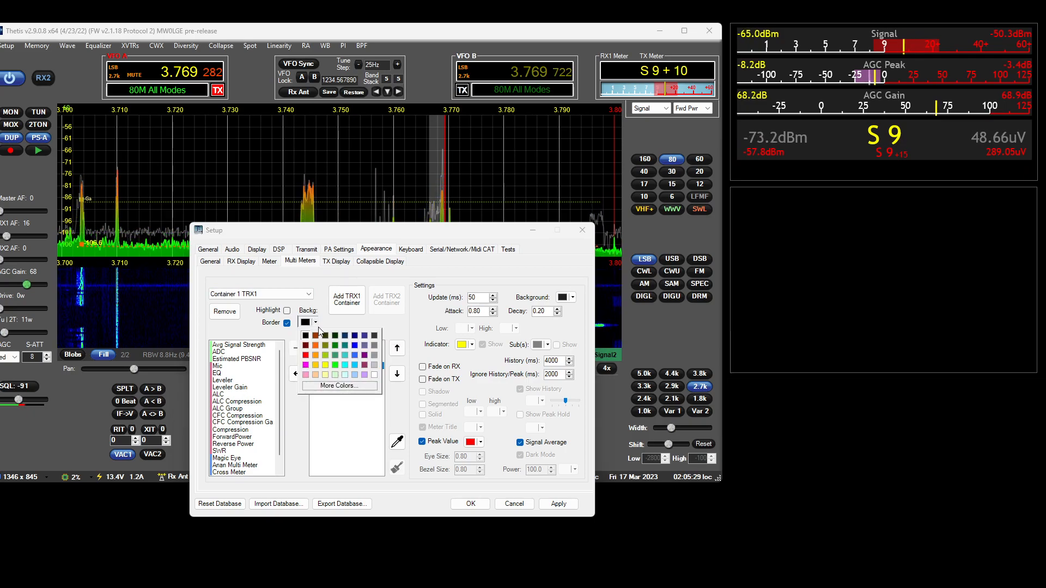
left_click(316, 336)
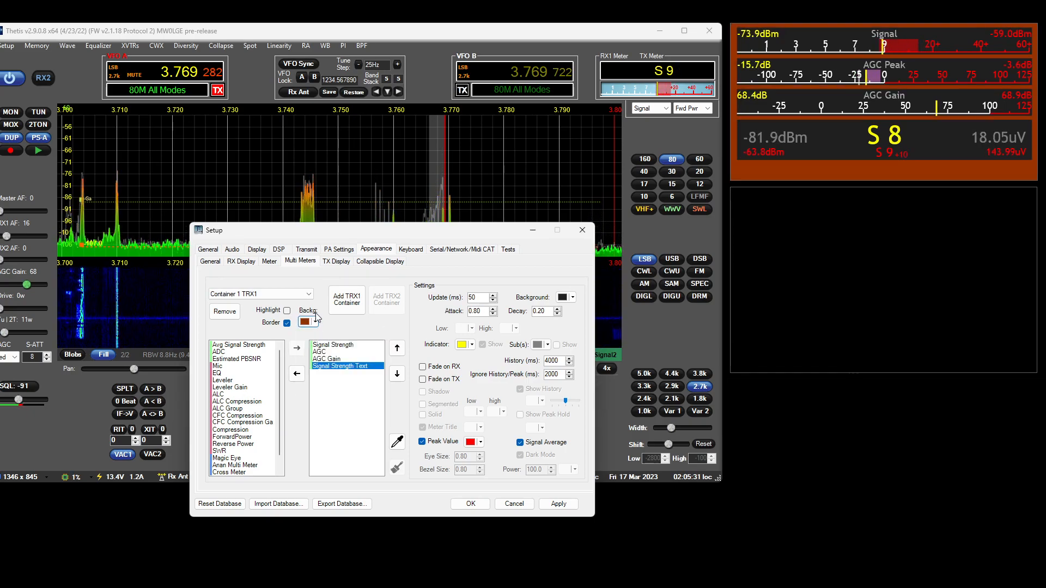
left_click(315, 323)
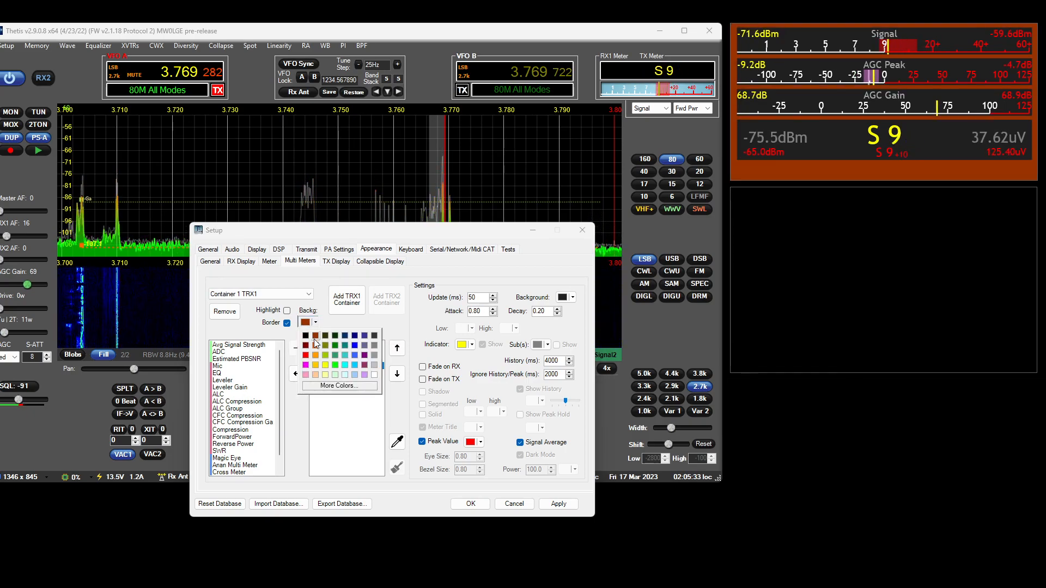
left_click(306, 336)
- Switch to Container 2 TRX1, highlight it and add the Vfo Display to it
left_click(310, 297)
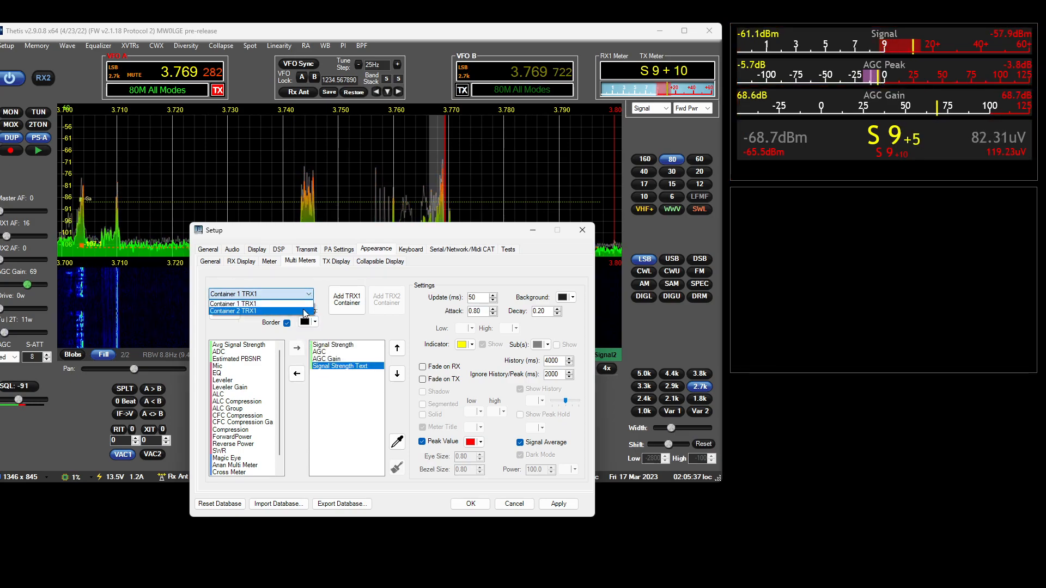
left_click(248, 313)
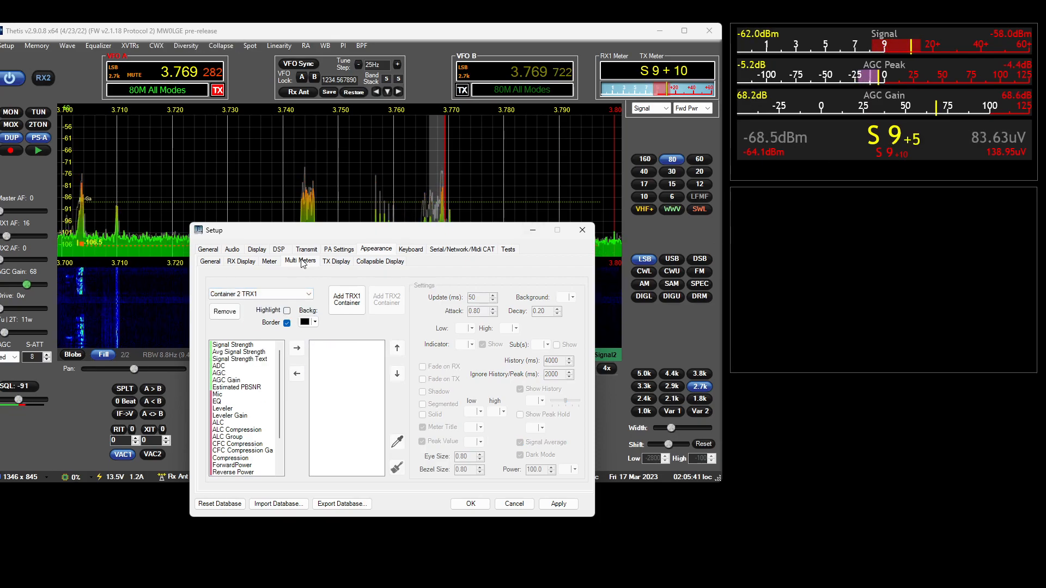
left_click(286, 311)
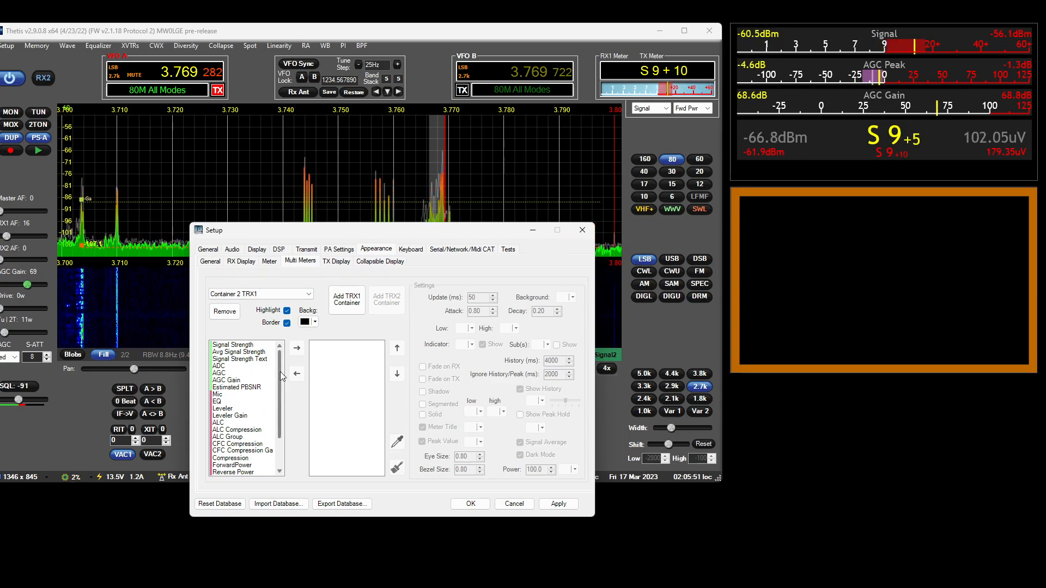
scroll(280, 381, "down", 3)
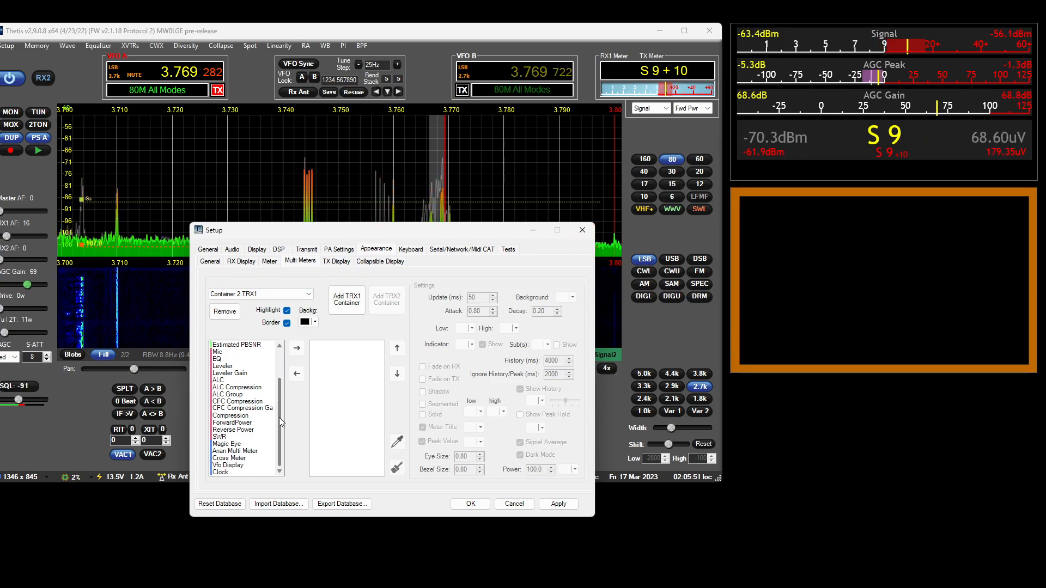
double_click(235, 467)
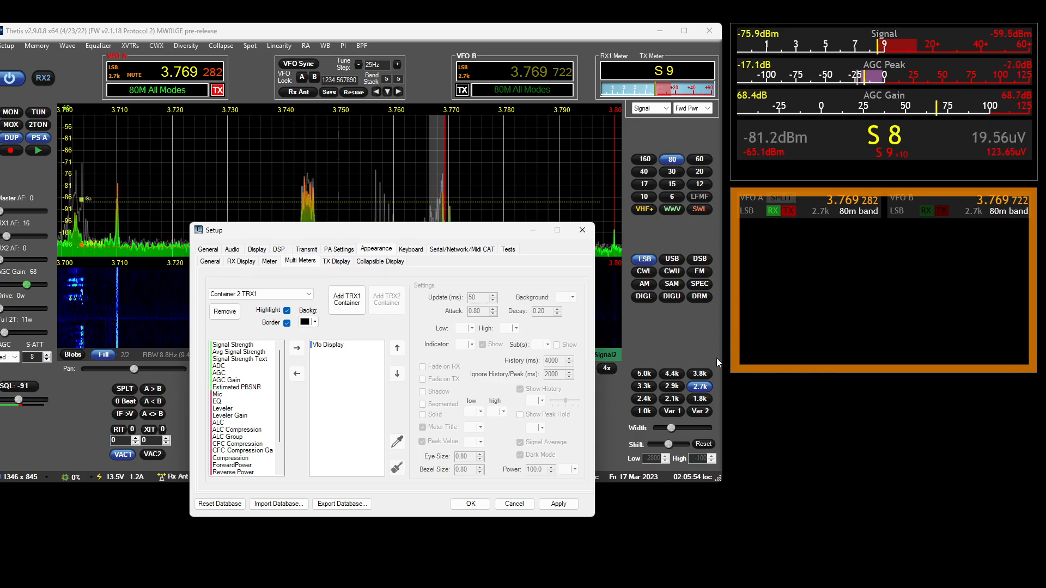
- Switch Container 2's Border off and back on, and turn off its Highlight
left_click(286, 323)
left_click(287, 323)
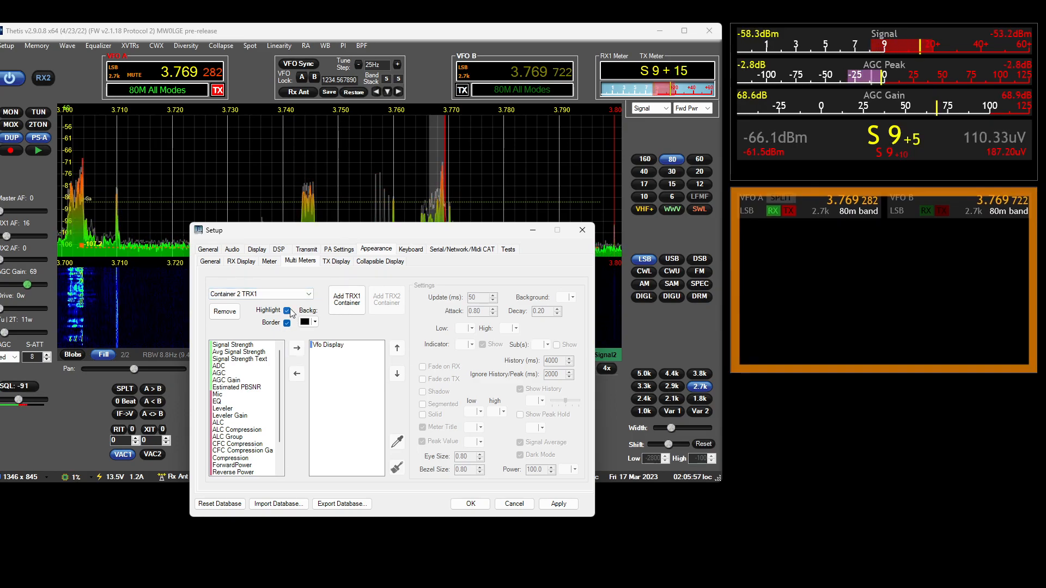
left_click(287, 310)
- Move the Setup window out of the way, and narrow and lower the main window to free space above it
left_click_drag(1034, 368, 1035, 360)
left_click_drag(440, 233, 386, 587)
left_click_drag(468, 37, 472, 45)
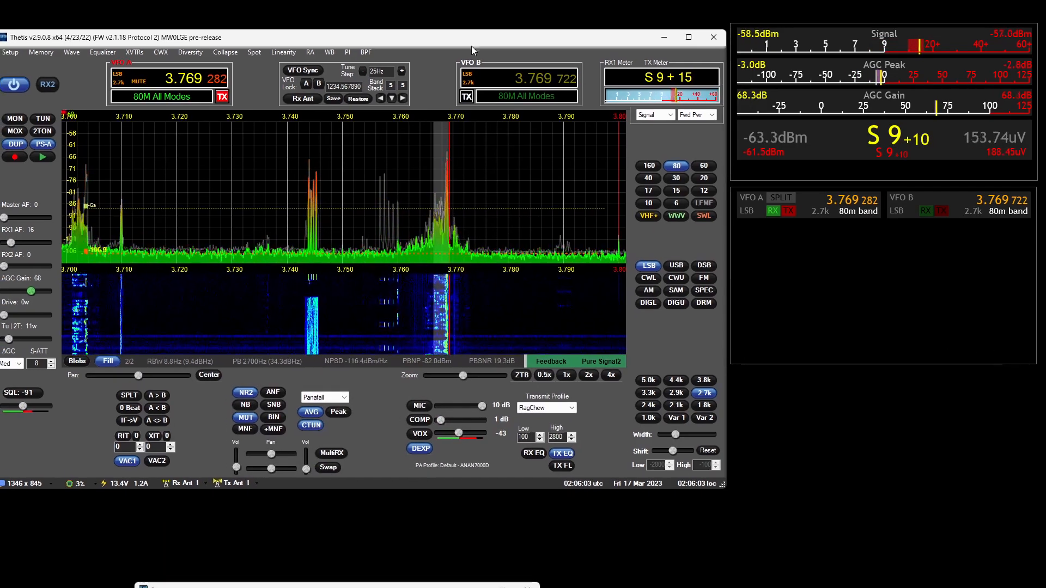
left_click_drag(733, 469, 688, 462)
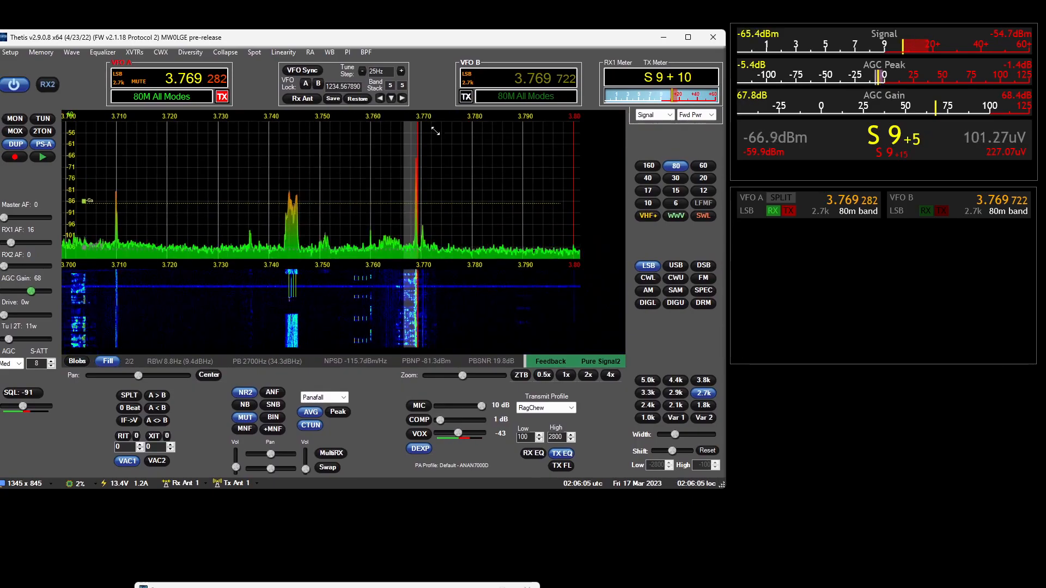
left_click_drag(416, 37, 454, 103)
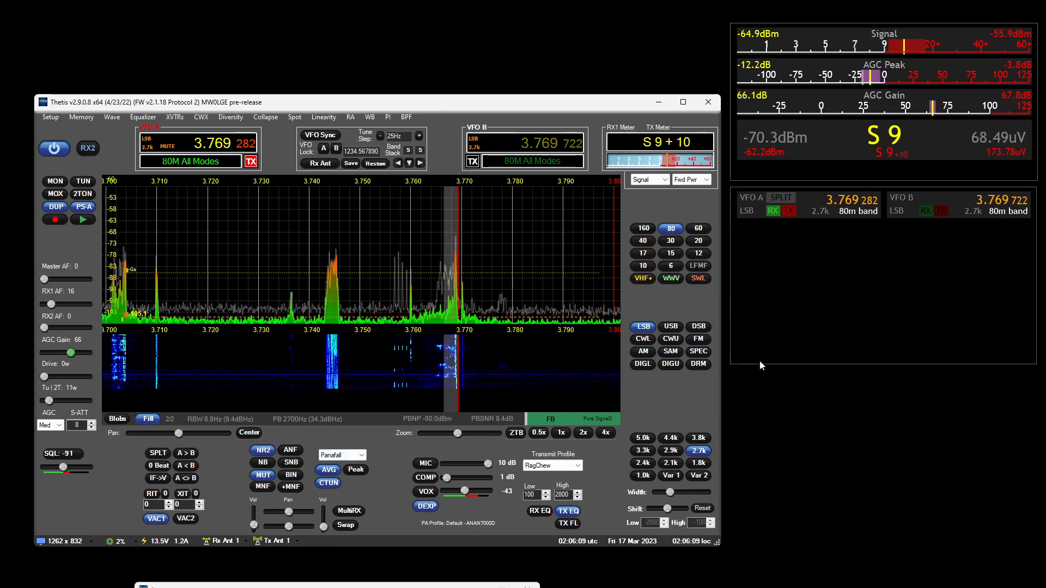
- Reshape the VFO display container into a wide strip and place it above the main window, matching that window's width
left_click_drag(1034, 363, 1045, 248)
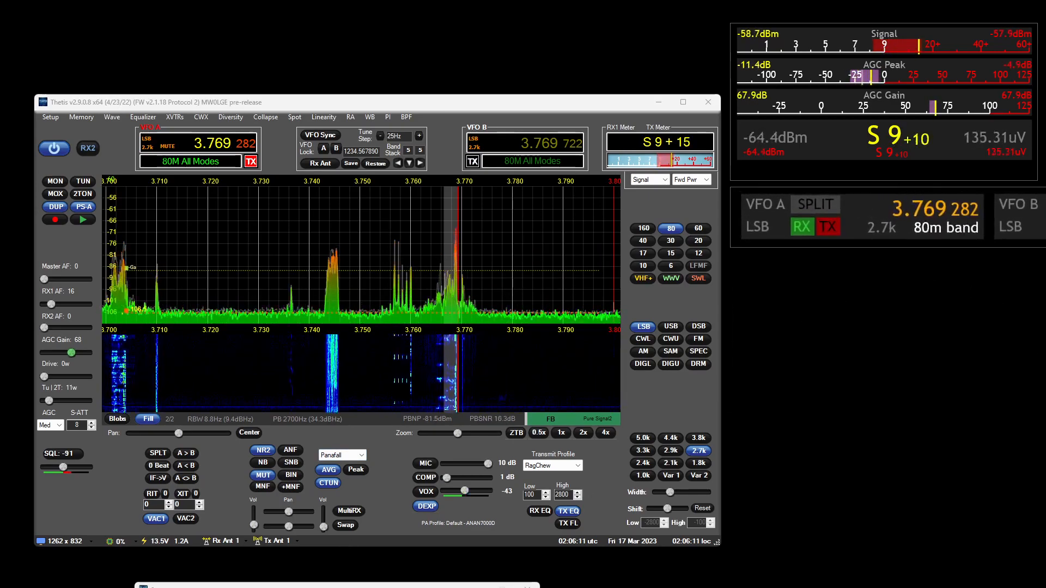
left_click_drag(1045, 194, 434, 10)
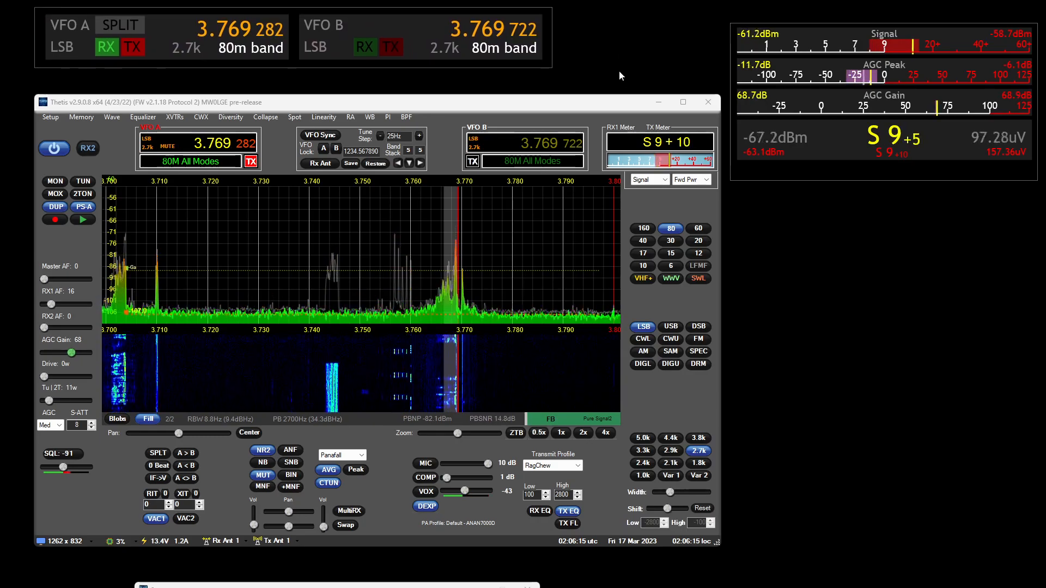
left_click_drag(550, 67, 713, 83)
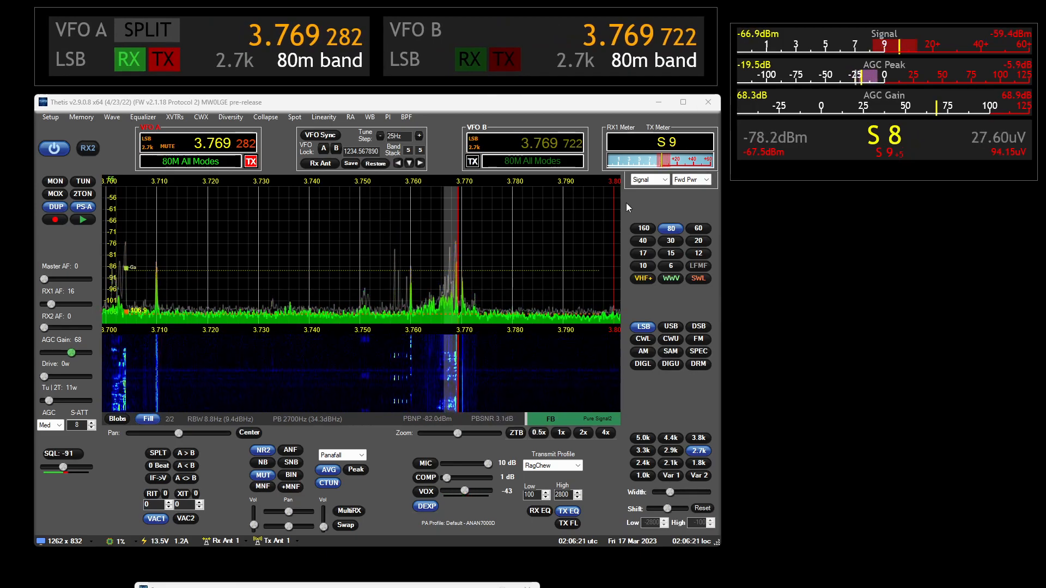
- Switch MultiRX on and back off, and move transmit to VFO B for split operation
mouse_move(141, 18)
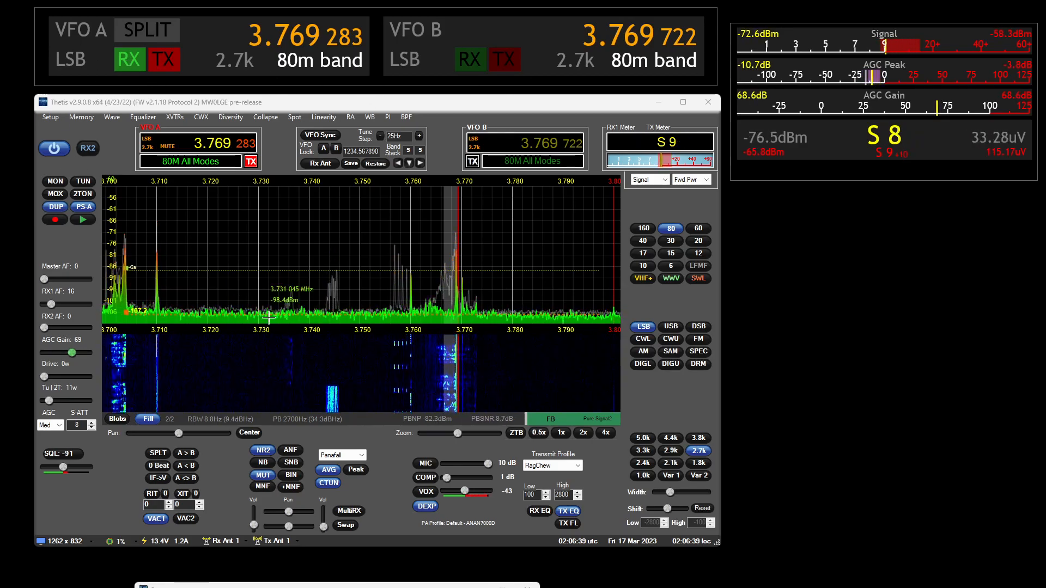
left_click(350, 512)
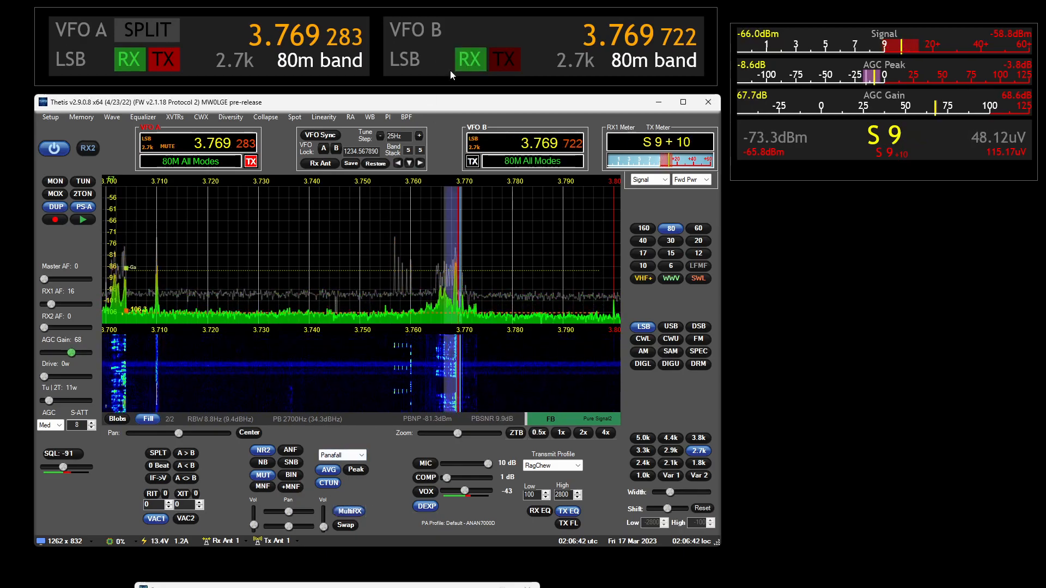
left_click(354, 513)
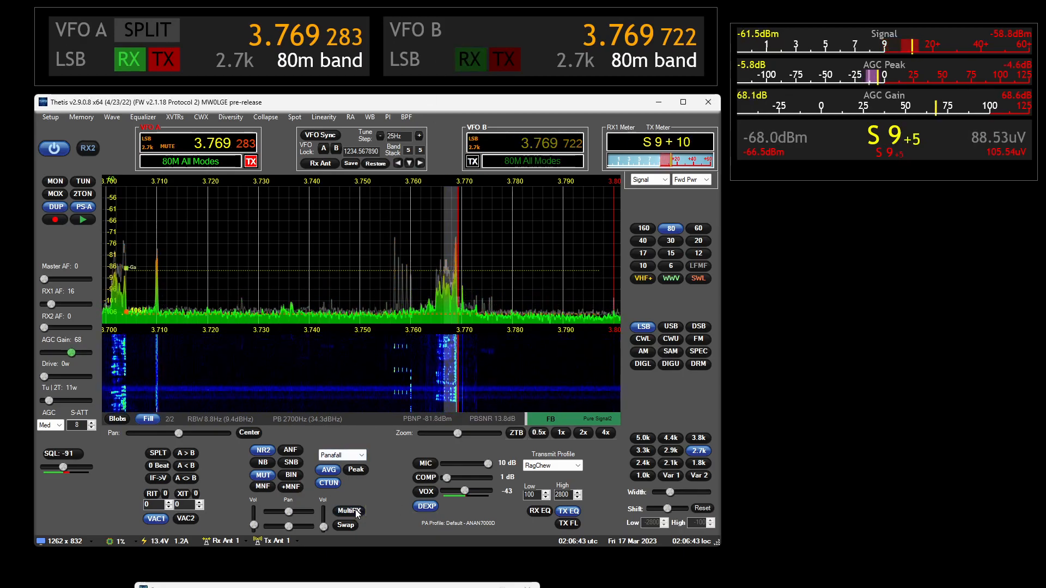
left_click(472, 161)
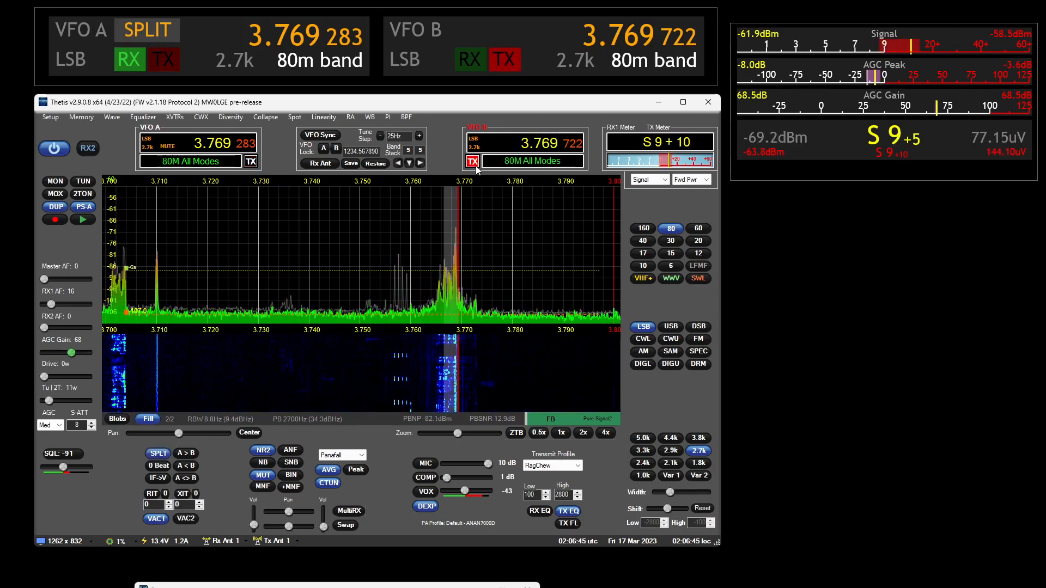
- Switch split operation off, and briefly key MOX to check the transmit indicator on VFO A
left_click(158, 454)
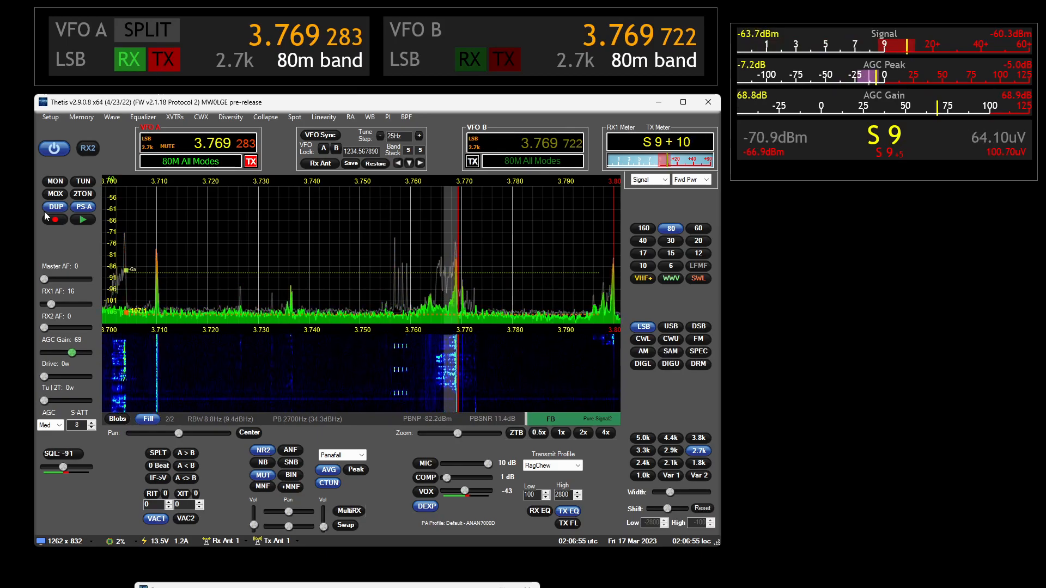
left_click(59, 197)
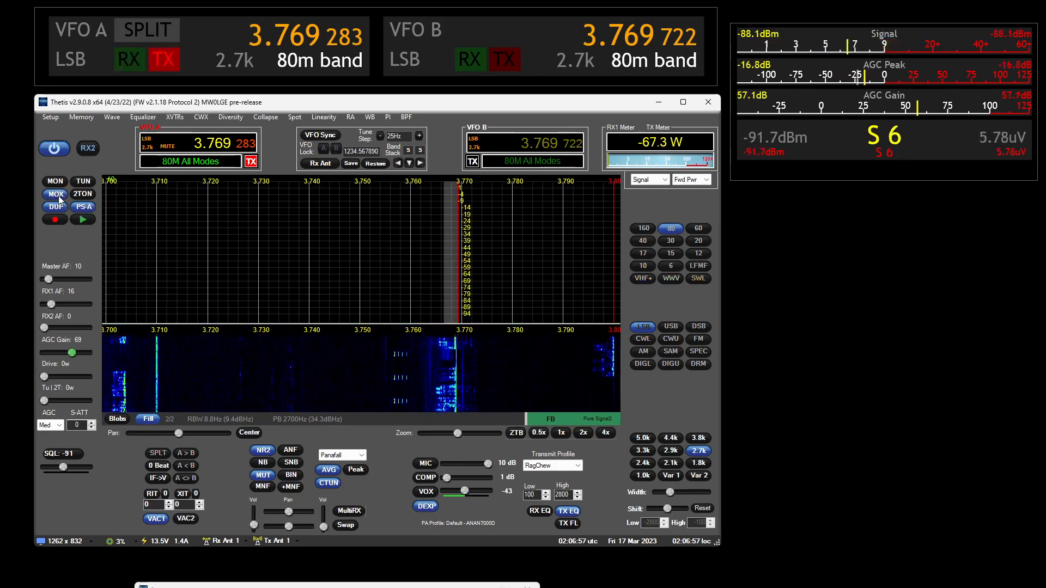
left_click(56, 195)
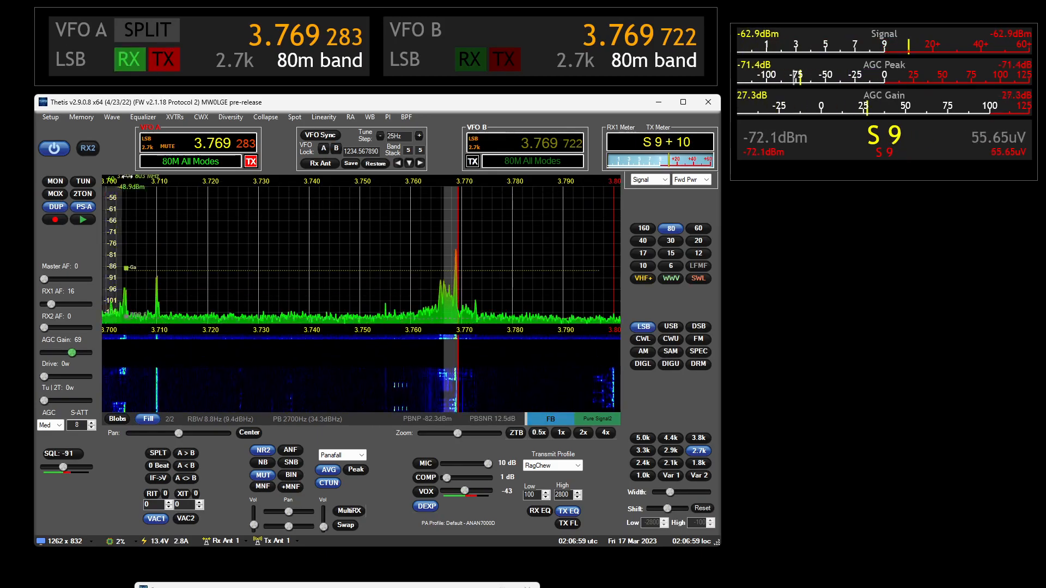
- Move transmit to VFO B, briefly key MOX to check its indicator, and return transmit to VFO A
left_click(473, 162)
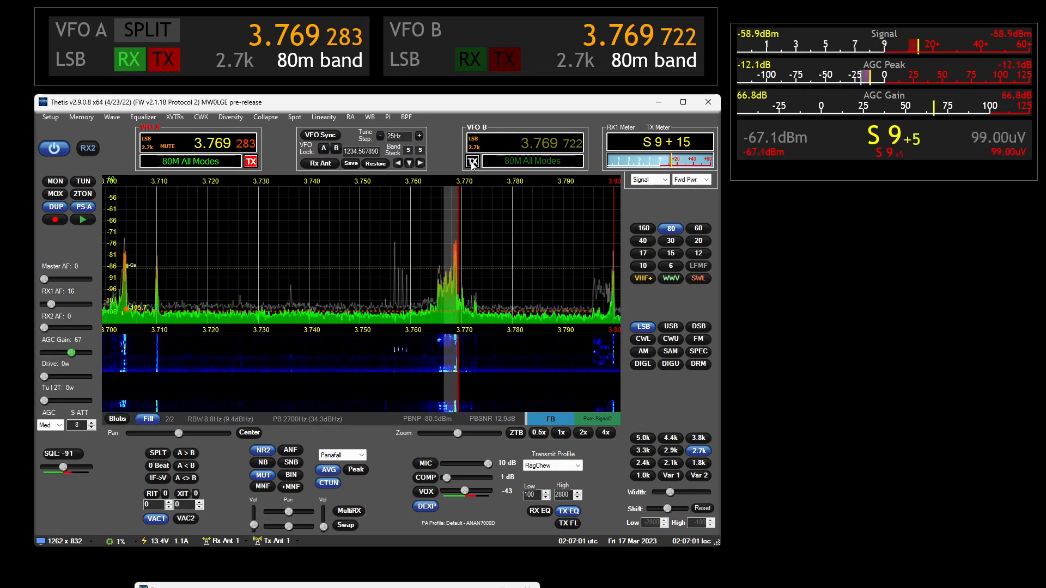
left_click(60, 195)
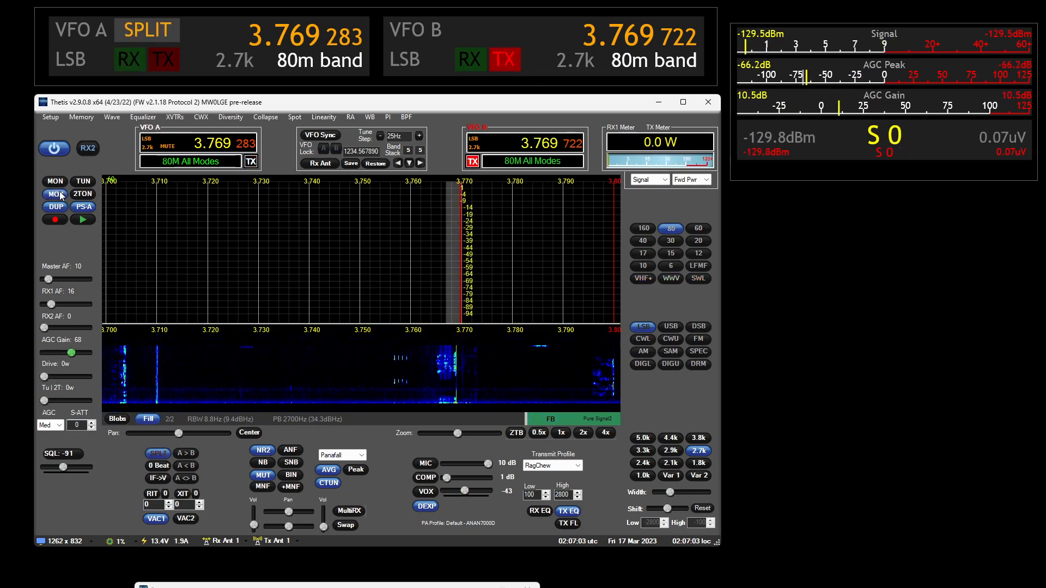
left_click(60, 195)
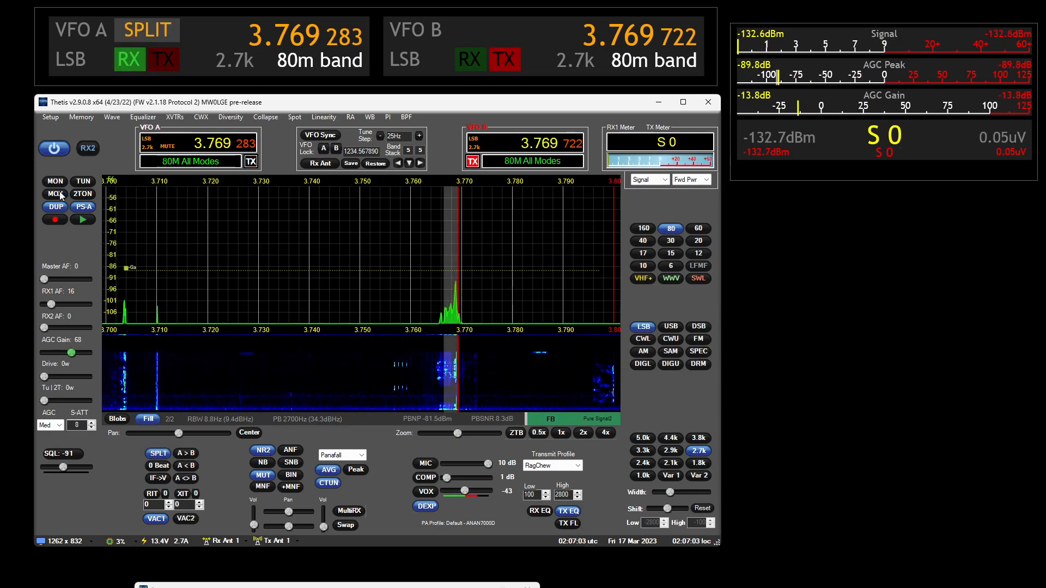
left_click(251, 162)
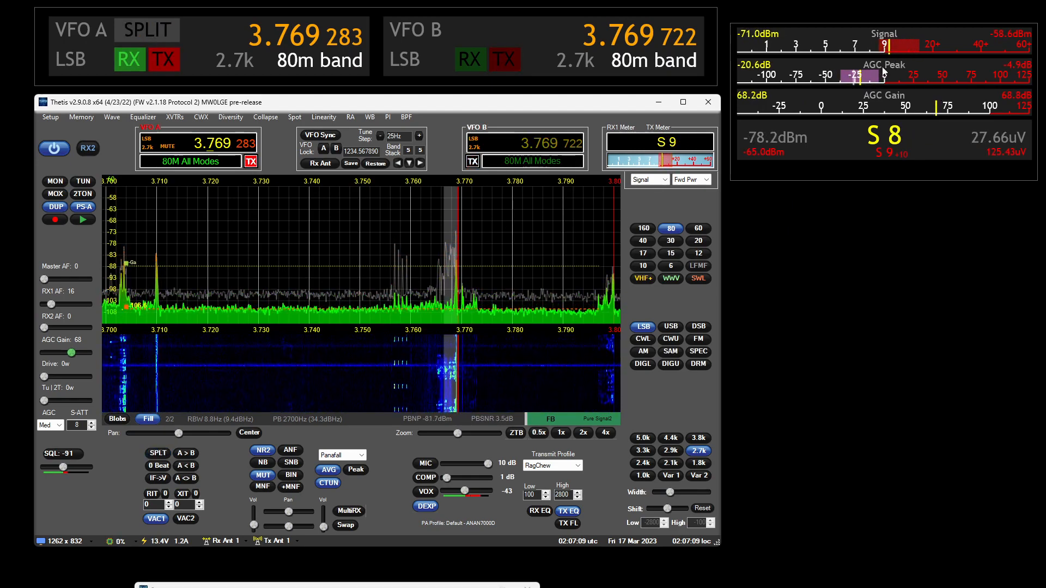
- Bring Setup back and, for Container 1 TRX1's Signal Strength meter, turn off Show History and enable Show Peak Hold in cyan
left_click_drag(378, 586, 390, 212)
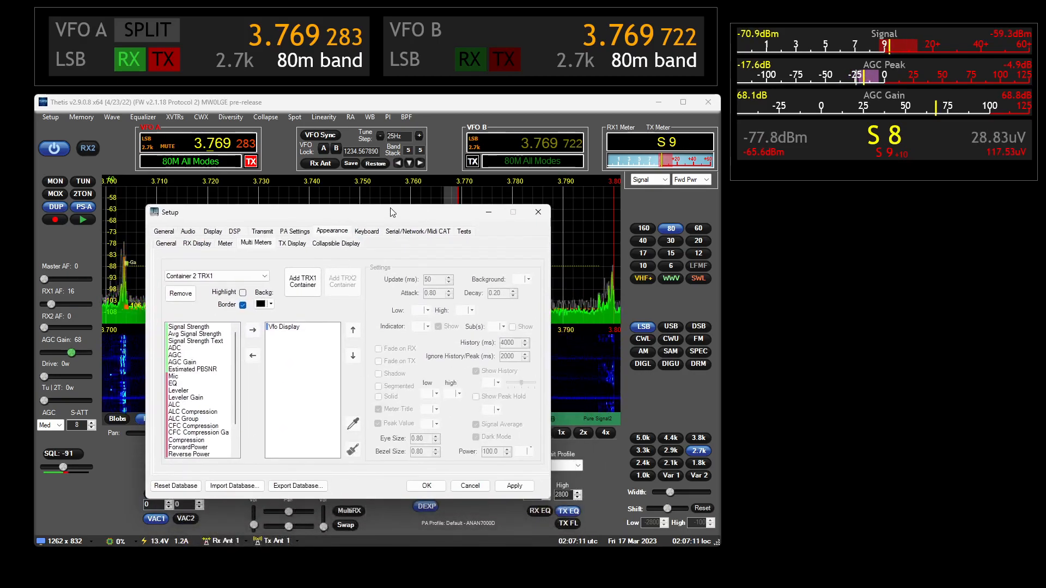
scroll(236, 277, "up", 1)
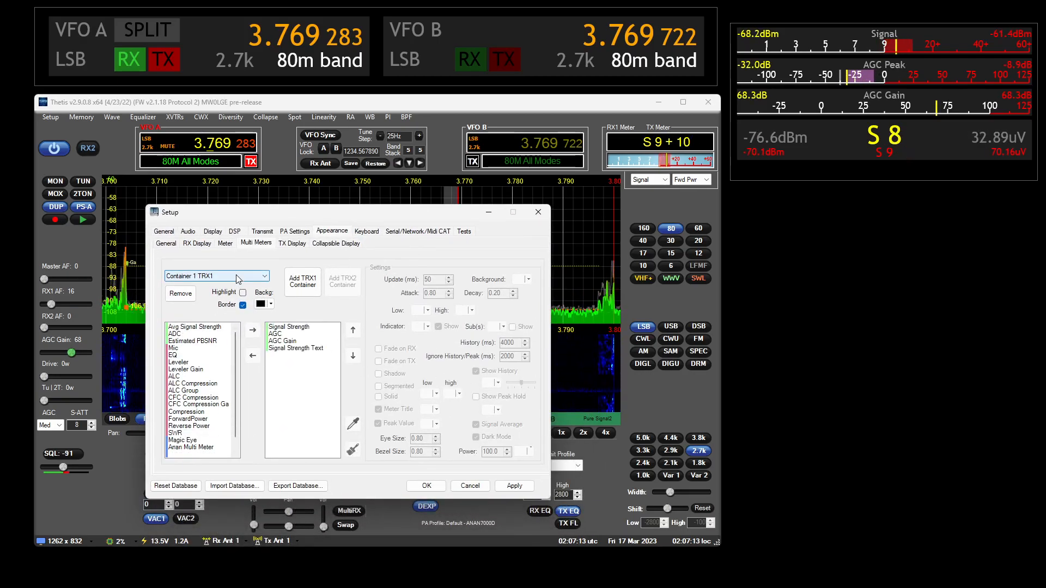
left_click(284, 327)
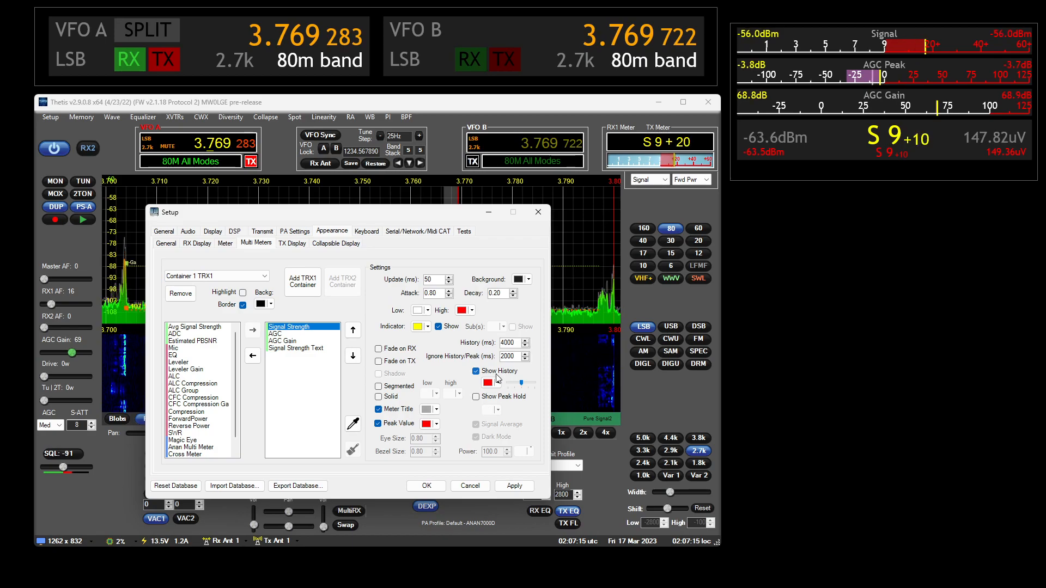
left_click(476, 372)
left_click(493, 397)
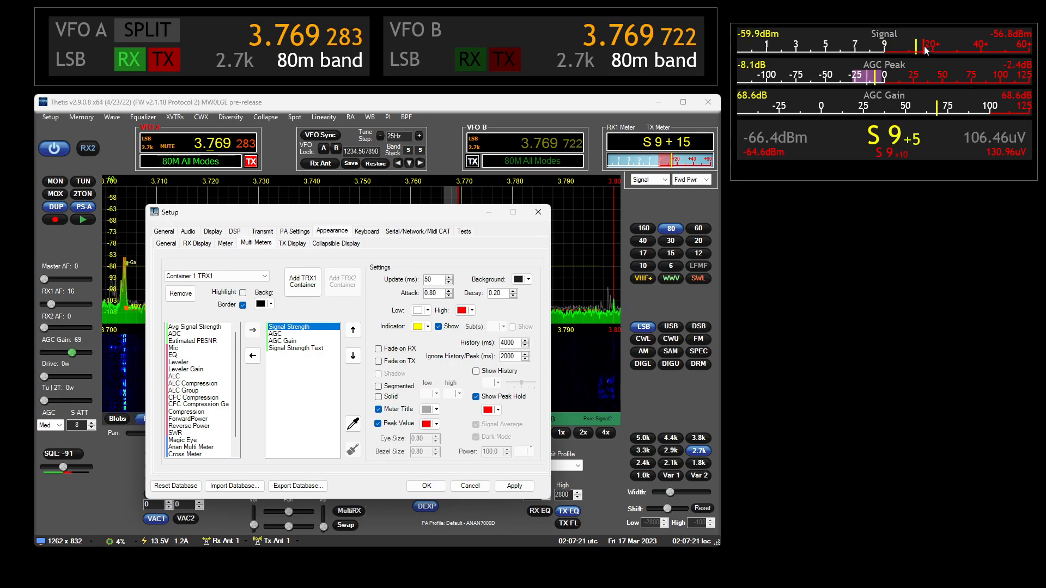
left_click(492, 410)
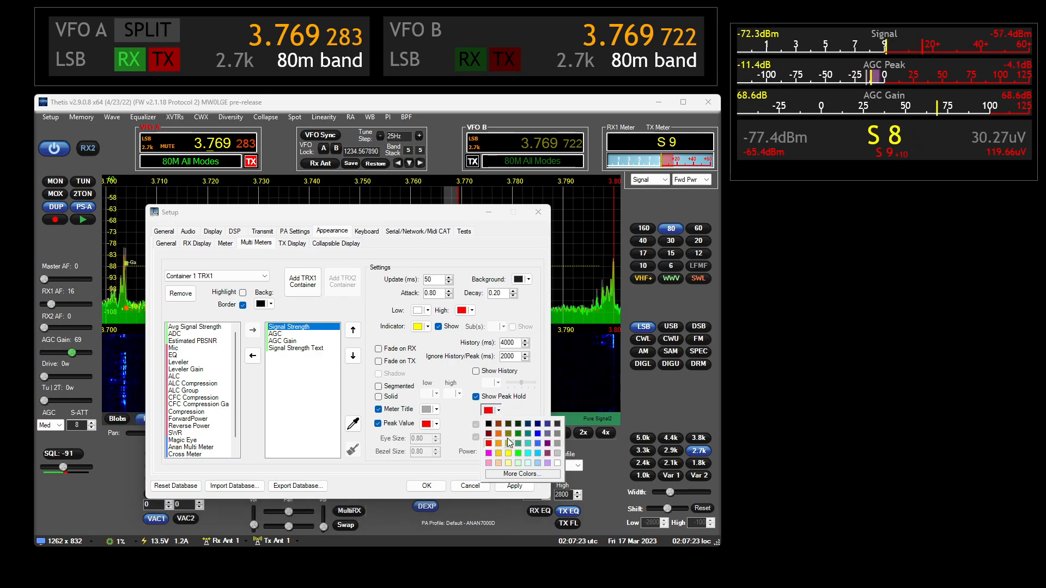
left_click(527, 453)
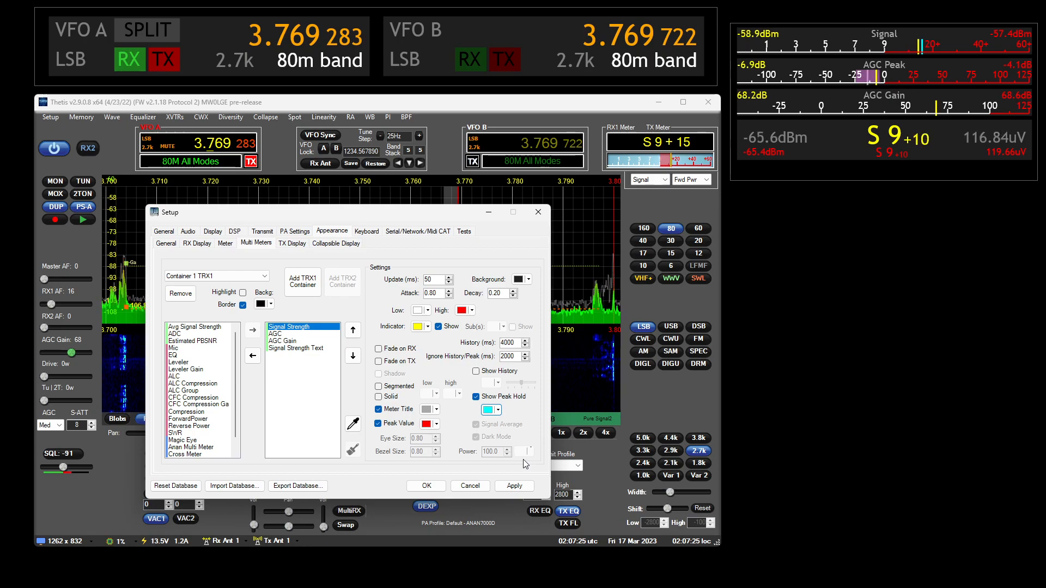
- Turn Show Peak Hold off and Show History back on for the Signal Strength meter
left_click(497, 411)
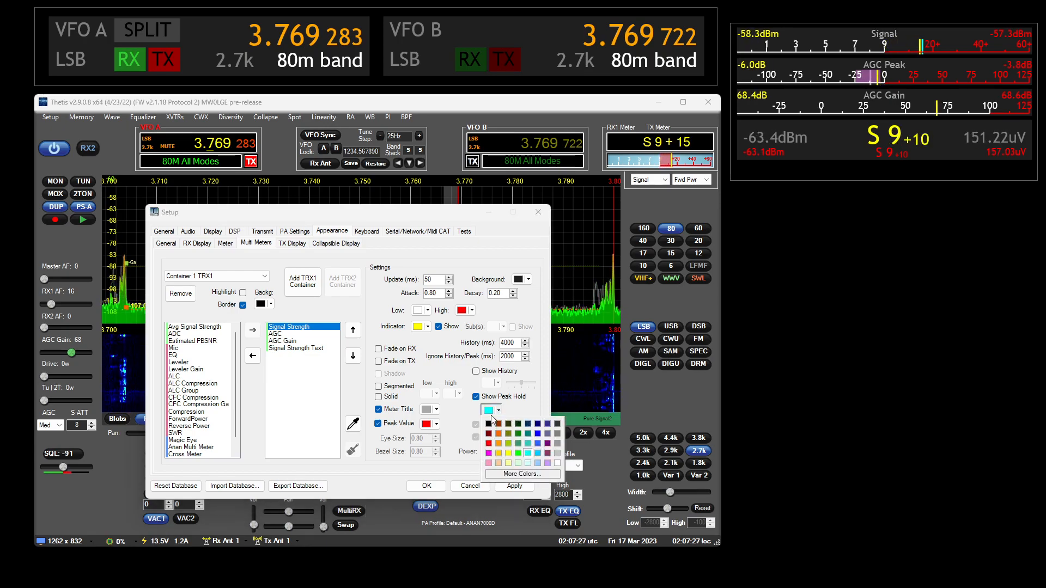
left_click(480, 396)
left_click(476, 397)
left_click(476, 371)
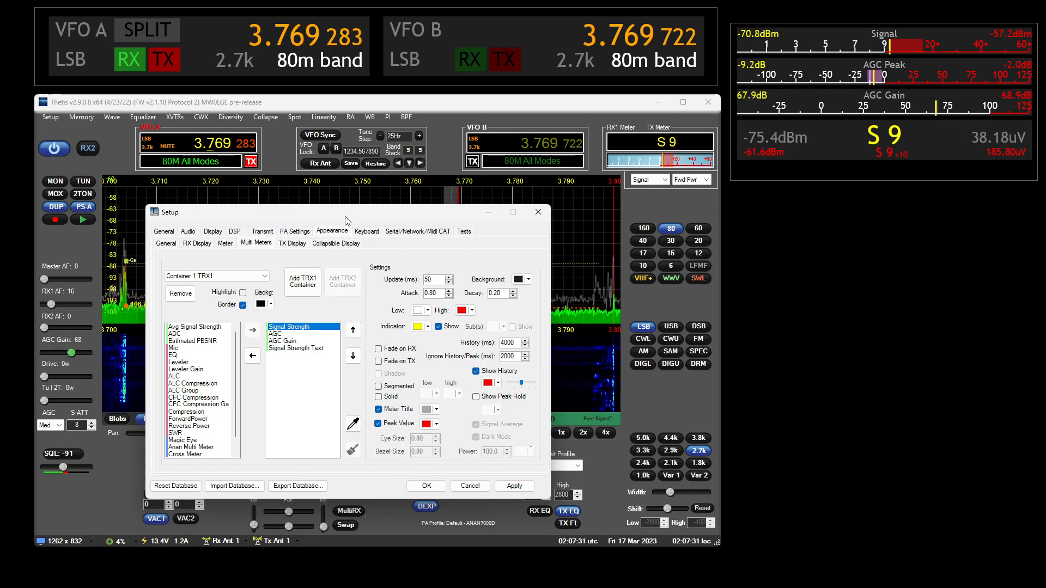
- Move the Setup window aside and key MOX on and off three times to examine the meters' history between receive and transmit
left_click_drag(347, 217, 935, 425)
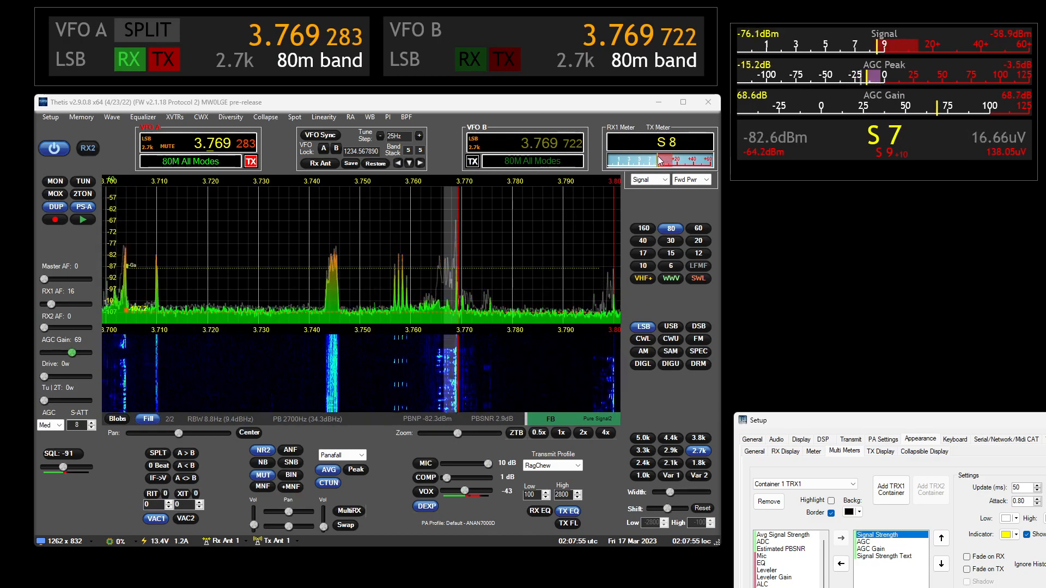
left_click(56, 197)
left_click(56, 197)
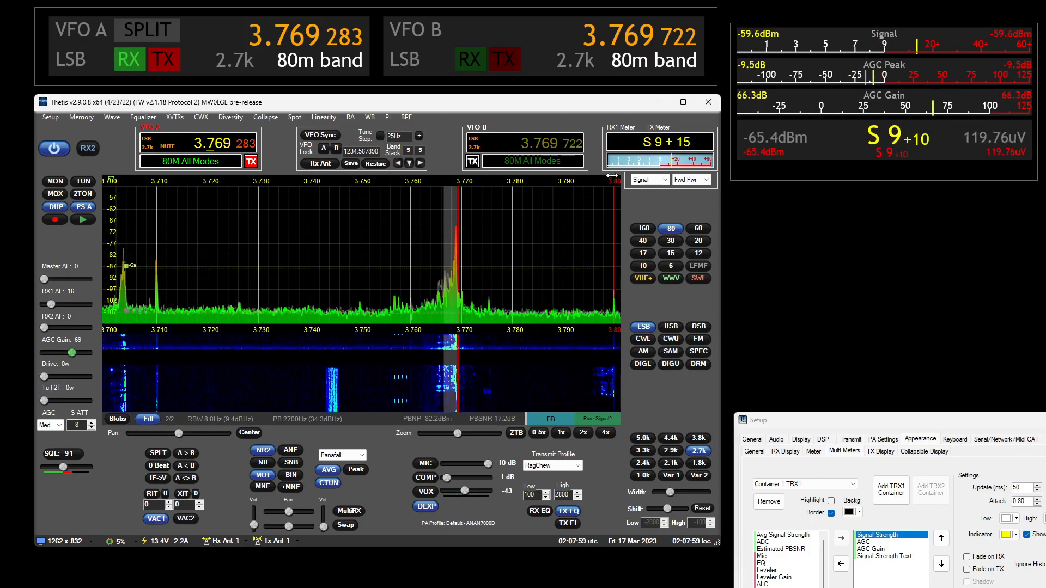
left_click(57, 195)
left_click(56, 195)
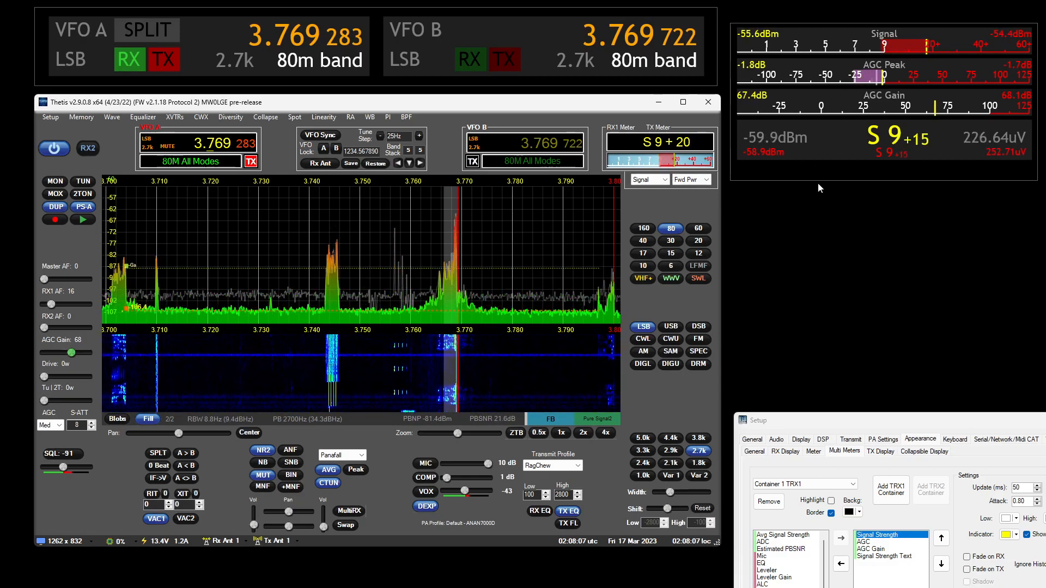
left_click_drag(901, 419, 907, 385)
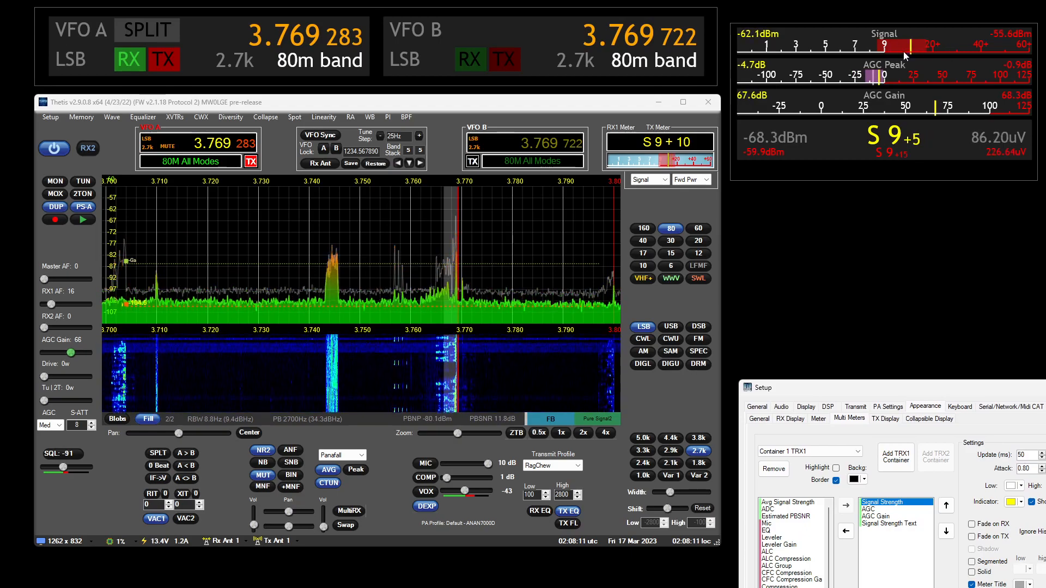
left_click(55, 194)
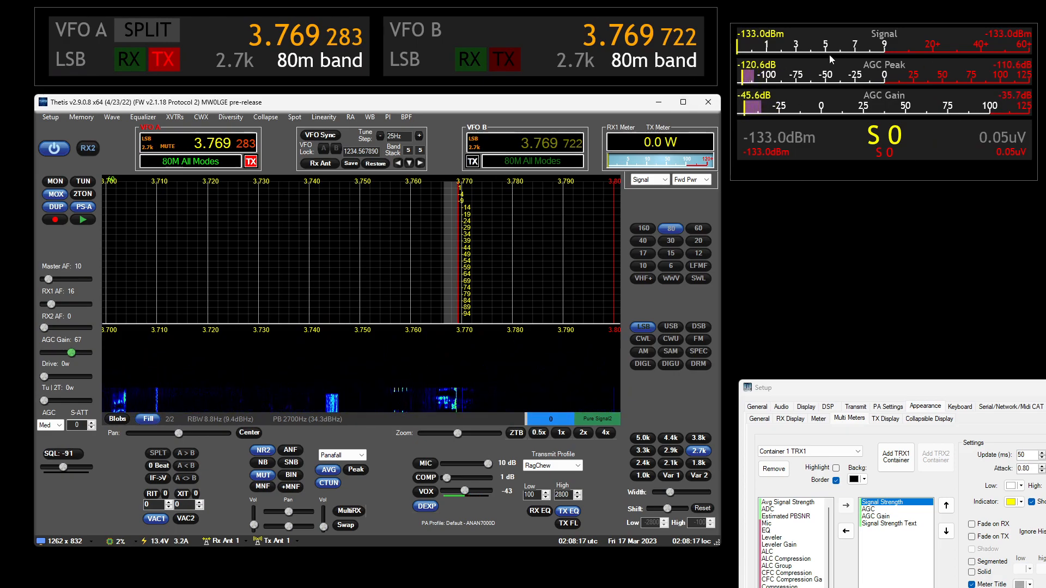
left_click(56, 195)
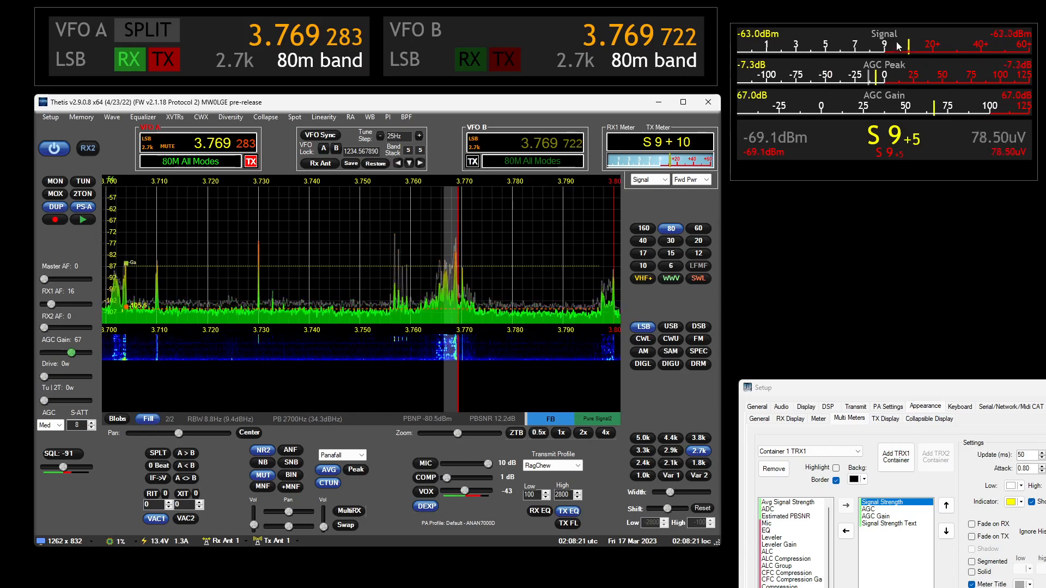
- Clear the Setup window off the band controls, and switch VFO A to 40 m and back to 80 m to examine the signal history
left_click_drag(927, 393, 776, 219)
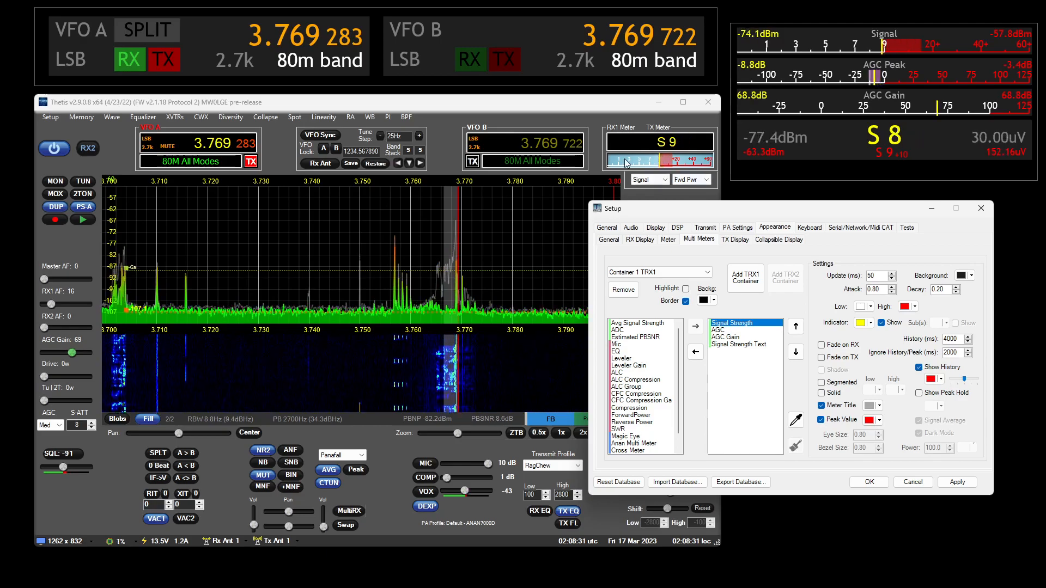
left_click_drag(731, 212, 932, 236)
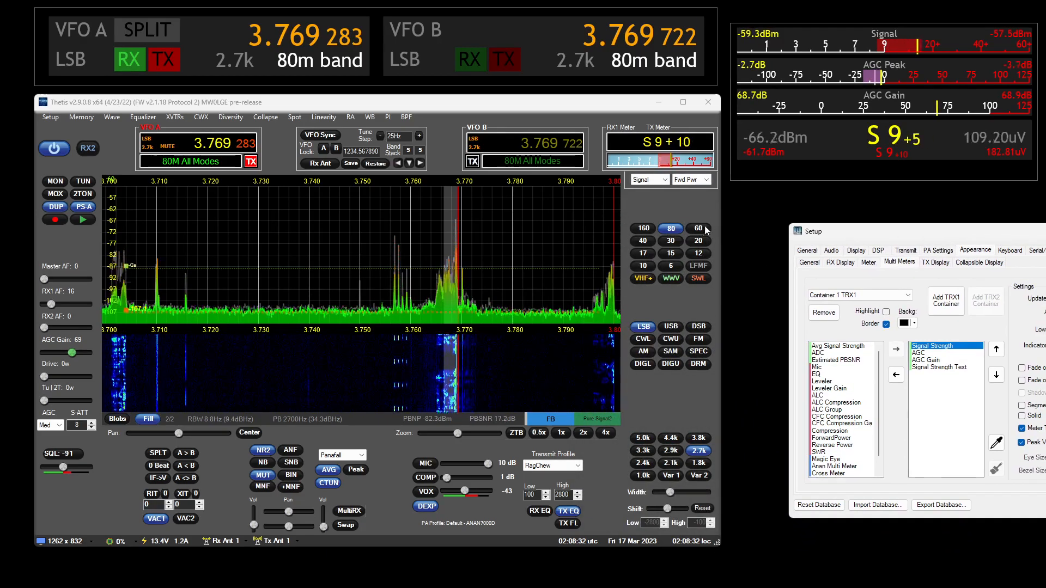
left_click(644, 241)
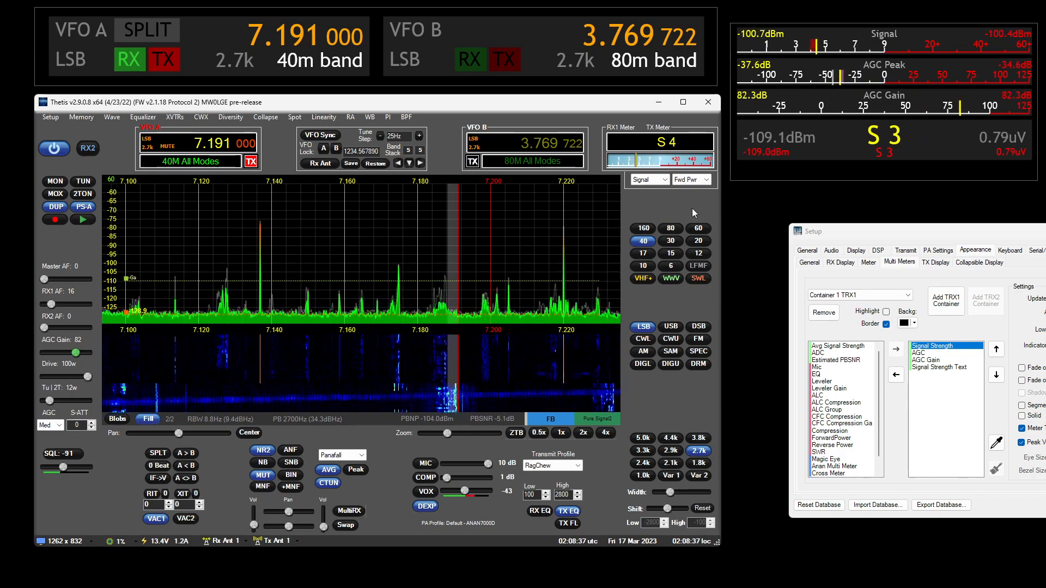
left_click(675, 229)
- Set the Signal Strength meter's Ignore History/Peak time to 500 ms, and move the Setup window clear of the main window
left_click_drag(968, 234, 747, 212)
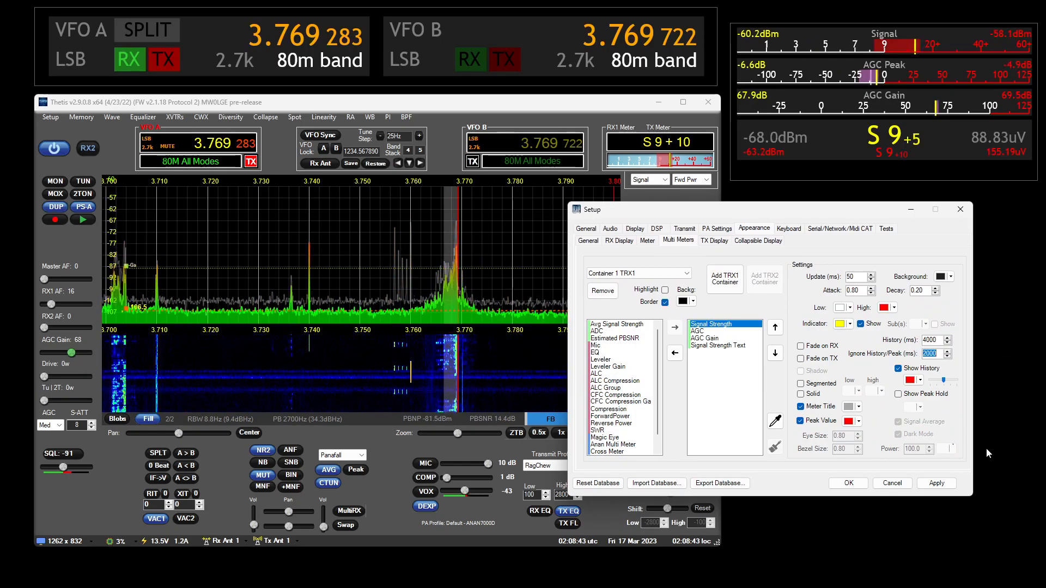
type("500")
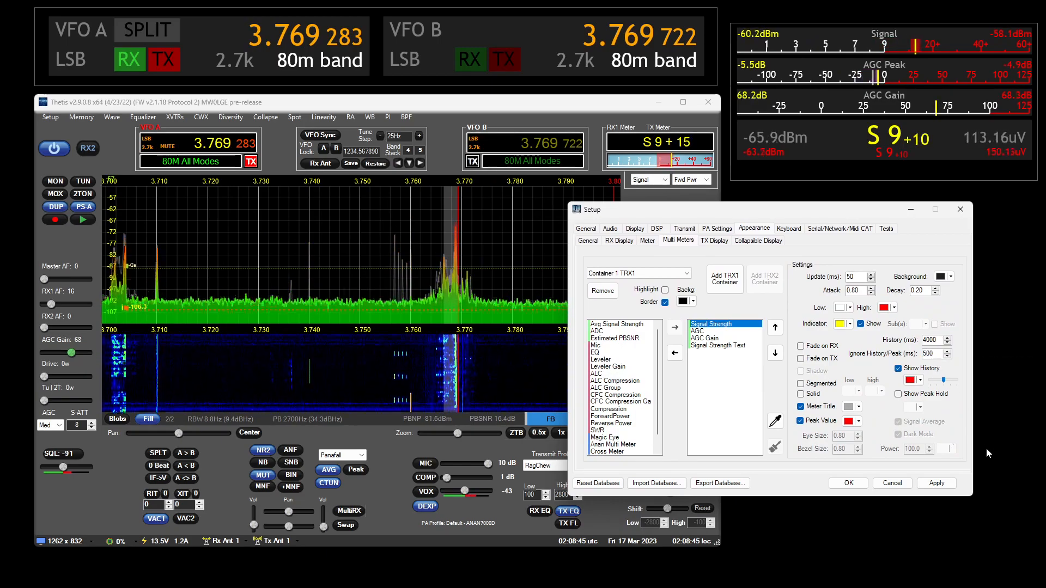
left_click_drag(803, 212, 980, 271)
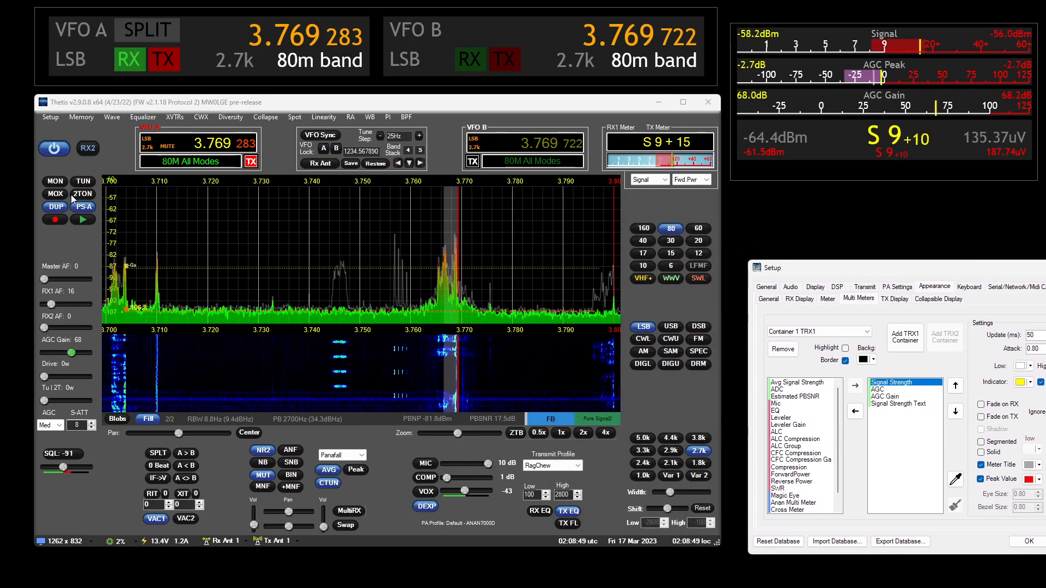
- Change from 80 m to 40 m and back to examine the Signal history with the 500 ms ignore time
left_click(646, 240)
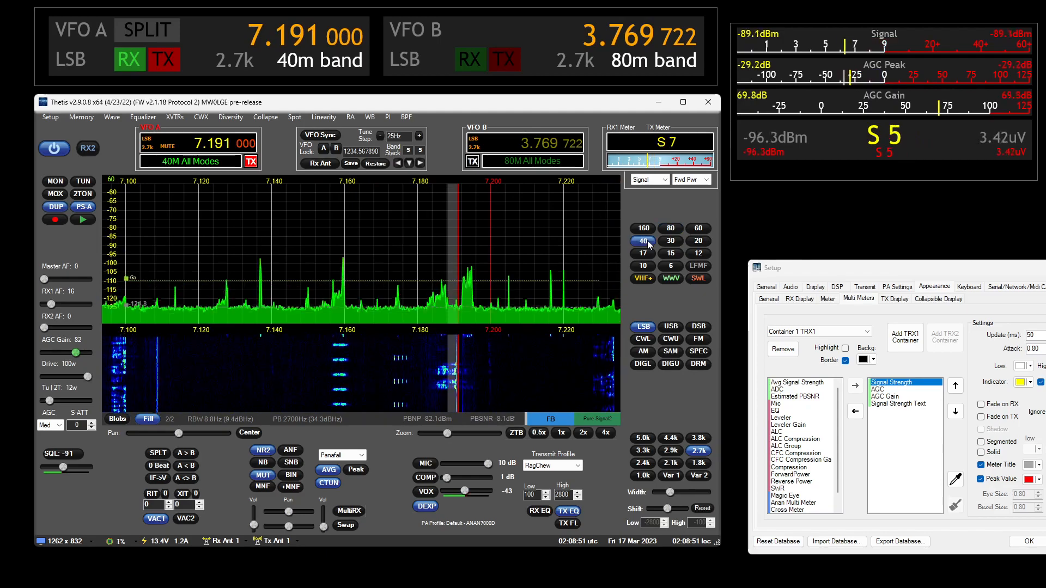
left_click(671, 228)
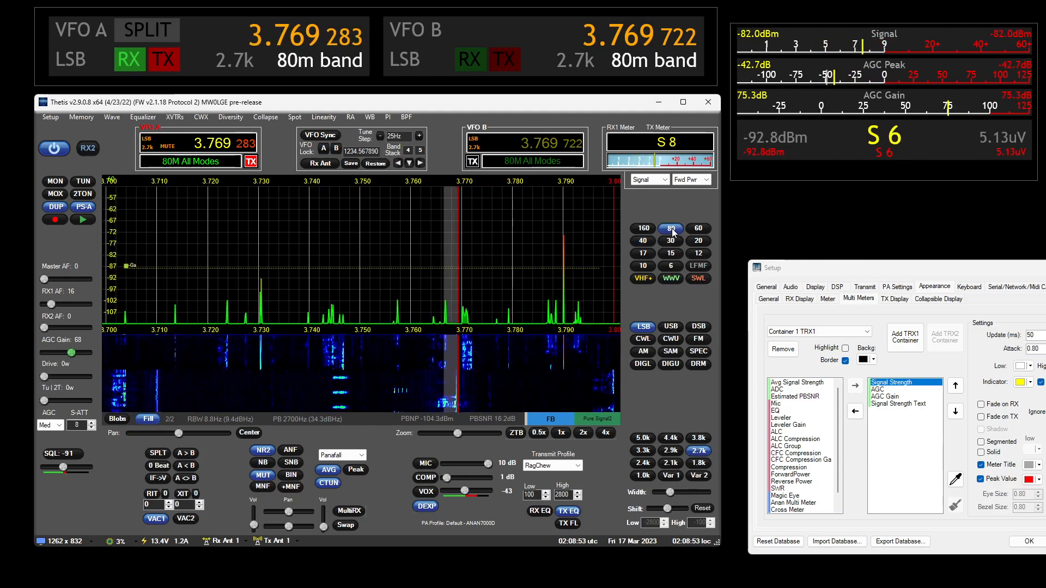
left_click(1042, 366)
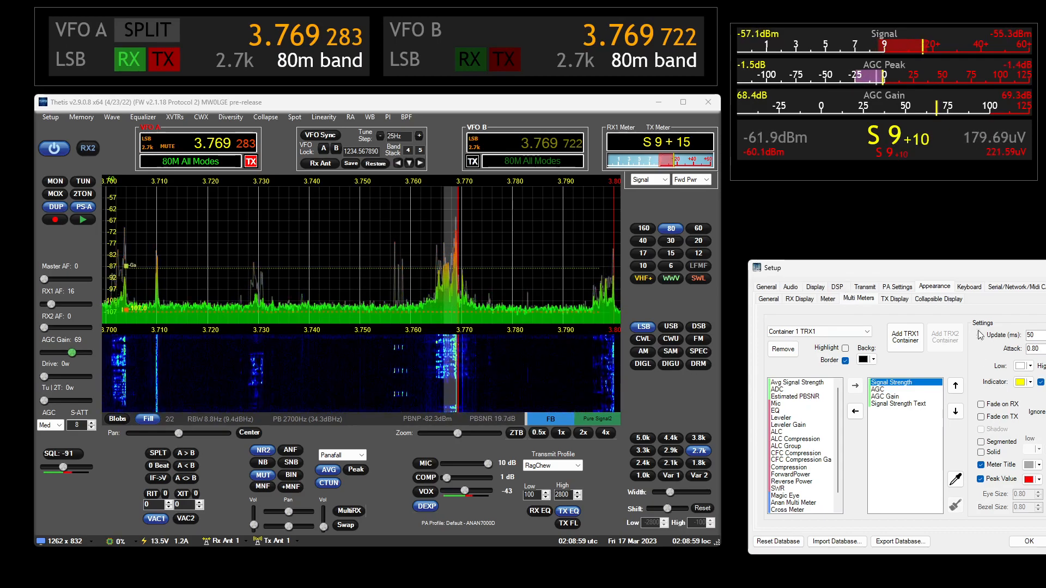
- Key MOX on and off twice to examine the Signal history on transmit with the 500 ms ignore time
left_click(61, 194)
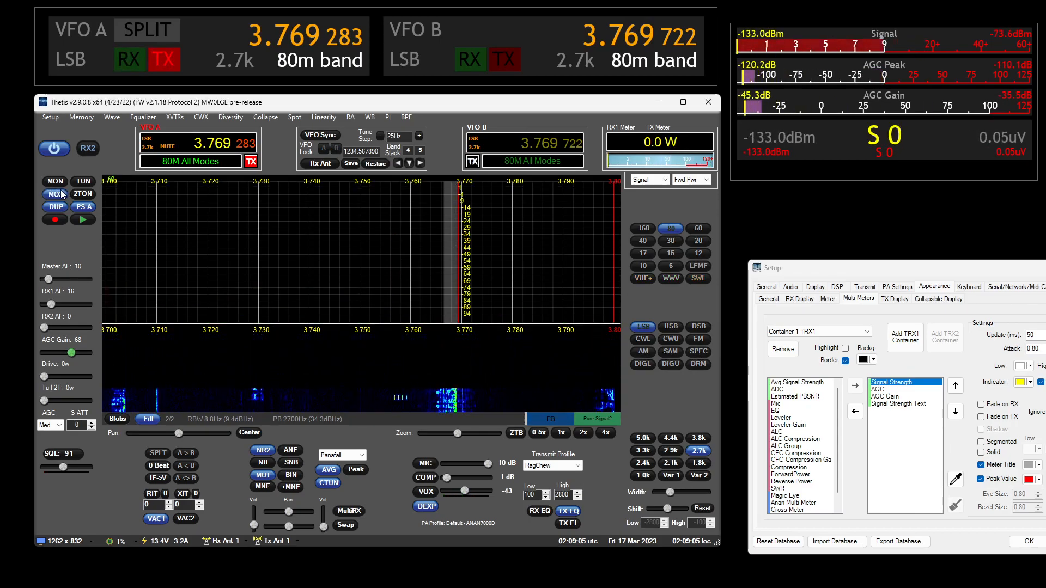
left_click(61, 194)
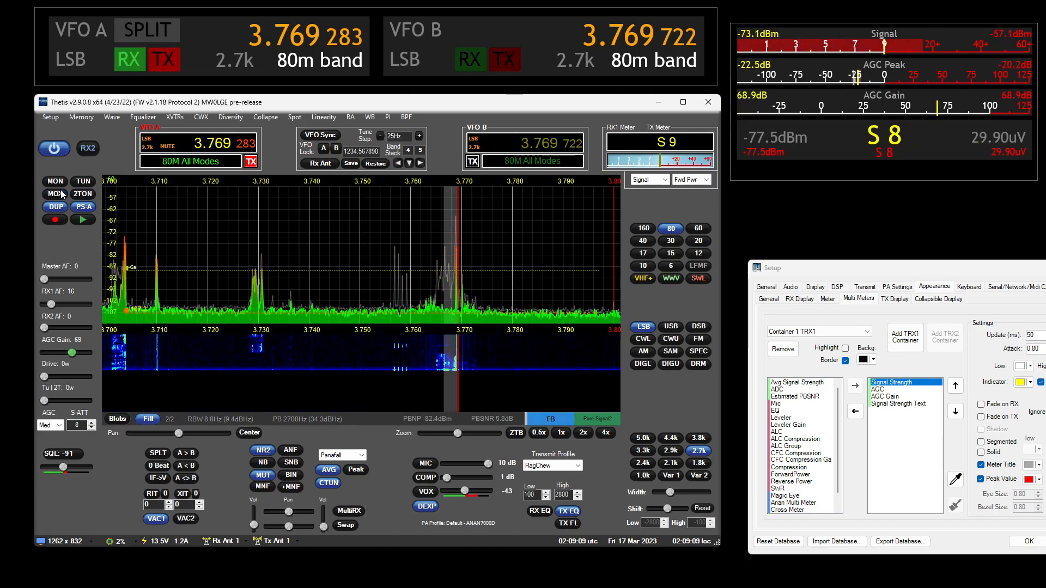
left_click(980, 267)
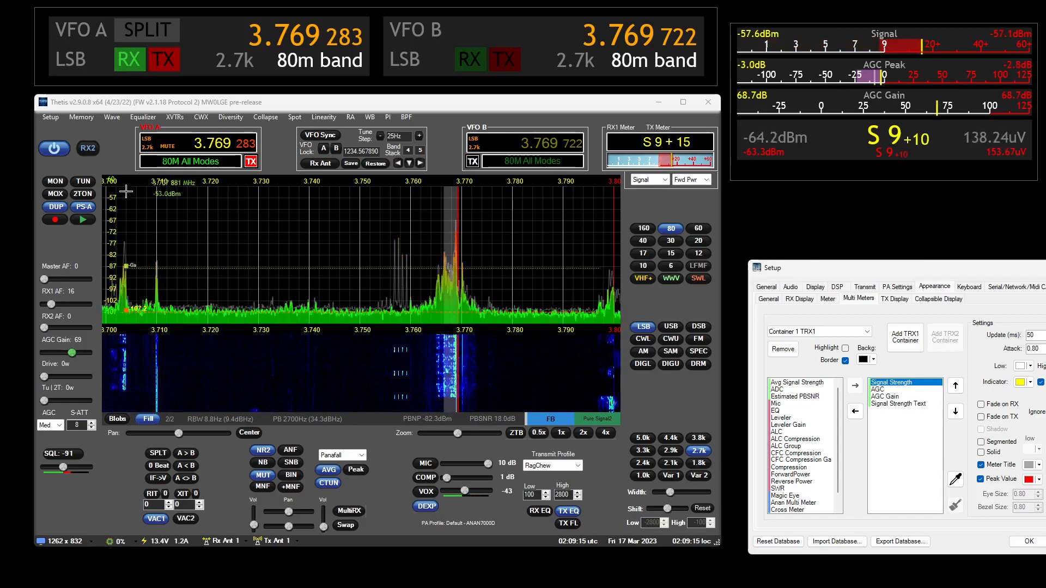
left_click(57, 194)
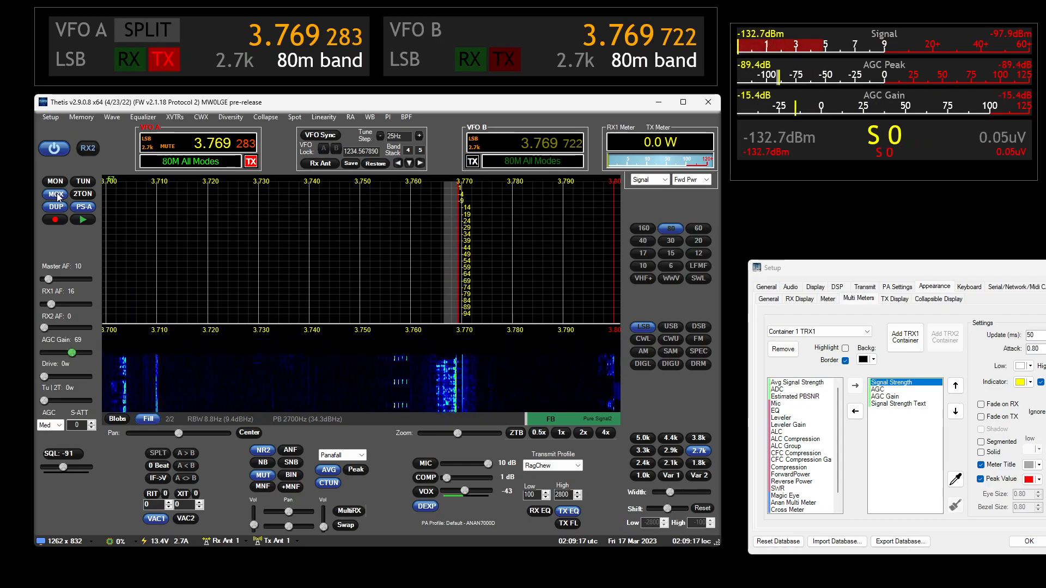
left_click(56, 195)
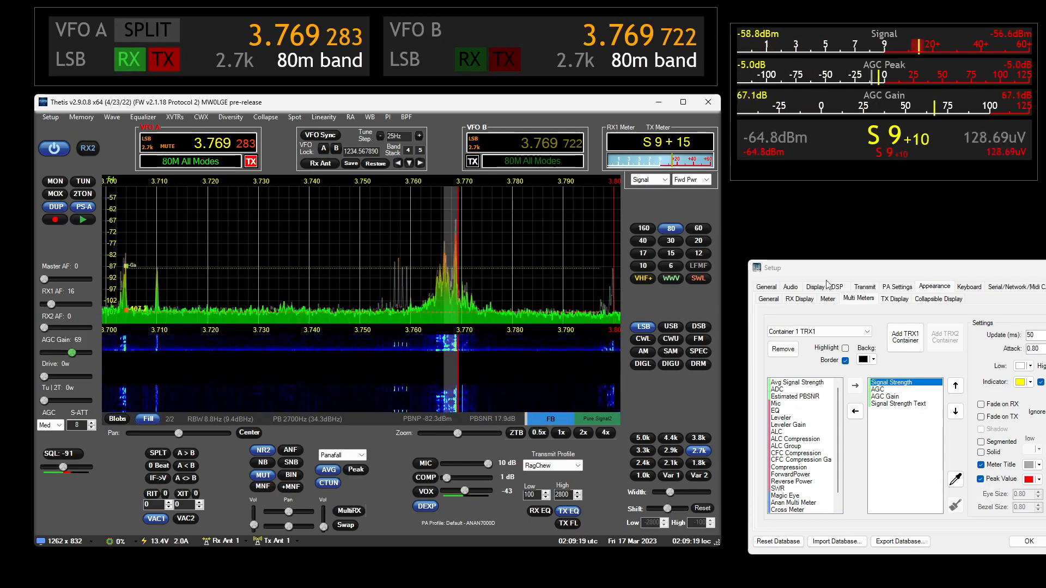
- Switch between transmit and receive two more times to examine how the Signal meter's history recovers after each MOX transition
left_click(56, 194)
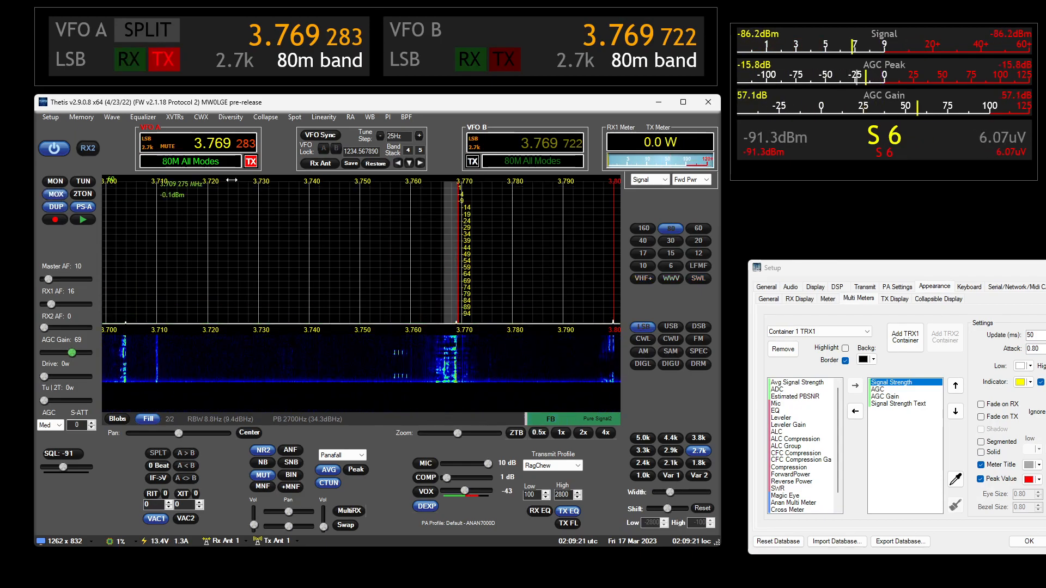
left_click(56, 194)
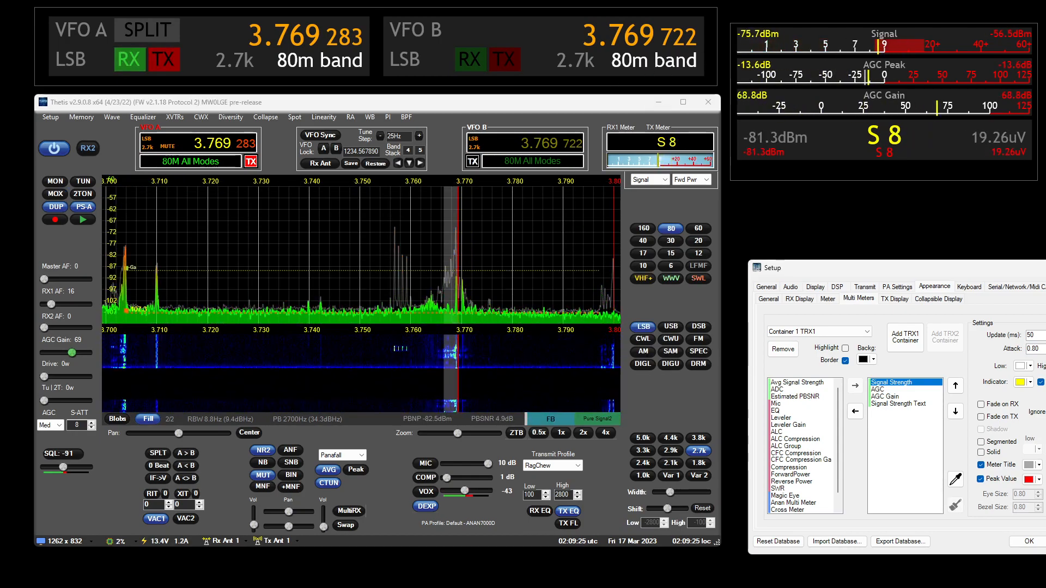
left_click(63, 196)
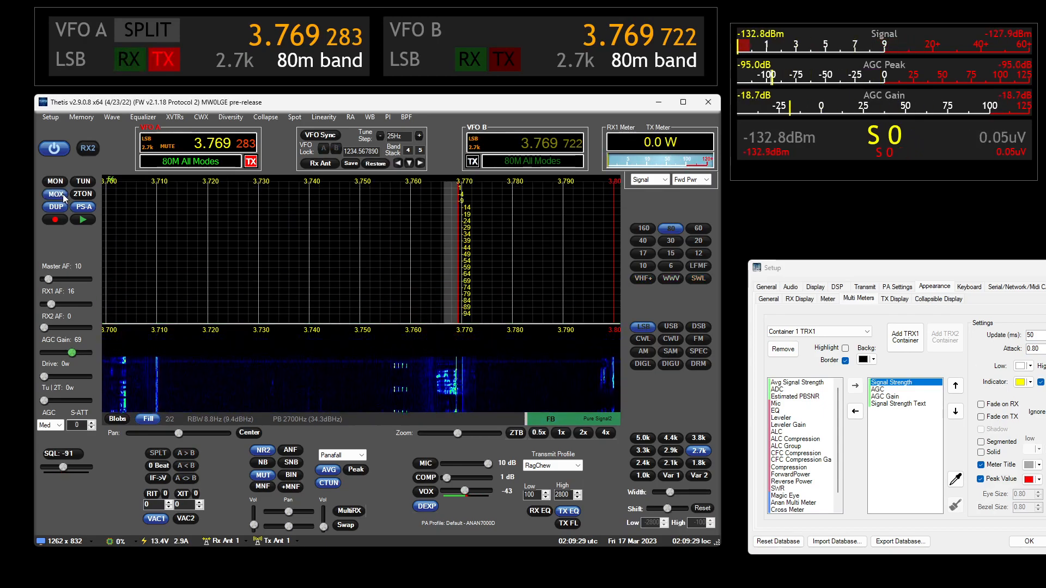
left_click(63, 197)
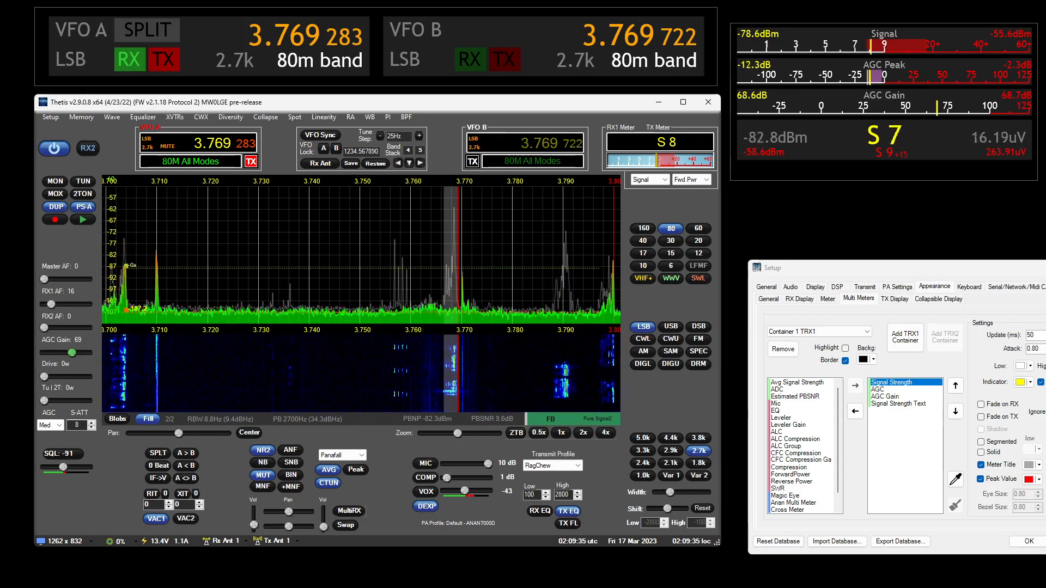
- Enable Fade on TX for the Signal Strength meter, and key MOX on and off to check the fading
left_click_drag(943, 270, 761, 218)
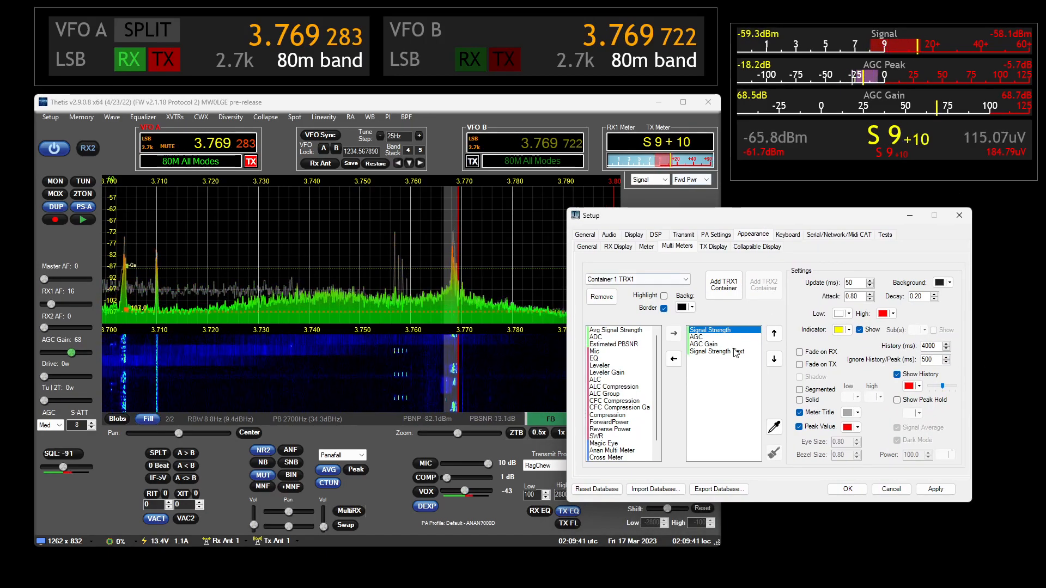
left_click(819, 365)
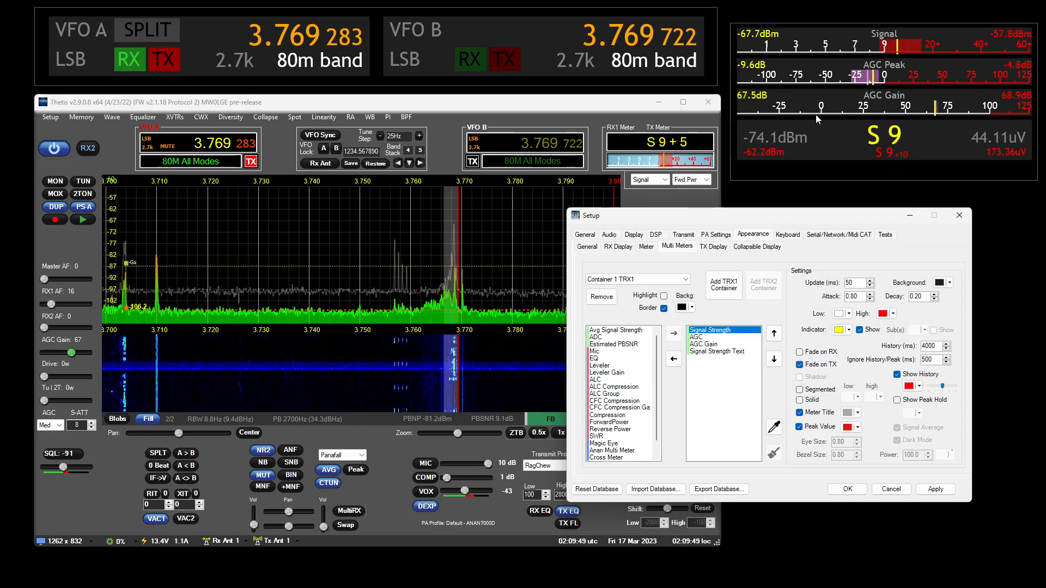
left_click_drag(756, 218, 919, 243)
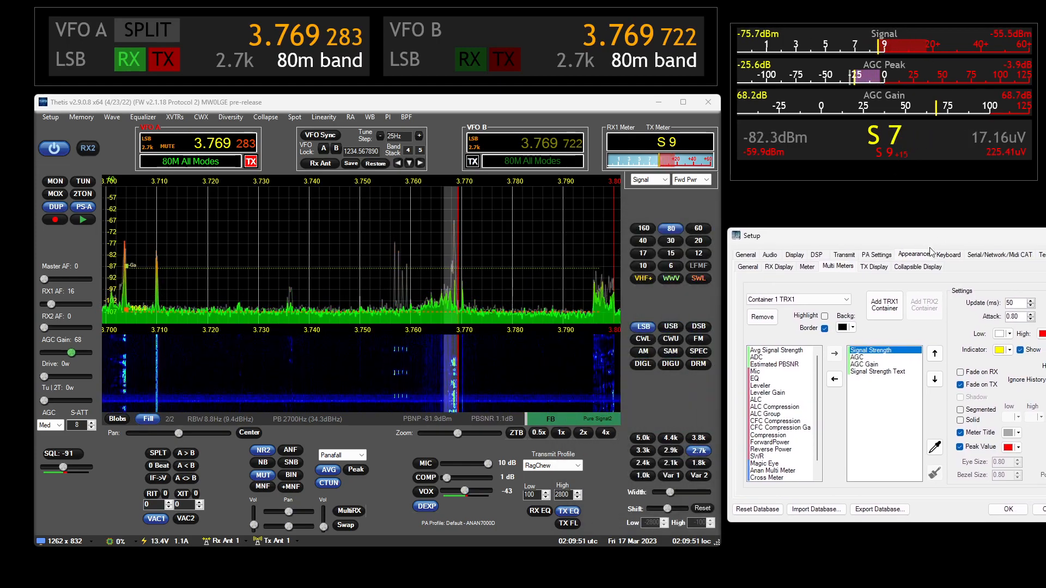
left_click(52, 196)
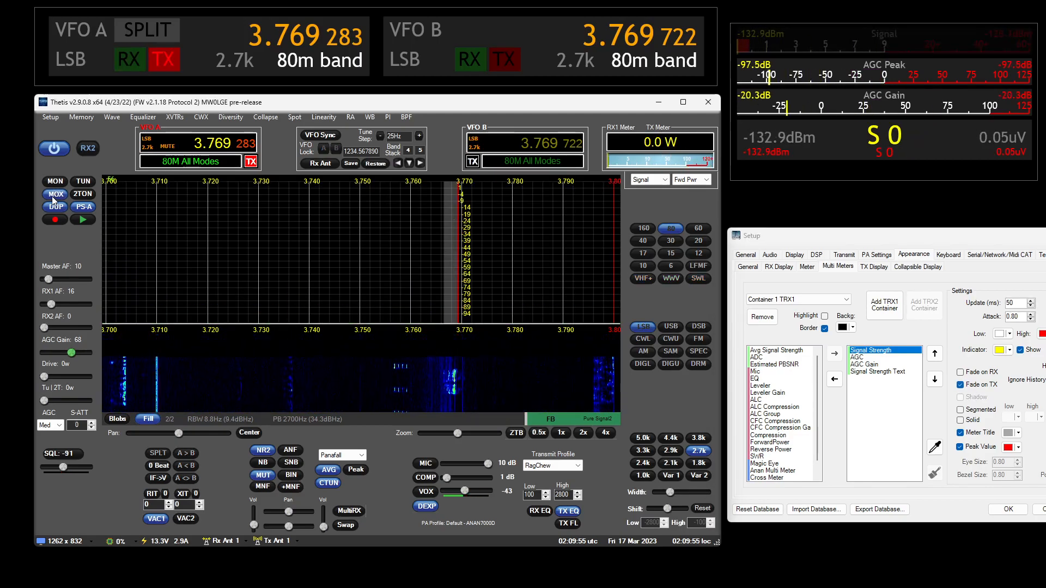
left_click(52, 196)
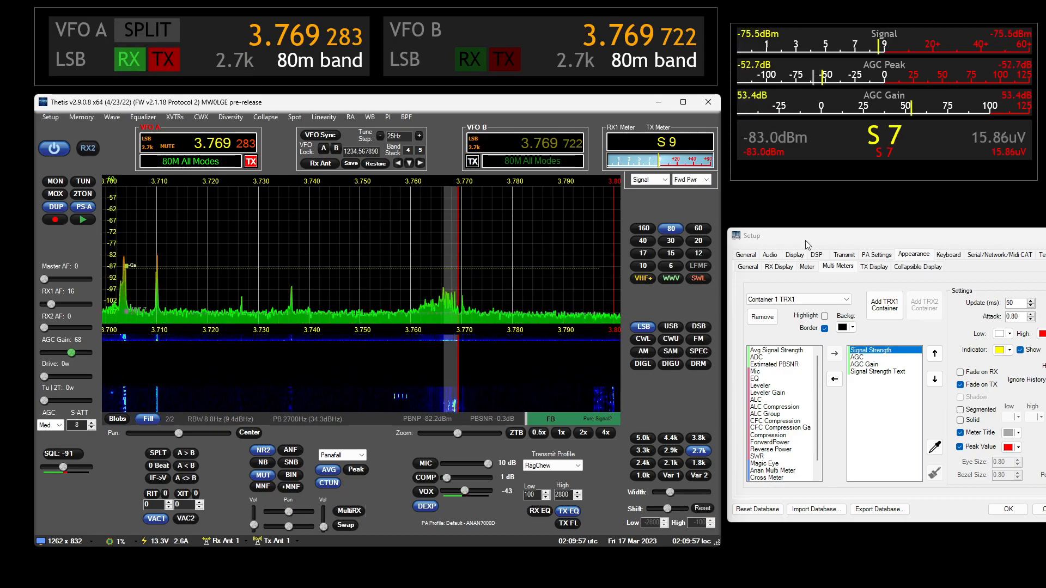
- Add a Mic meter to Container 1 TRX1 and enlarge the container downward to fit it
left_click_drag(807, 246, 612, 217)
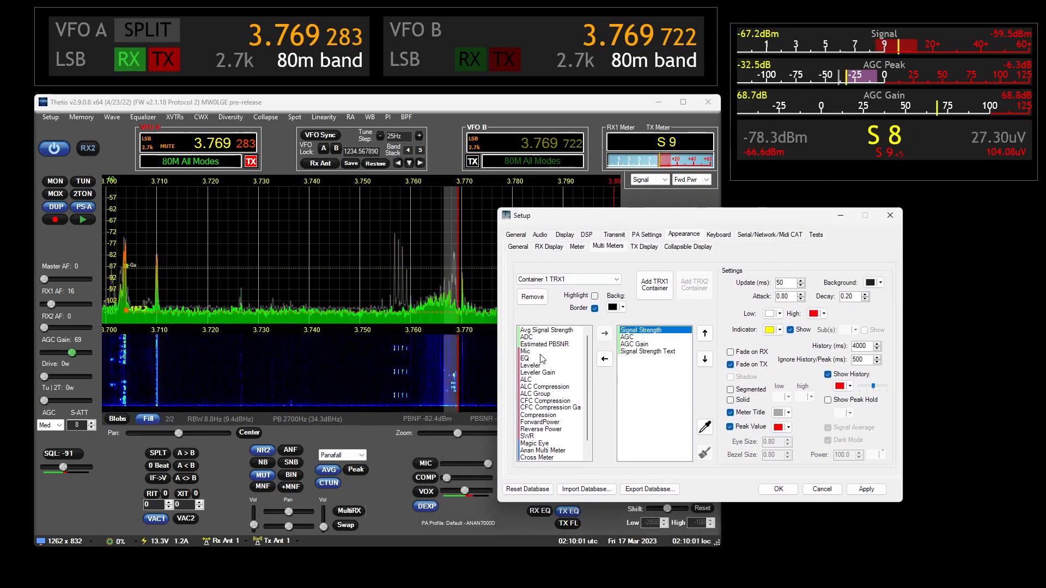
double_click(542, 351)
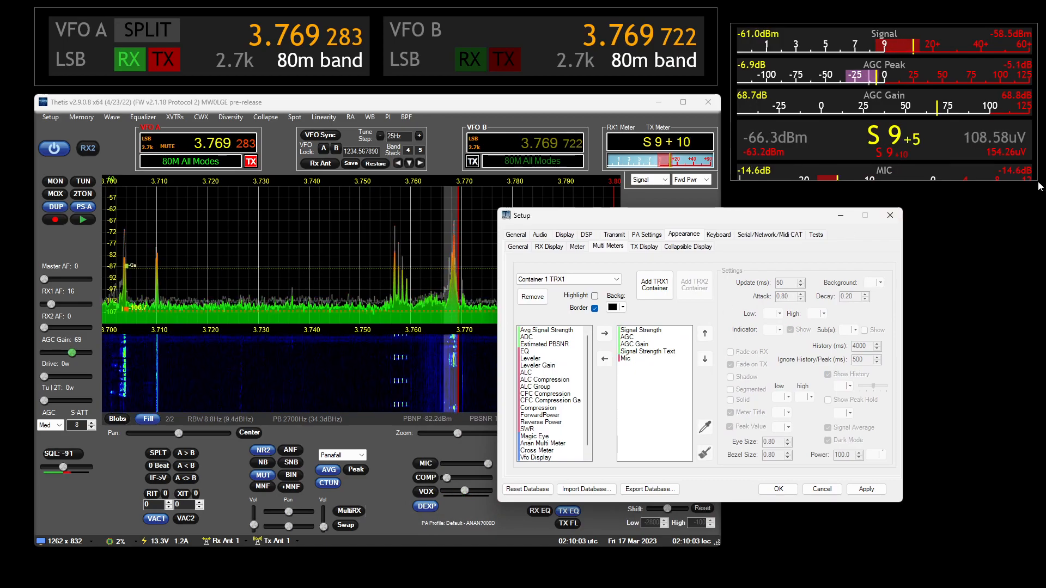
left_click_drag(1037, 179, 1029, 196)
- Clear the Setup window off the meters, key MOX, enable Fade on RX for the Mic meter, and return to receive
left_click_drag(544, 216, 803, 310)
left_click(56, 194)
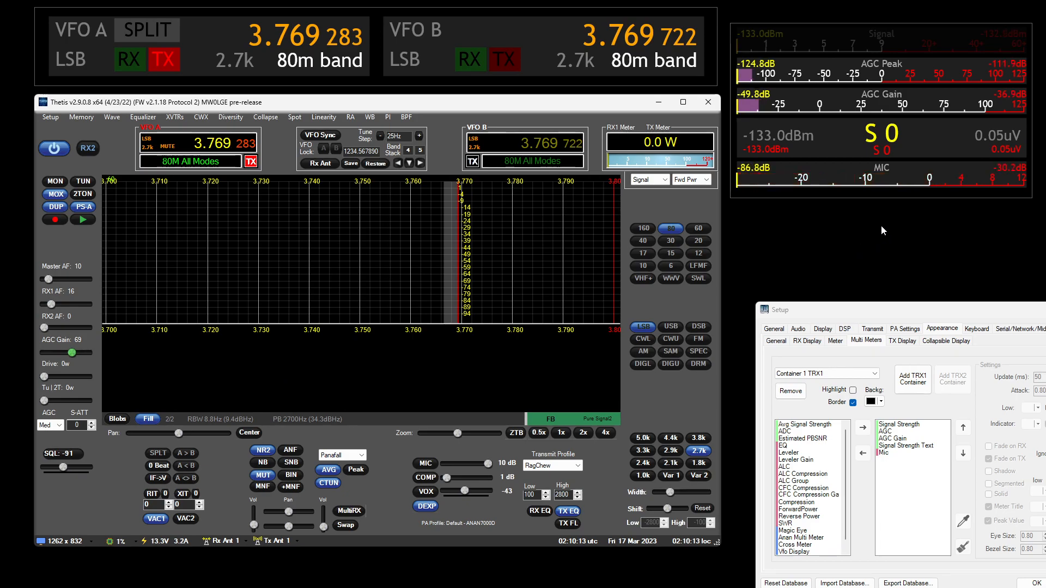
left_click(901, 453)
left_click(988, 447)
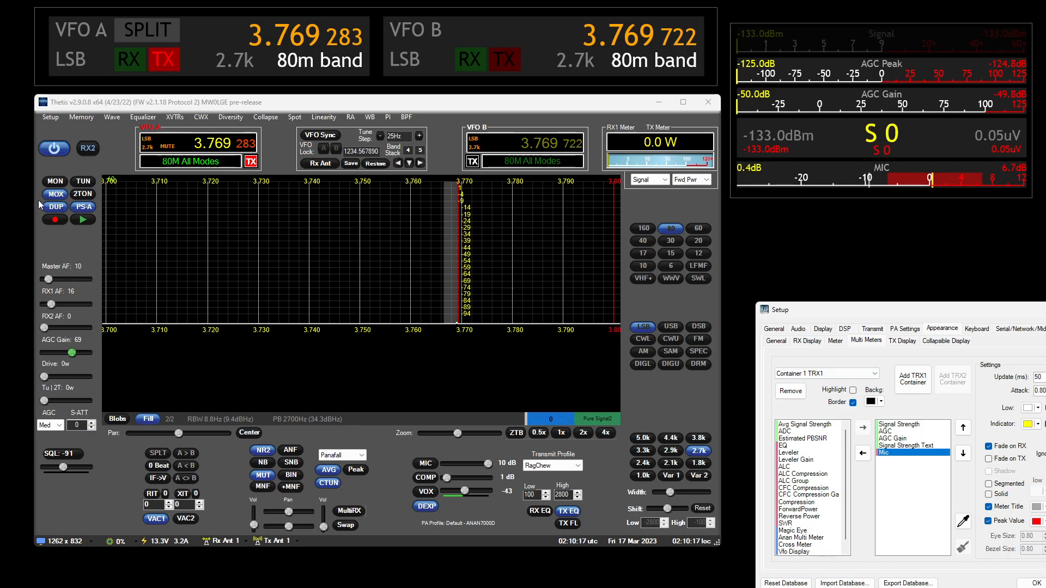
left_click(56, 194)
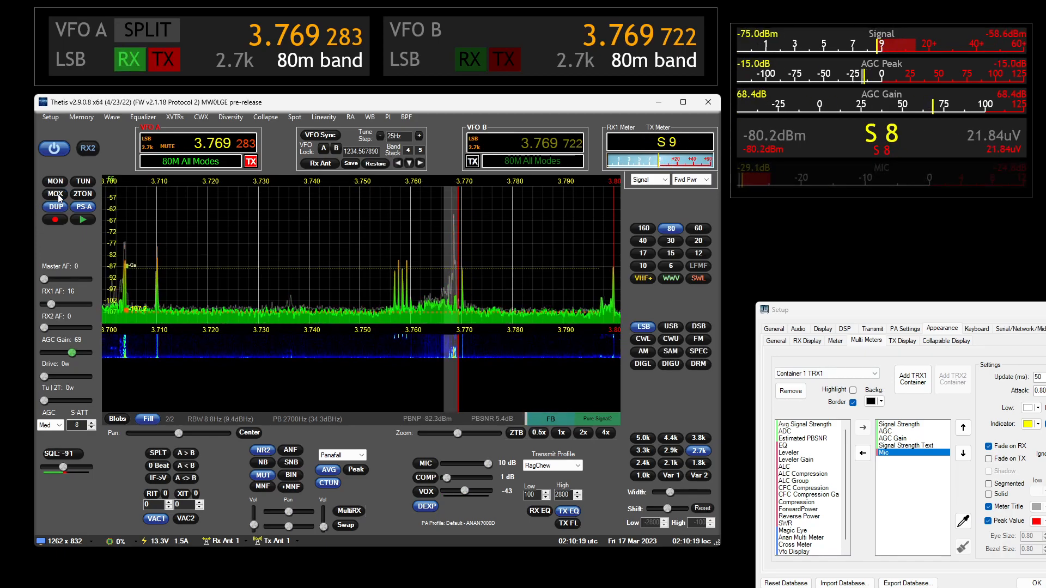
- Set the Signal Strength meter's Low colour to teal and its High colour to cyan
left_click(874, 312)
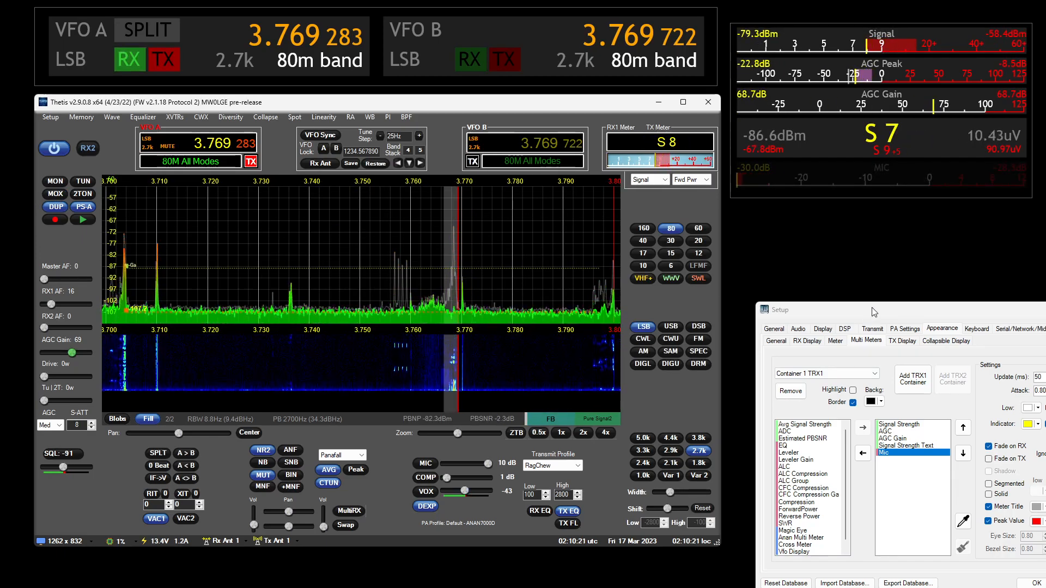
left_click_drag(874, 312, 730, 233)
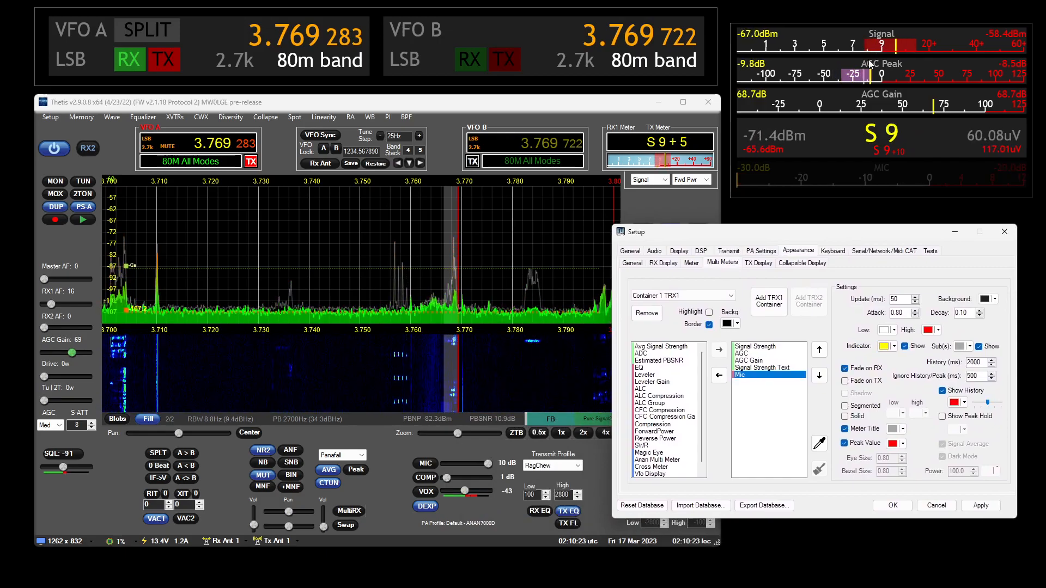
left_click(775, 354)
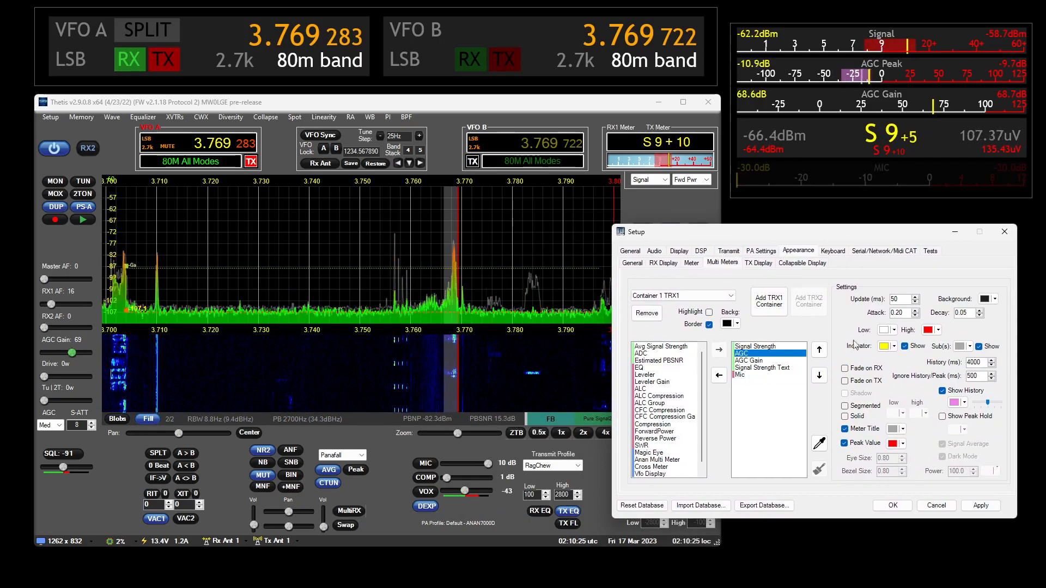
left_click(773, 347)
left_click(895, 330)
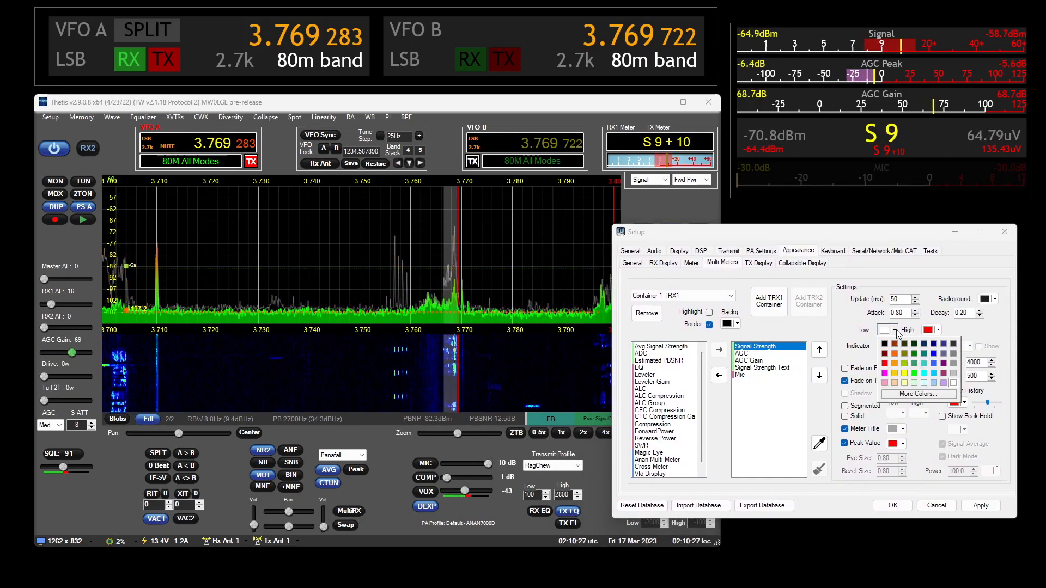
left_click(925, 354)
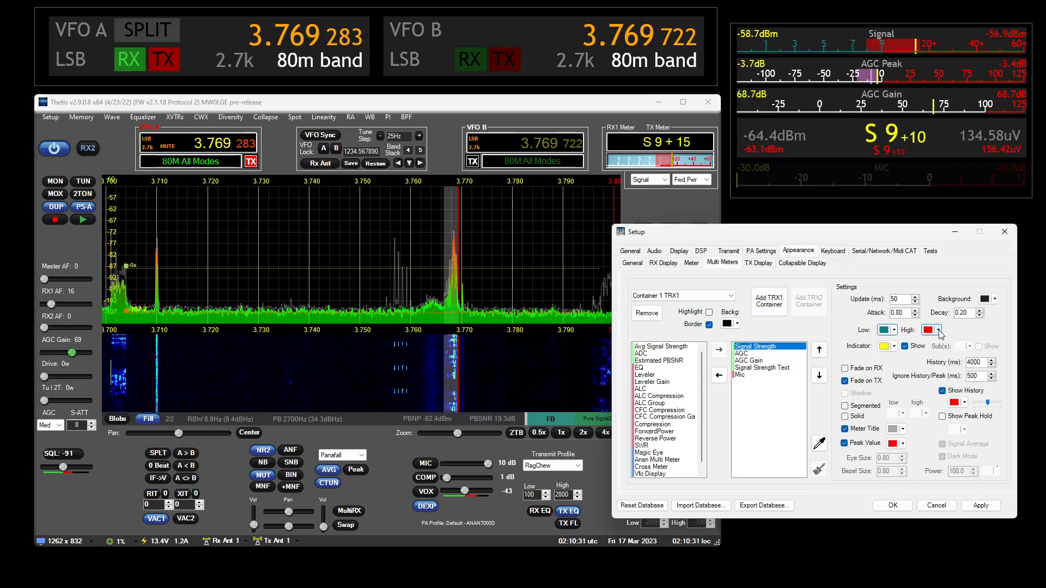
left_click(938, 330)
left_click(970, 369)
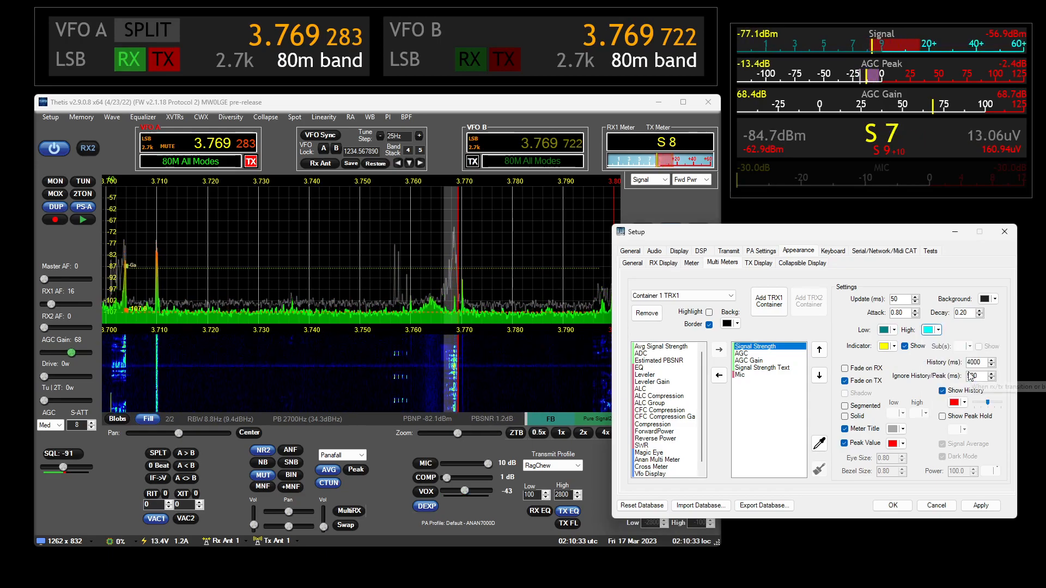
- Hide the history on the Signal Strength meter and turn on its Segmented display
left_click(951, 392)
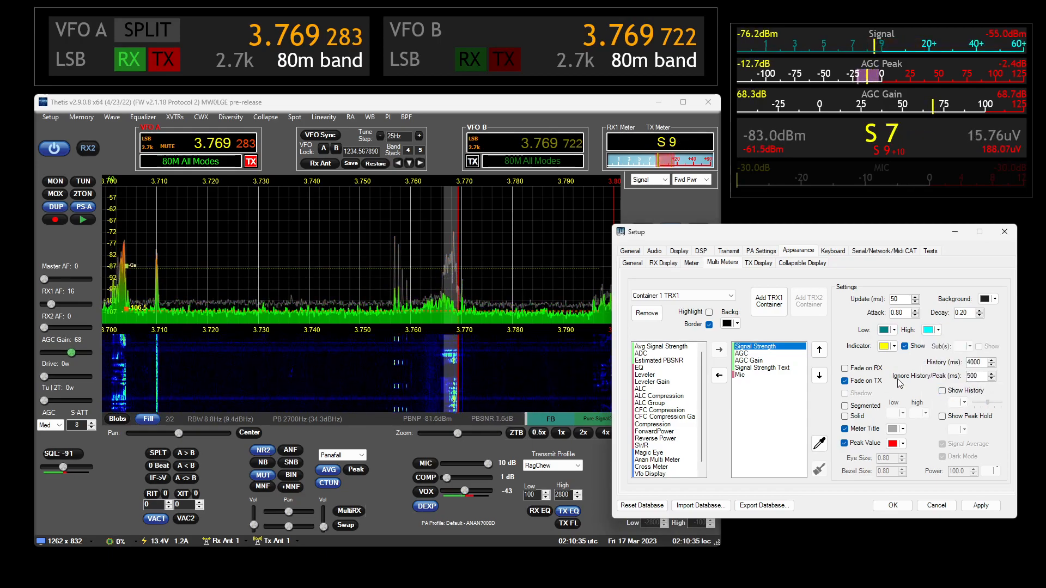
left_click(861, 409)
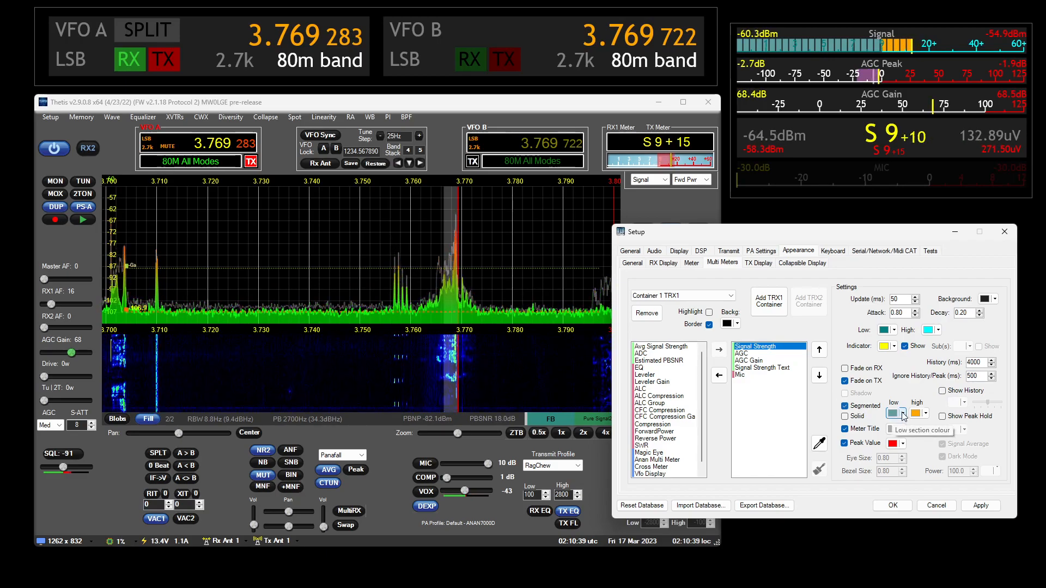
- Set the Signal Strength meter's low segment colour to grey and its Low scale colour to yellow
left_click(904, 413)
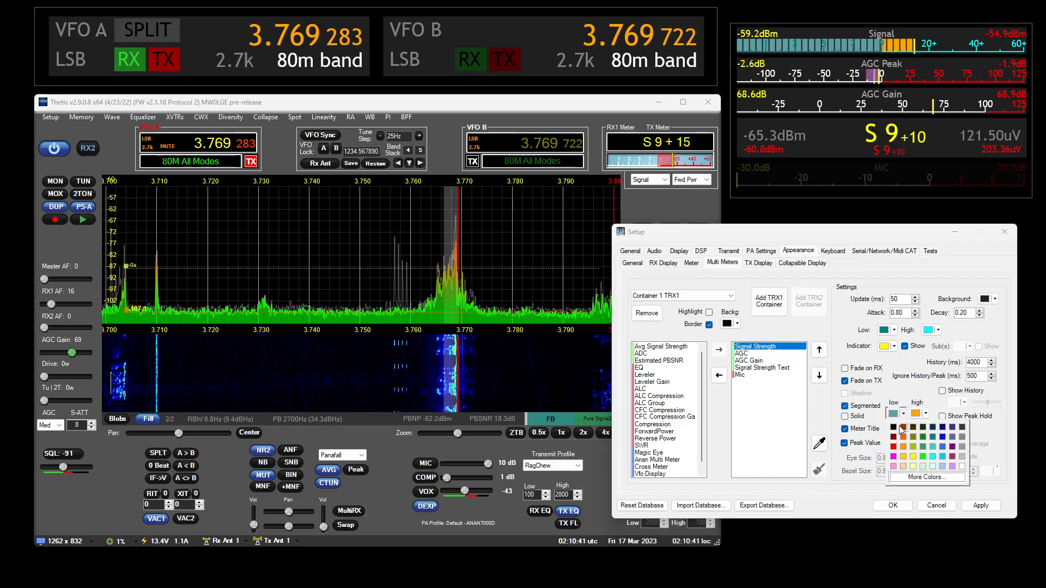
left_click(903, 427)
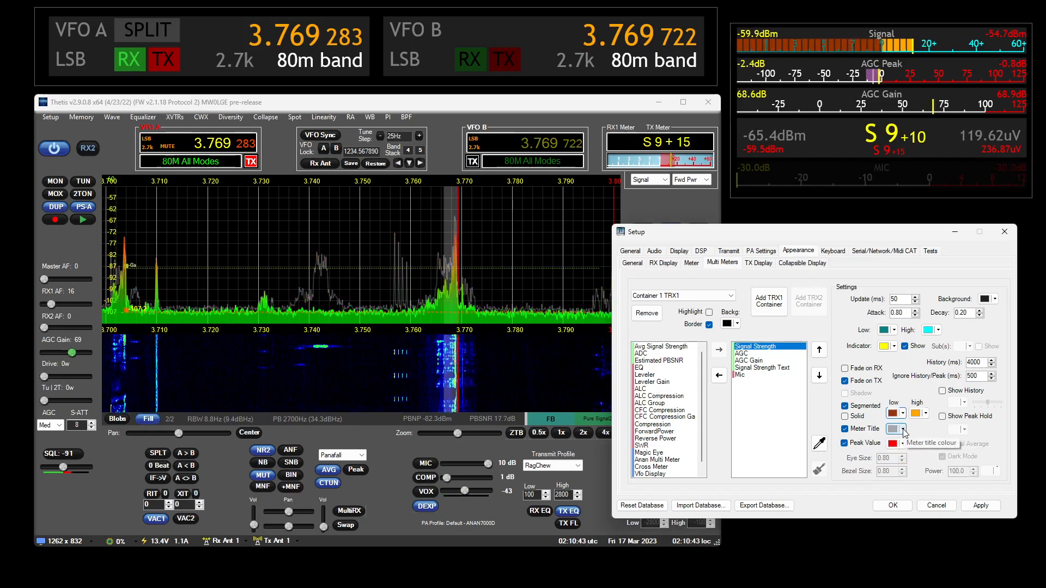
left_click(904, 430)
left_click(904, 430)
left_click(903, 414)
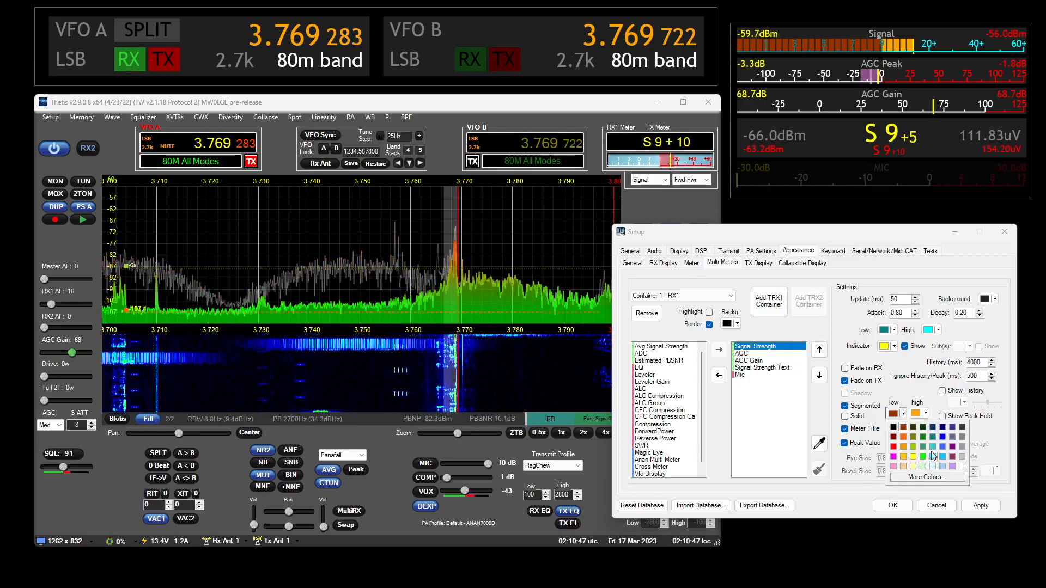
left_click(960, 436)
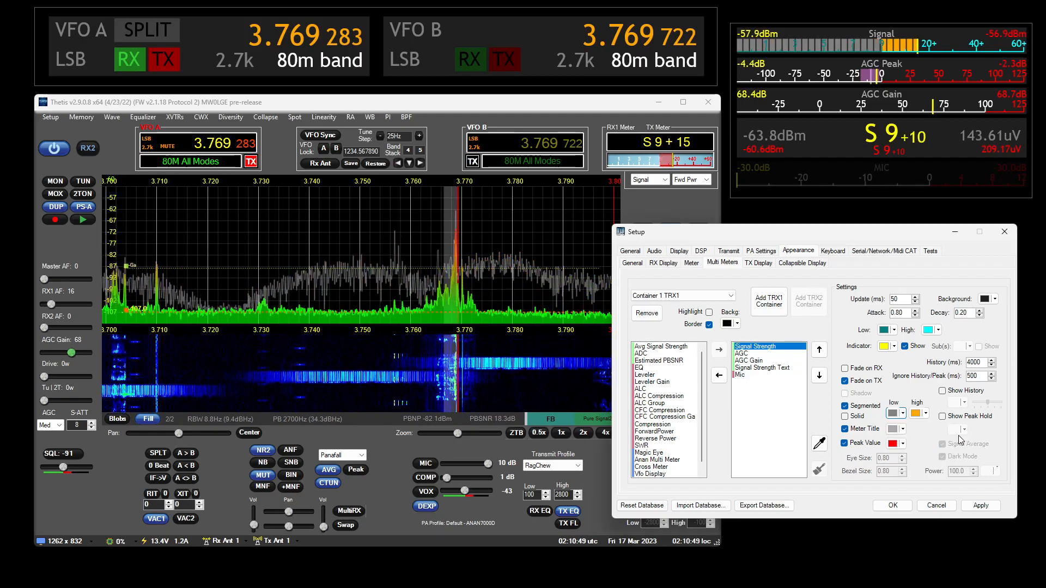
left_click(898, 332)
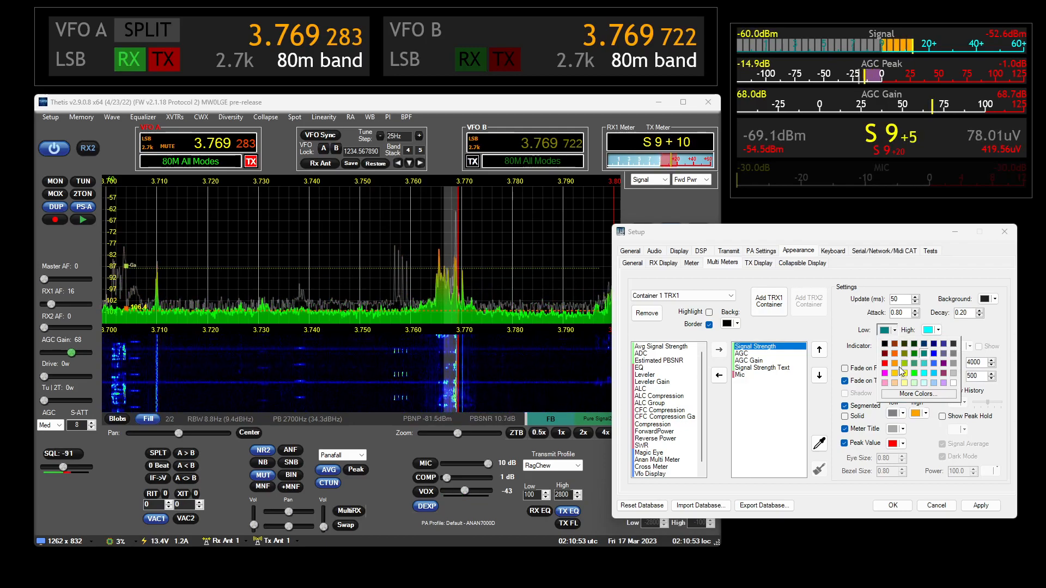
left_click(903, 371)
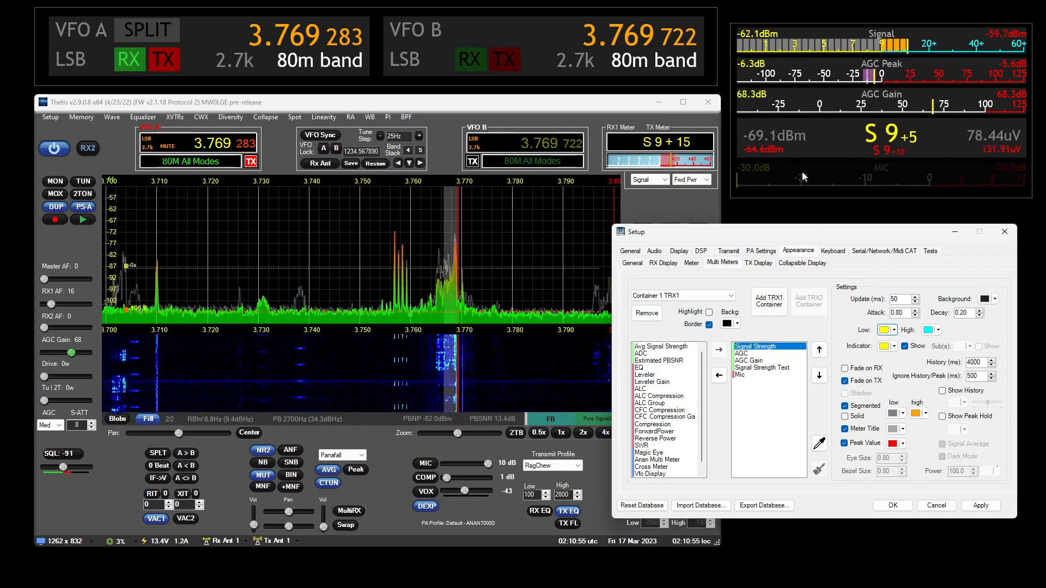
- Copy the Signal Strength meter's settings and paste them onto the AGC and AGC Gain meters
left_click_drag(782, 233, 804, 254)
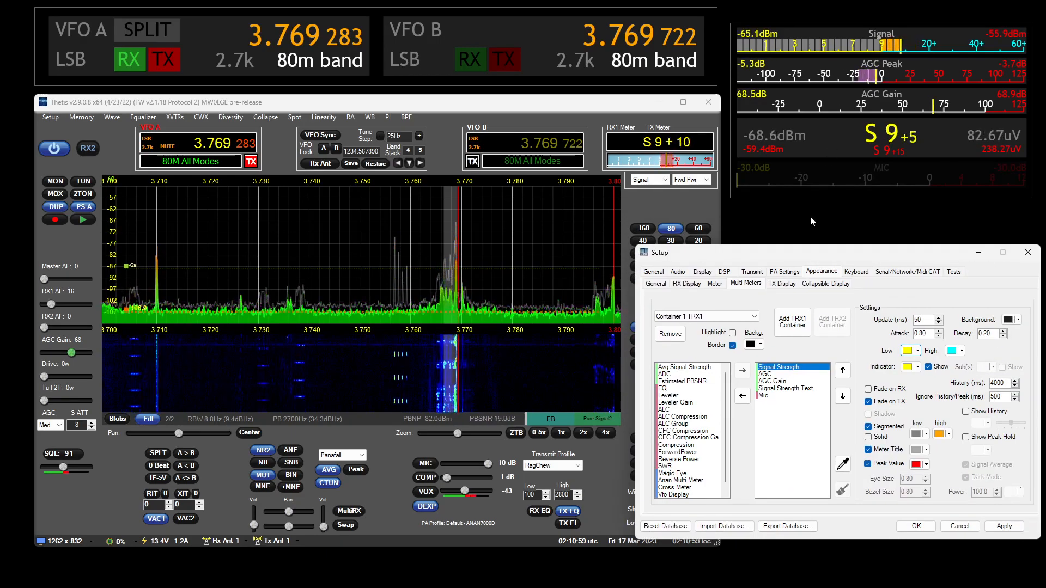
left_click(842, 463)
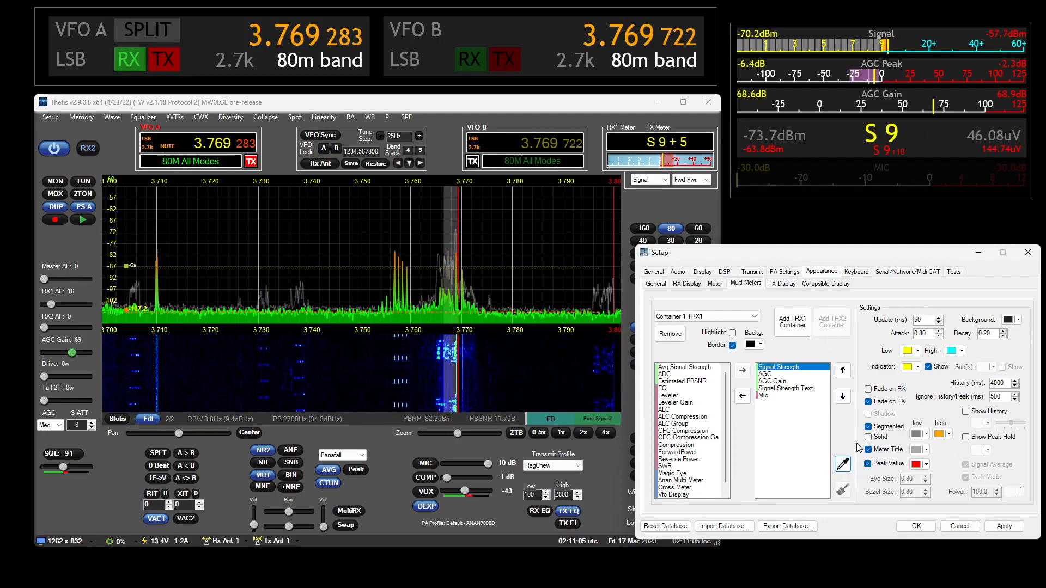
left_click(790, 376)
left_click(791, 381)
left_click(792, 388)
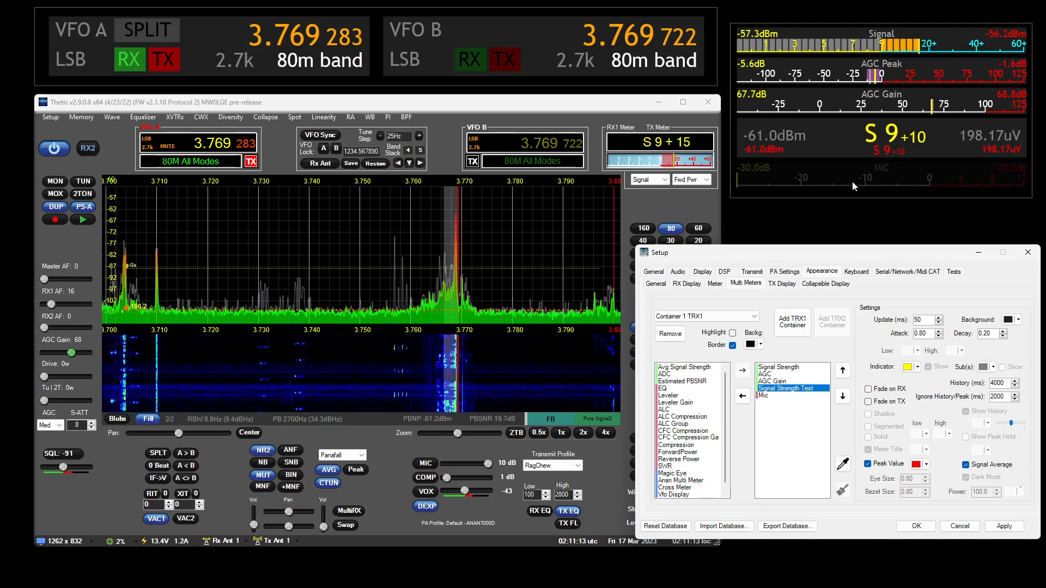
left_click(790, 396)
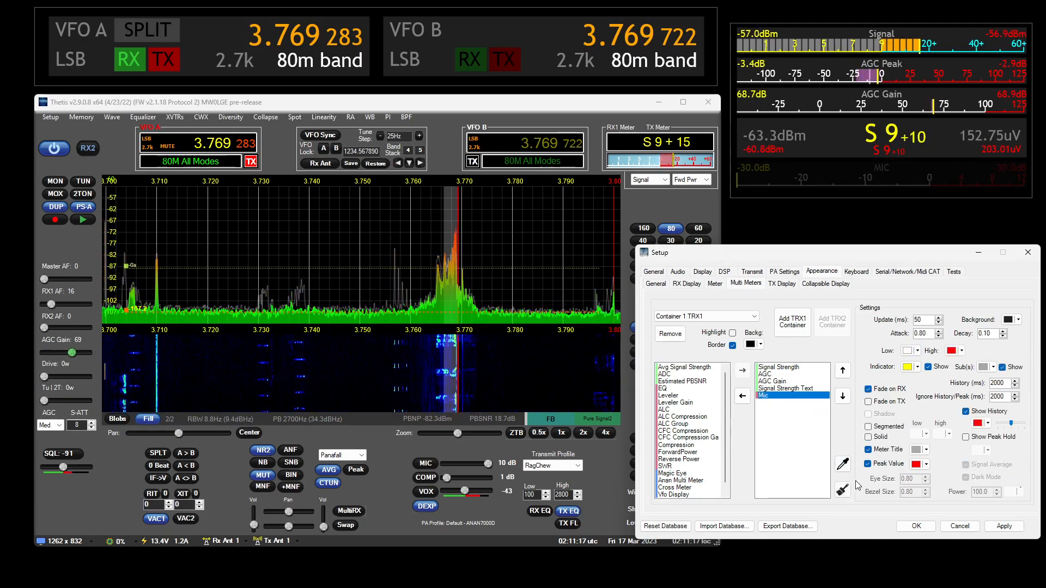
left_click(784, 369)
left_click(783, 374)
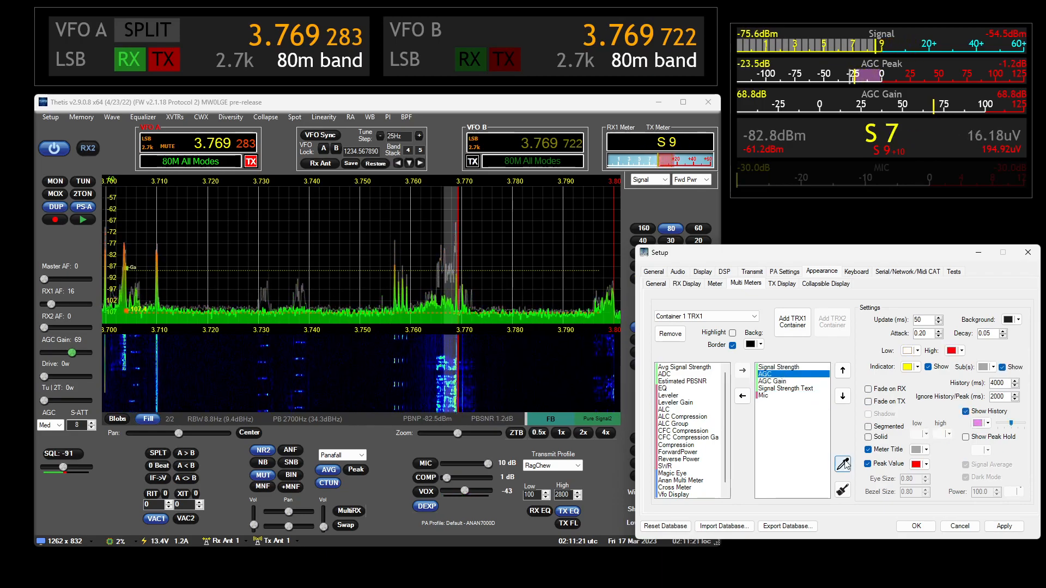
left_click(842, 489)
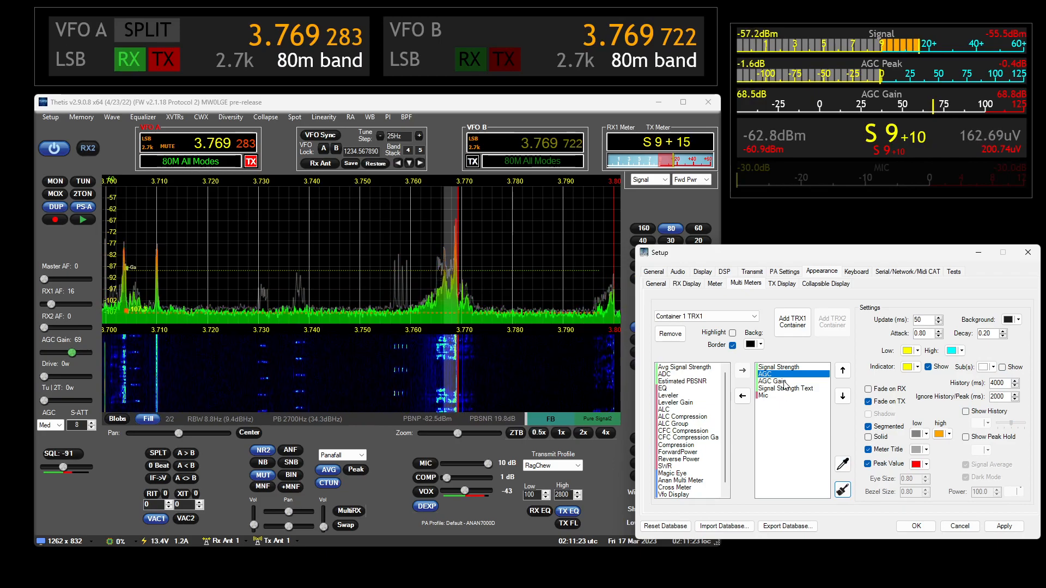
left_click(785, 382)
left_click(845, 490)
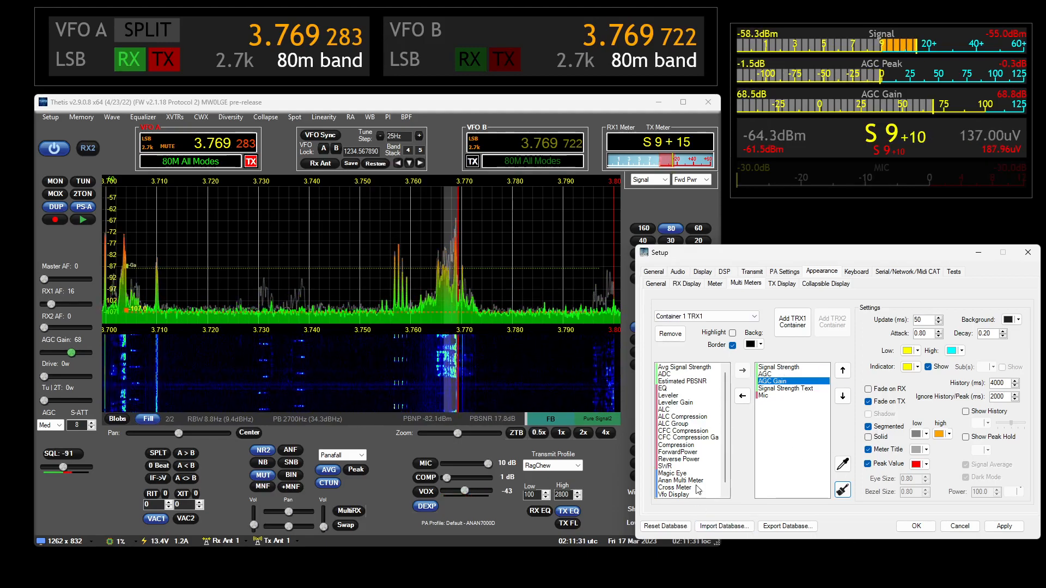
- Remove all five meter items from Container 1 TRX1
left_click_drag(866, 253, 852, 249)
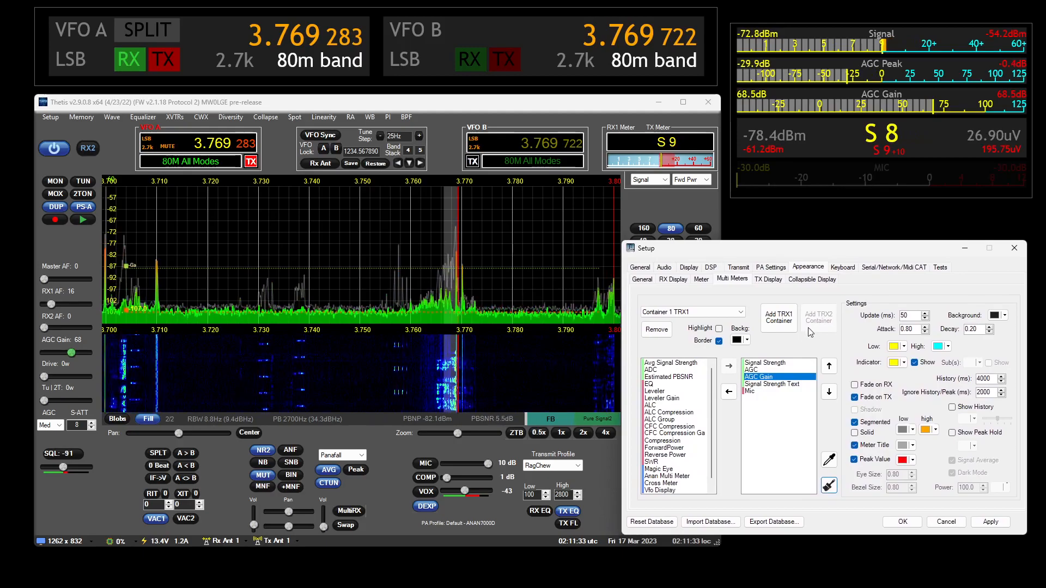
double_click(798, 363)
double_click(798, 362)
double_click(798, 363)
double_click(797, 363)
double_click(798, 363)
- Add a Vfo Display to Container 1 TRX1 and move the Setup window clear of the container
scroll(710, 403, "down", 3)
double_click(673, 485)
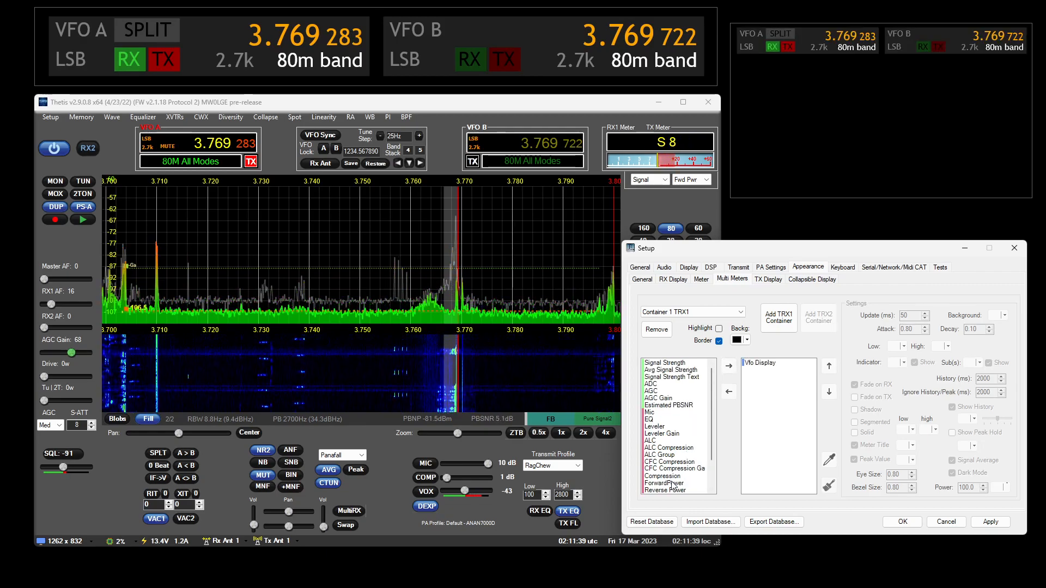
left_click_drag(810, 248, 698, 342)
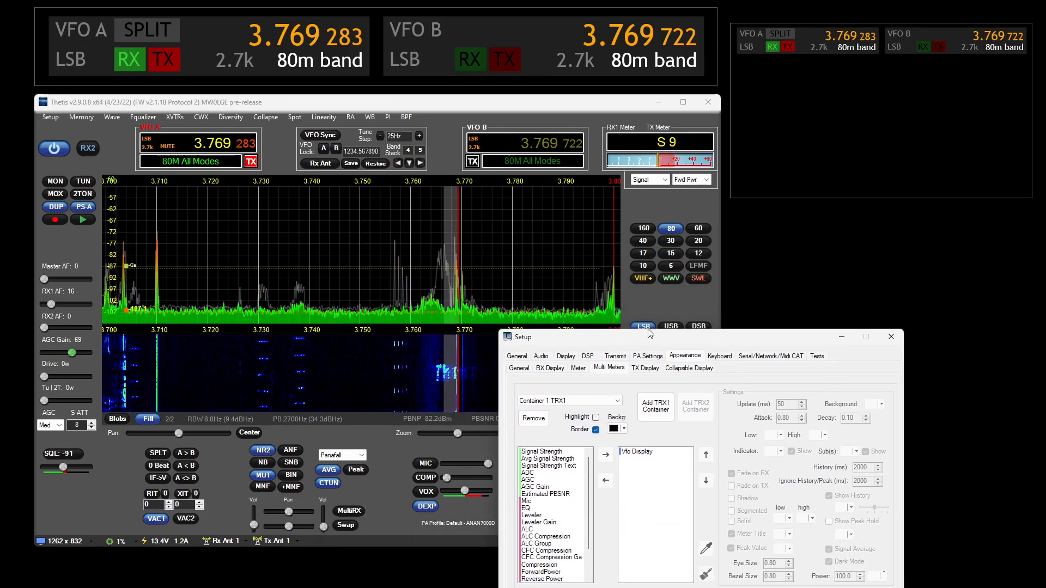
mouse_move(44, 19)
mouse_move(833, 36)
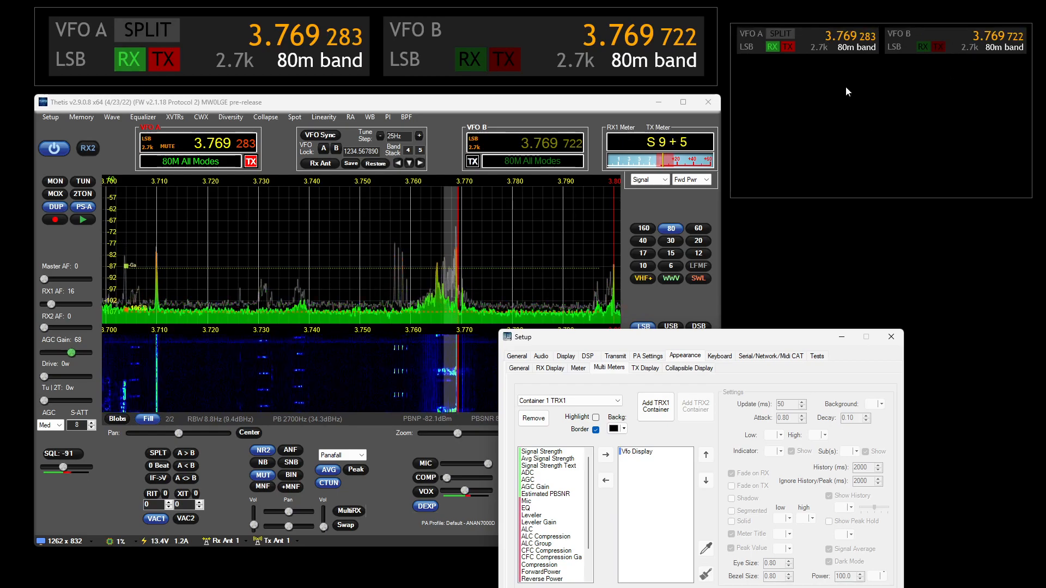
left_click_drag(676, 341, 797, 350)
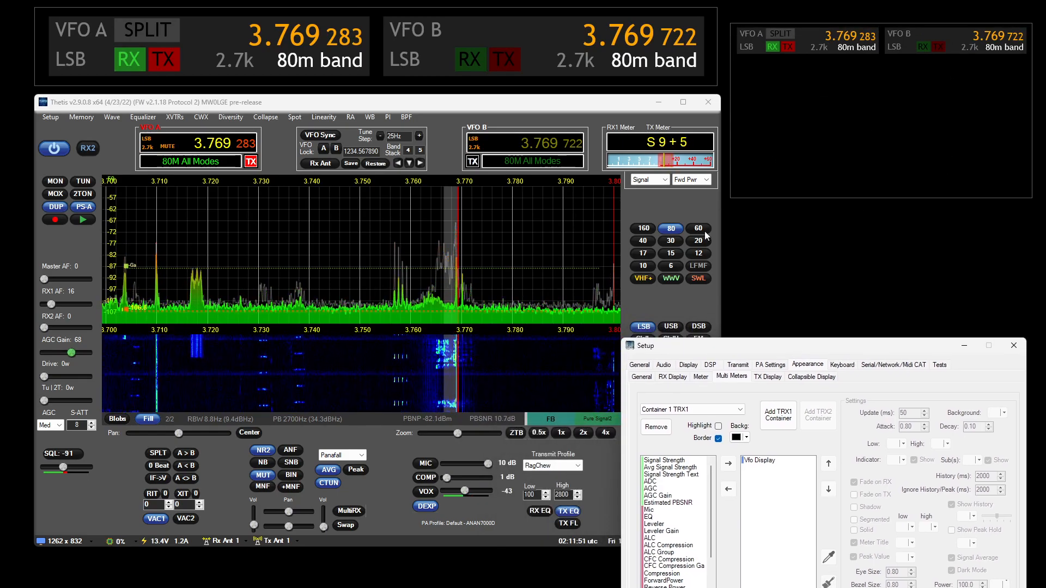
- Switch transmit to VFO B and back to VFO A, and turn on RX2
left_click(474, 163)
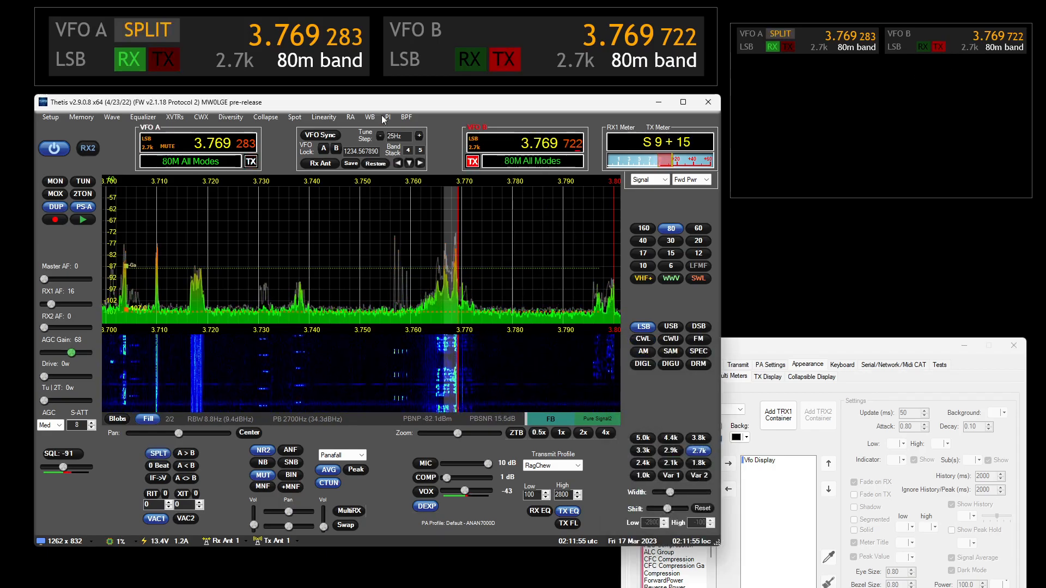
left_click(252, 163)
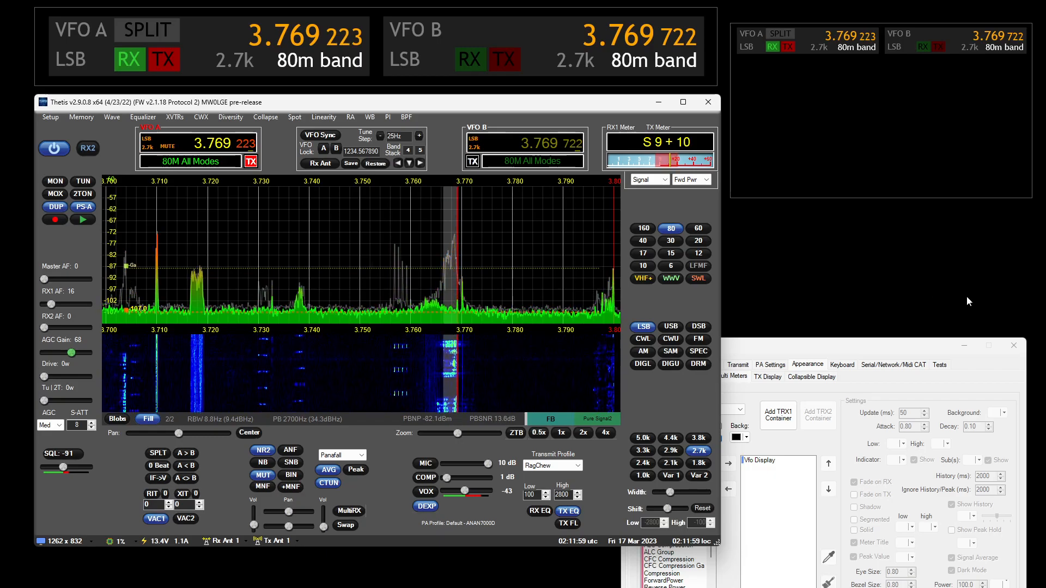
left_click_drag(825, 342, 740, 305)
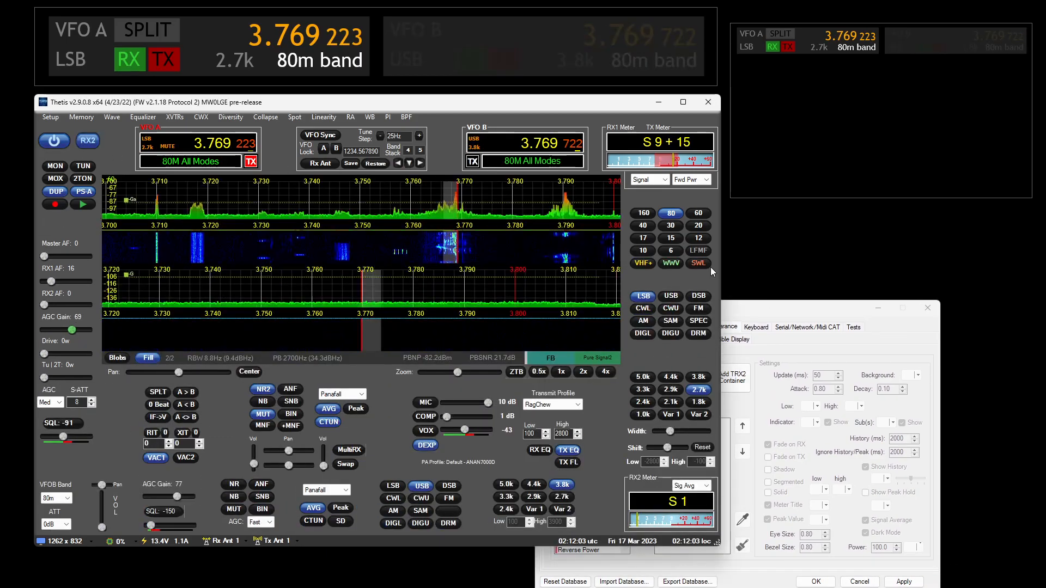
- Add a trial TRX2 meter container and remove it again
left_click(778, 309)
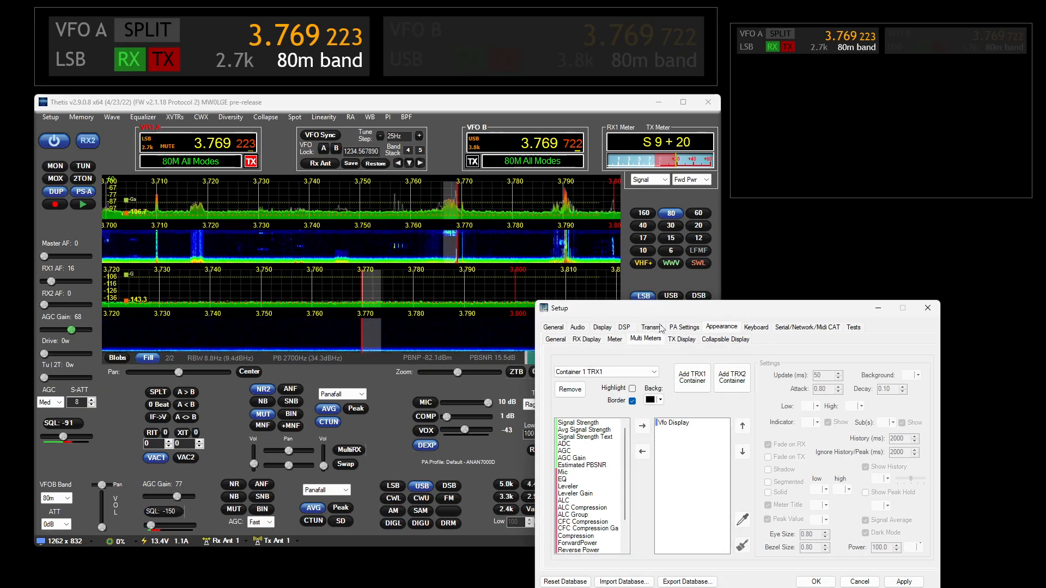
left_click(732, 377)
left_click(594, 372)
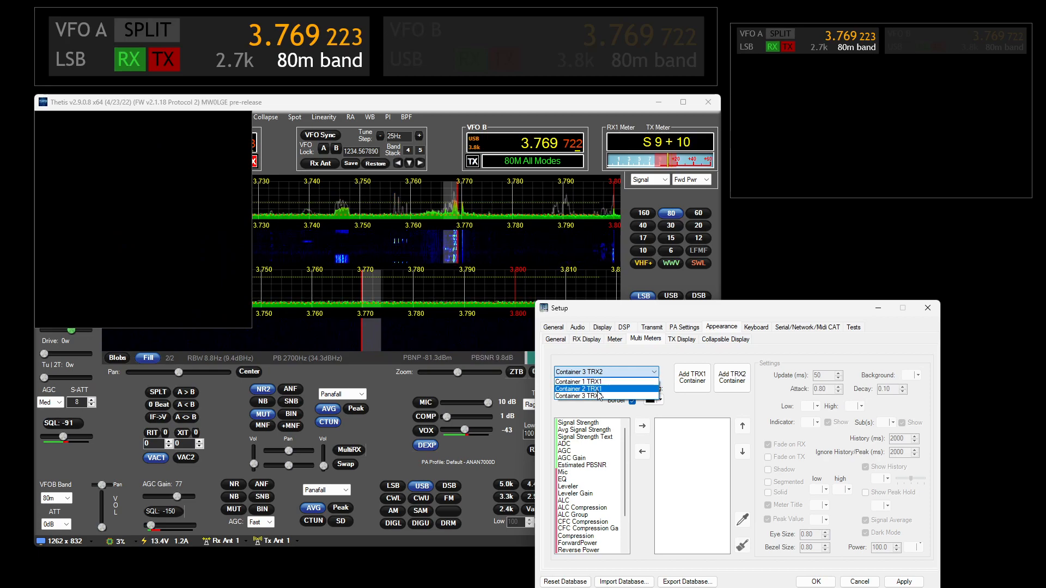
left_click(593, 381)
left_click(598, 373)
left_click(595, 392)
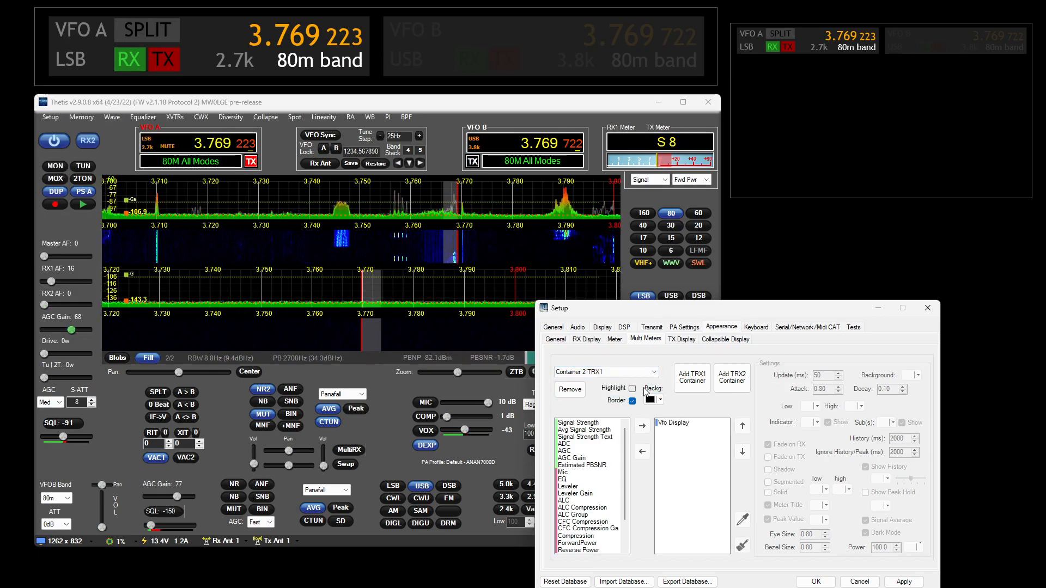
- Highlight Container 2 TRX1 to identify it on screen and turn the highlight off again
left_click(633, 389)
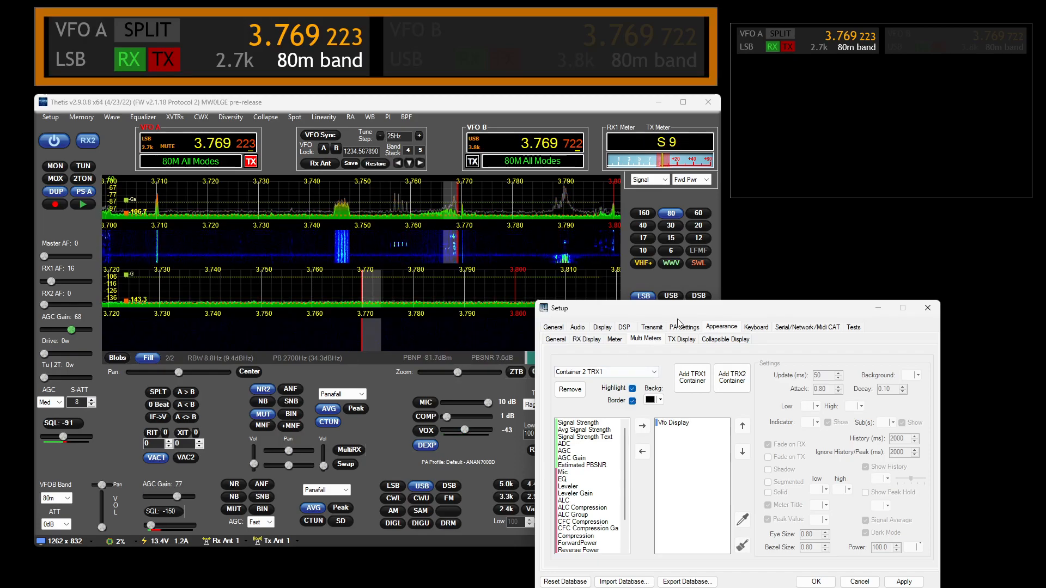
left_click_drag(699, 315, 889, 333)
left_click(797, 391)
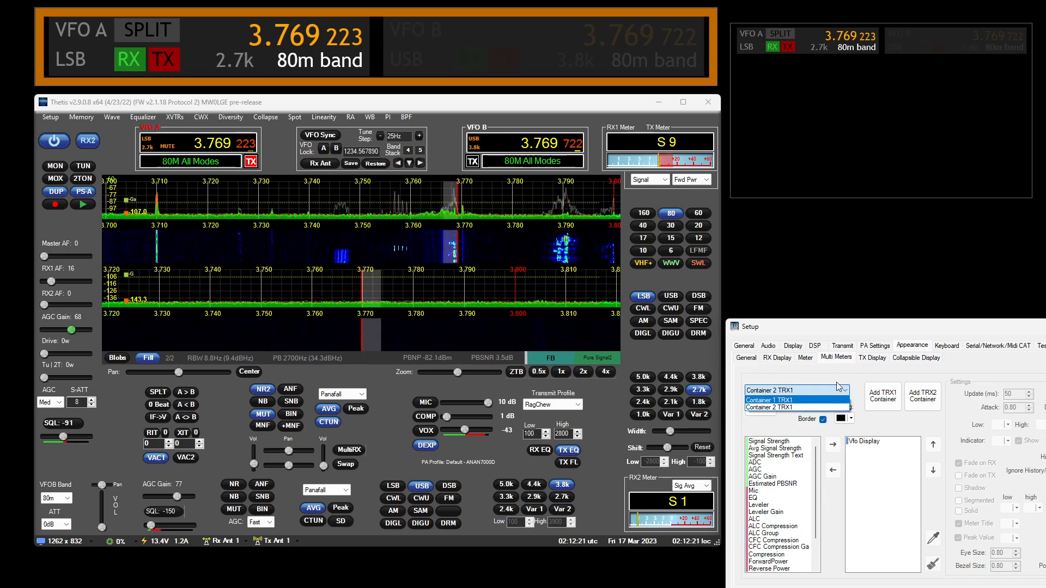
left_click(771, 401)
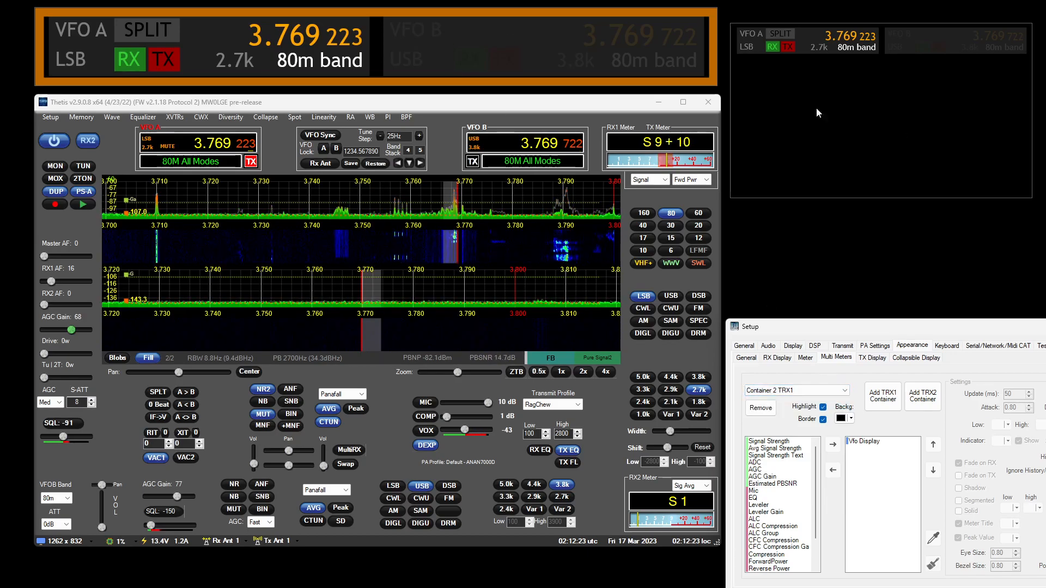
left_click(822, 407)
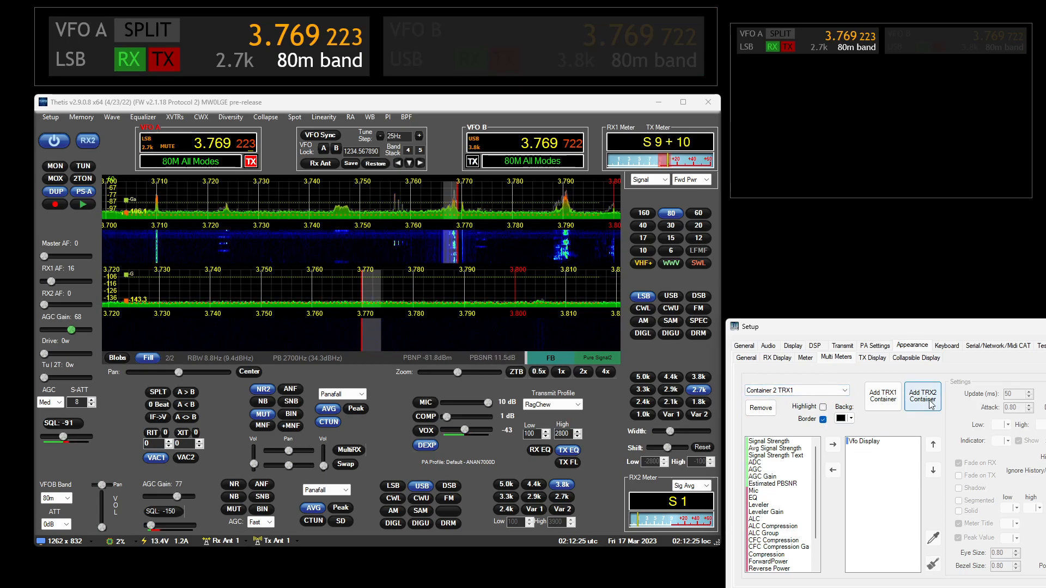
- Add a TRX2 container, reduce its height and place it directly below Container 1 TRX1
left_click(930, 404)
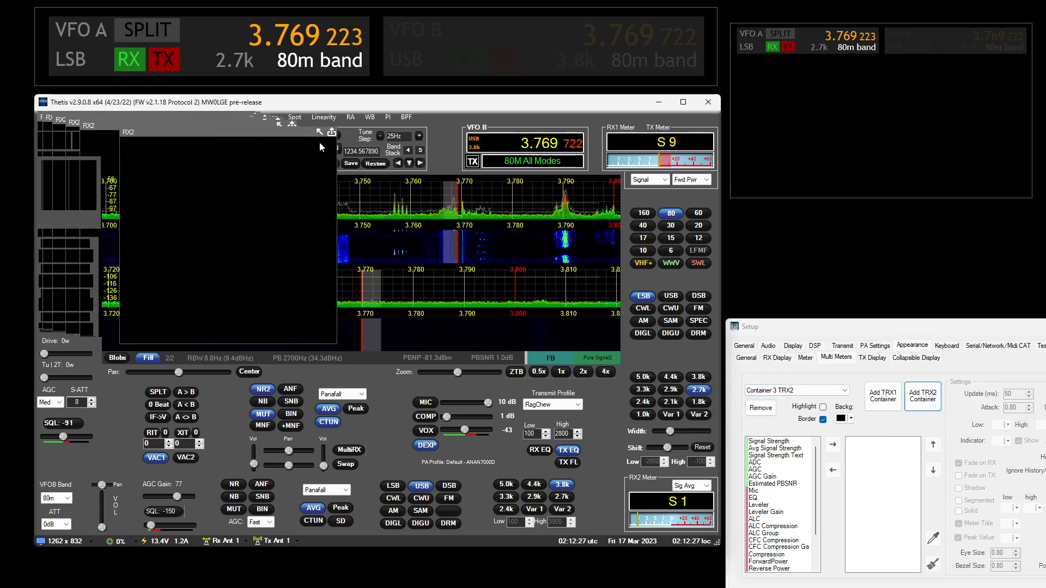
mouse_move(456, 223)
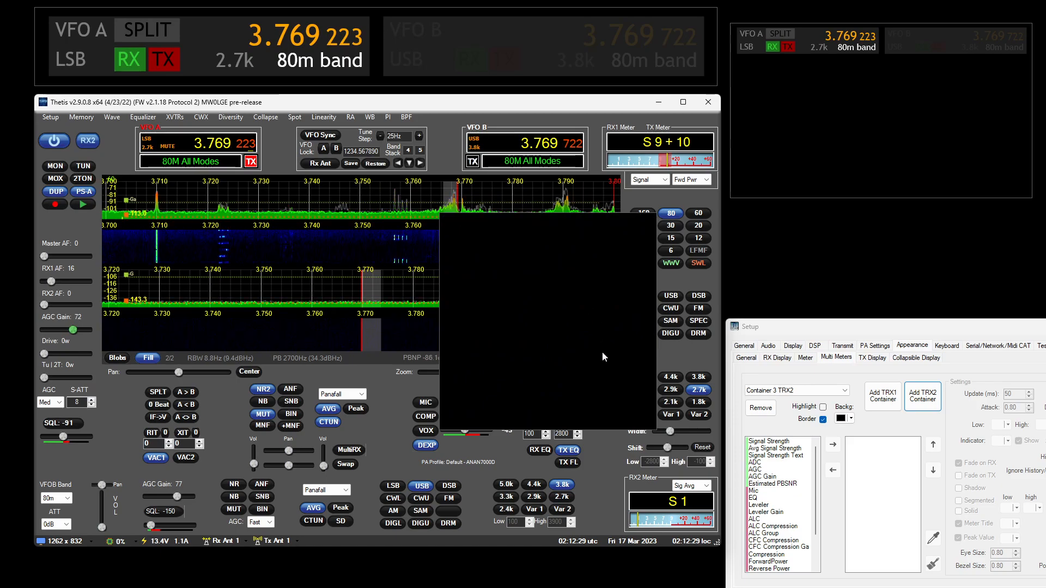
left_click_drag(654, 425, 672, 291)
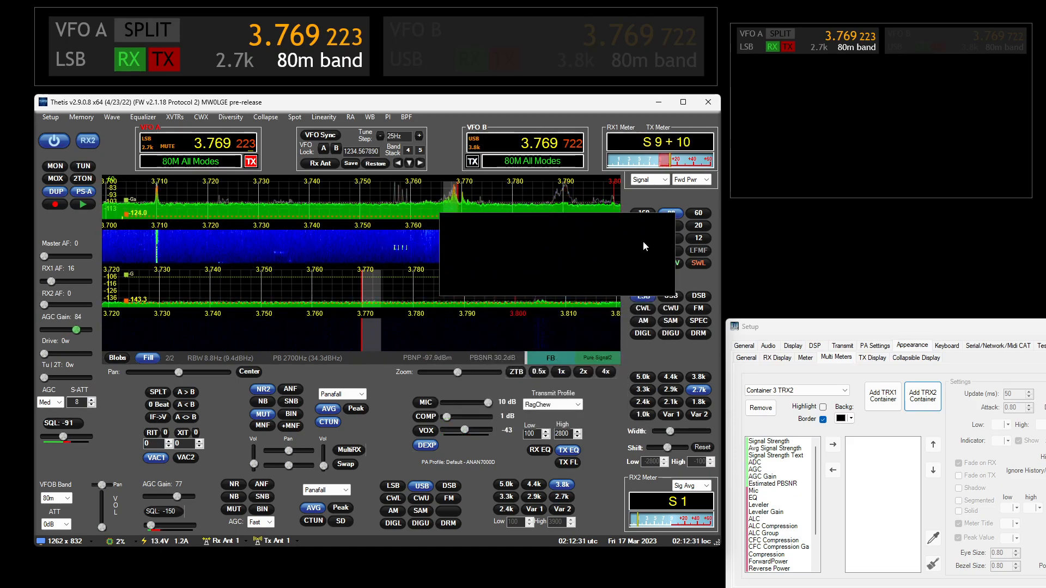
left_click_drag(565, 224, 853, 214)
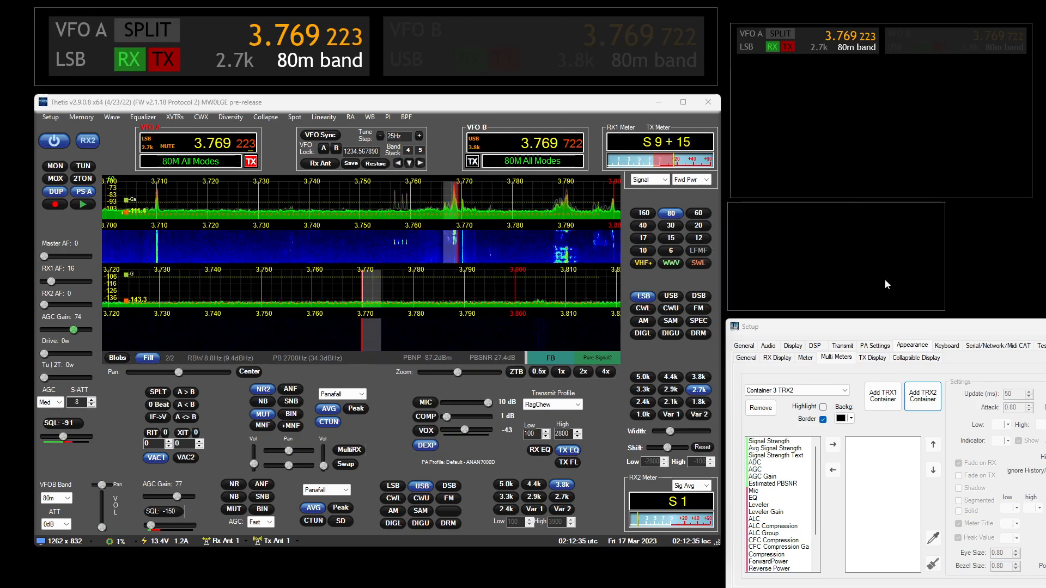
- Add a Vfo Display to Container 3 TRX2, widen the container to match the one above it, and close Setup
left_click(816, 545)
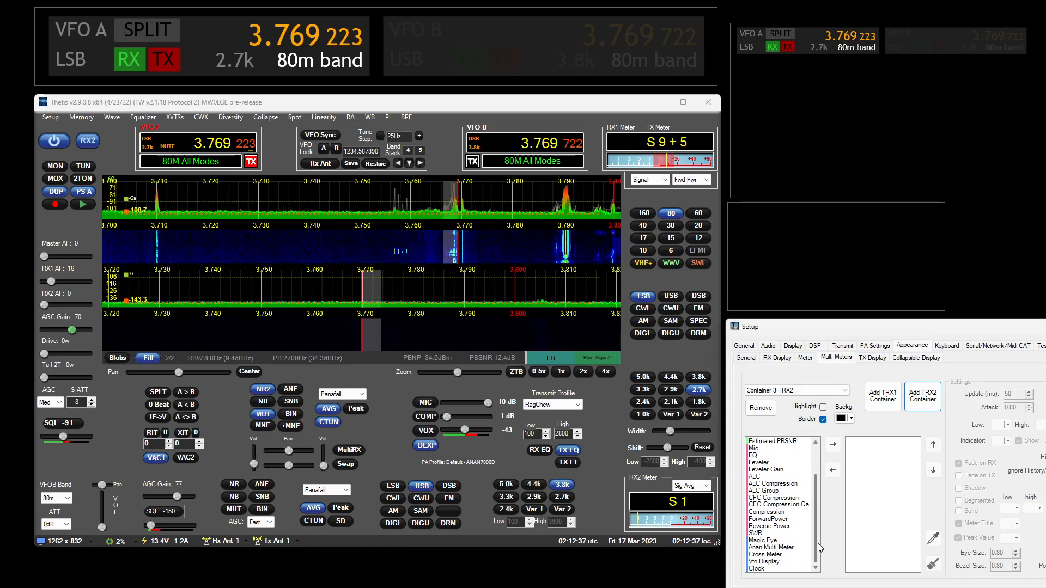
double_click(777, 562)
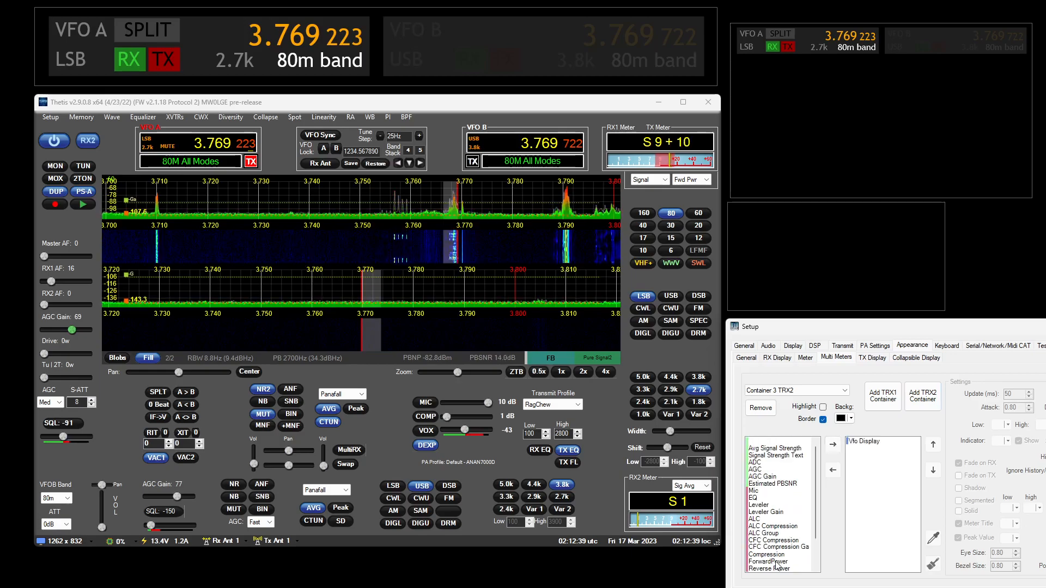
left_click_drag(941, 309, 1032, 304)
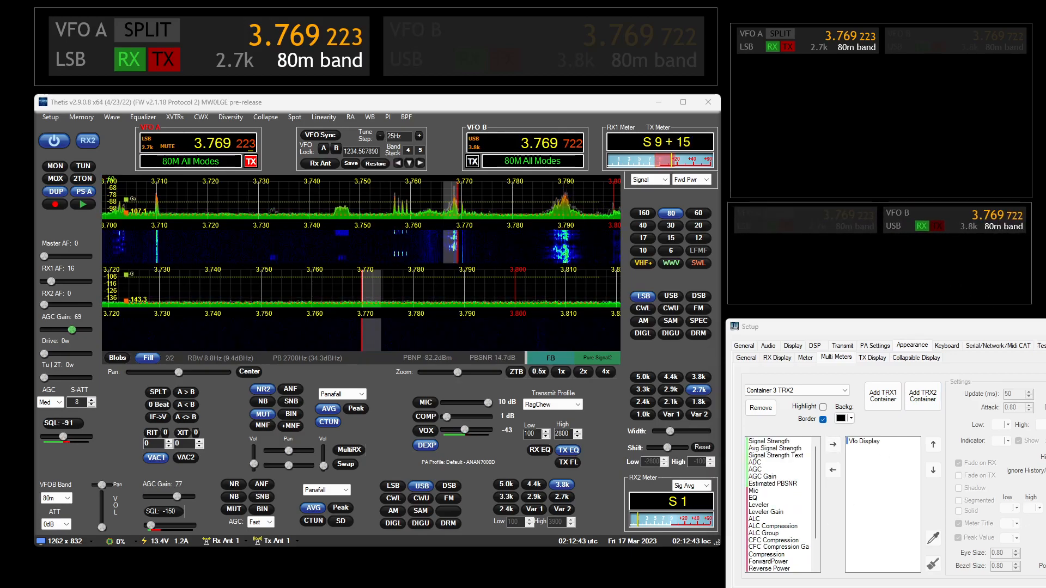
key("alt+F4")
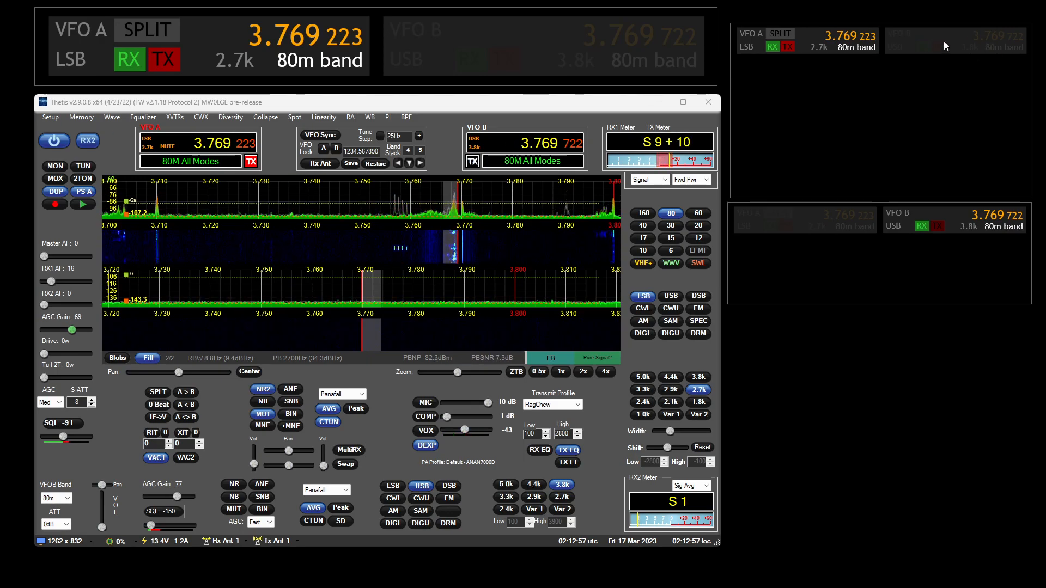
- Tune VFO B down to 3.759 722 and back up to 3.769 722
scroll(556, 145, "down", 2)
scroll(556, 144, "down", 5)
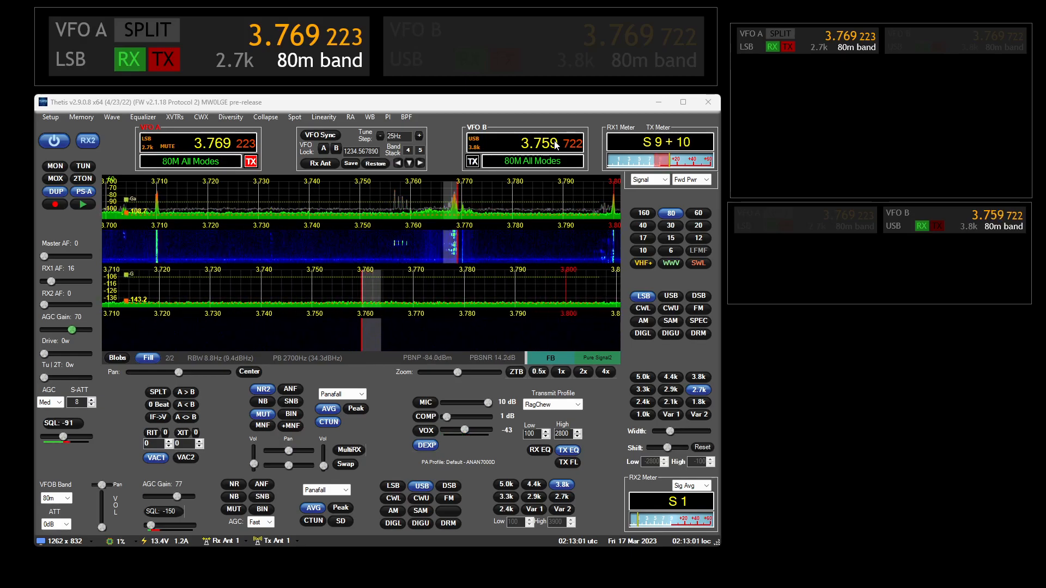
scroll(555, 145, "down", 2)
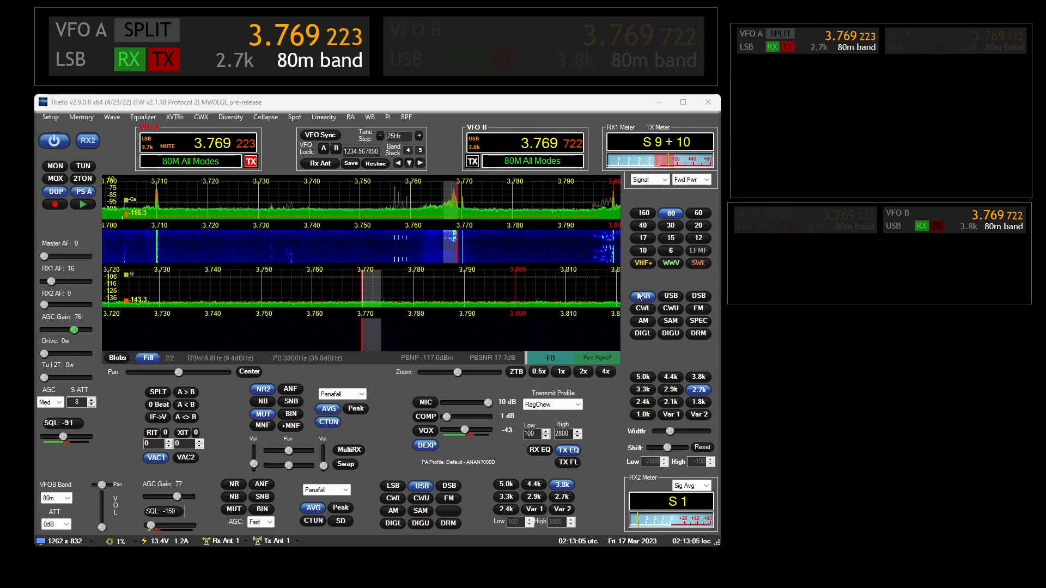
- Switch VFO B to the 40m band and set its mode to LSB
left_click(53, 498)
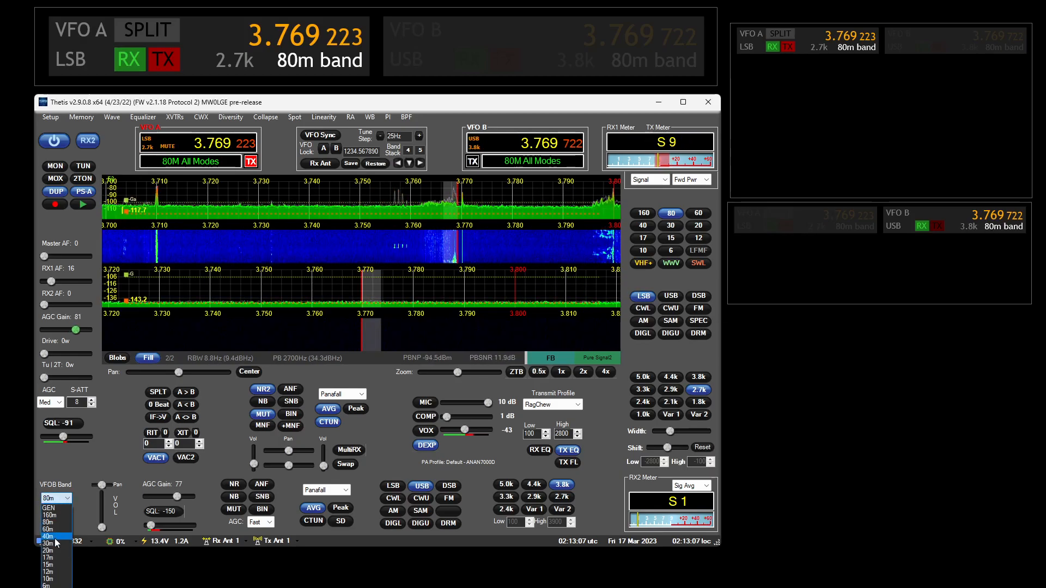
left_click(57, 537)
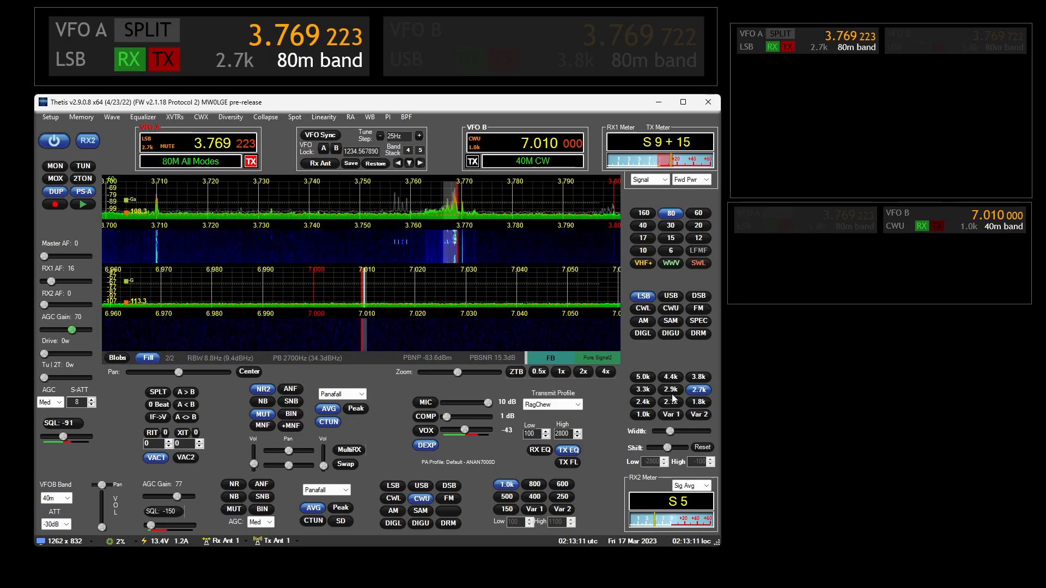
left_click(394, 487)
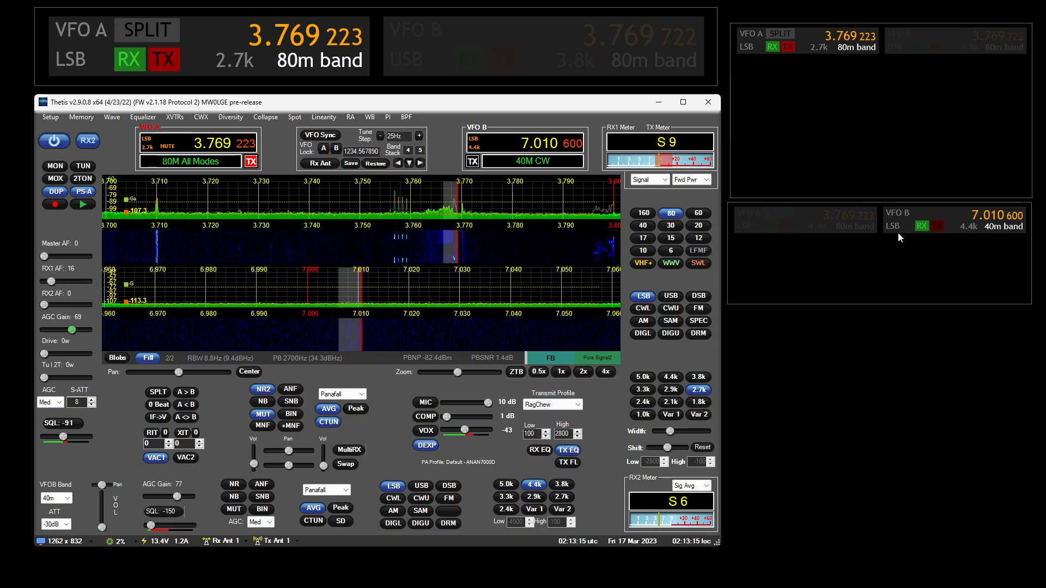
- Try the 3.3k and Var 1 filters on RX2 and return its filter to 4.4k
left_click(504, 494)
left_click(536, 486)
left_click(508, 496)
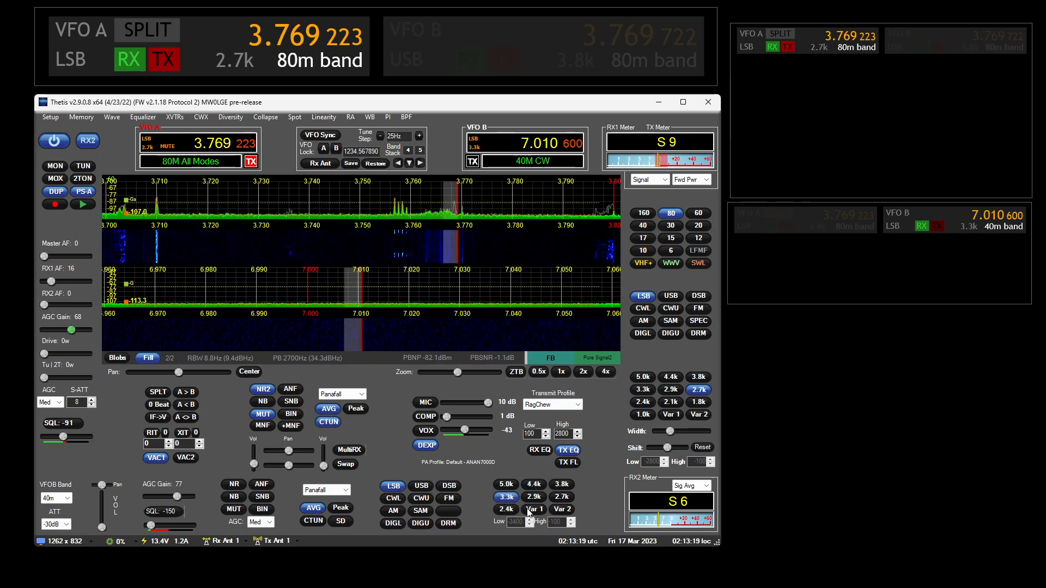
left_click(532, 510)
left_click(536, 486)
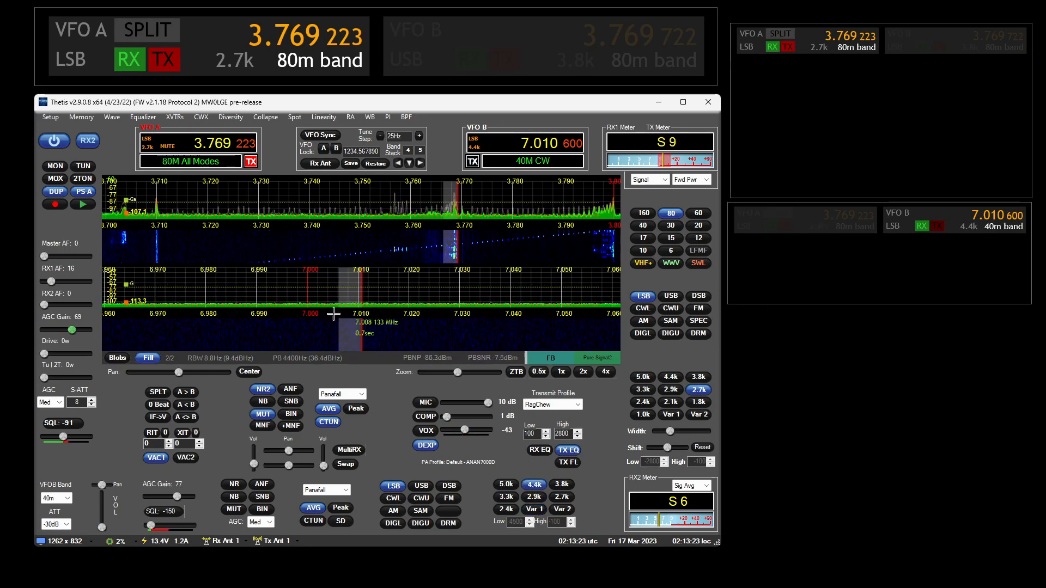
- Enable MultiRX and tune the sub VFO up to 3.653 150
left_click(350, 450)
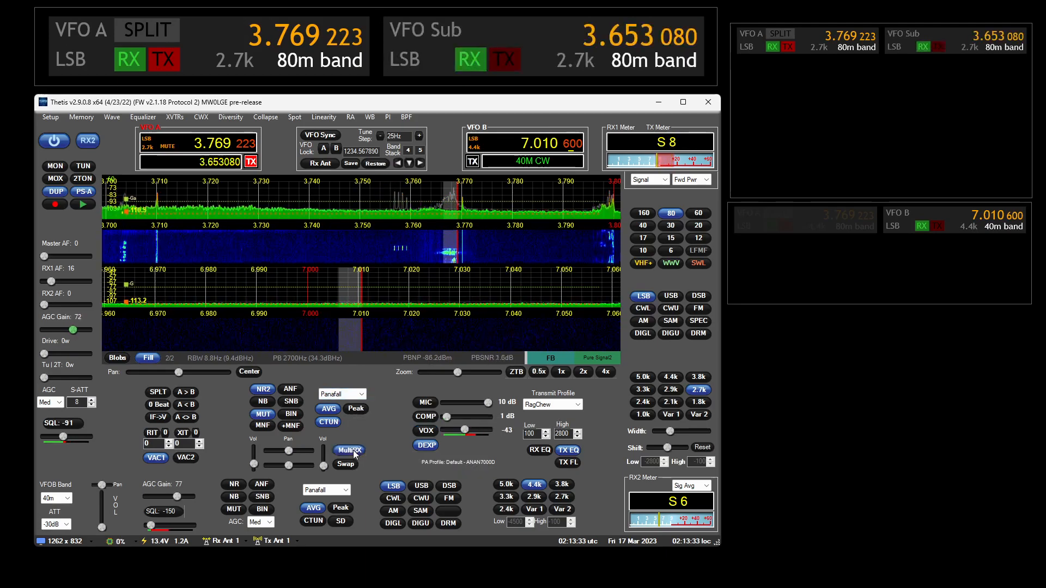
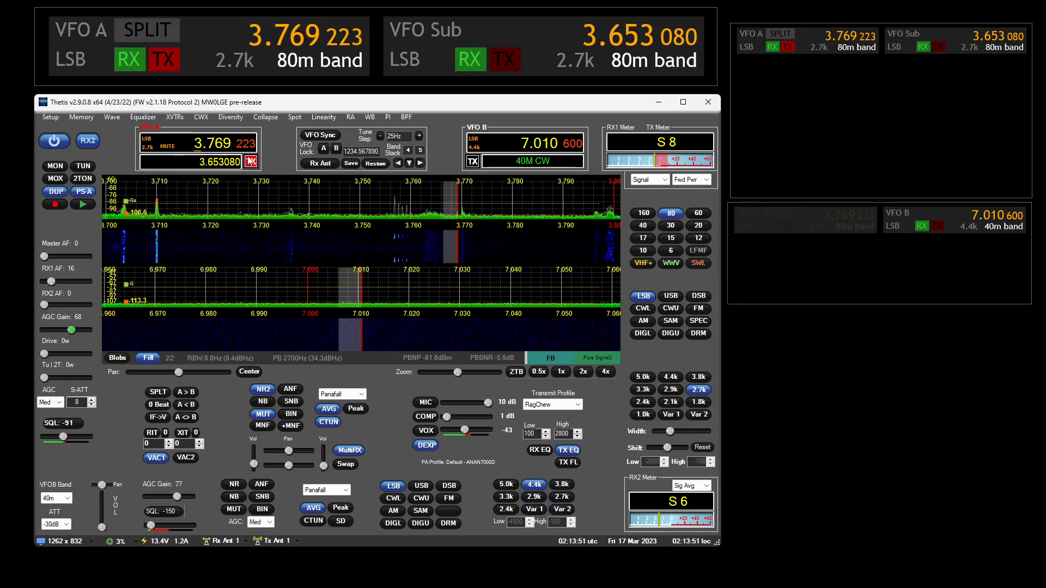
scroll(231, 165, "up", 2)
scroll(232, 165, "up", 3)
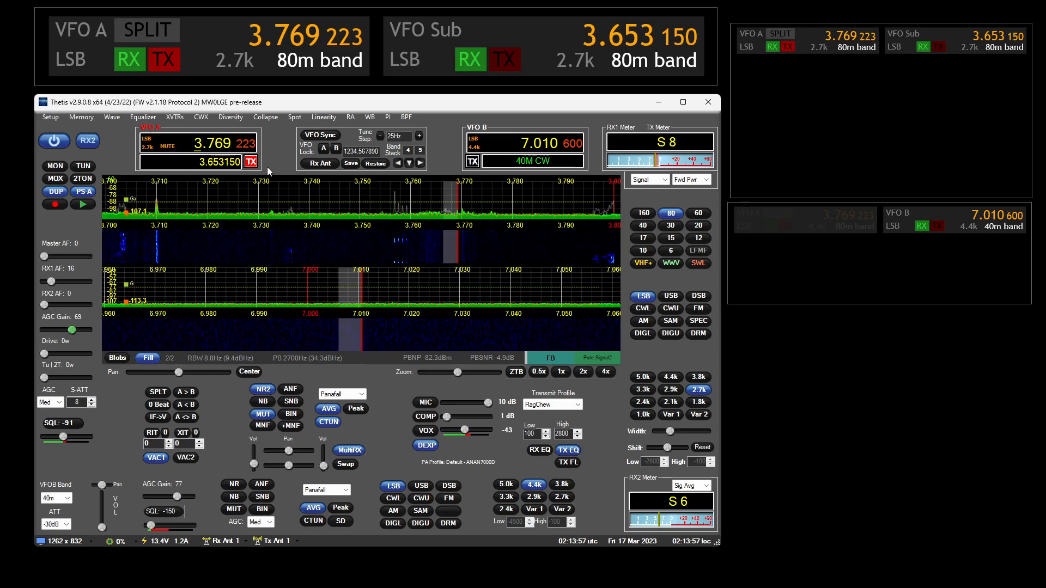
- Turn on split, transmit on the sub VFO with MOX, and return to receive
left_click(162, 392)
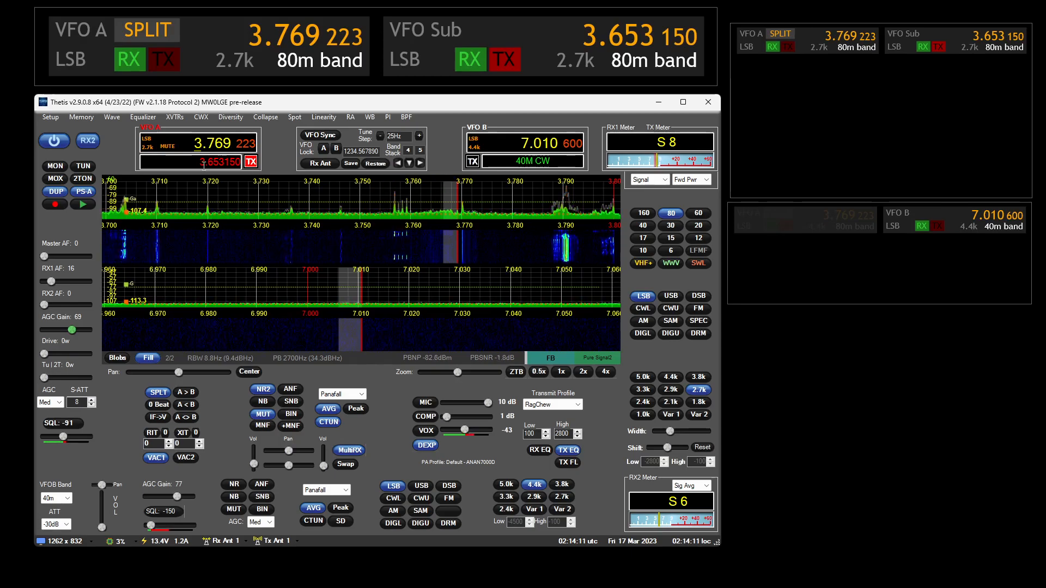
left_click(56, 179)
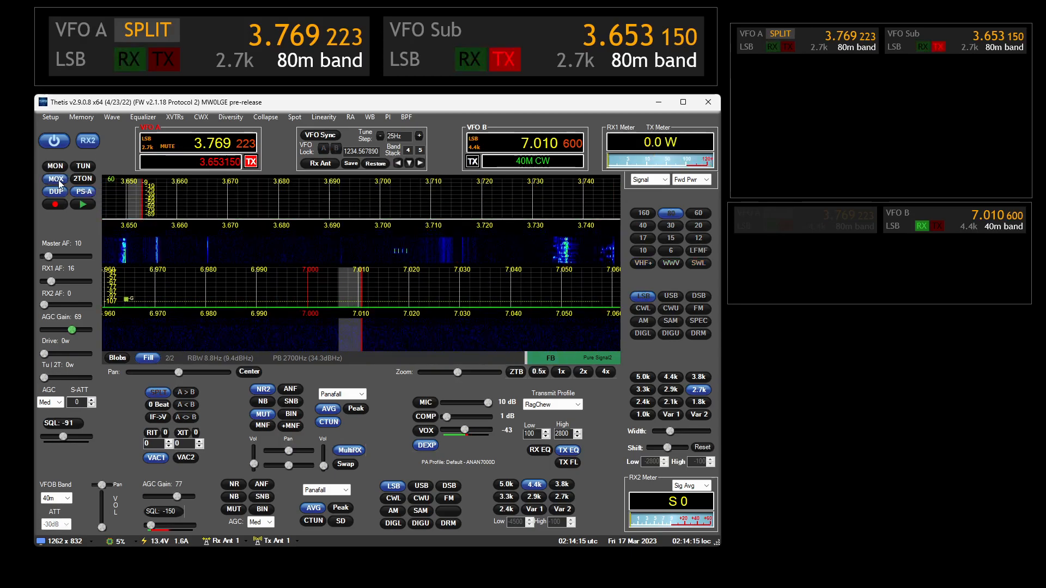
left_click(59, 181)
left_click(59, 181)
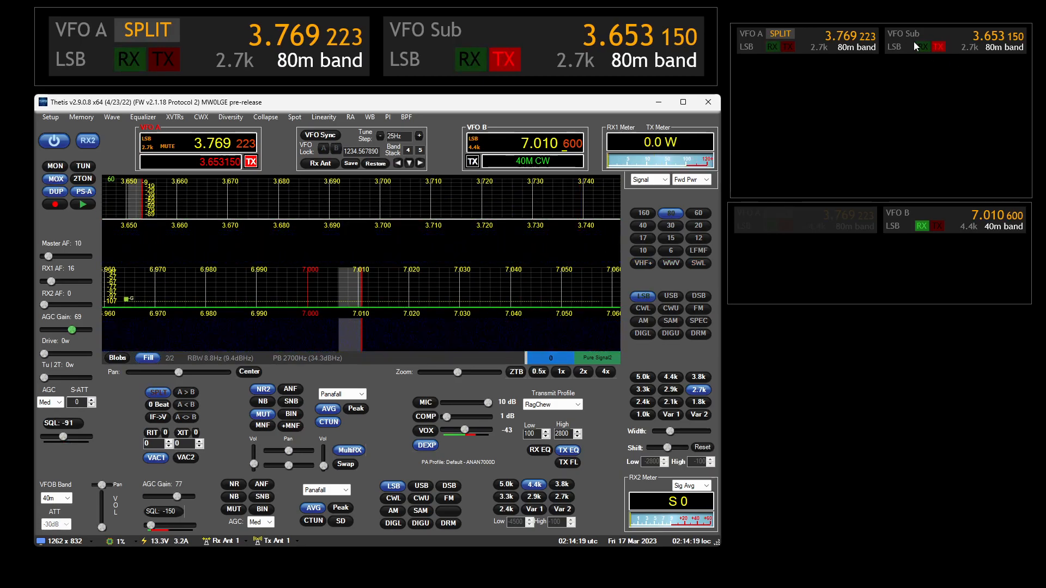
left_click(58, 179)
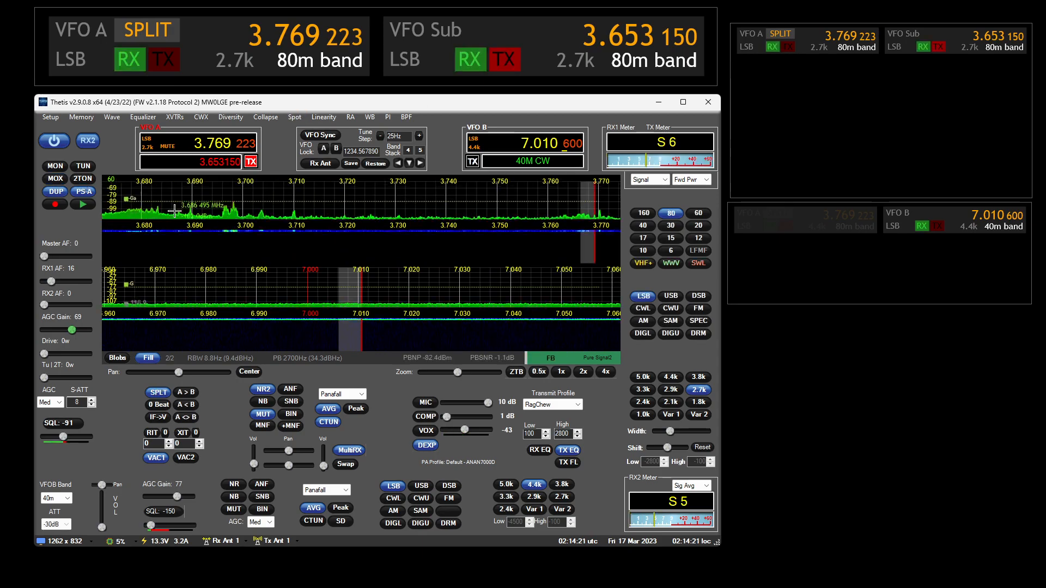
- Turn off RX2, take the Vfo Display out of Container 3 TRX2 and remove that container
left_click(87, 140)
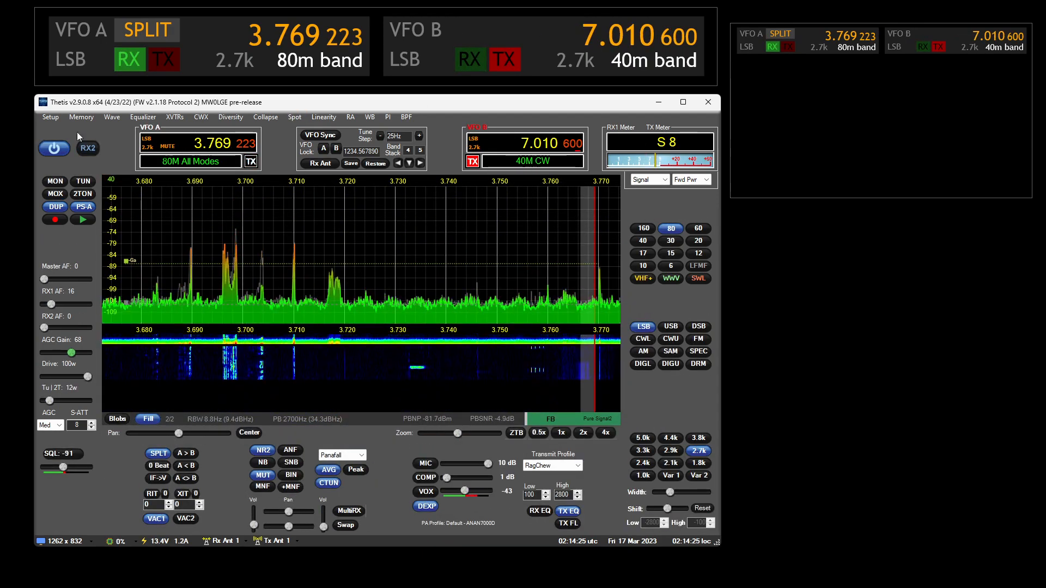
left_click_drag(850, 326, 450, 251)
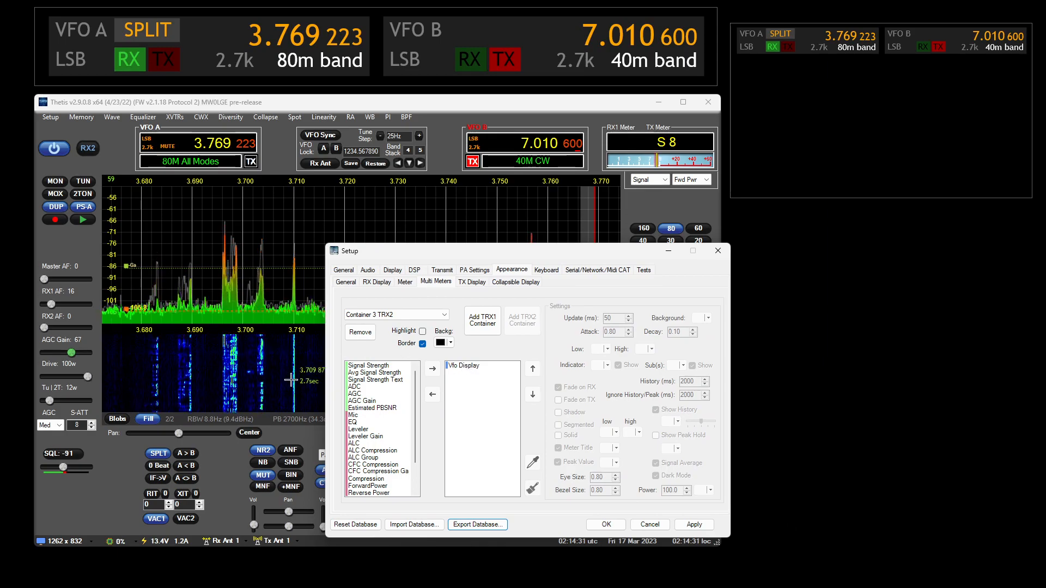
double_click(473, 367)
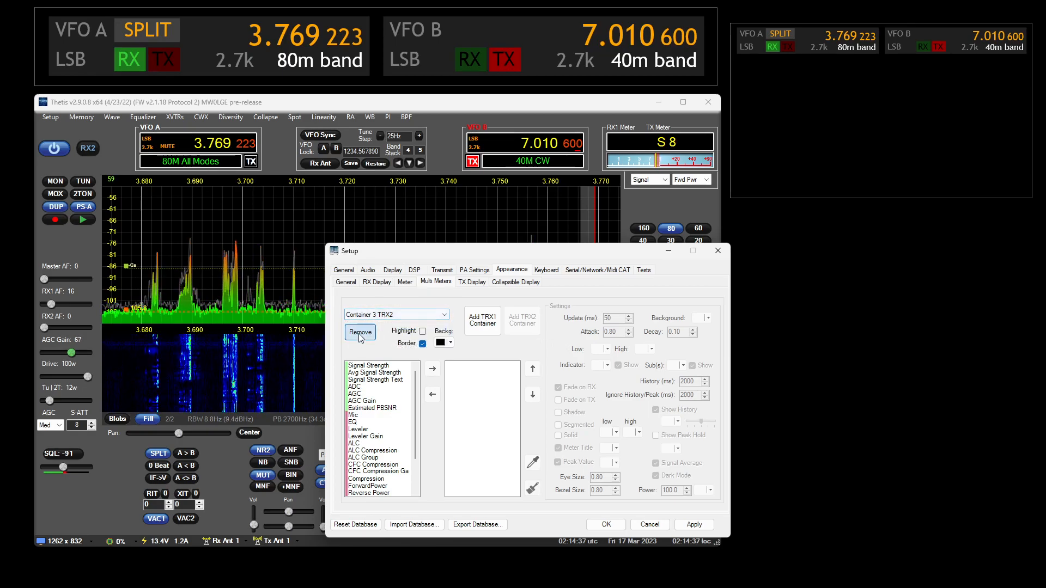
- Highlight the remaining TRX1 containers to identify them, remove the wide Container 2 TRX1 and switch the highlight off
left_click(442, 315)
left_click(438, 322)
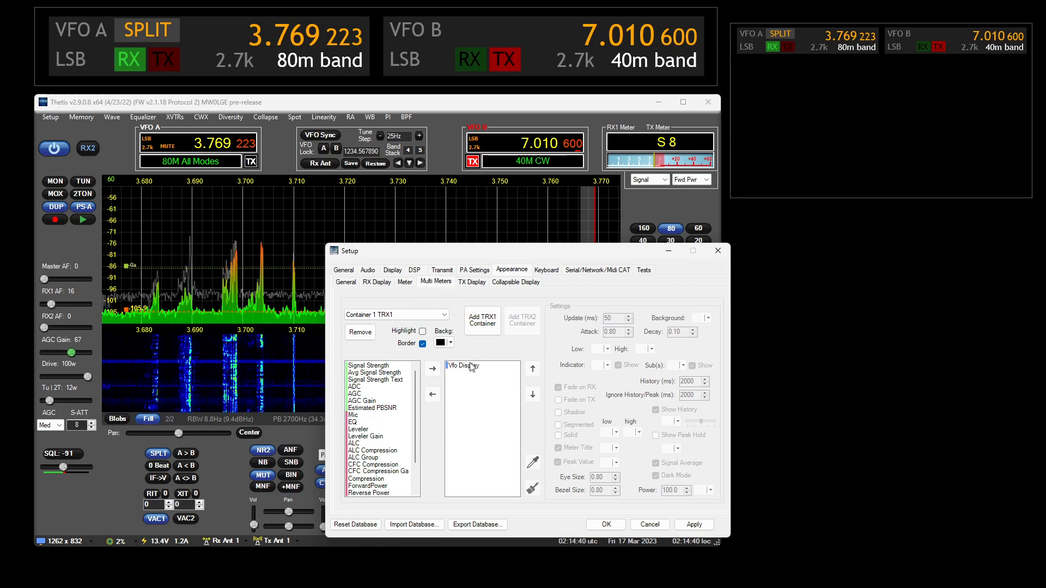
left_click(422, 331)
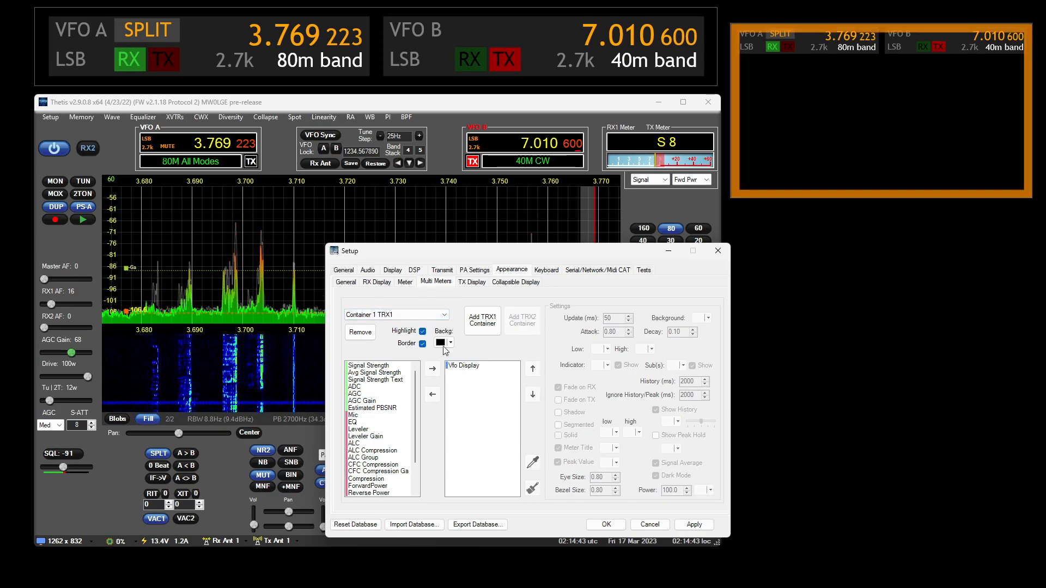
scroll(435, 319, "down", 1)
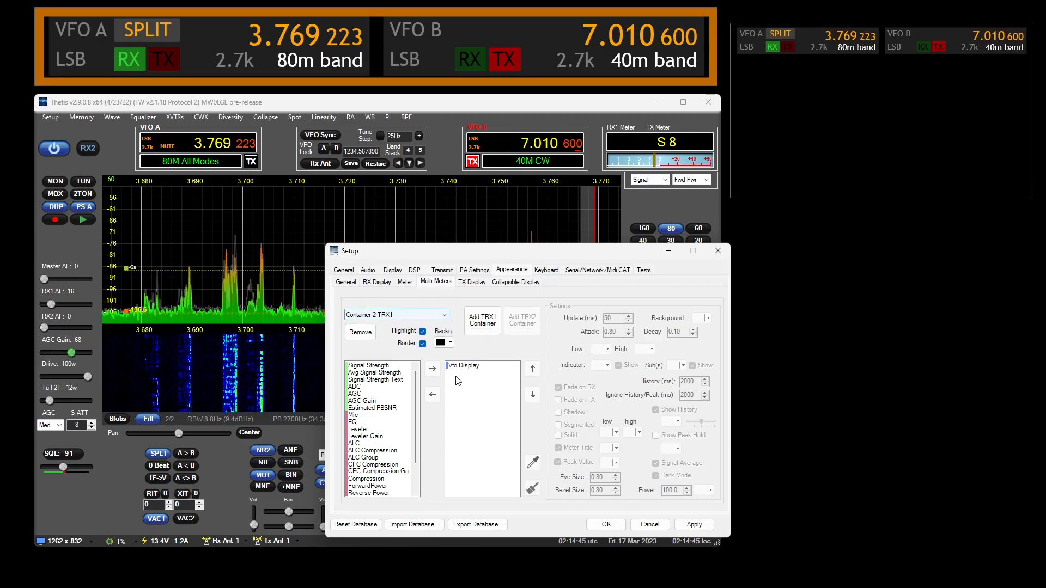
left_click(360, 332)
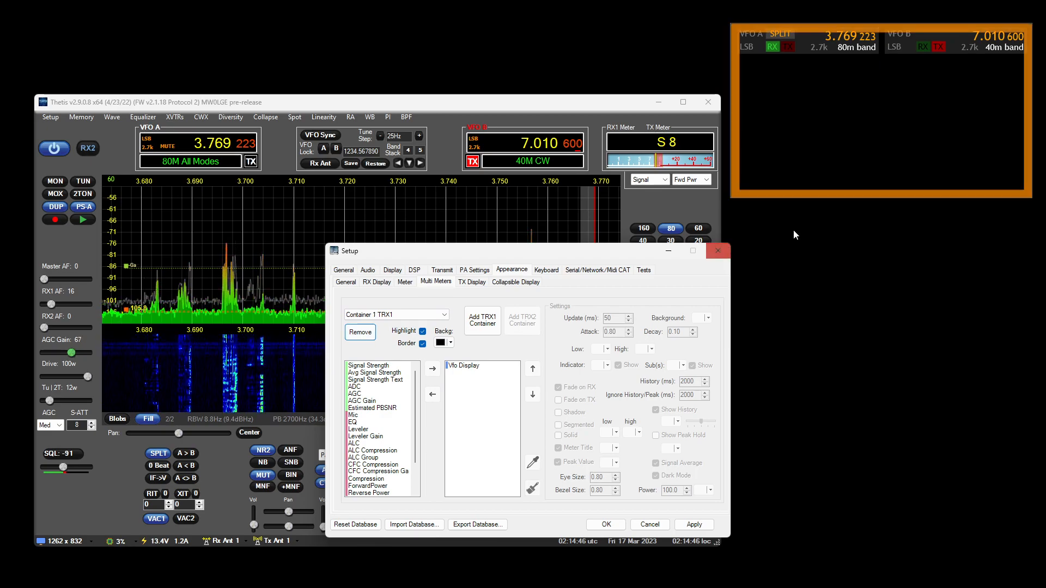
left_click(423, 331)
- Increase the height of Container 1 TRX1 and turn split off
left_click_drag(1017, 207, 1032, 333)
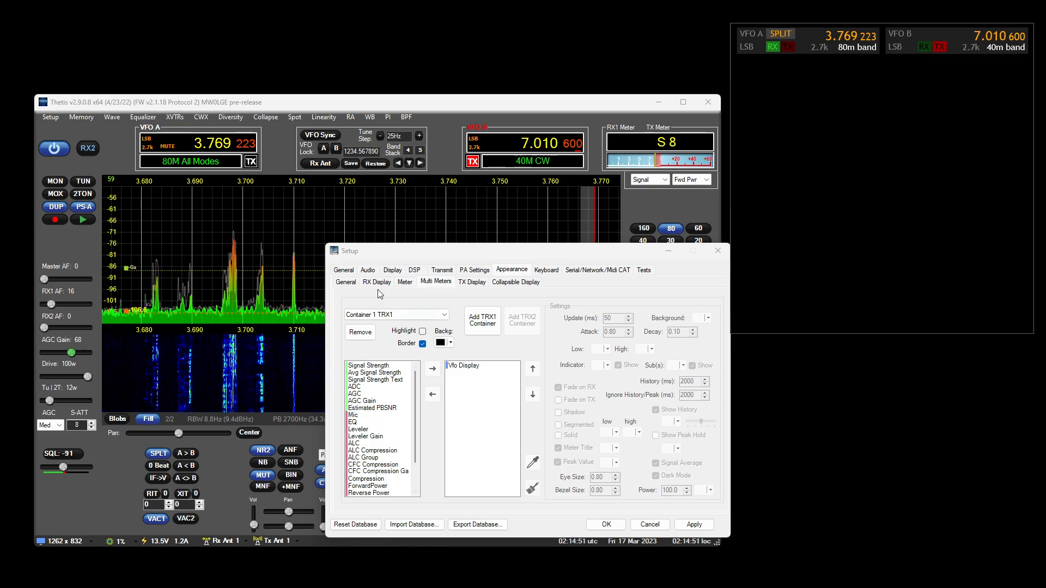
left_click_drag(467, 252, 345, 180)
left_click(159, 454)
left_click(709, 336)
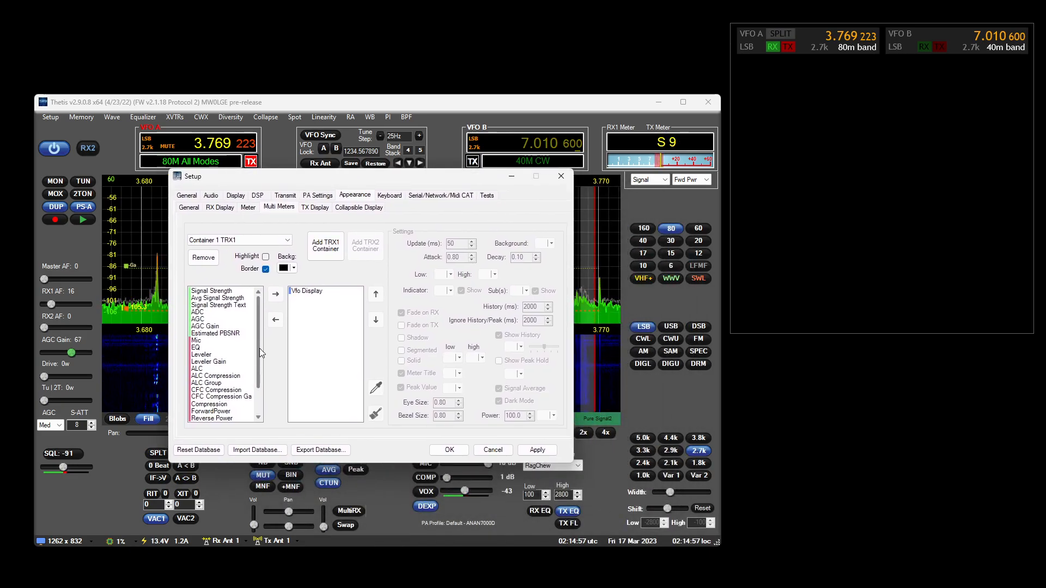
- Add the Magic Eye and Anan Multi Meter below the Vfo Display in Container 1 TRX1
scroll(259, 348, "down", 2)
double_click(223, 398)
scroll(223, 402, "down", 2)
double_click(223, 404)
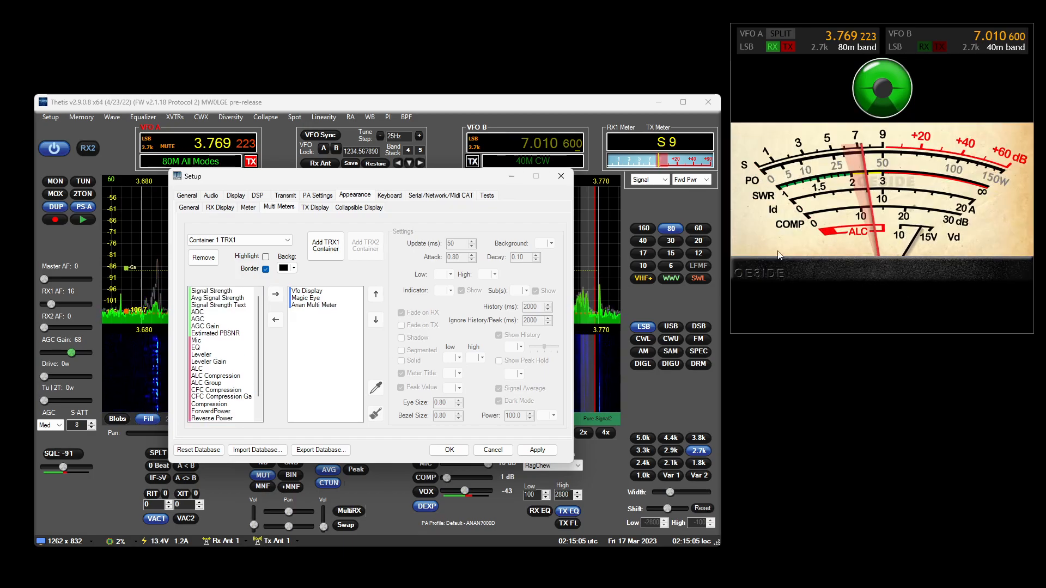
- Add a Cross Meter to Container 1 TRX1 and stretch the container downward to fit all its meters
scroll(221, 408, "down", 2)
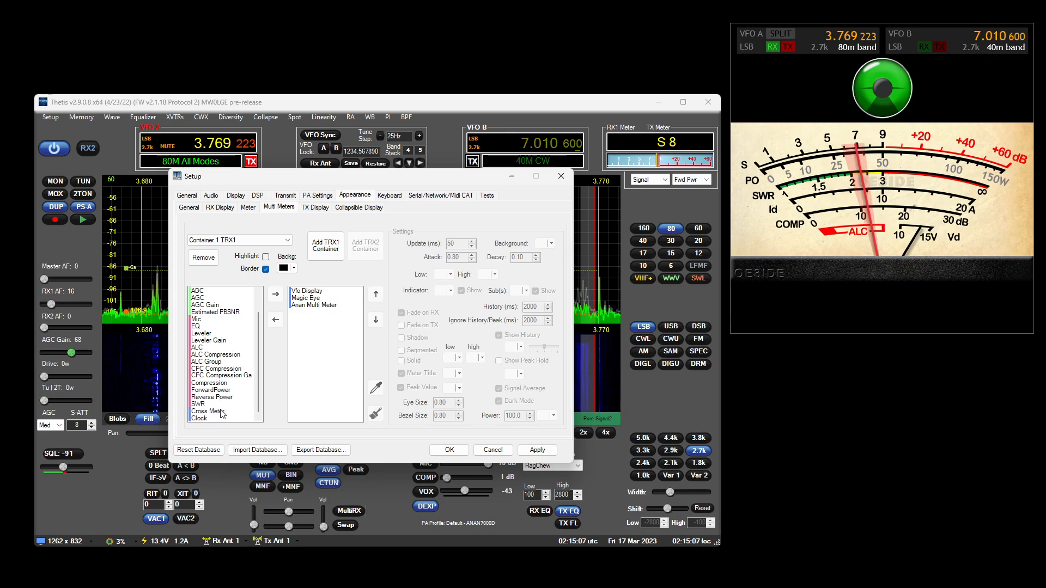
double_click(222, 412)
left_click_drag(1028, 330, 1015, 509)
- Move the Cross Meter up to directly below the Vfo Display and back down to the end of the list
left_click(321, 312)
left_click(376, 295)
left_click(375, 295)
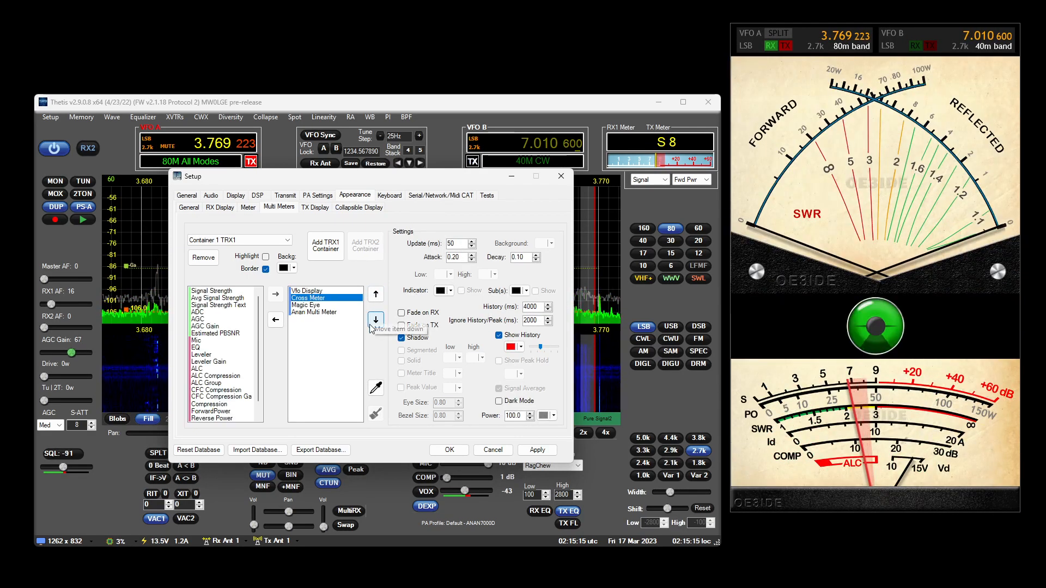
left_click(375, 321)
left_click(375, 321)
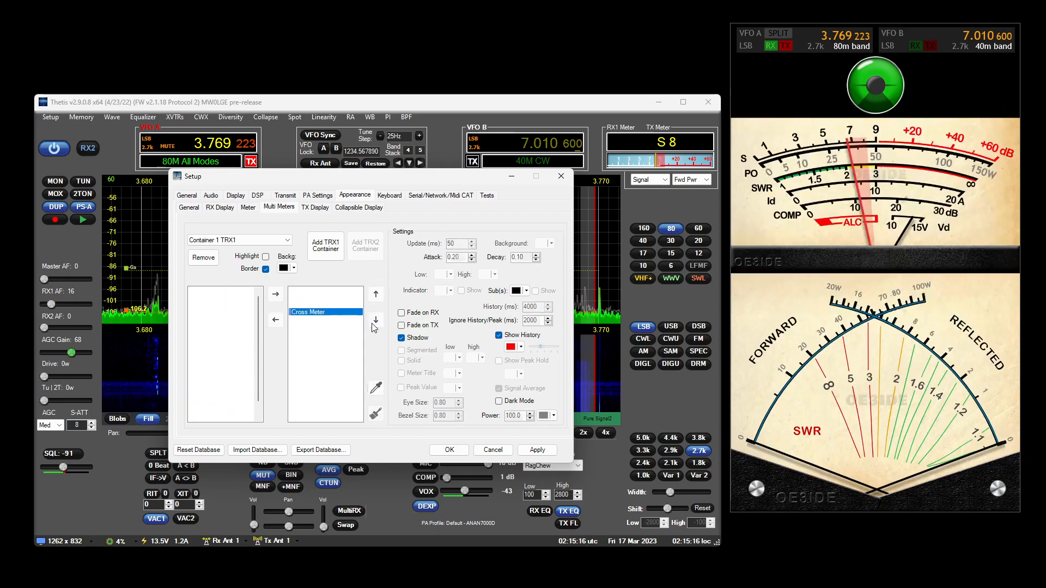
- Remove the Cross Meter from Container 1 TRX1 and add it to a new TRX1 container, moving Setup clear of it
double_click(344, 314)
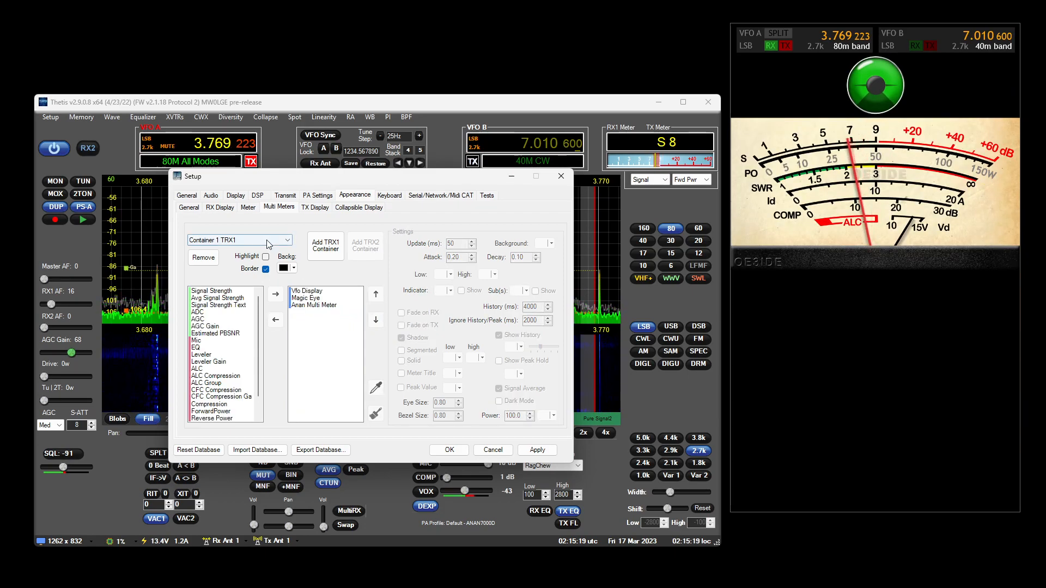
left_click(330, 257)
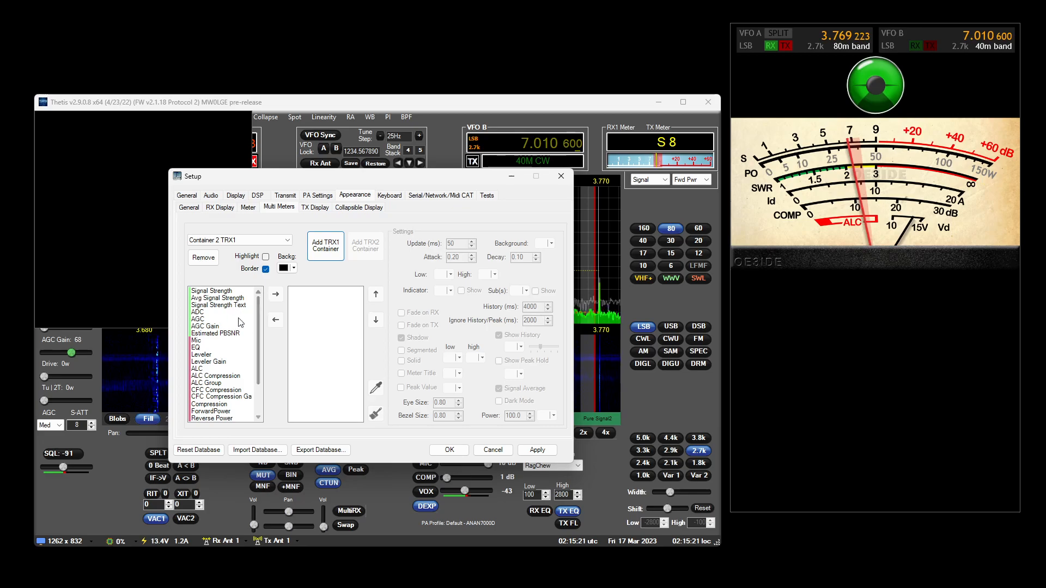
scroll(218, 403, "down", 2)
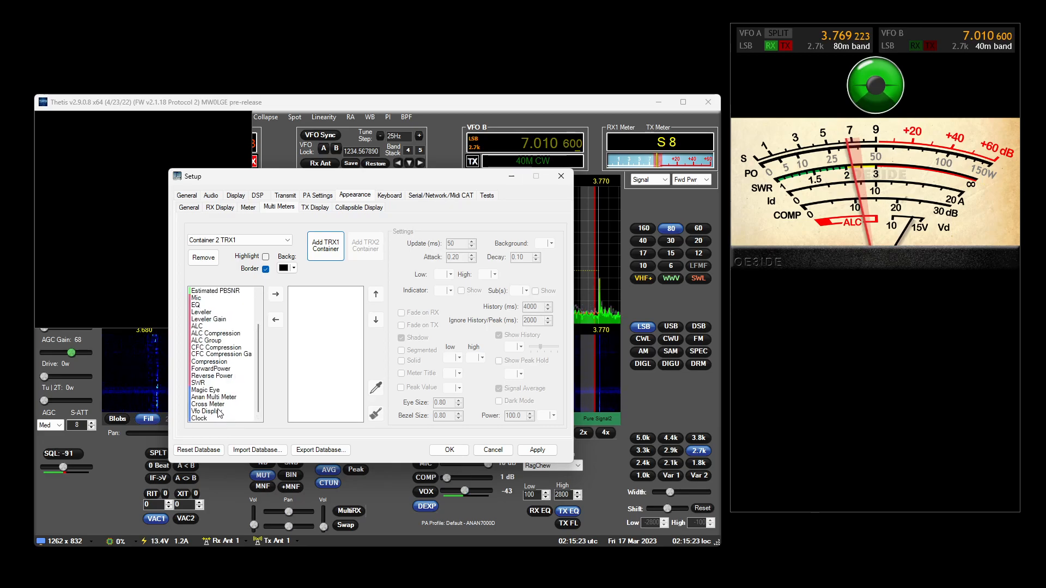
double_click(218, 405)
left_click_drag(336, 185, 442, 170)
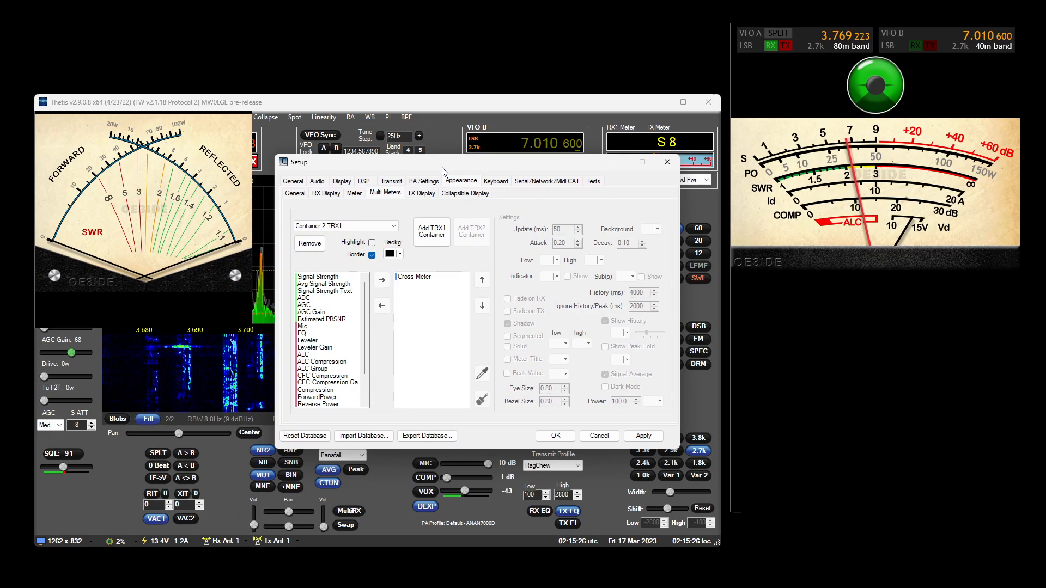
- Try Fade on RX for the Cross Meter in Container 2 TRX1 and switch it back off
left_click(420, 278)
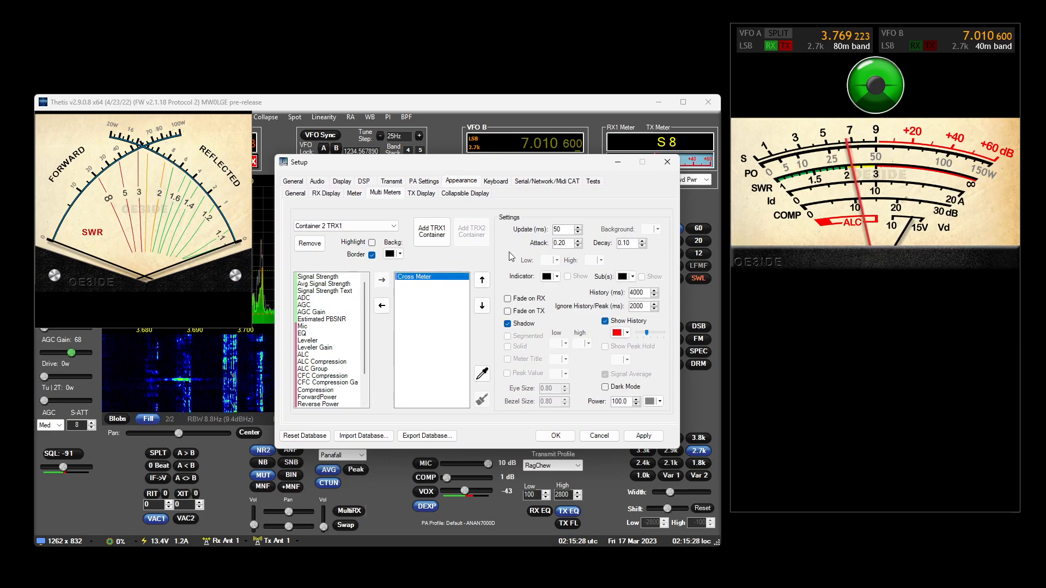
left_click(532, 300)
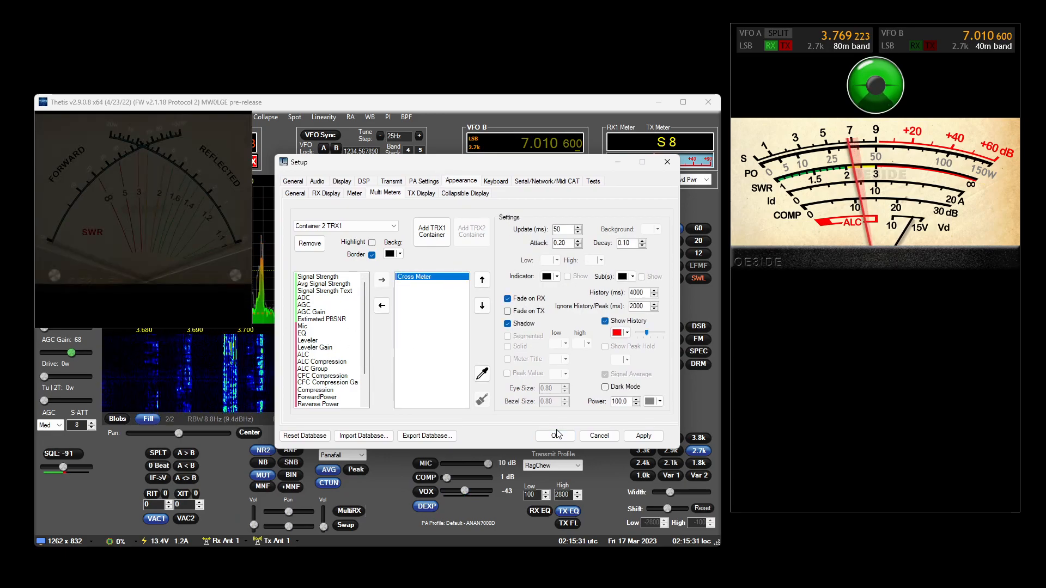
left_click(533, 304)
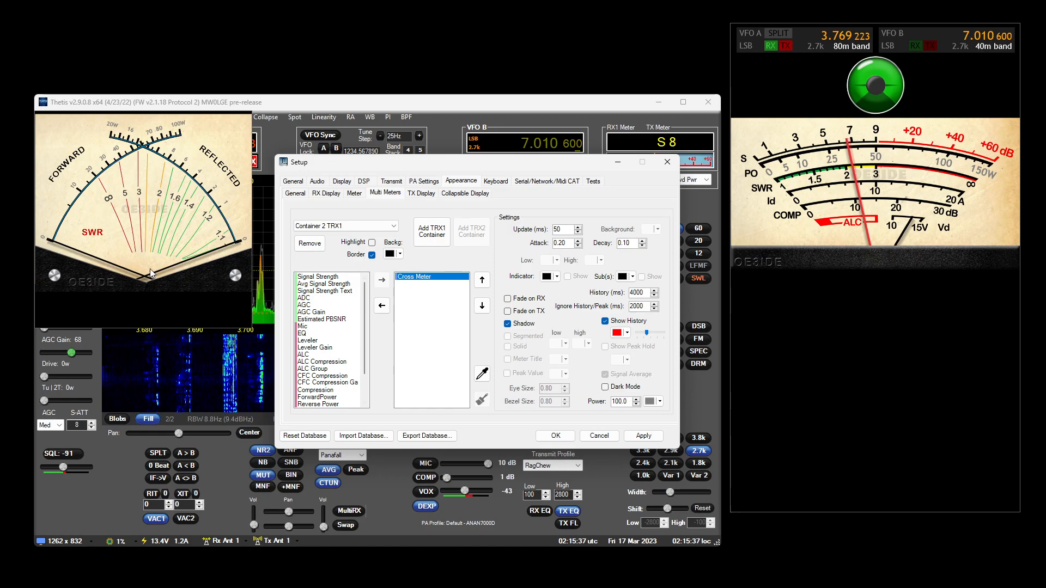
- Toggle the Cross Meter's Shadow option to compare the needles with and without it, leaving Shadow off
left_click(519, 328)
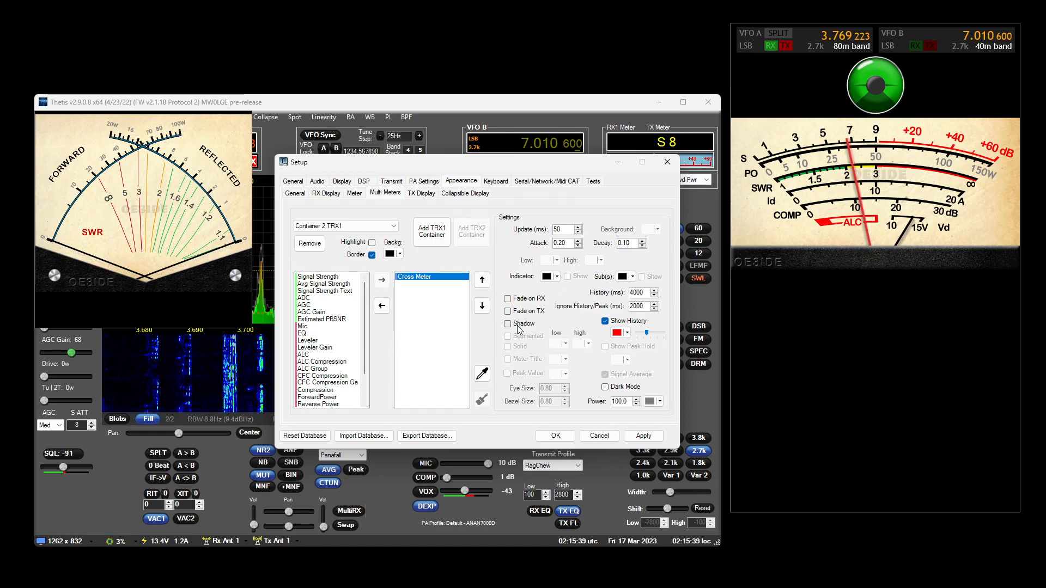
left_click(518, 329)
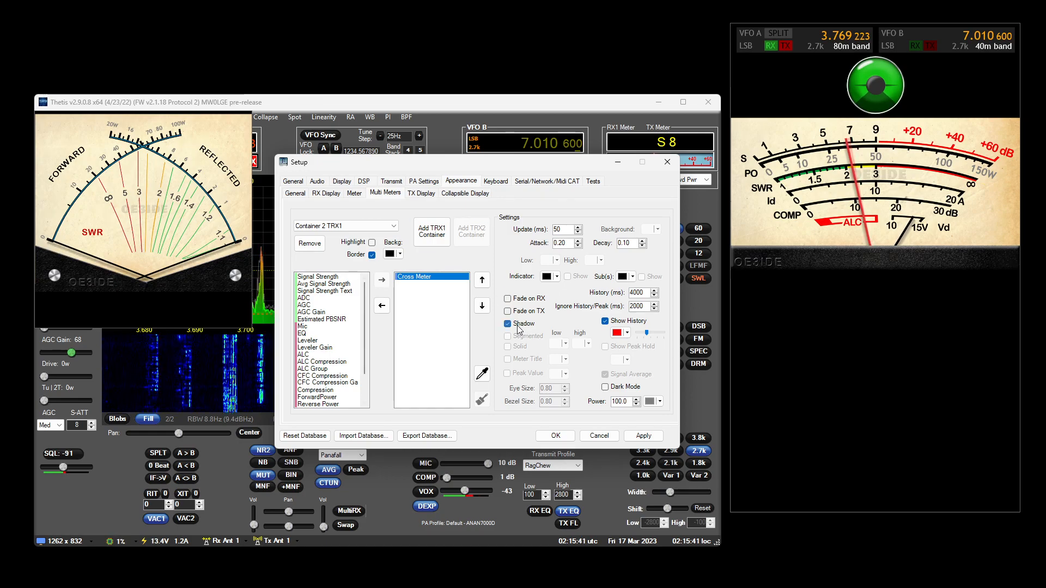
left_click(519, 328)
left_click(518, 328)
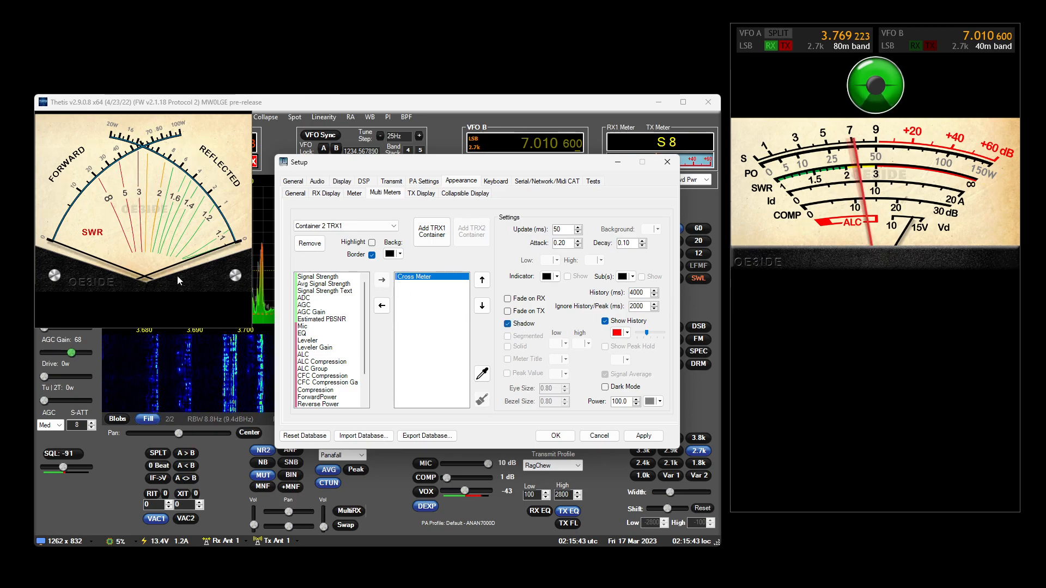
left_click(520, 325)
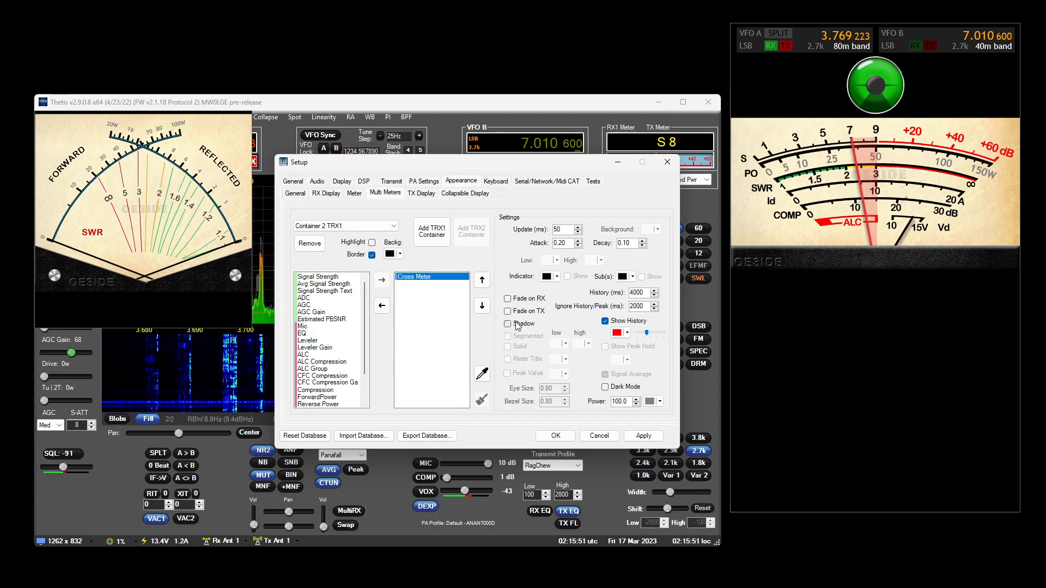
- Move the Cross Meter container over the spectrum, undock it from the main window and enlarge it
left_click_drag(125, 117, 319, 187)
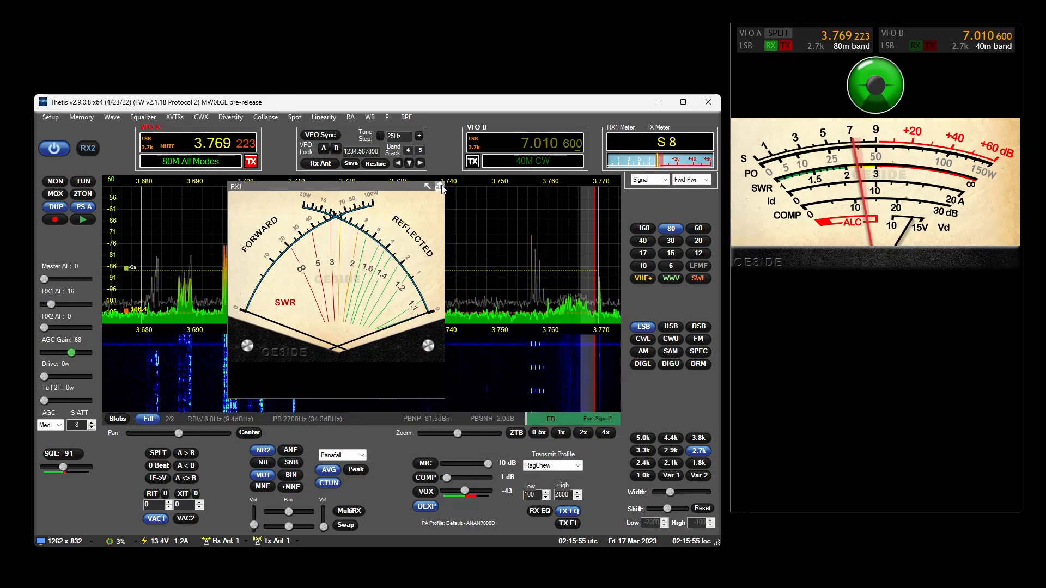
left_click(427, 187)
left_click_drag(230, 142, 273, 261)
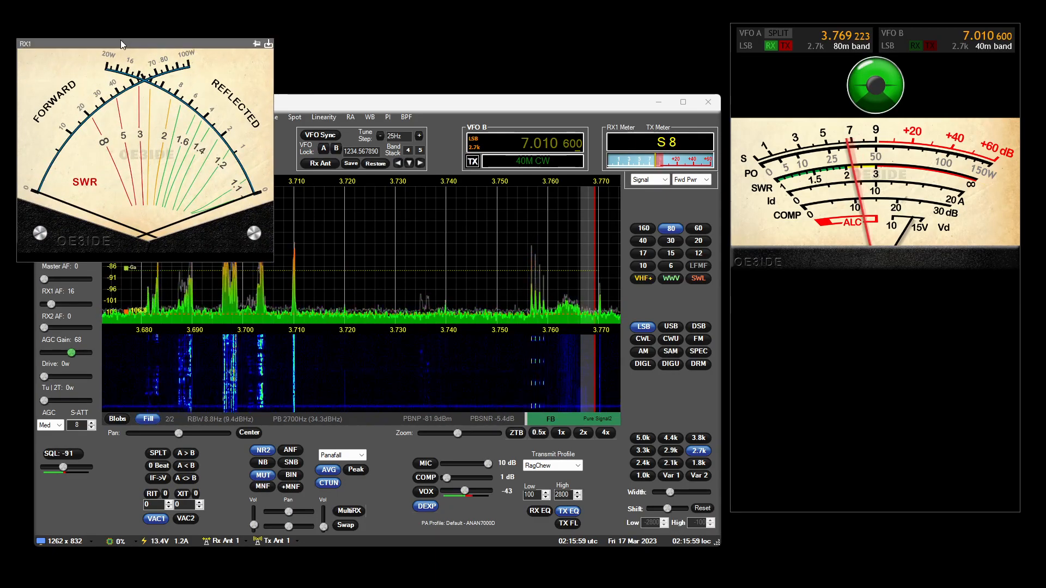
- Shrink Container 1 to fit its meters and place the floating Cross Meter container directly beneath it
left_click_drag(145, 49, 863, 378)
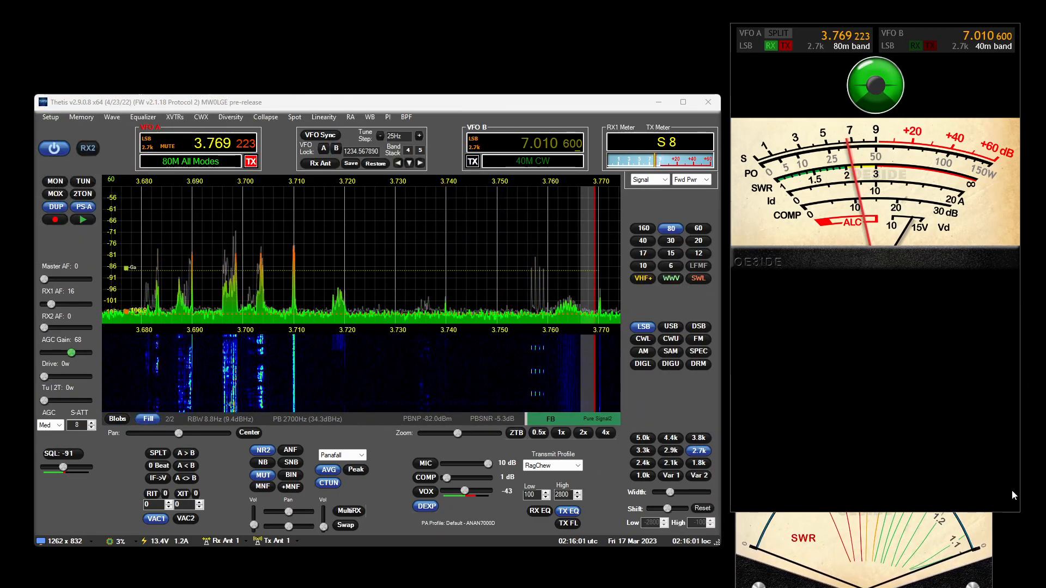
left_click_drag(1019, 512, 1007, 275)
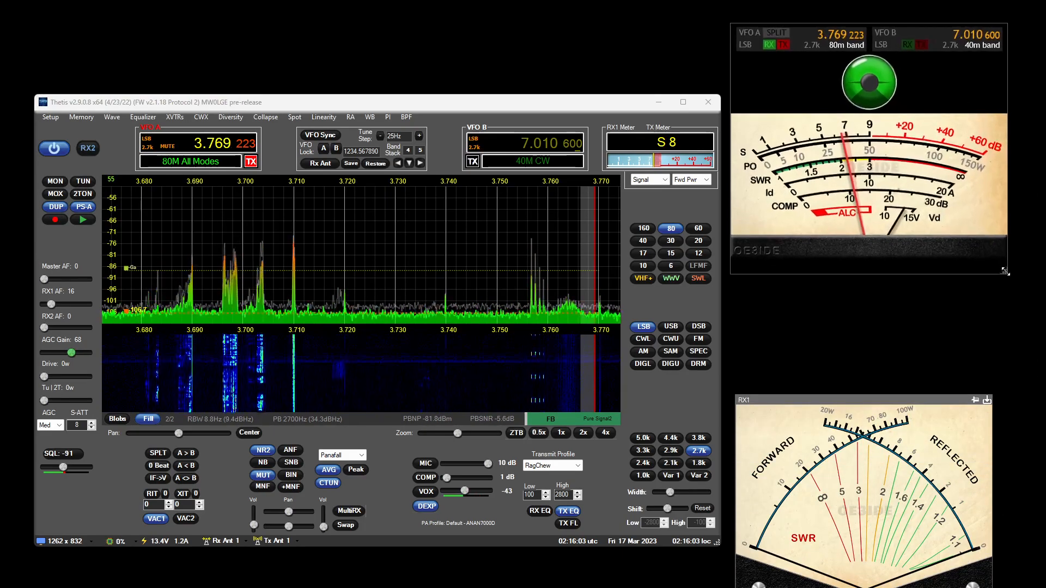
left_click_drag(894, 403, 886, 312)
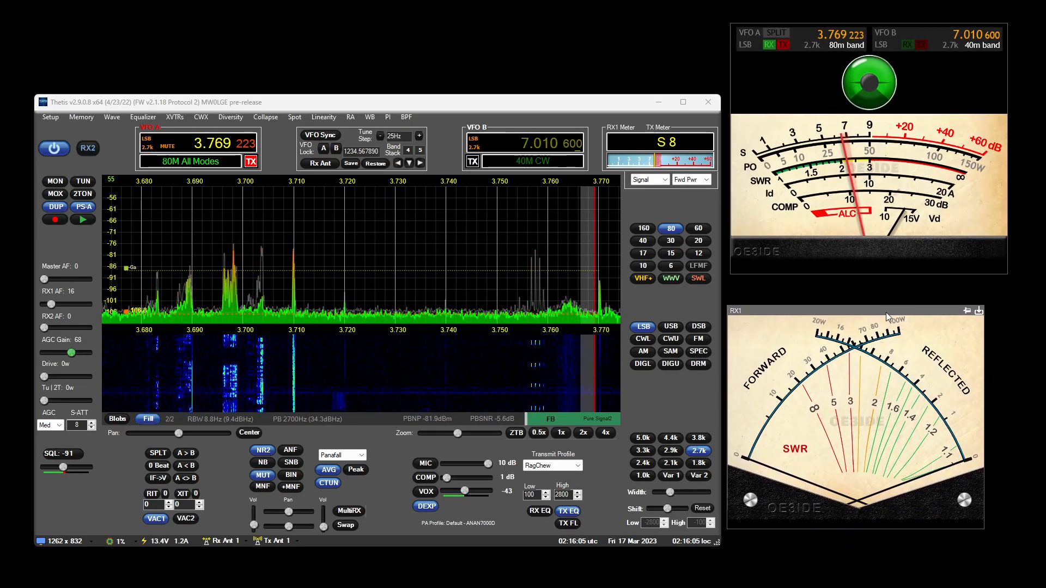
left_click(50, 117)
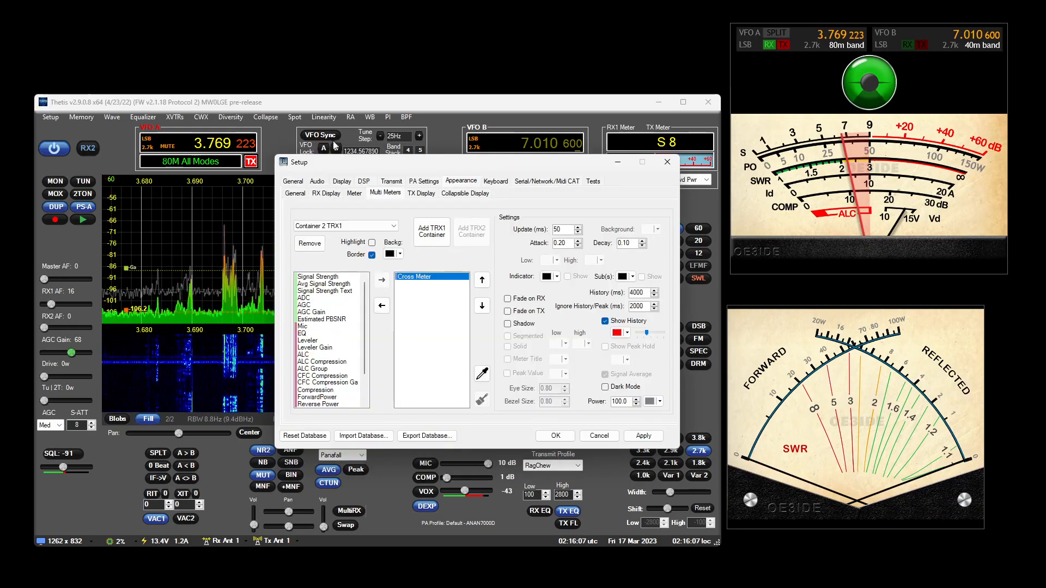
left_click_drag(482, 167, 431, 195)
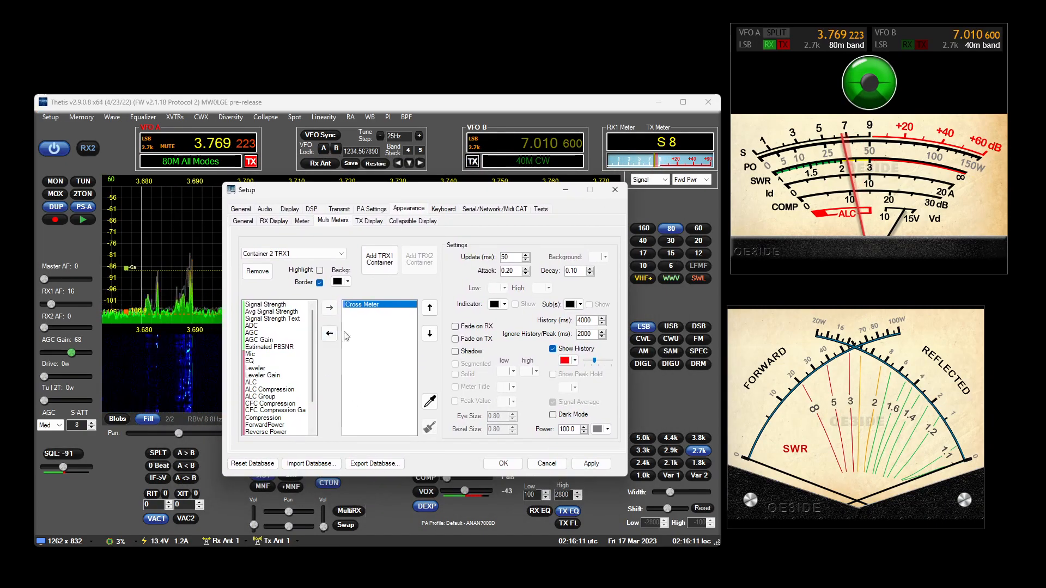
left_click(504, 464)
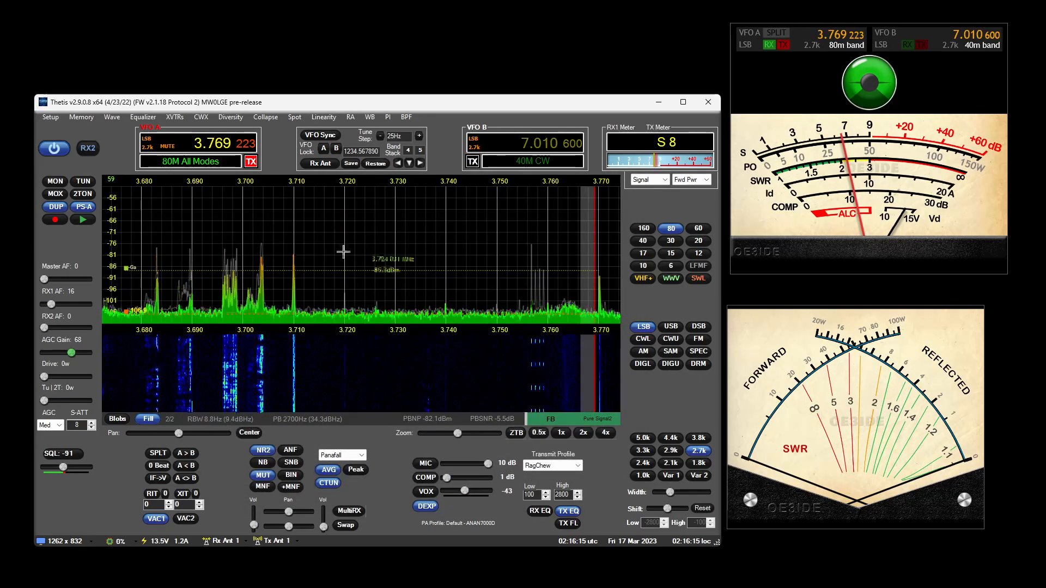
- Tune VFO A to 3.719 050 and transmit a tune carrier, raising the tune drive to 10w before ending transmission
scroll(221, 148, "down", 5)
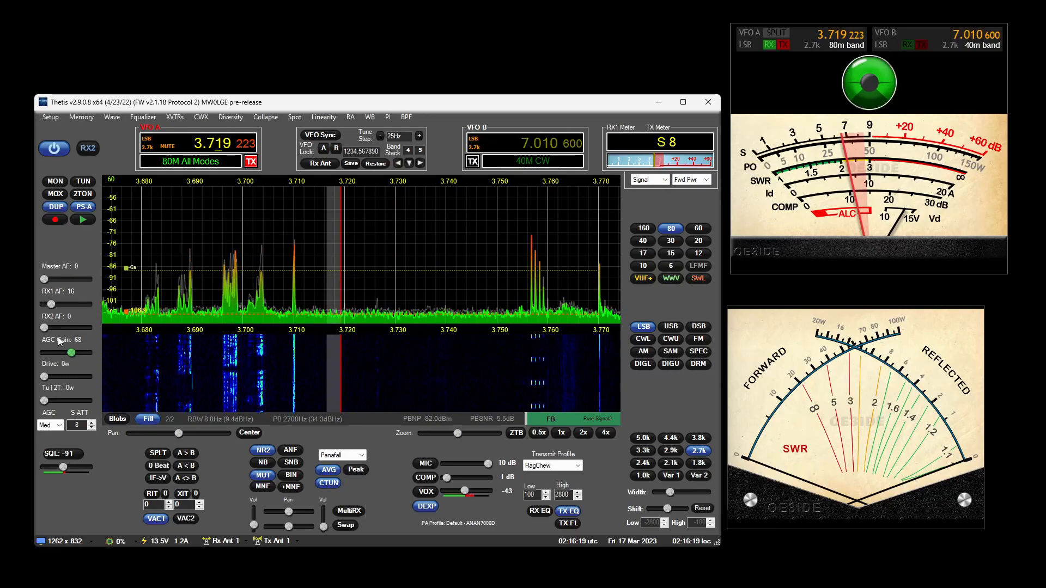
scroll(315, 296, "down", 7)
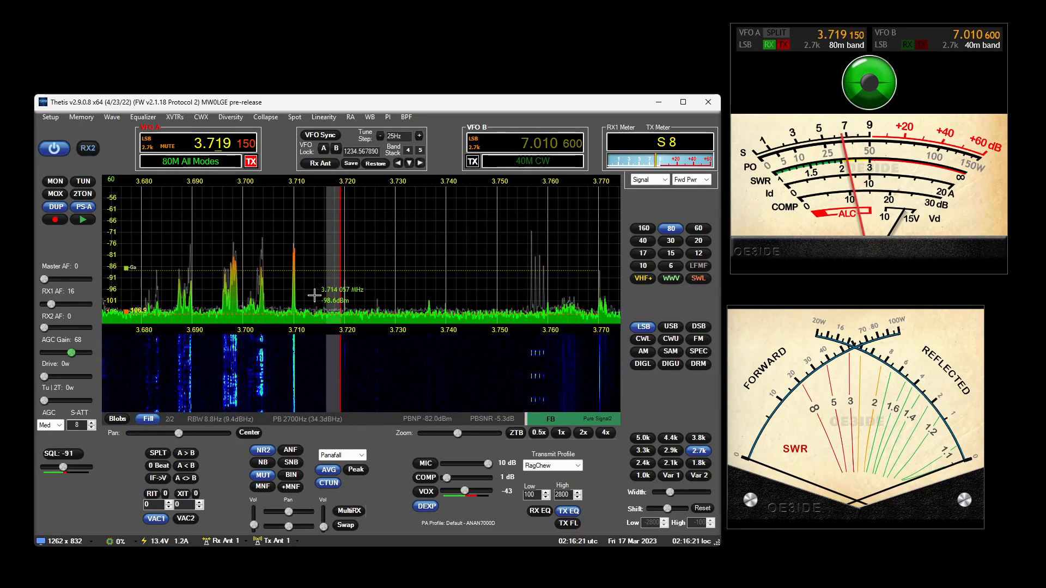
left_click(83, 181)
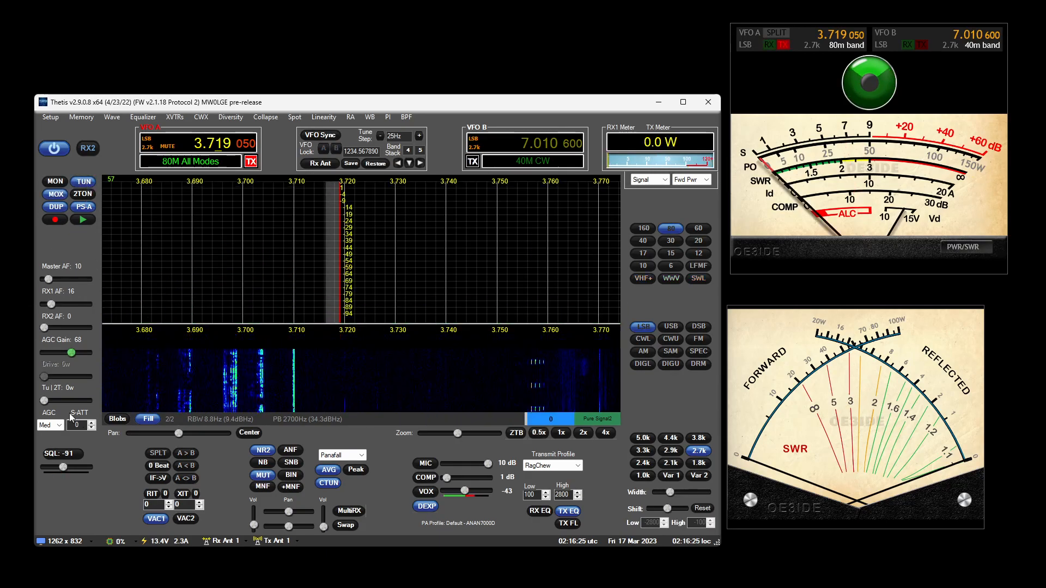
scroll(58, 403, "up", 2)
scroll(60, 403, "up", 4)
scroll(60, 404, "up", 4)
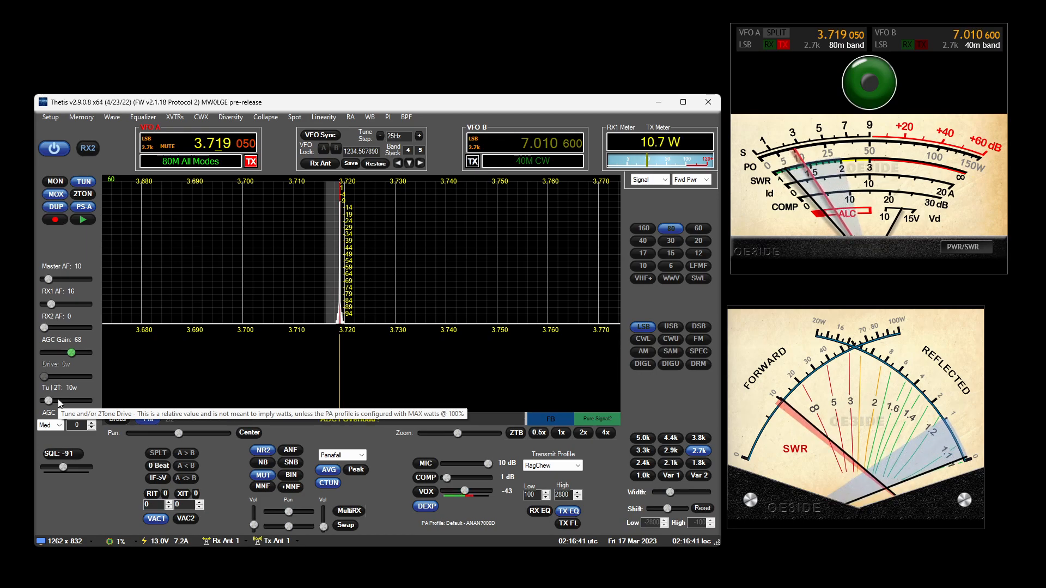
left_click(83, 182)
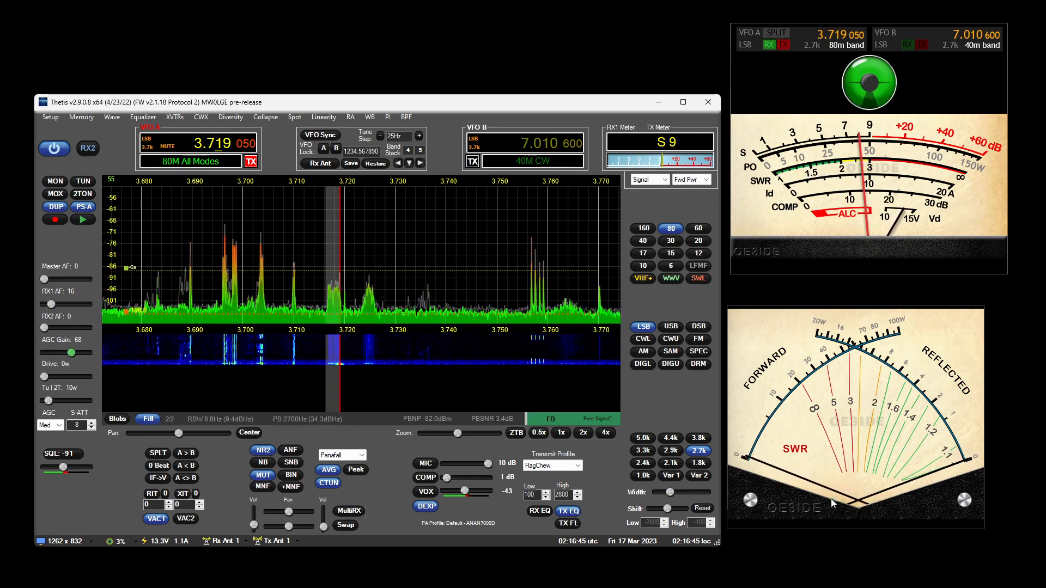
- Switch off PS-A and transmit another brief tune carrier
left_click(90, 207)
left_click(85, 184)
left_click(85, 184)
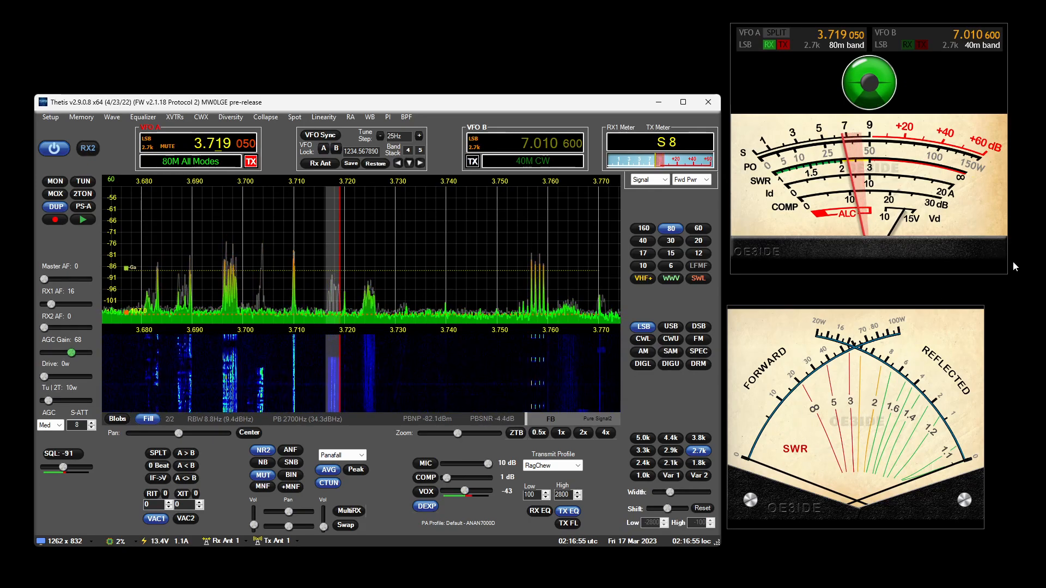
- Enlarge Container 1 slightly and remove the Cross Meter container in the Multi Meters setup
left_click_drag(1006, 271, 1032, 281)
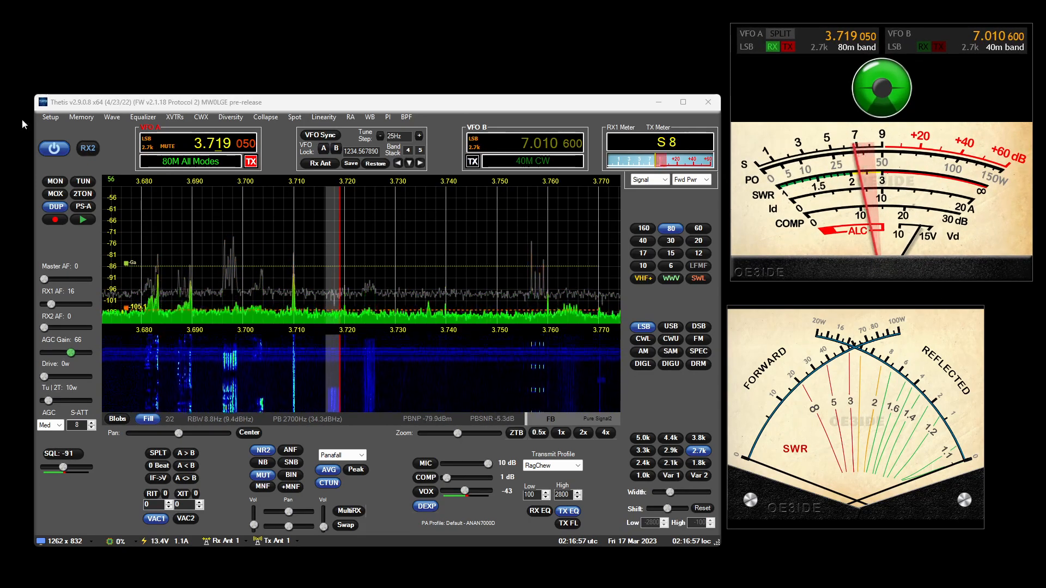
left_click(52, 118)
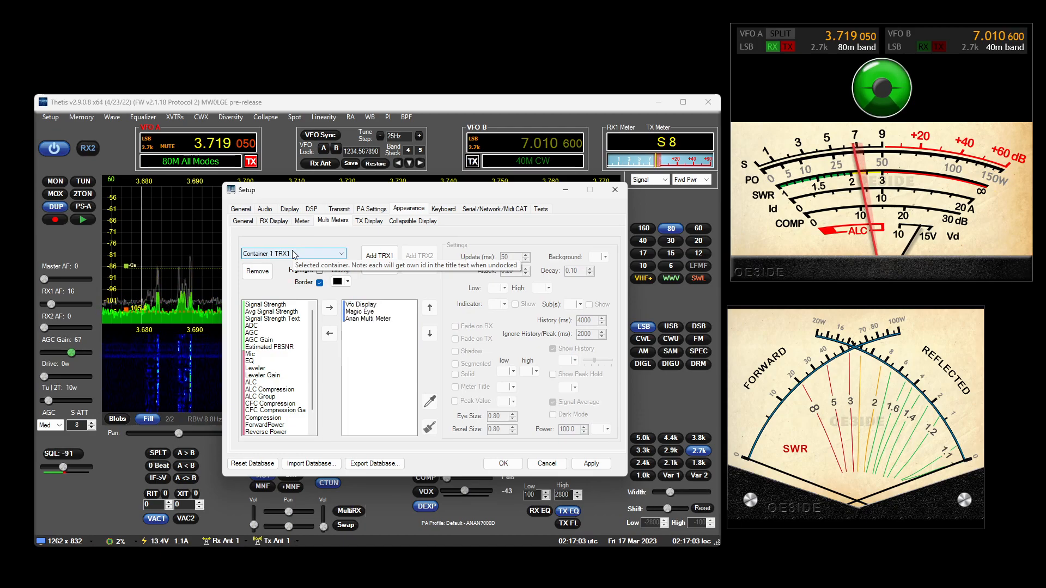
left_click(263, 276)
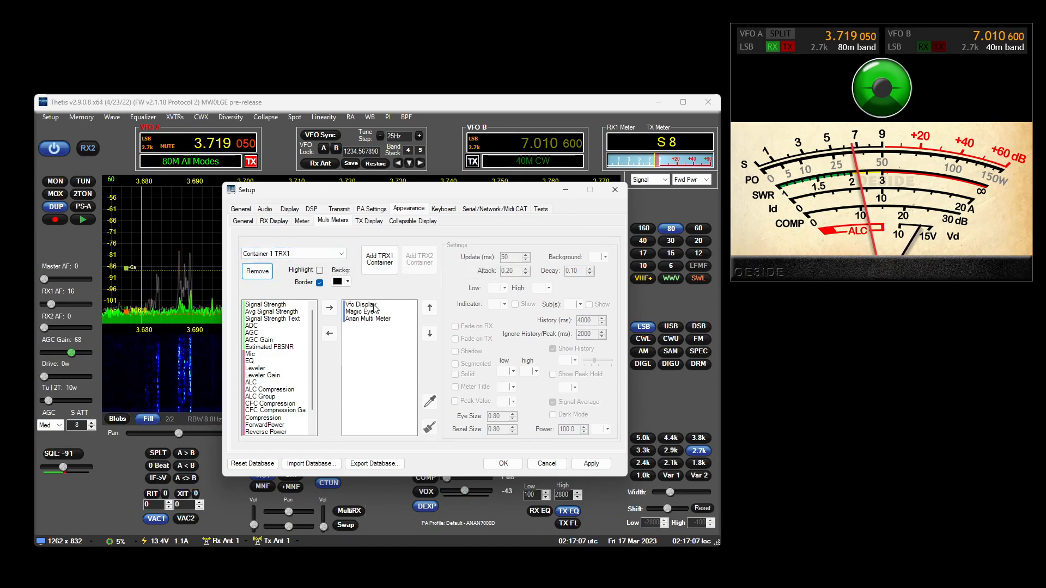
- Enable Dark Mode for the Anan Multi Meter and set its Sub(s) indicator colour to grey after trying red and white
left_click(375, 321)
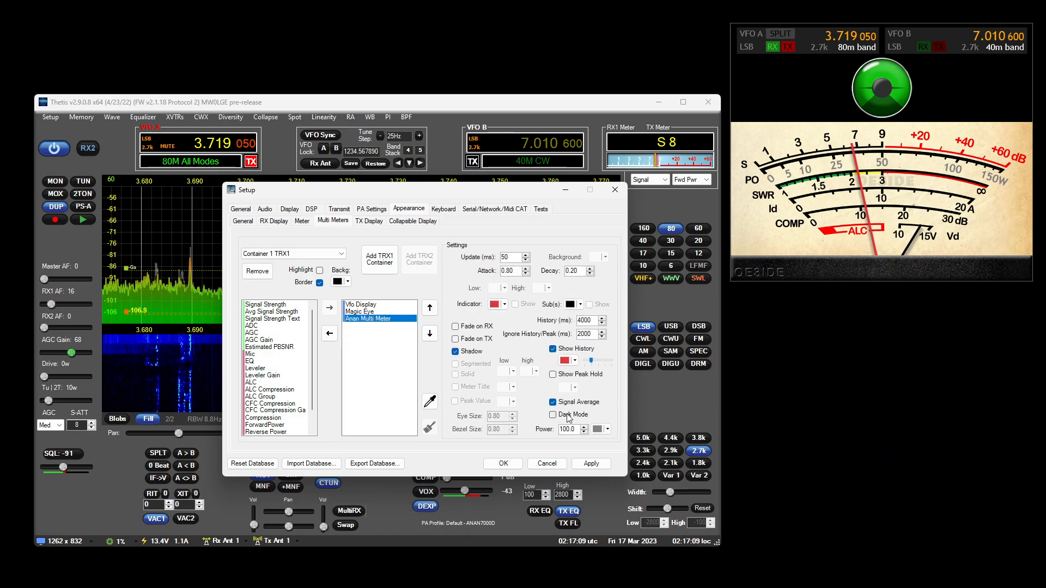
left_click(569, 417)
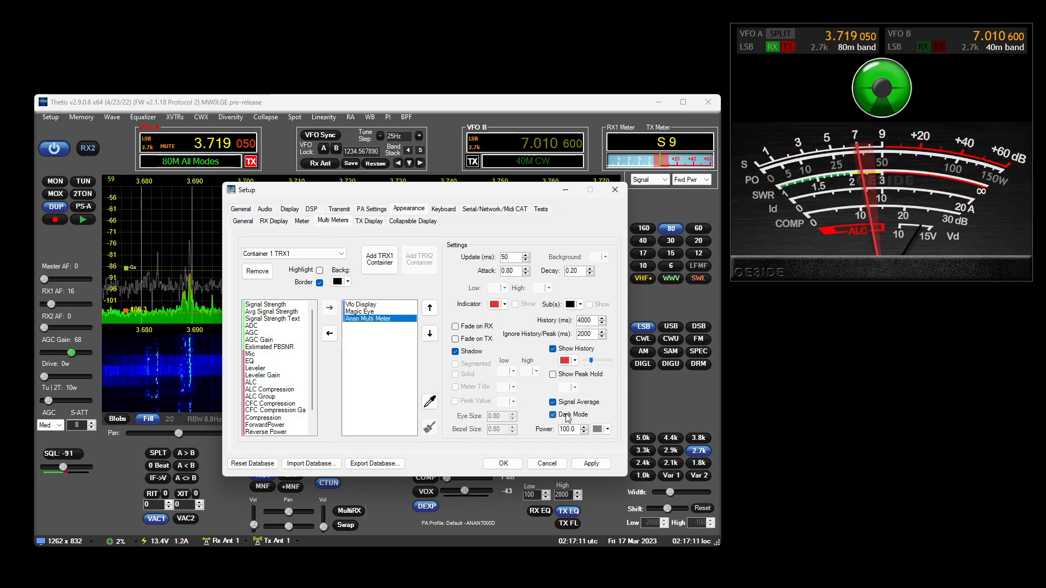
left_click(579, 308)
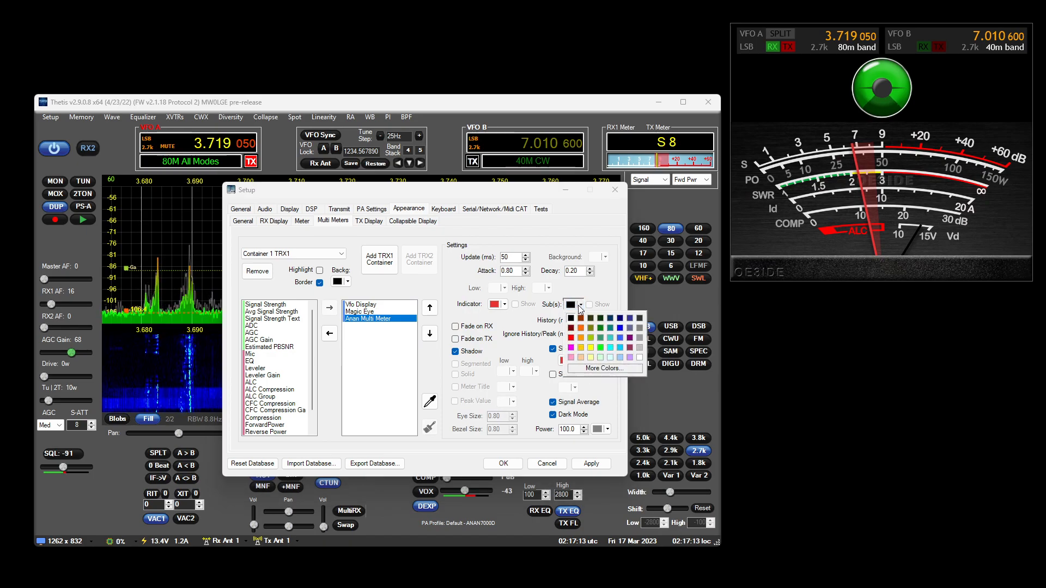
left_click(571, 339)
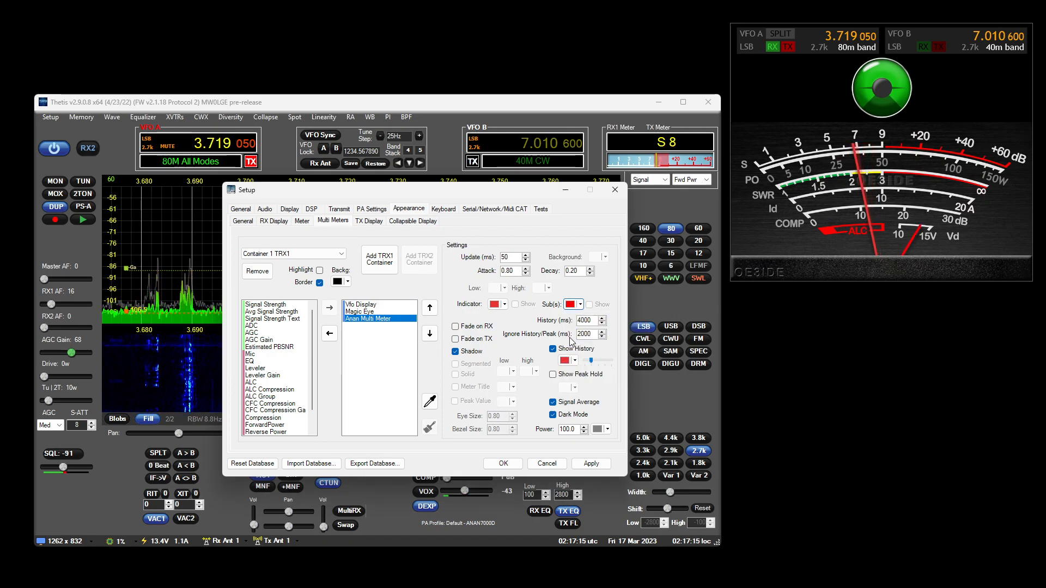
left_click(582, 305)
left_click(639, 356)
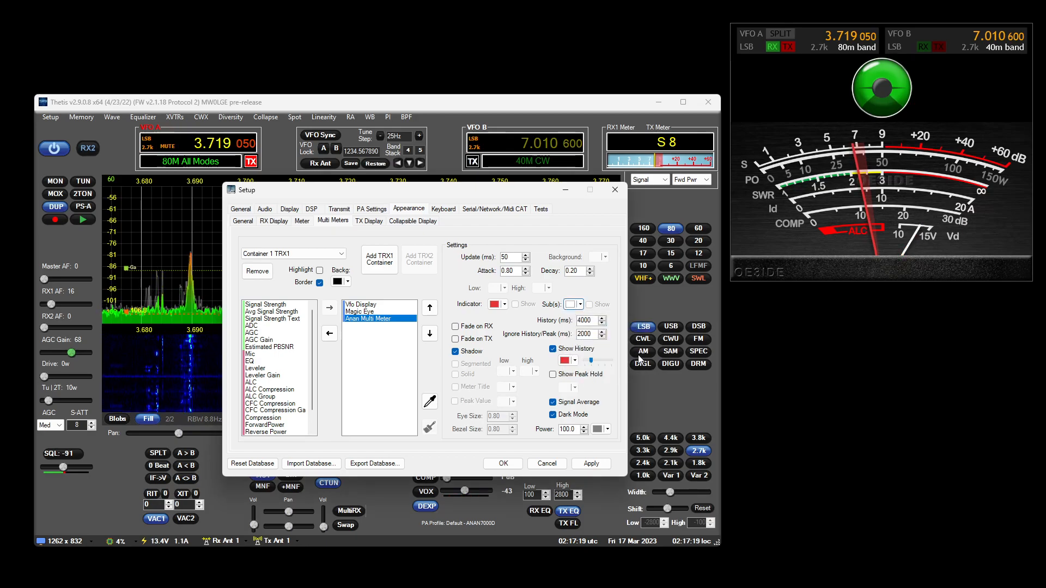
left_click(581, 306)
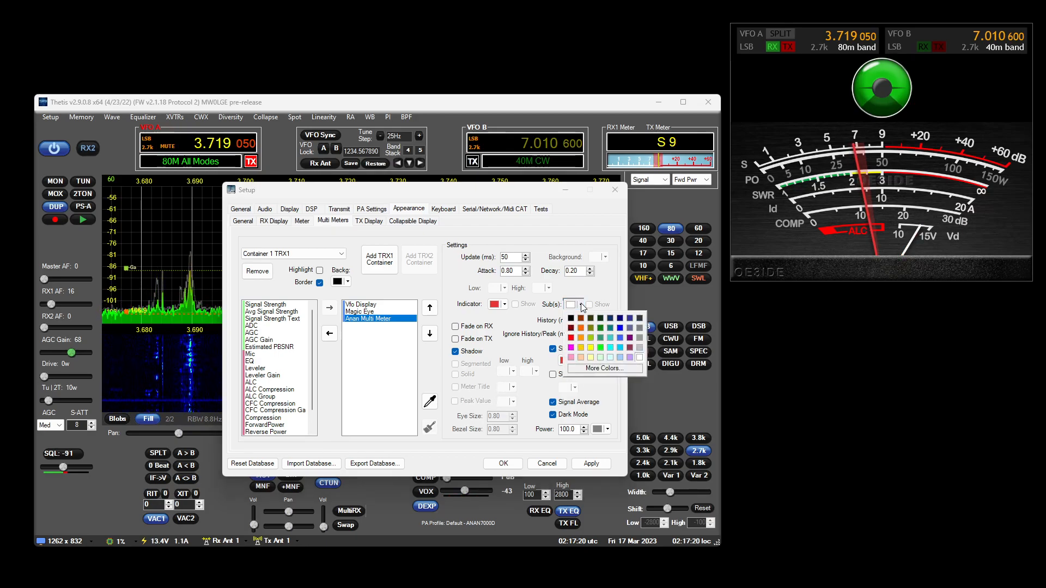
left_click(638, 329)
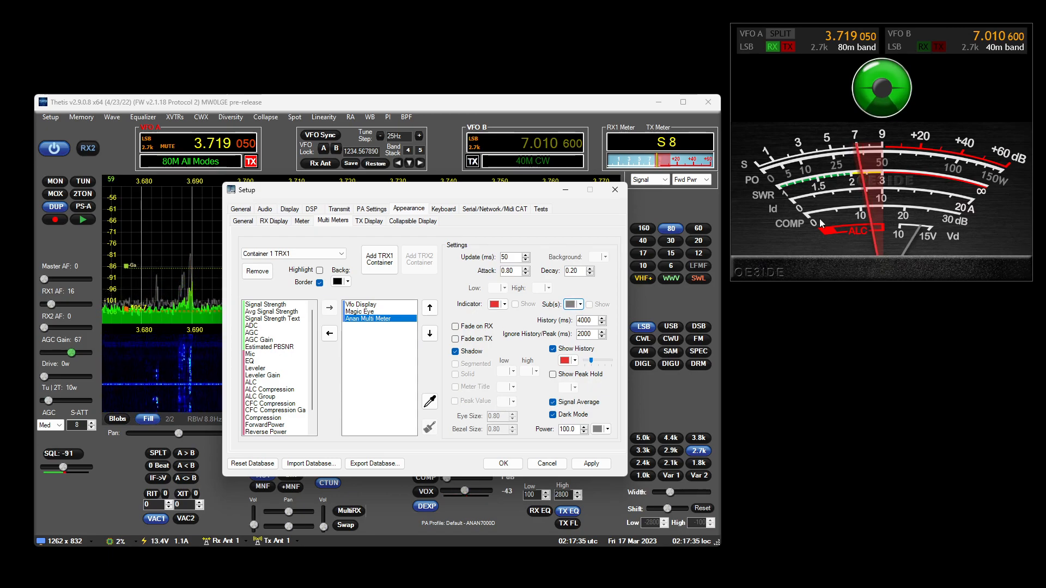
- Place Setup below the meter container and remove the Magic Eye and Vfo Display from Container 1 TRX1
left_click_drag(356, 191, 877, 319)
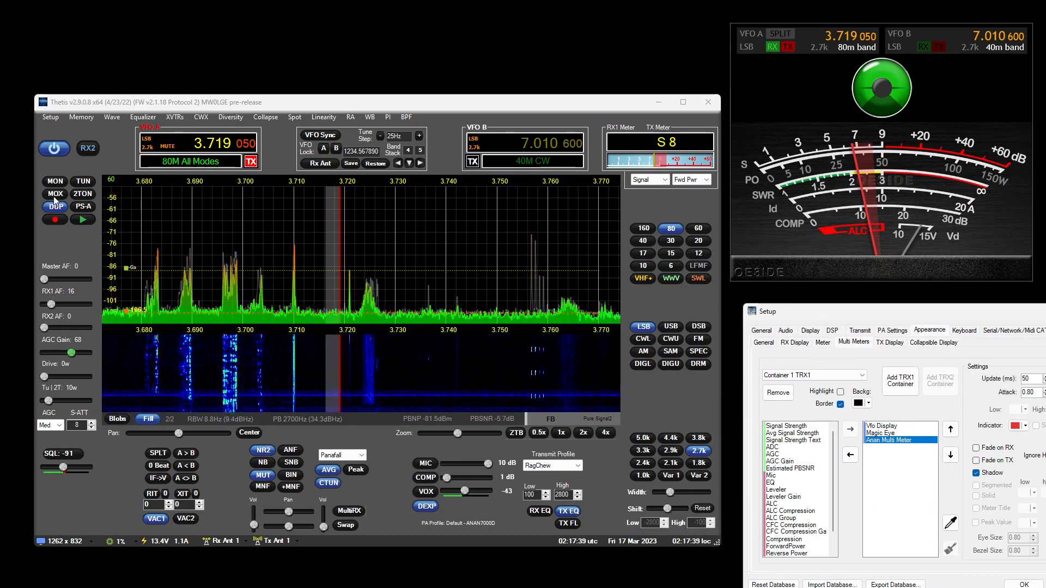
double_click(896, 433)
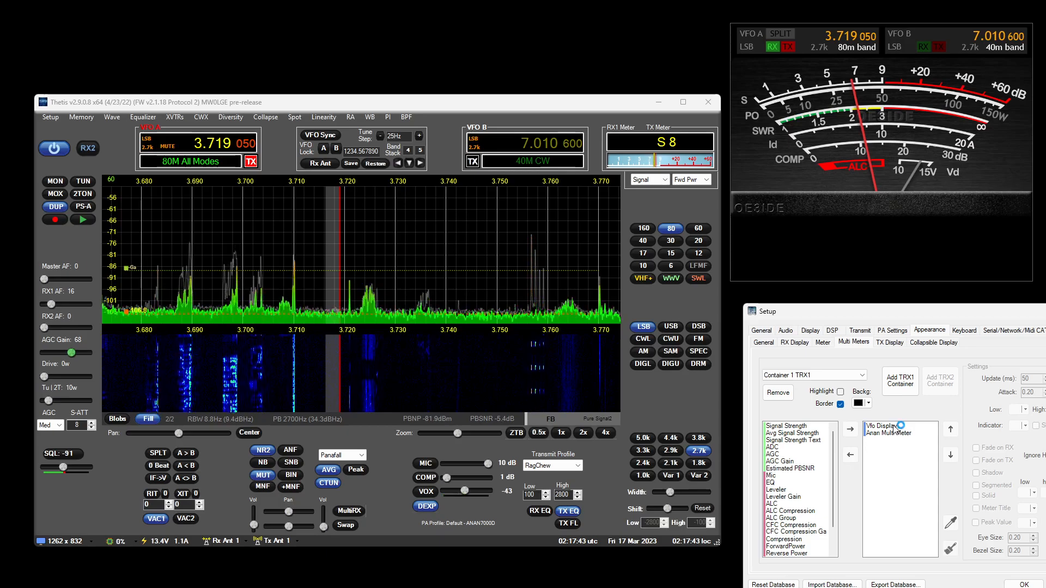
double_click(888, 425)
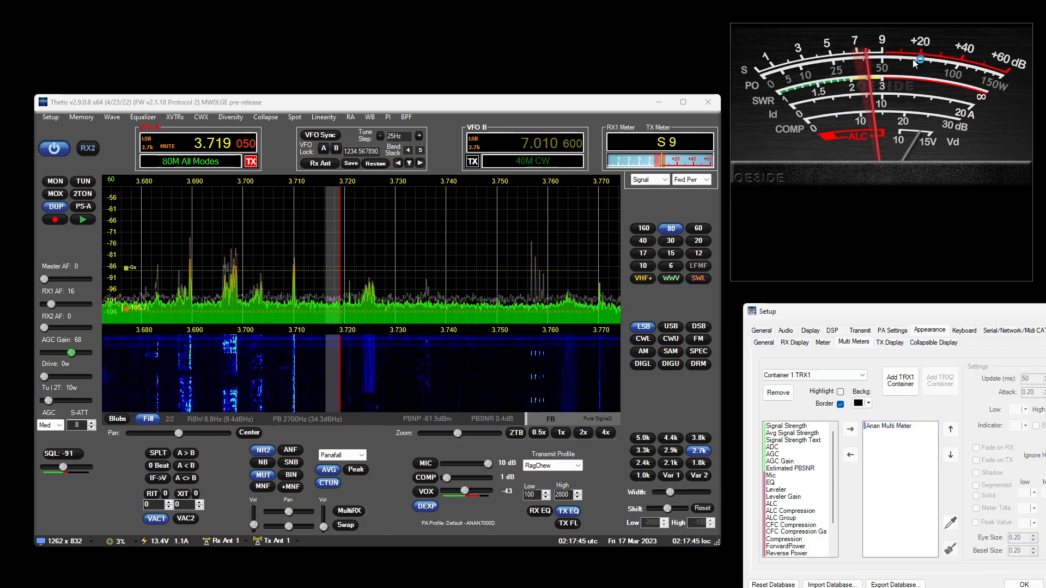
- Transmit a tune carrier and vary the tune drive to 5 W, 6 W and down to 1 W
left_click(56, 194)
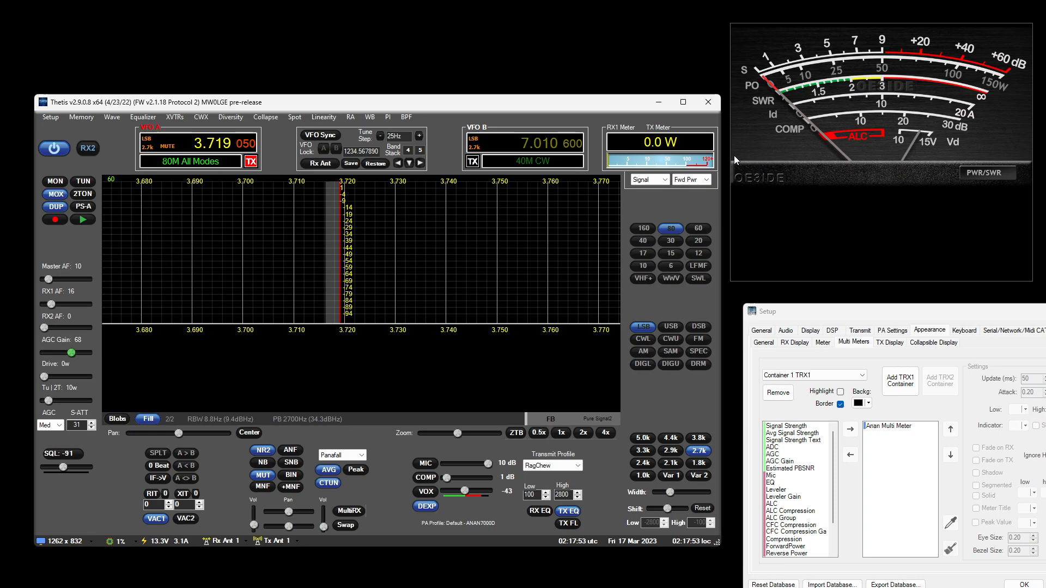
left_click(83, 182)
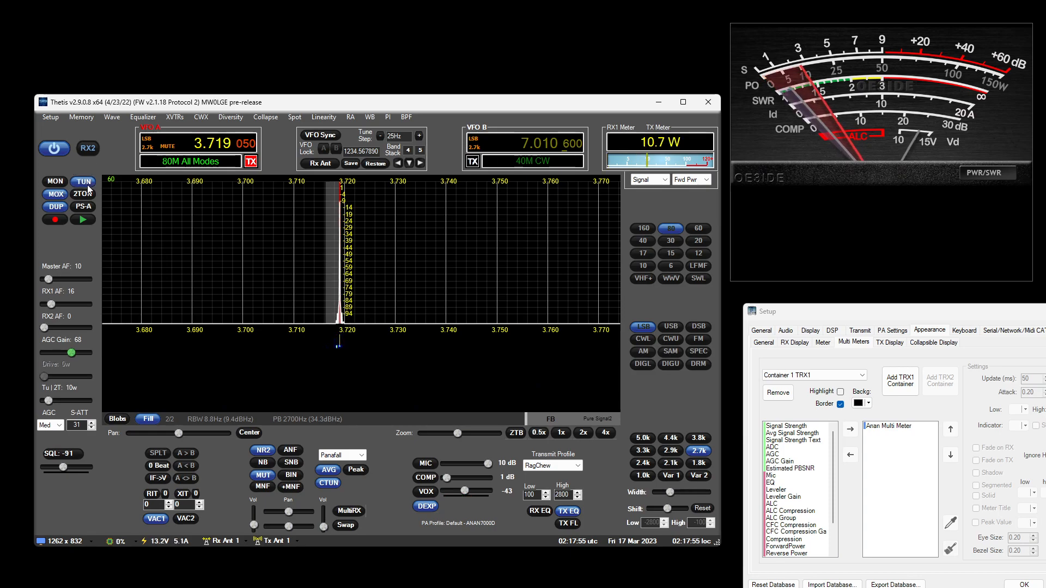
scroll(50, 401, "down", 3)
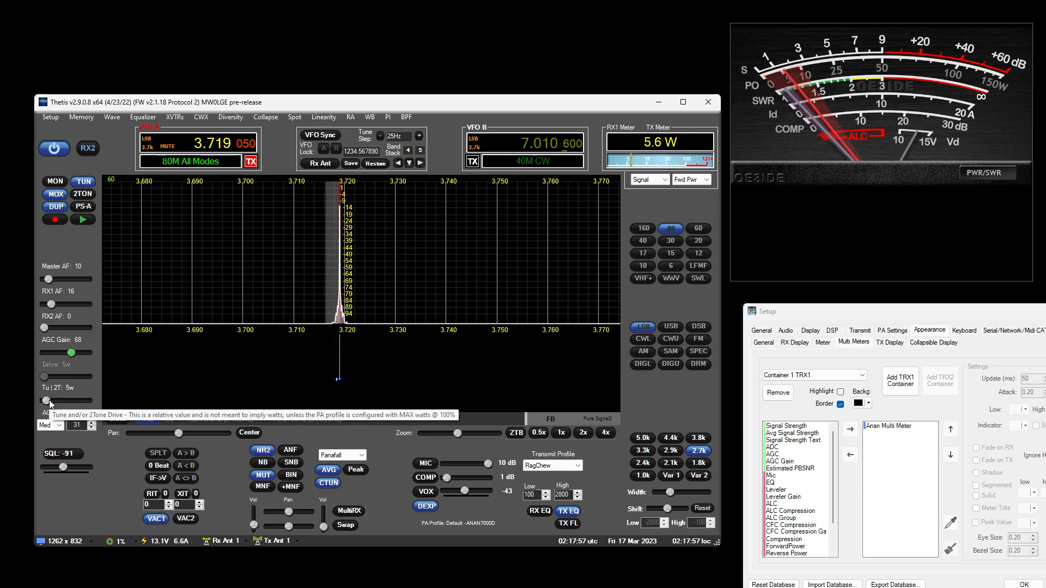
scroll(50, 401, "up", 1)
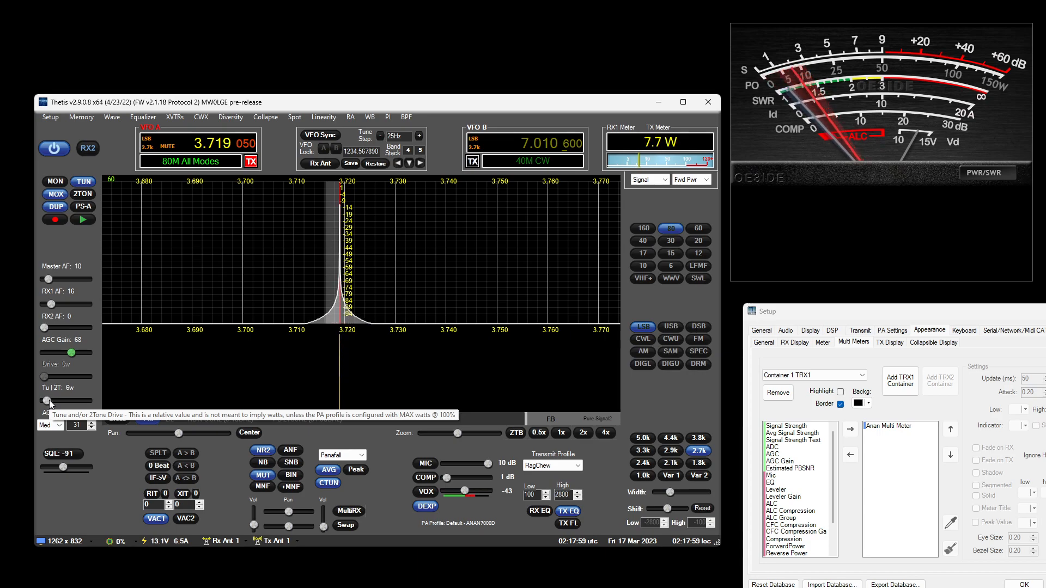
scroll(49, 401, "down", 7)
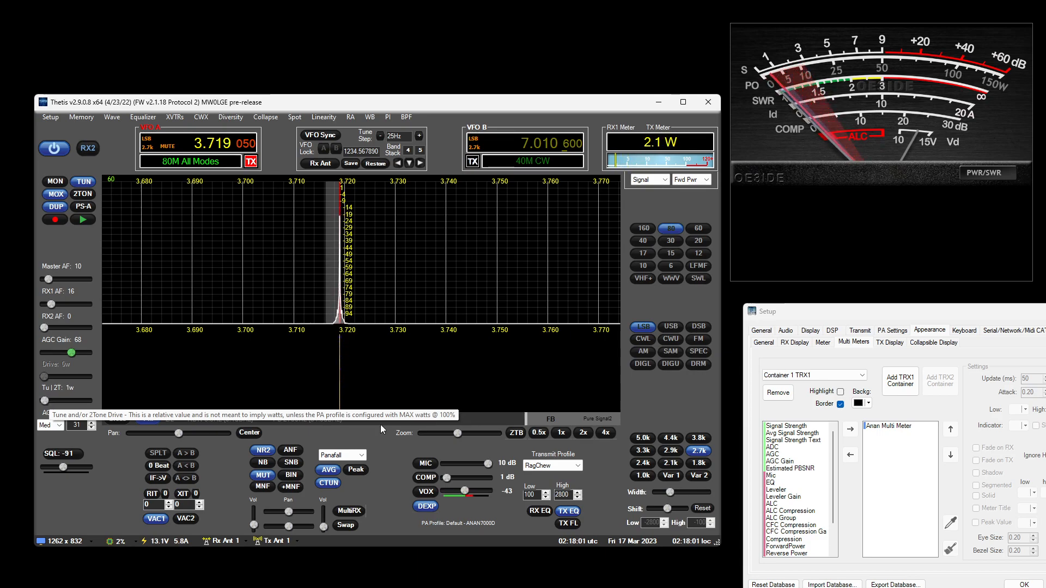
- Bring up the Anan Multi Meter's settings and vary the tune drive between 0 W and 3 W, leaving it at 3 W
left_click(883, 428)
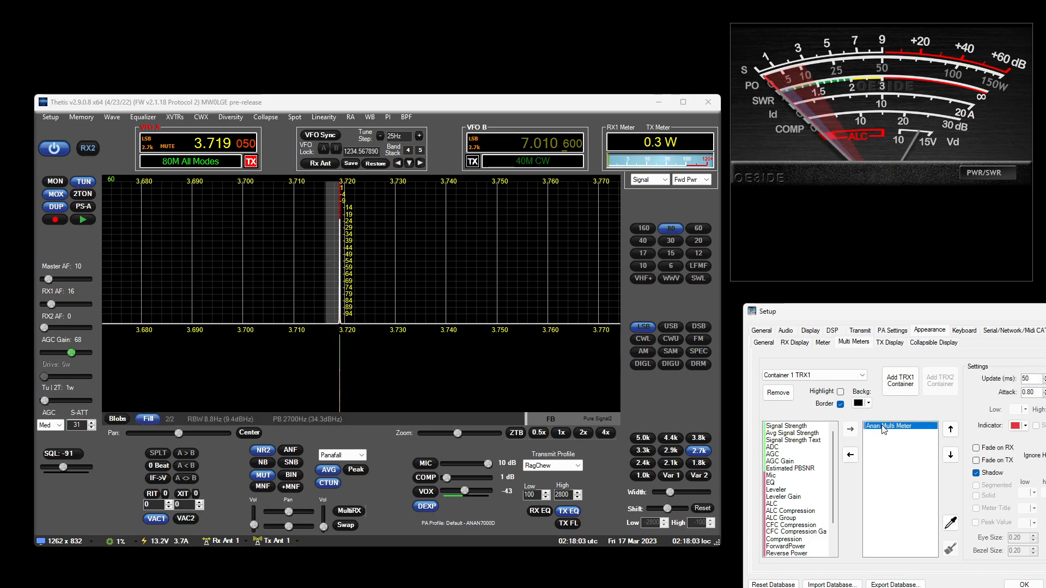
scroll(61, 400, "down", 1)
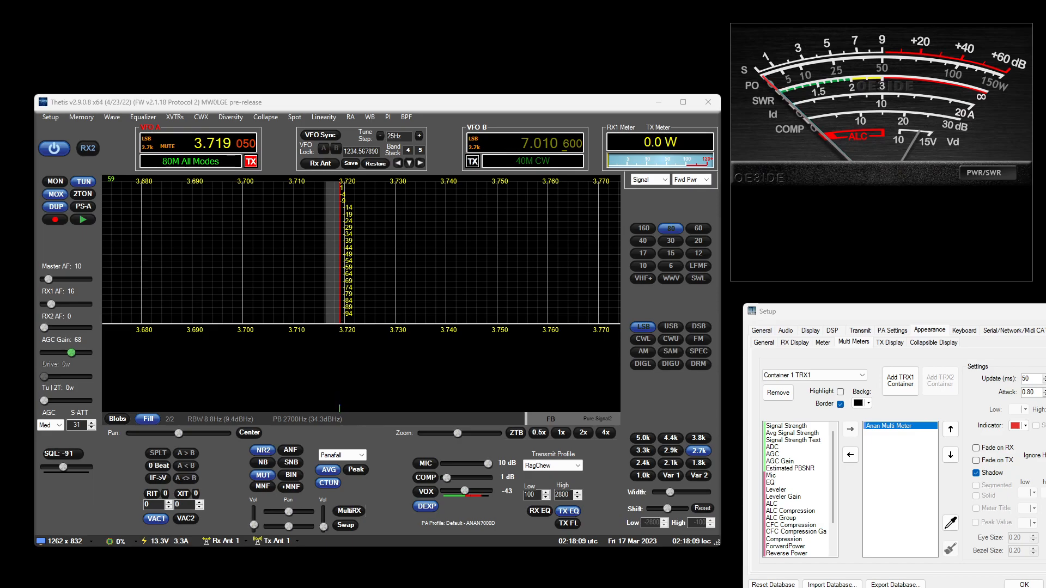
scroll(64, 400, "up", 3)
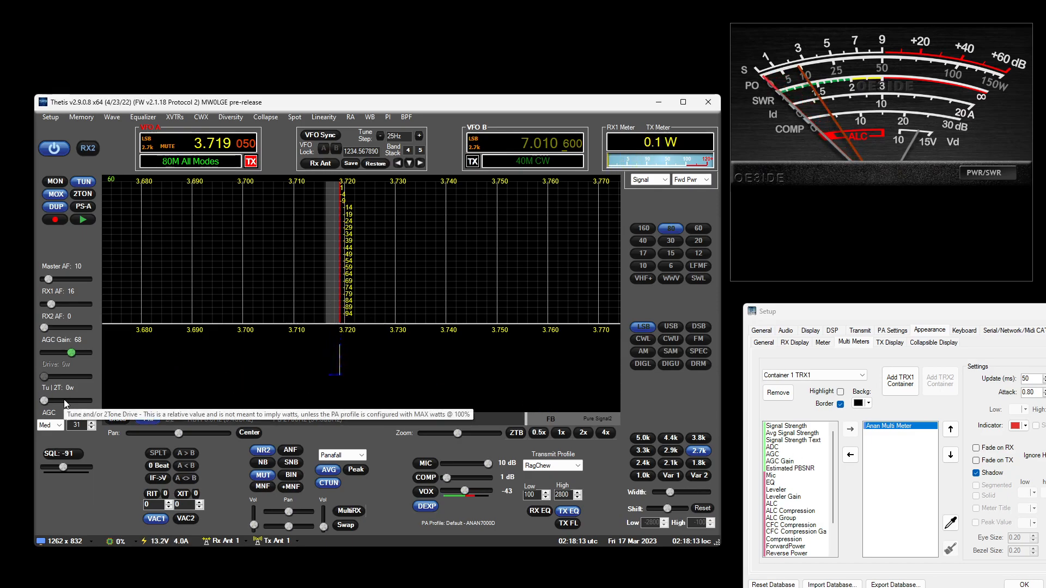
scroll(64, 404, "down", 2)
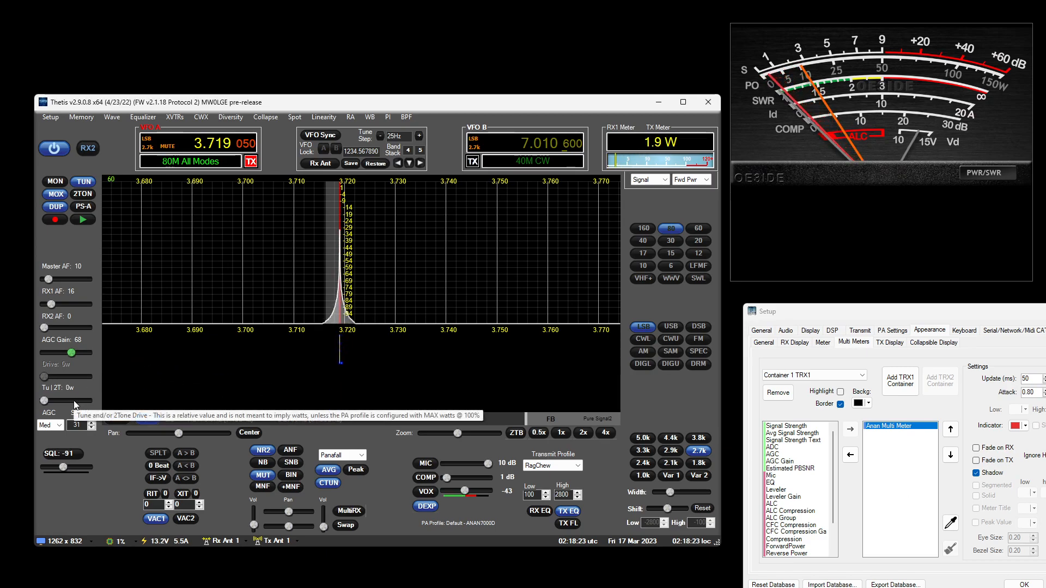
scroll(75, 405, "up", 3)
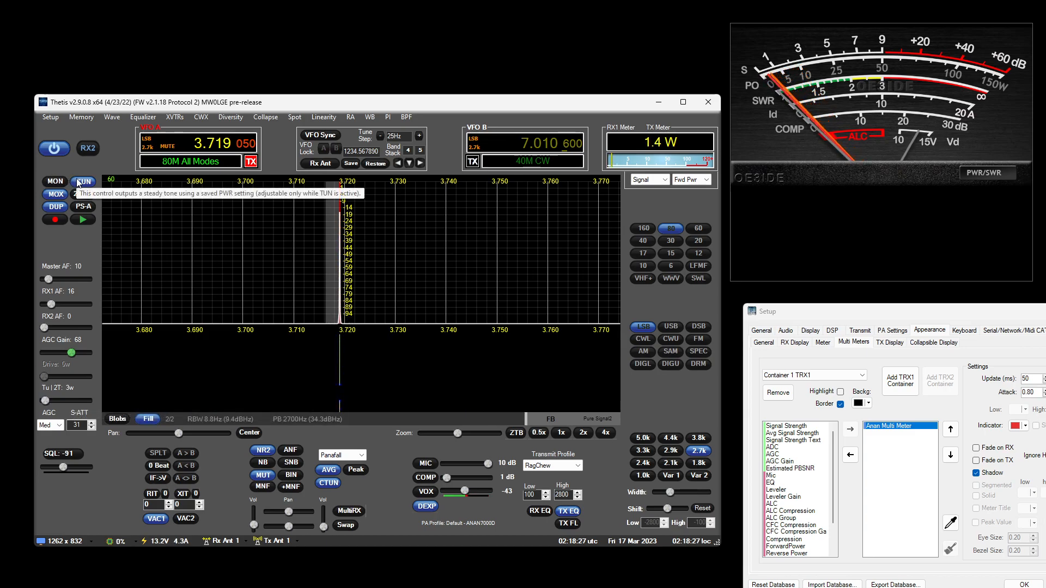
- Stop the tune carrier, transmit with MOX, cycle the Anan Multi Meter through Comp, Volts/Amps, ALL and PWR/SWR, and end the transmission
left_click(986, 173)
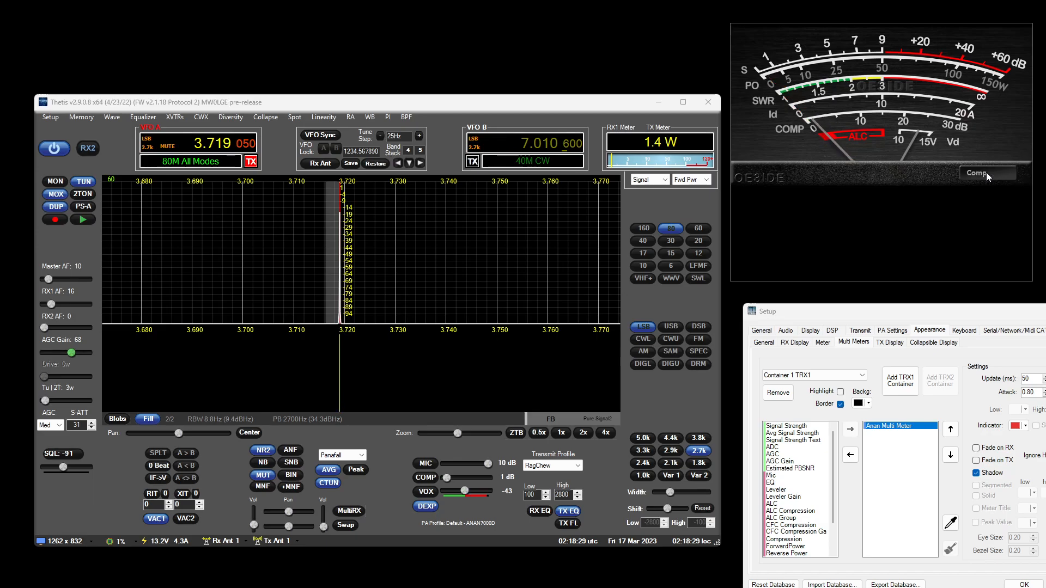
left_click(77, 185)
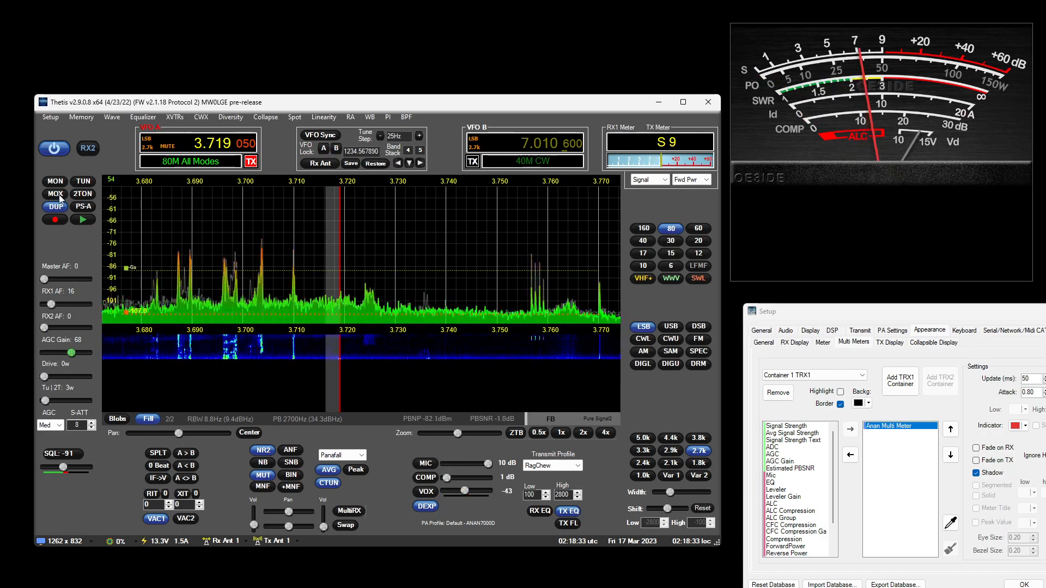
left_click(56, 194)
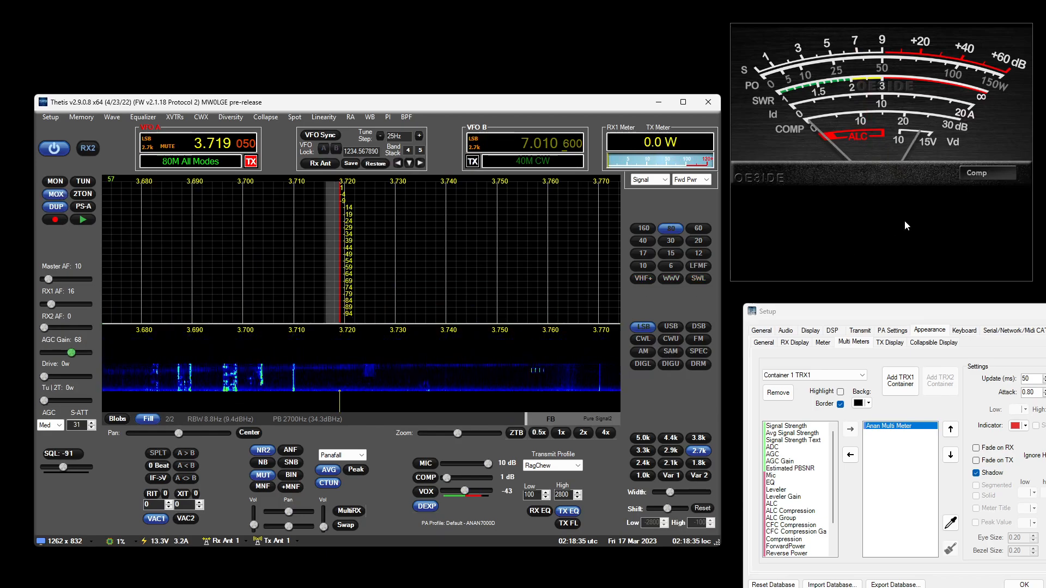
left_click(983, 174)
left_click(983, 173)
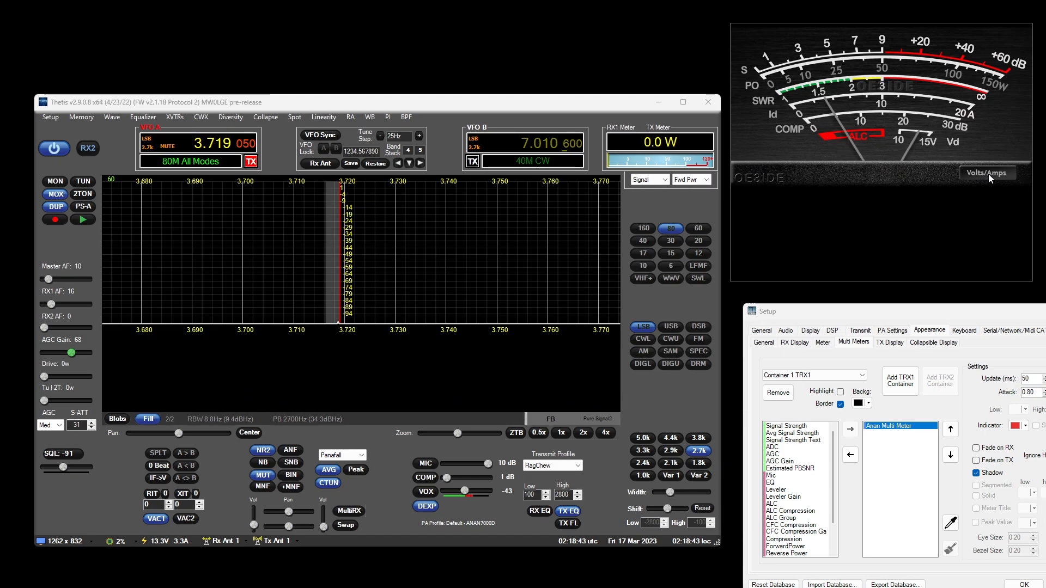
left_click(998, 174)
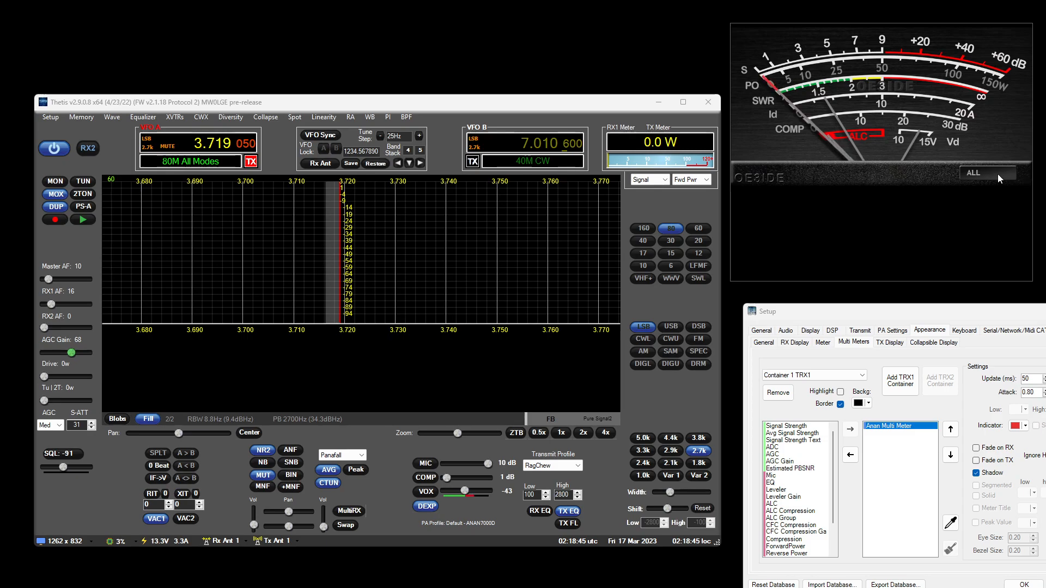
left_click(998, 175)
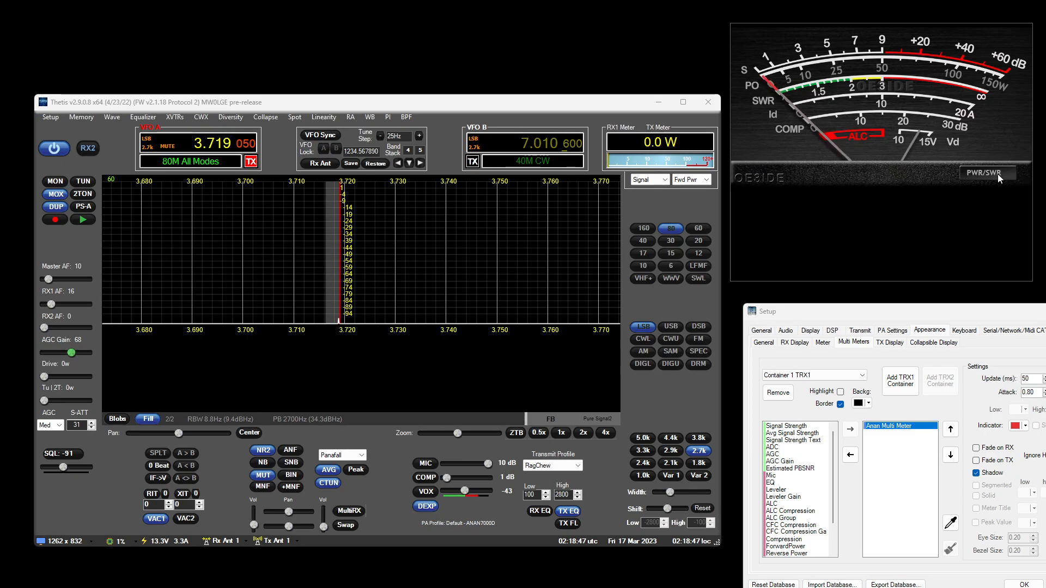
left_click(59, 195)
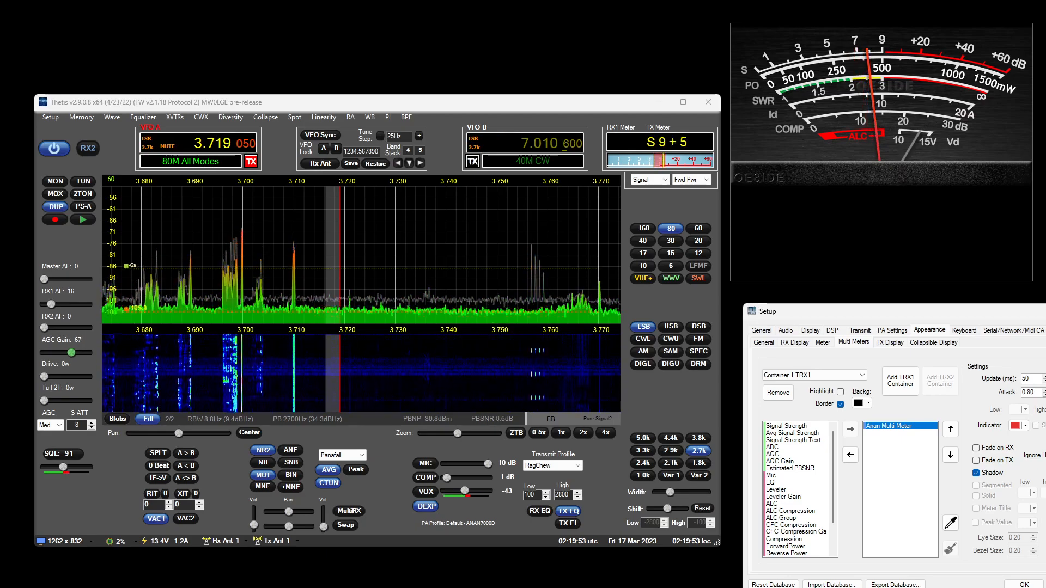
- Return the Anan Multi Meter's power scale to 150 W and add the ForwardPower and Reverse Power meters to Container 1 TRX1
left_click(1045, 479)
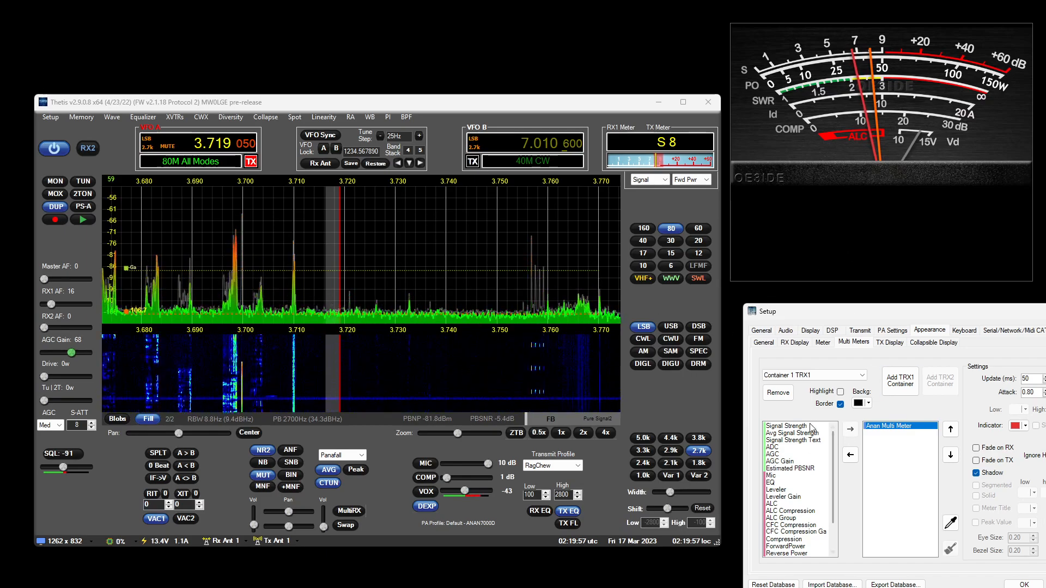
scroll(801, 468, "down", 2)
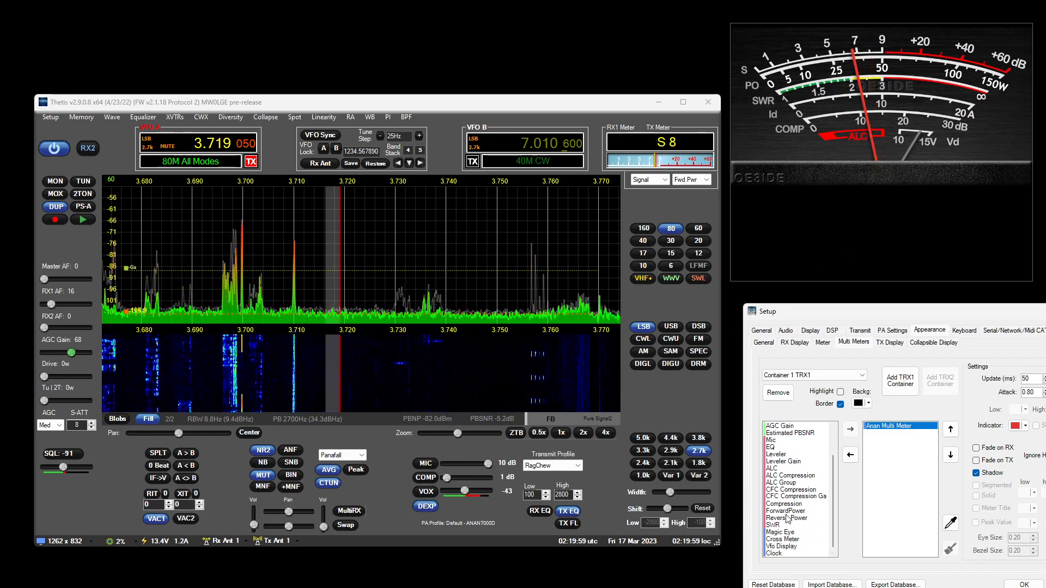
double_click(789, 512)
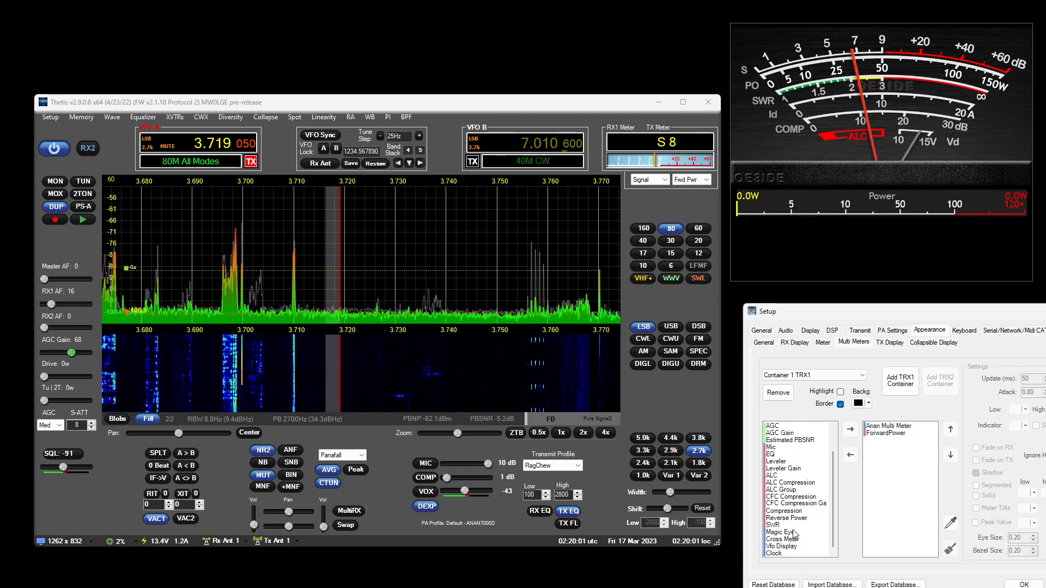
double_click(795, 518)
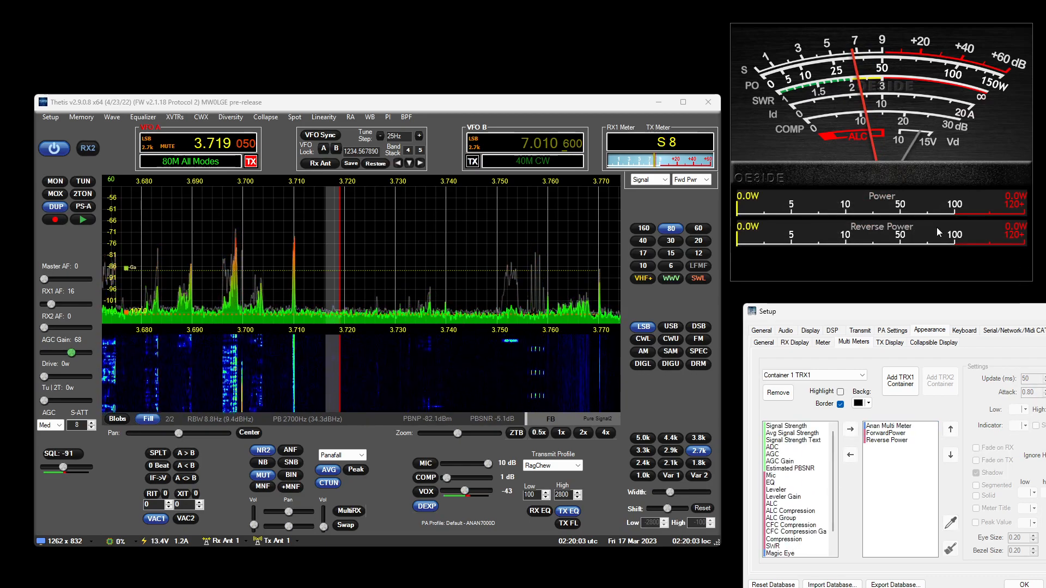
- Check the TX meter in Ref Pwr mode during a brief MOX transmission and return it to Fwd Pwr
left_click(690, 180)
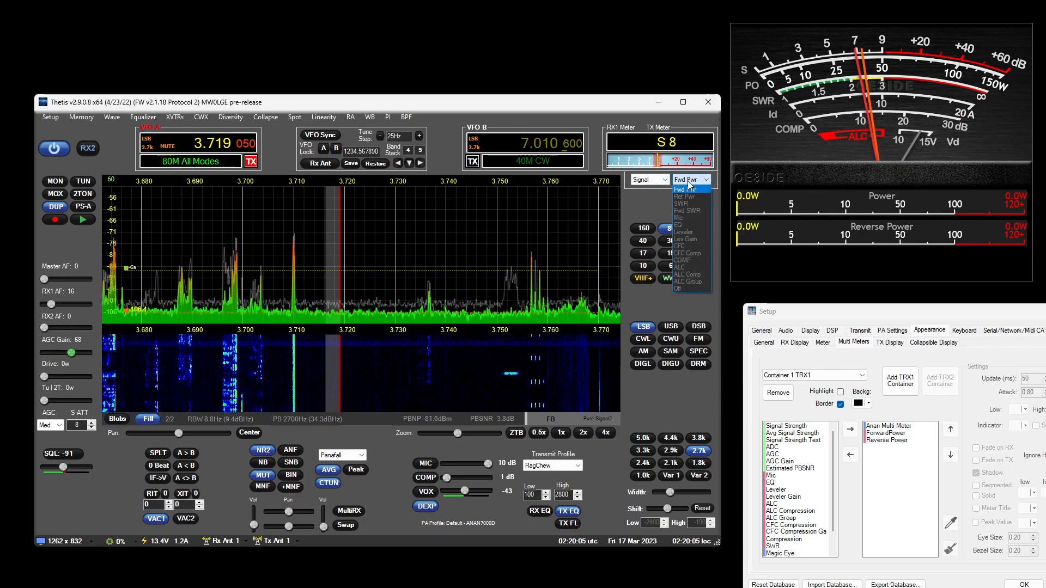
left_click(643, 209)
left_click(56, 194)
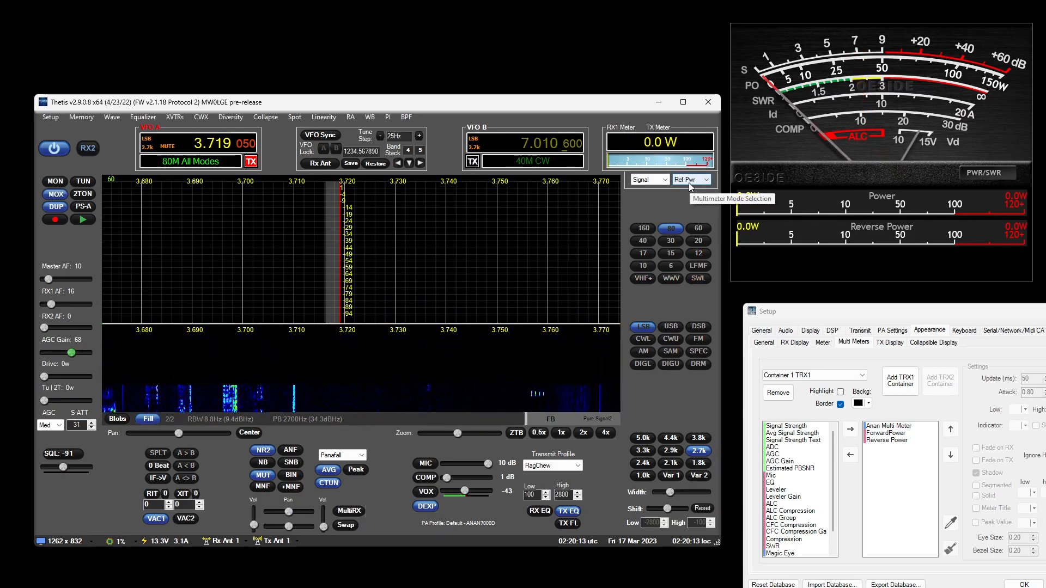
left_click(58, 196)
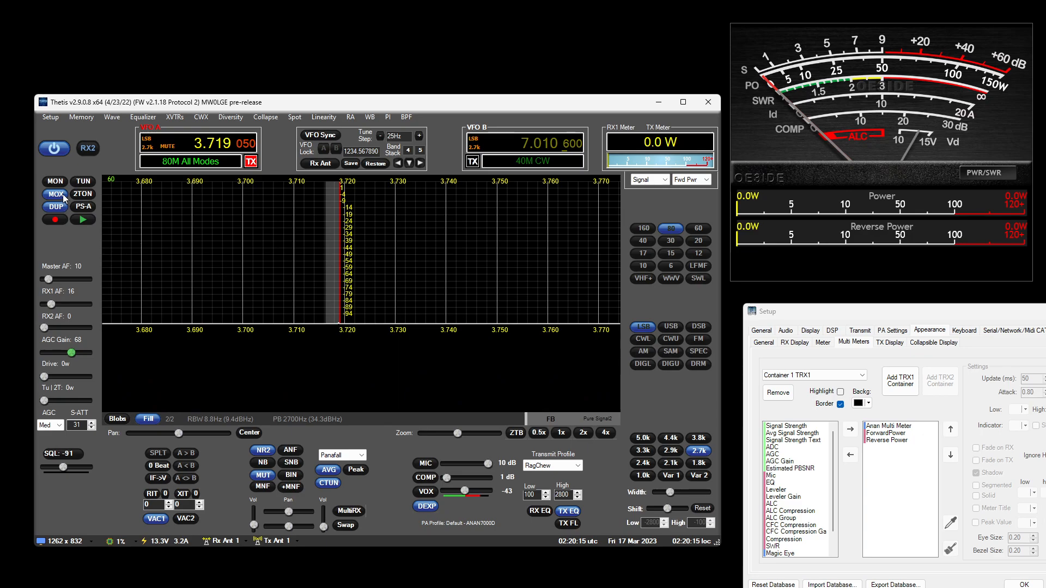
- Set the Reverse Power meter's Power to 200 after trying 1000, and check the Radio Model in the hardware settings
left_click(891, 434)
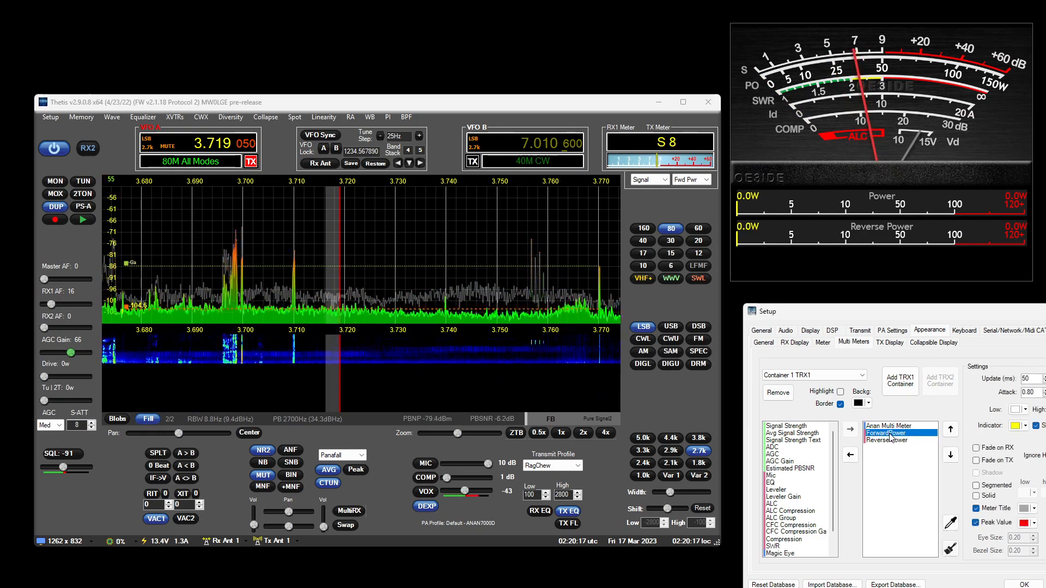
left_click(887, 440)
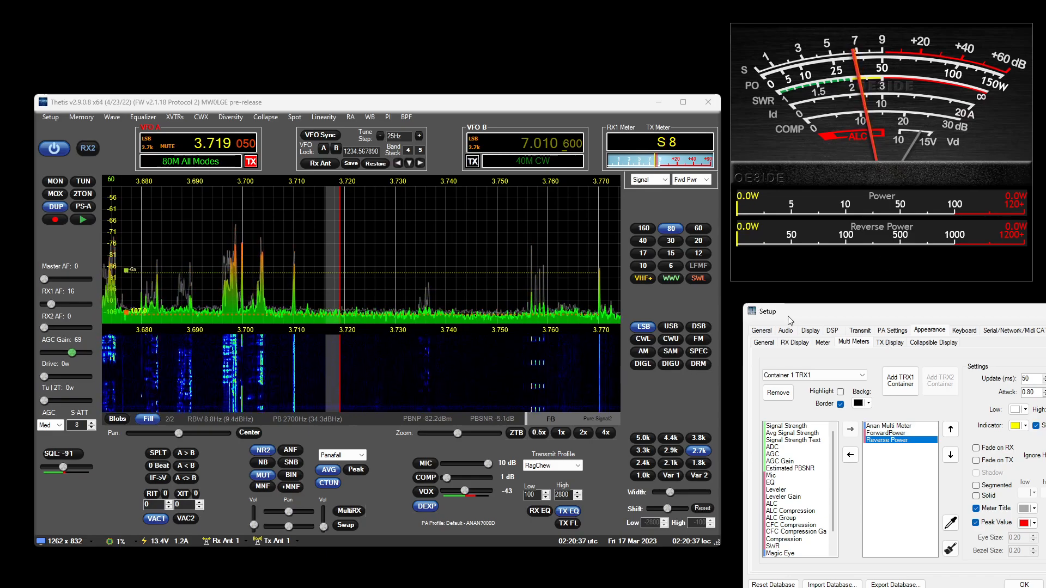
left_click(768, 330)
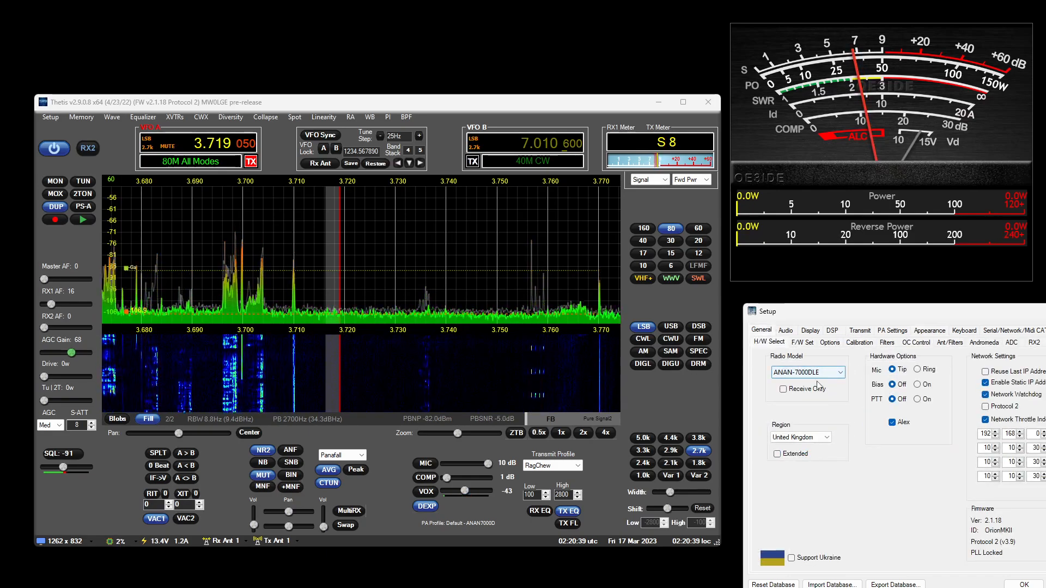
left_click(929, 331)
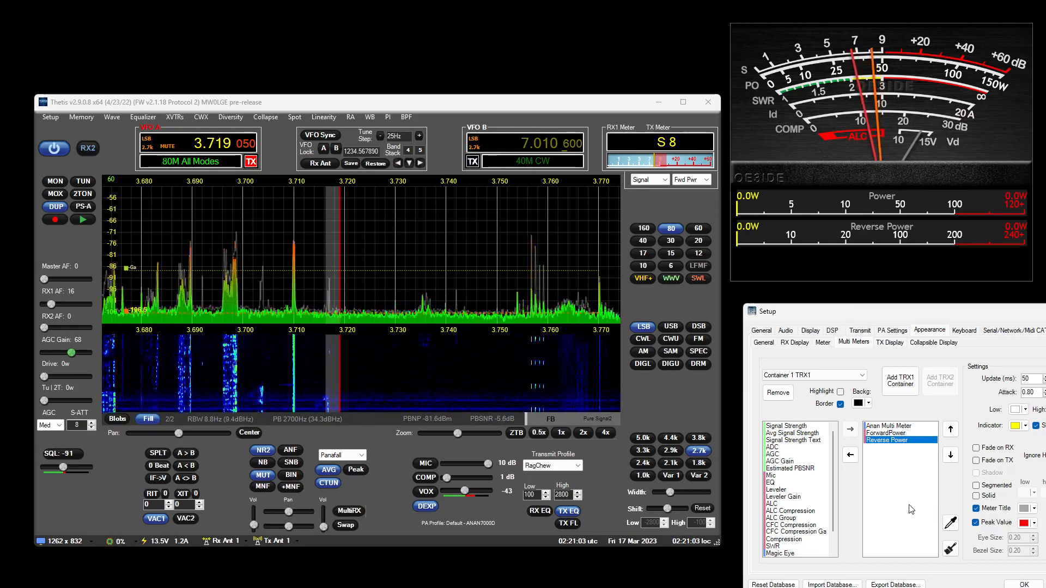
- Place Setup over the main window and remove the ForwardPower, Reverse Power and Anan Multi Meter from Container 1 TRX1
left_click_drag(921, 320, 451, 229)
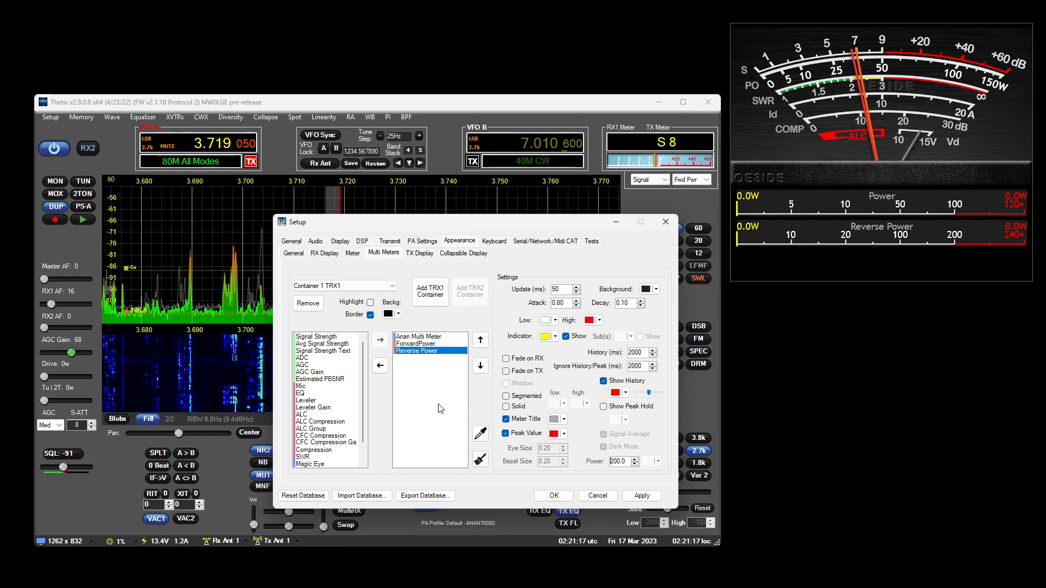
left_click(421, 345)
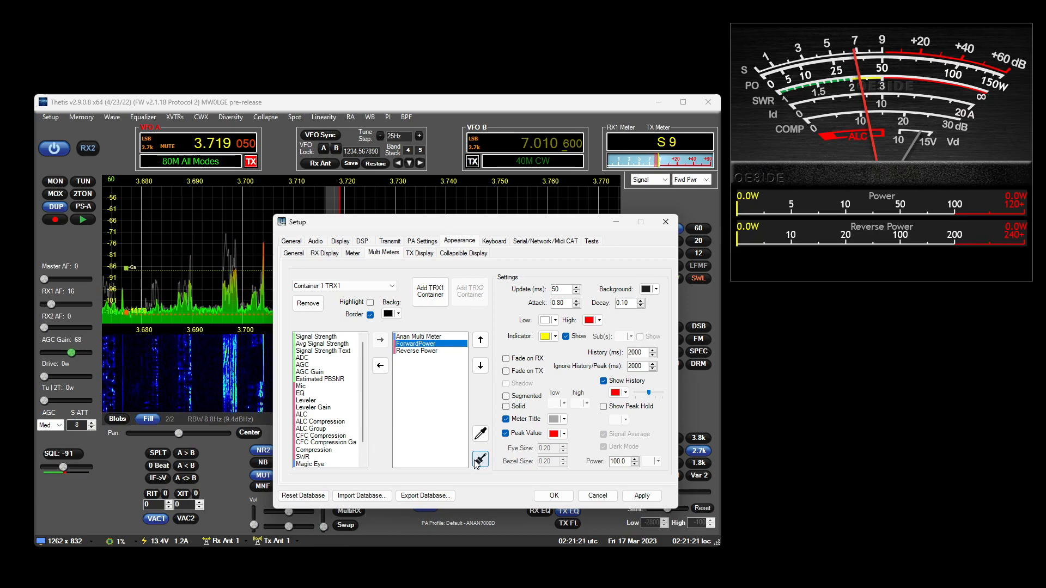
double_click(423, 344)
double_click(423, 343)
left_click(424, 338)
double_click(424, 339)
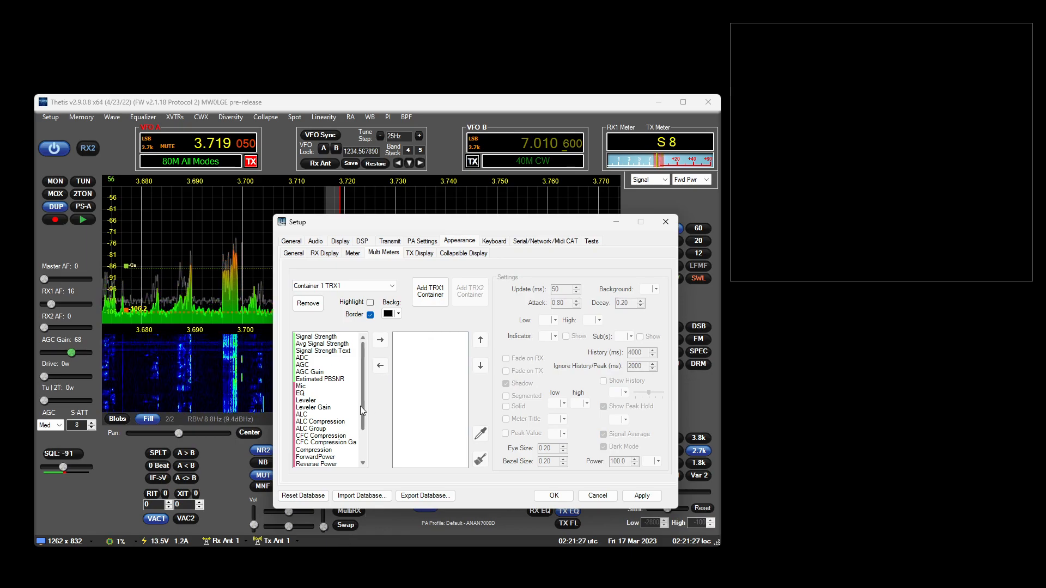
- Add the Magic Eye to Container 1 TRX1 and set its Indicator colour to red after trying orange
left_click_drag(361, 404, 359, 450)
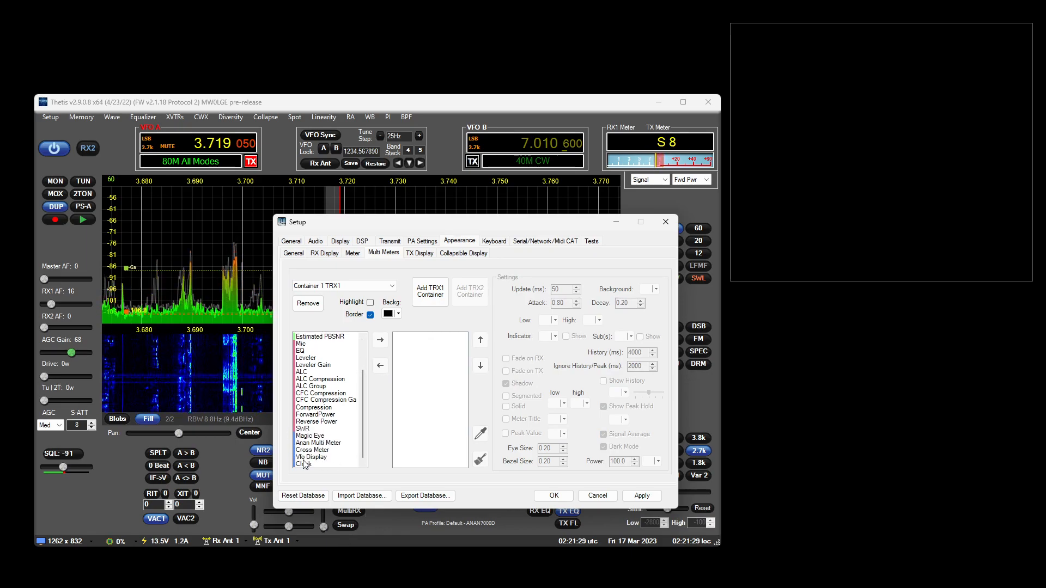
double_click(319, 437)
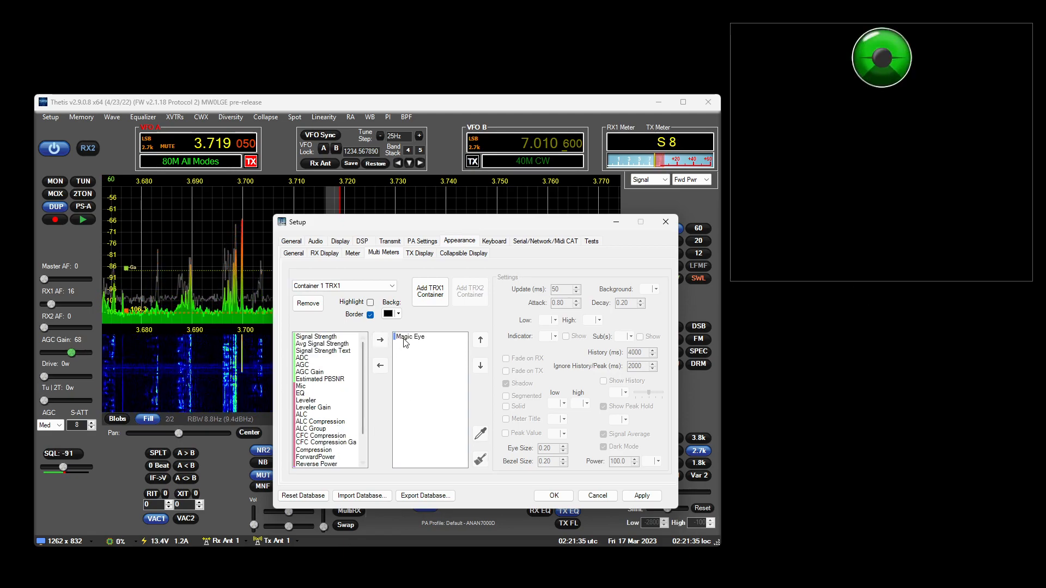
left_click(429, 338)
left_click(551, 337)
left_click(557, 365)
left_click(555, 337)
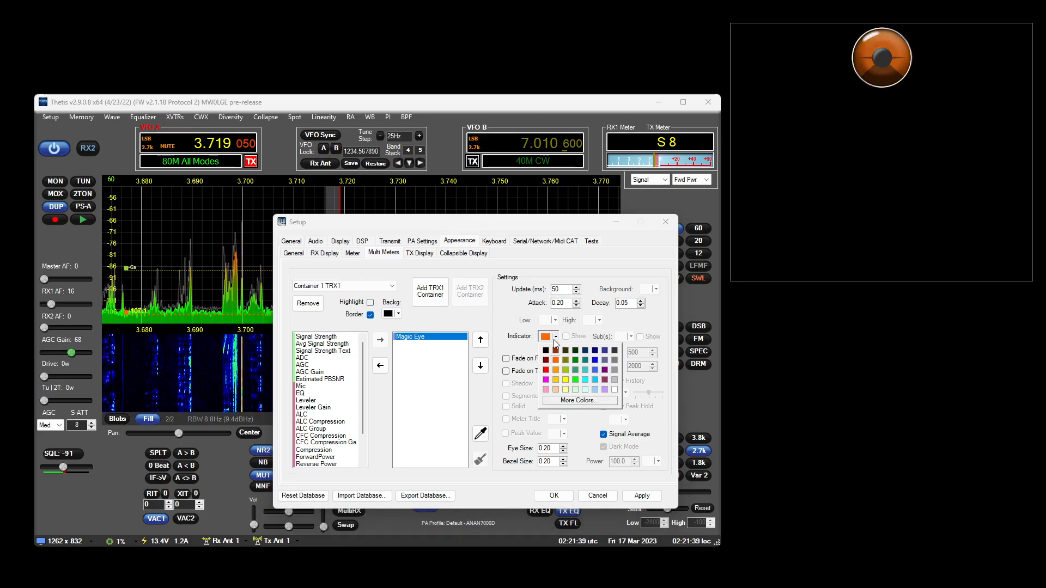
left_click(547, 370)
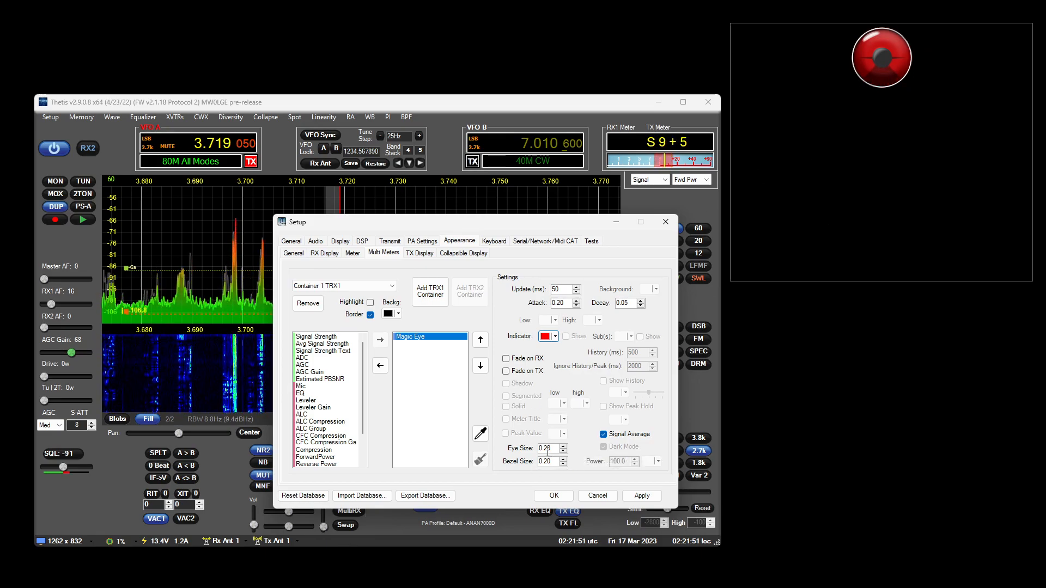
- Try an Eye Size of 0.60 and a Bezel Size of 0.62 for the Magic Eye
scroll(550, 450, "up", 7)
scroll(550, 450, "up", 6)
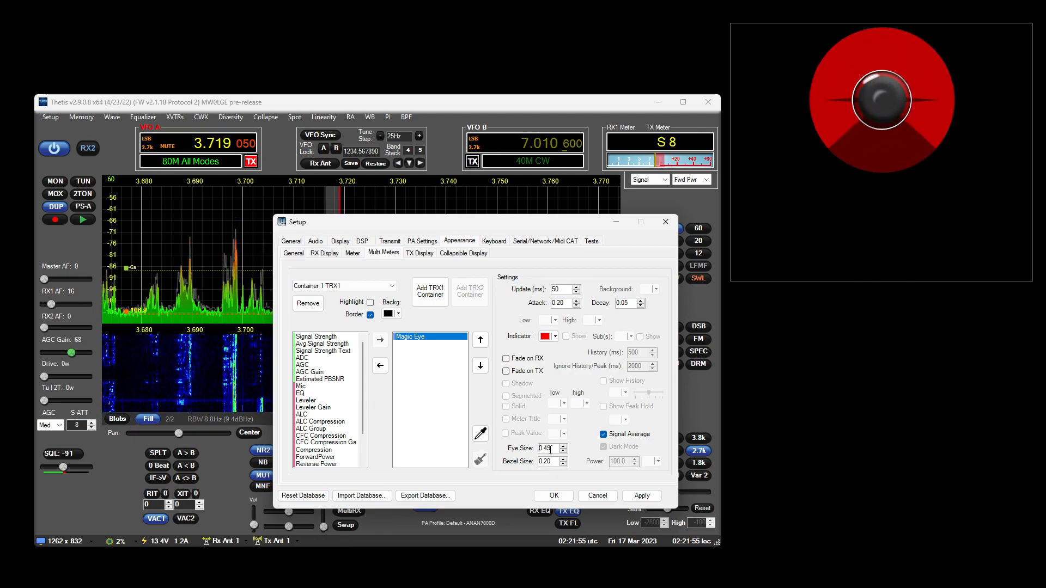
scroll(550, 464, "up", 11)
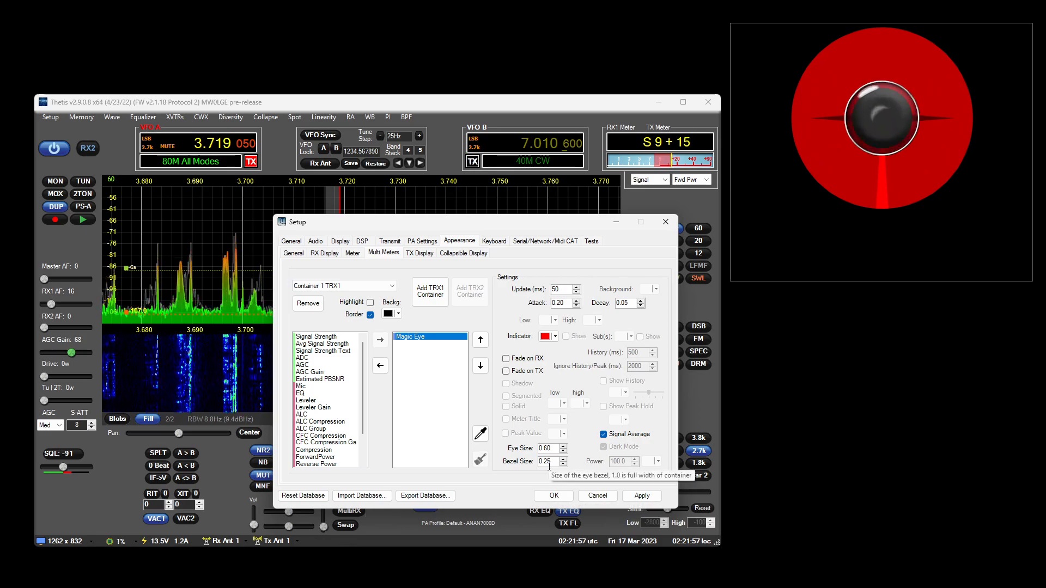
scroll(549, 467, "up", 8)
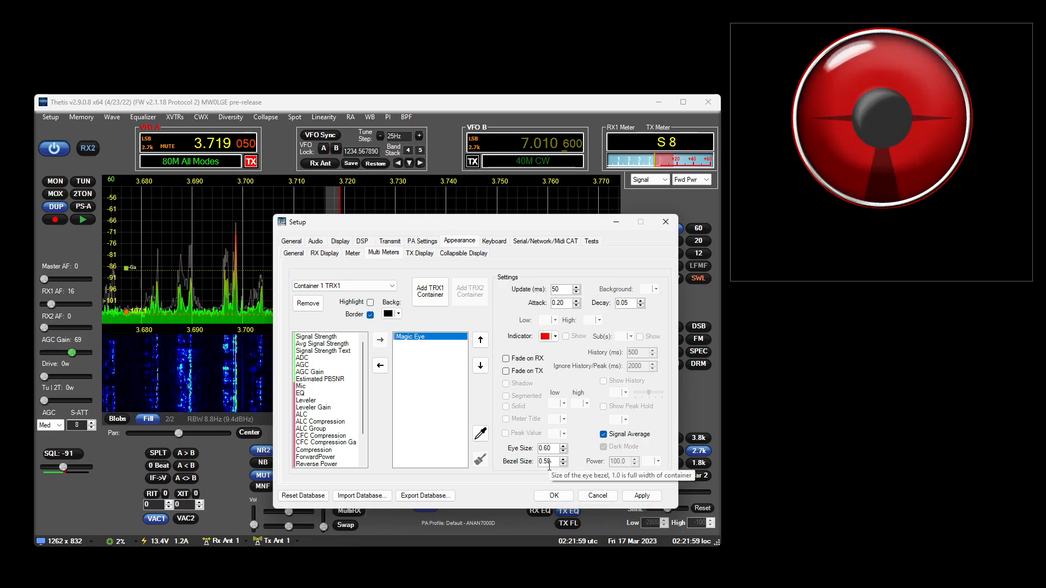
scroll(549, 467, "down", 5)
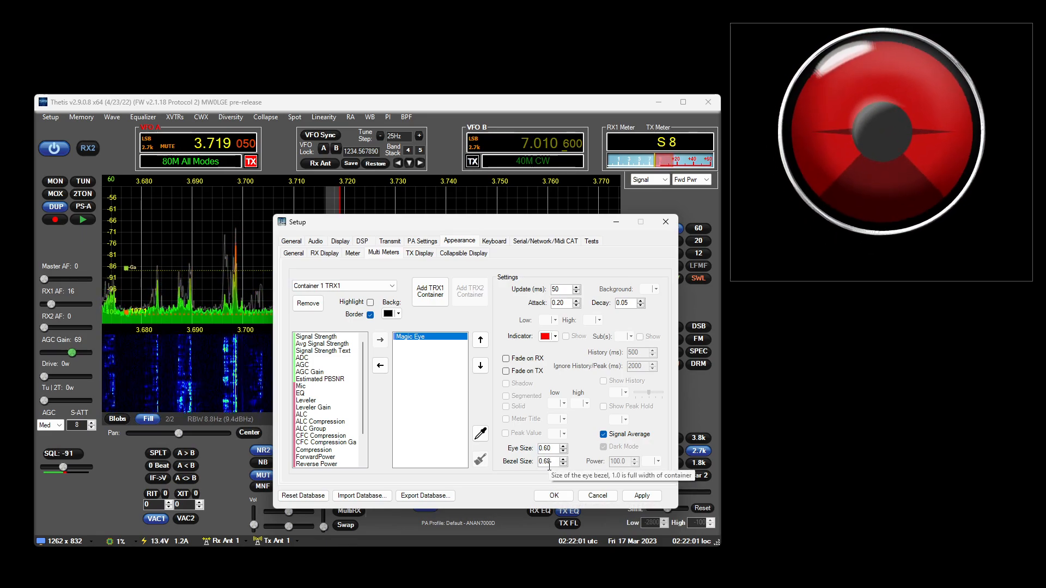
scroll(549, 466, "up", 1)
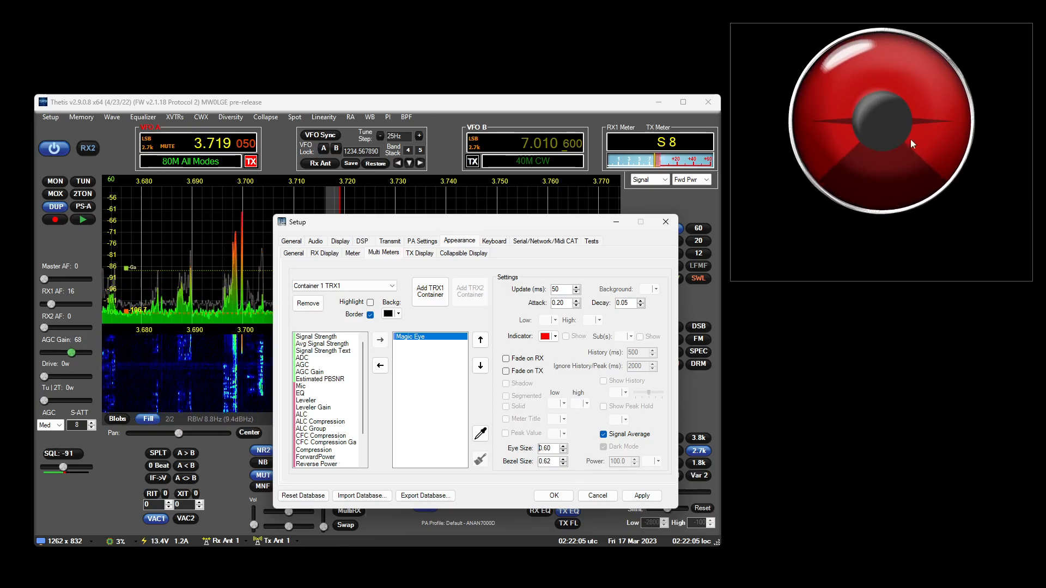
left_click(627, 434)
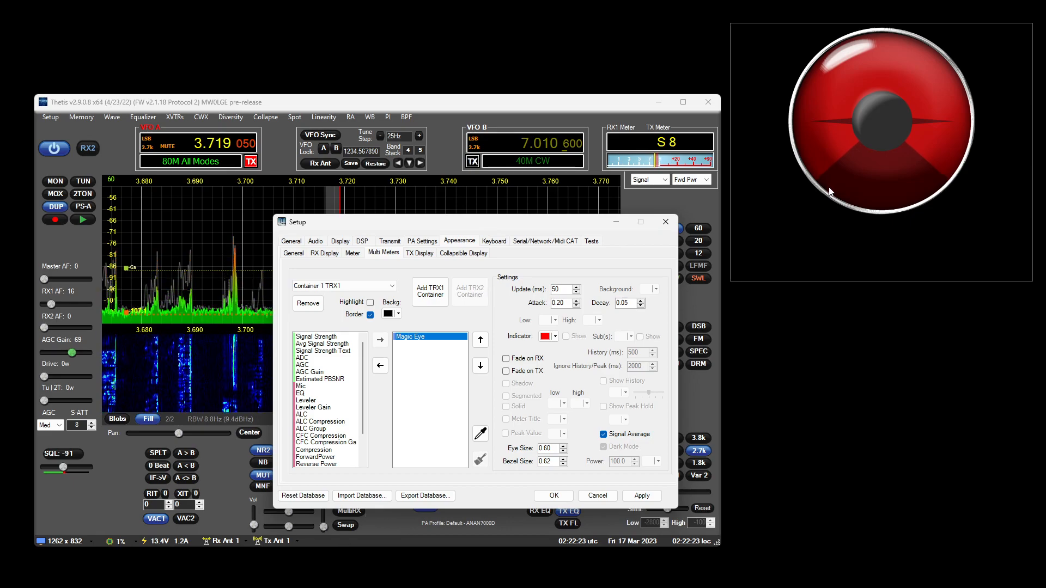
- Shrink the Magic Eye container to a small square and set its Eye Size and Bezel Size to 1.00
mouse_move(543, 229)
left_mouse_down()
mouse_move(496, 231)
mouse_move(540, 234)
left_mouse_up()
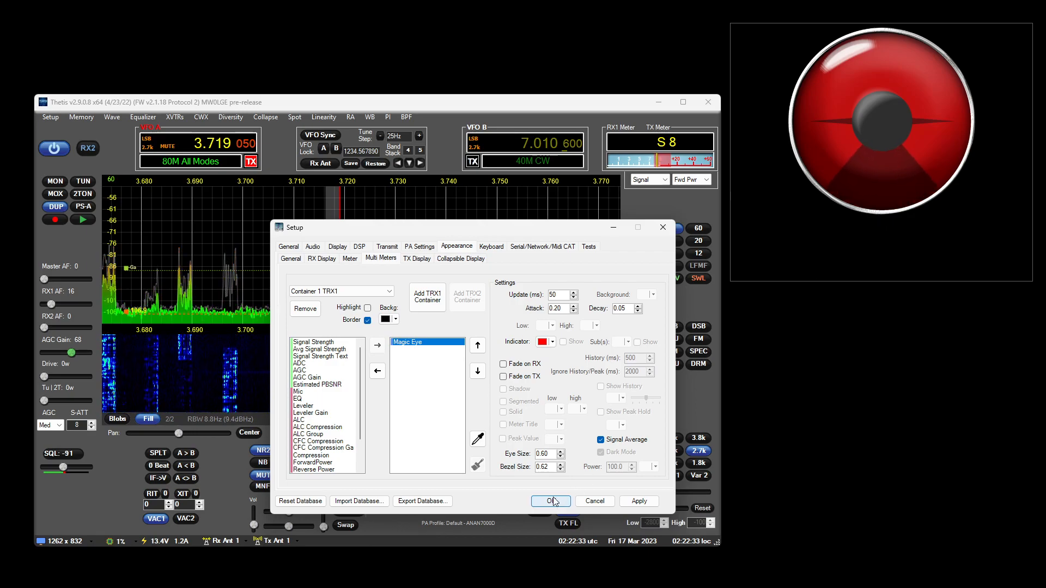
left_click_drag(1031, 280, 929, 150)
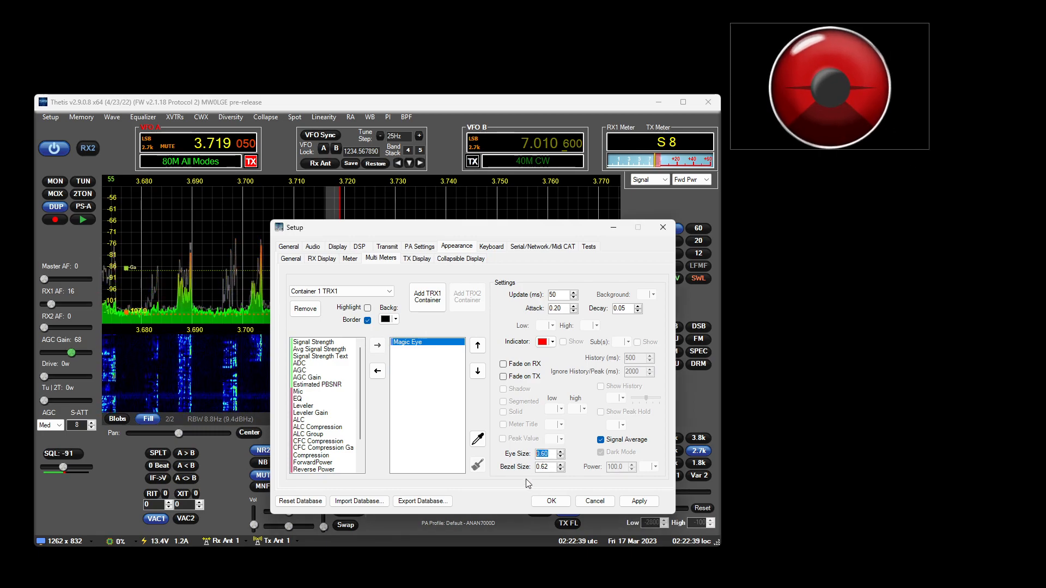
key("Return")
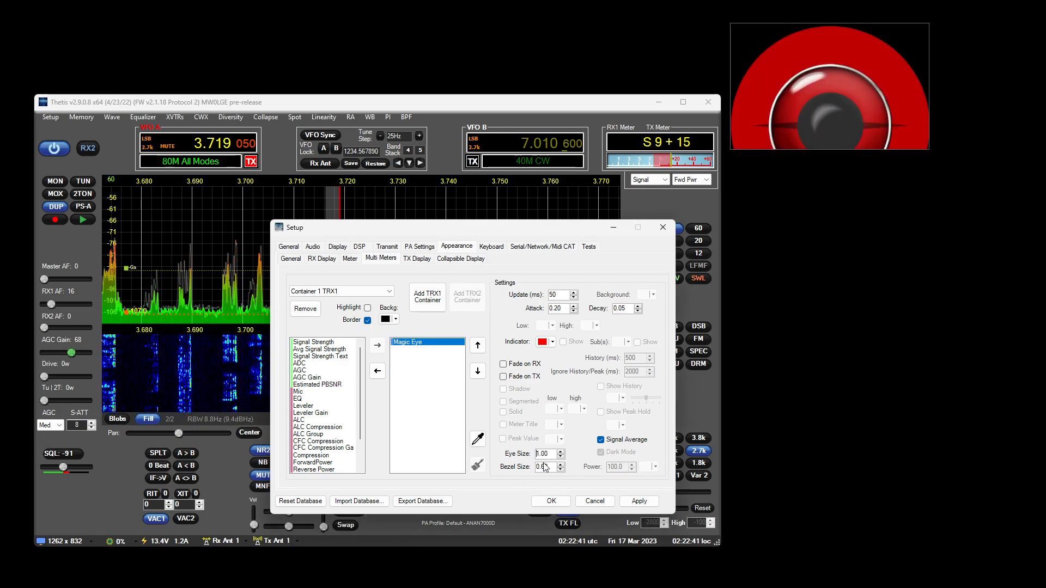
type("1")
key("Return")
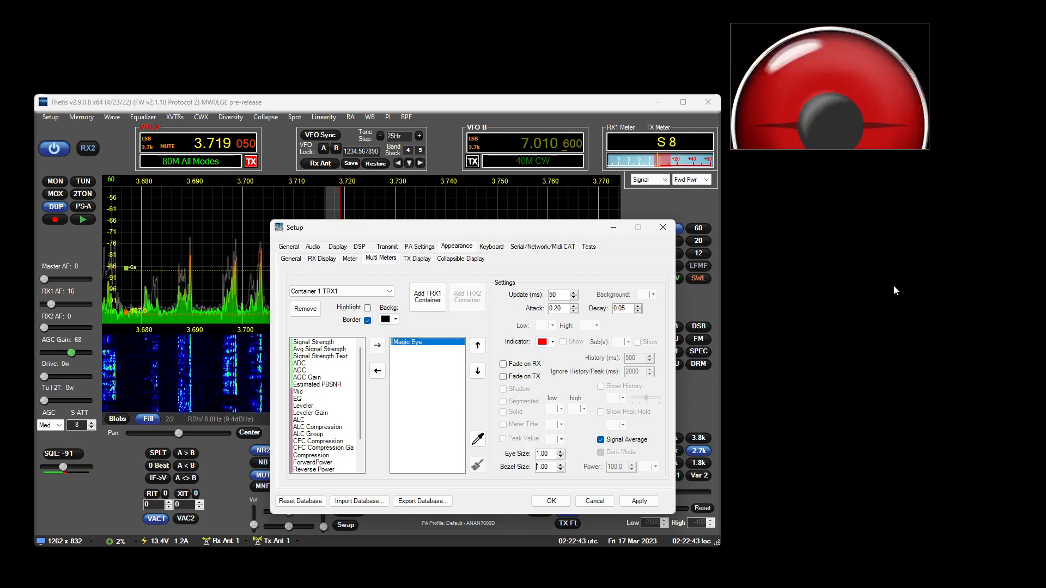
left_click_drag(929, 150, 791, 87)
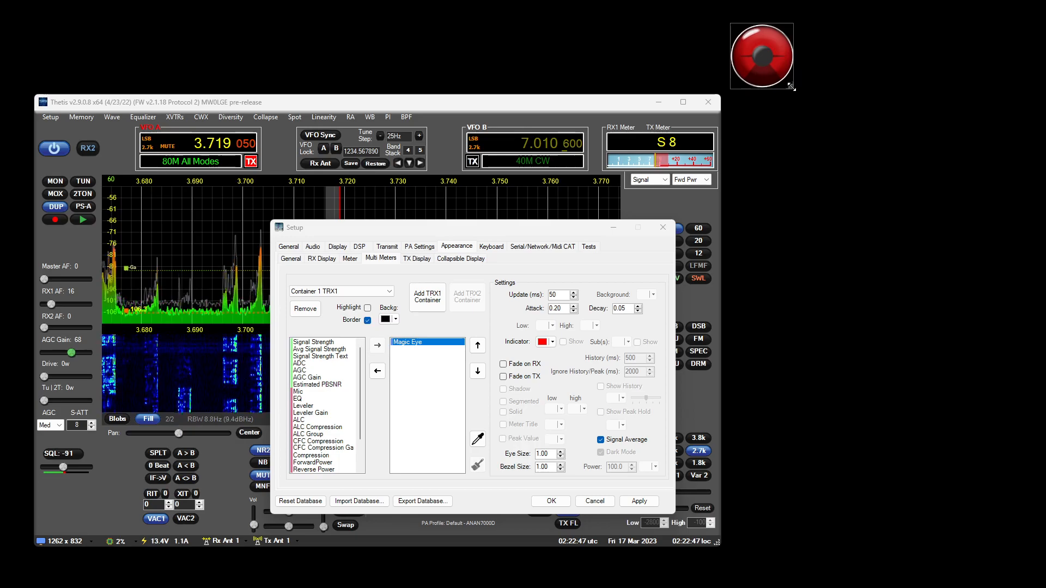
left_click(558, 502)
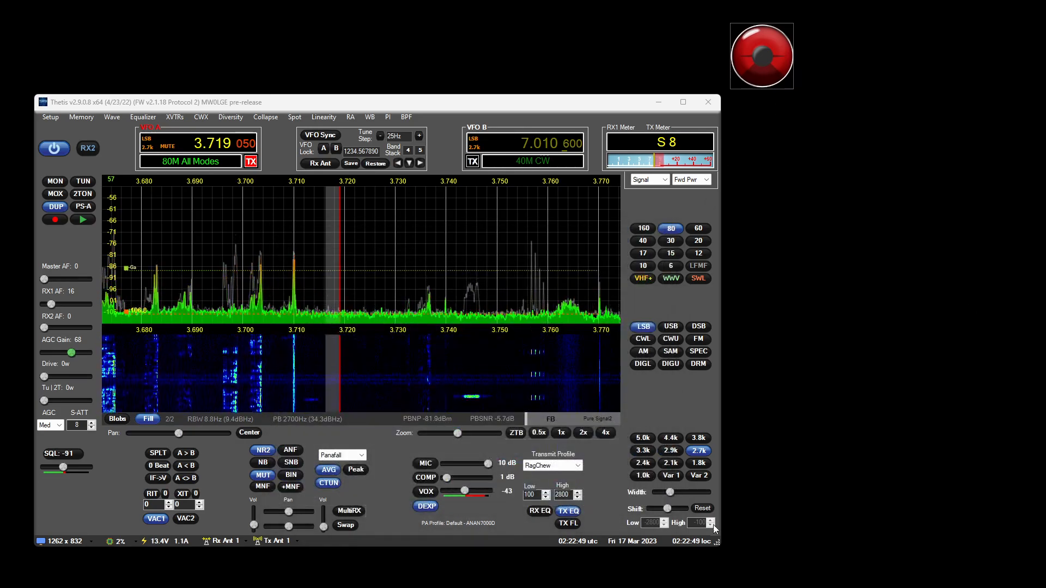
- Make the main window taller and dock the shrunken Magic Eye container in the gap between the mode and filter buttons
left_click_drag(719, 553, 725, 583)
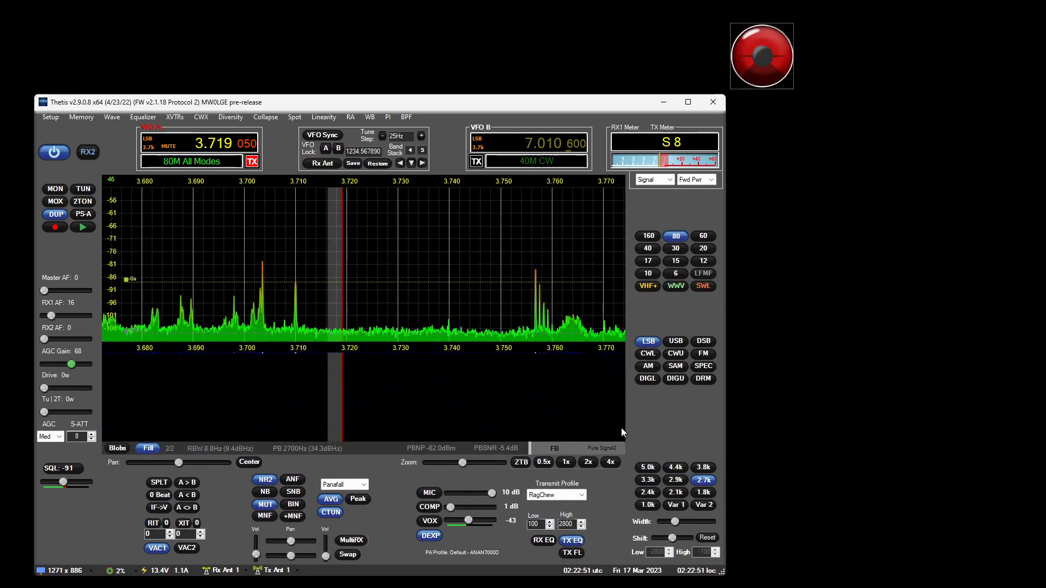
left_click_drag(440, 107, 420, 31)
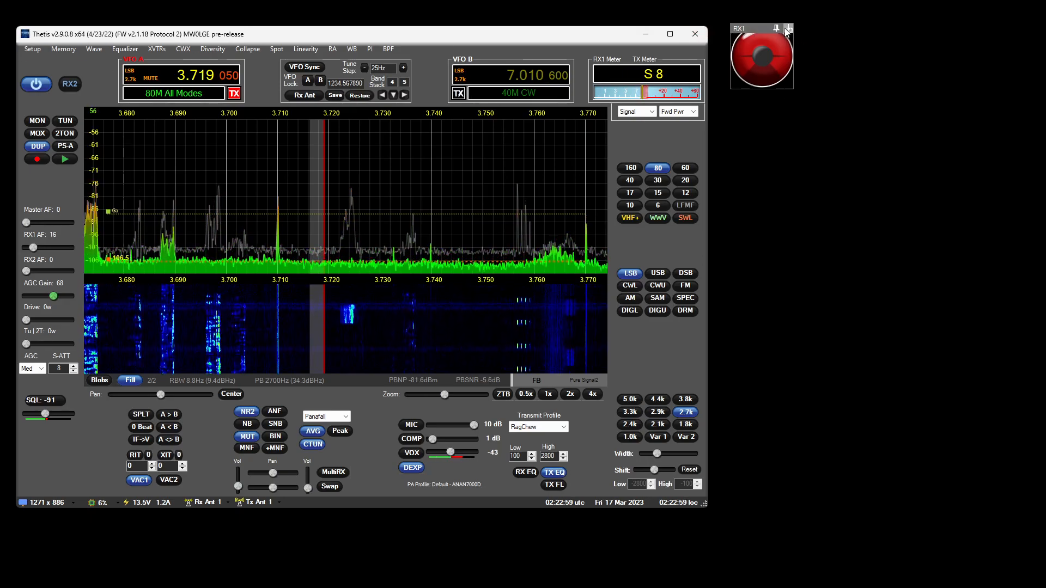
left_click(789, 29)
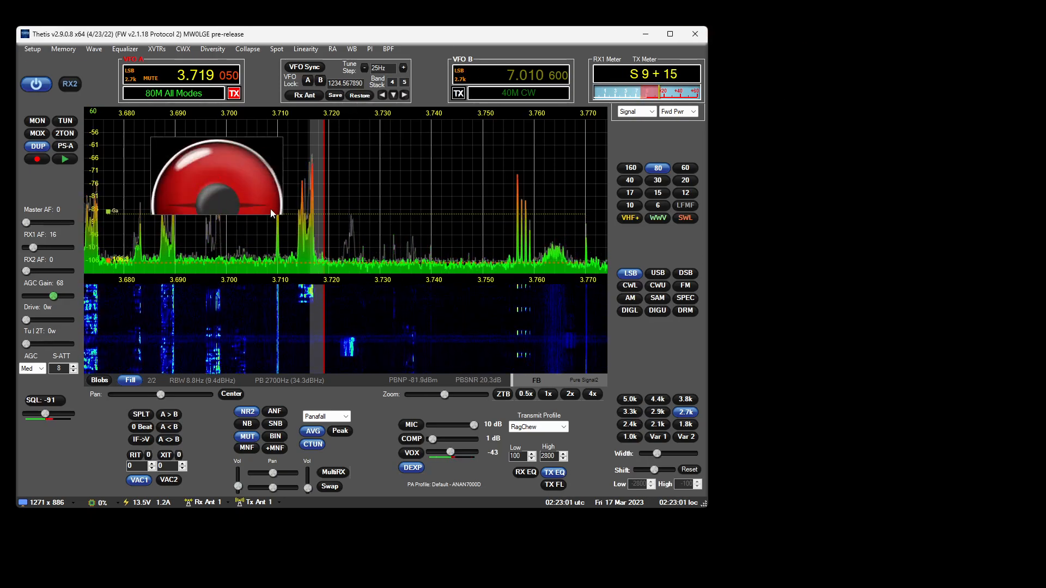
left_click_drag(283, 267, 214, 202)
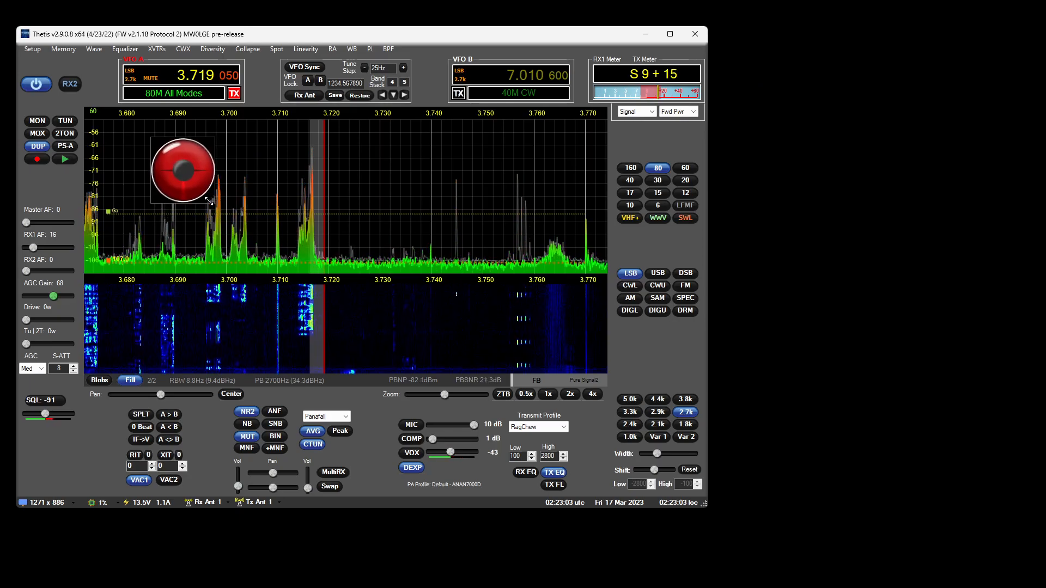
mouse_move(183, 143)
left_click_drag(183, 143, 658, 324)
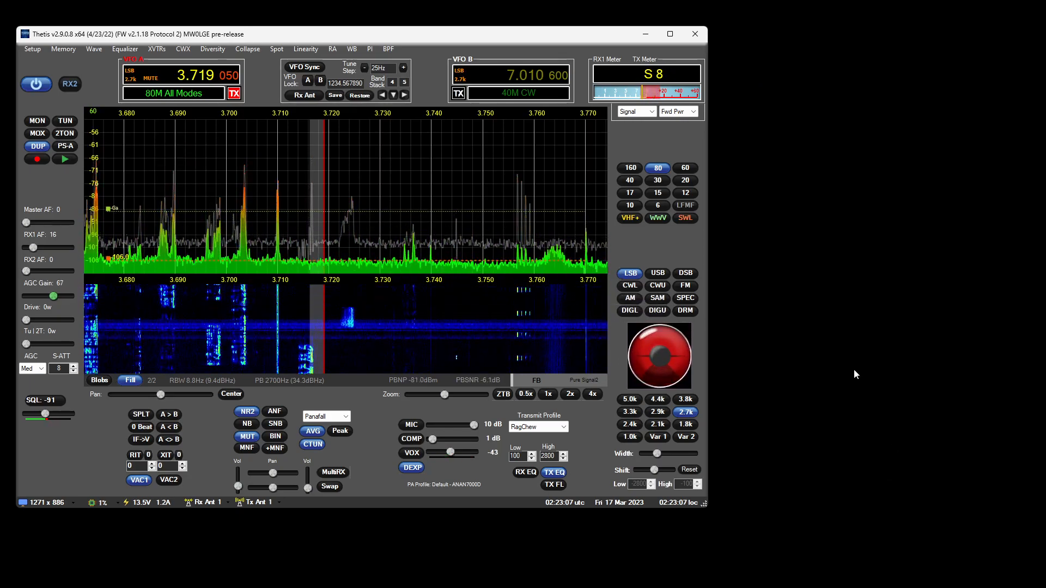
- Open Setup beside the docked Magic Eye and try palette greys as the background of Container 1 TRX1
left_click(31, 54)
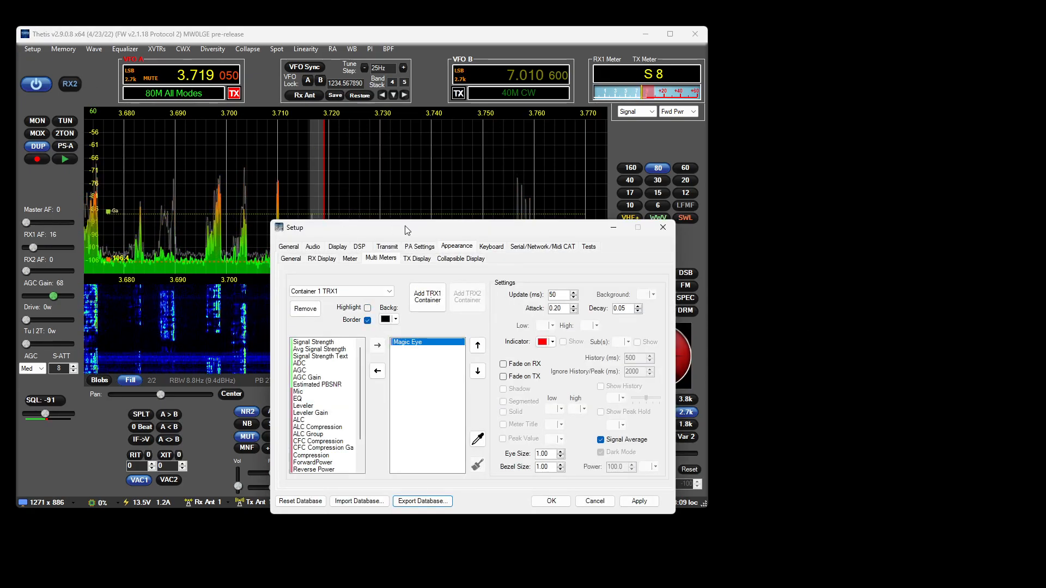
left_click_drag(422, 221, 286, 185)
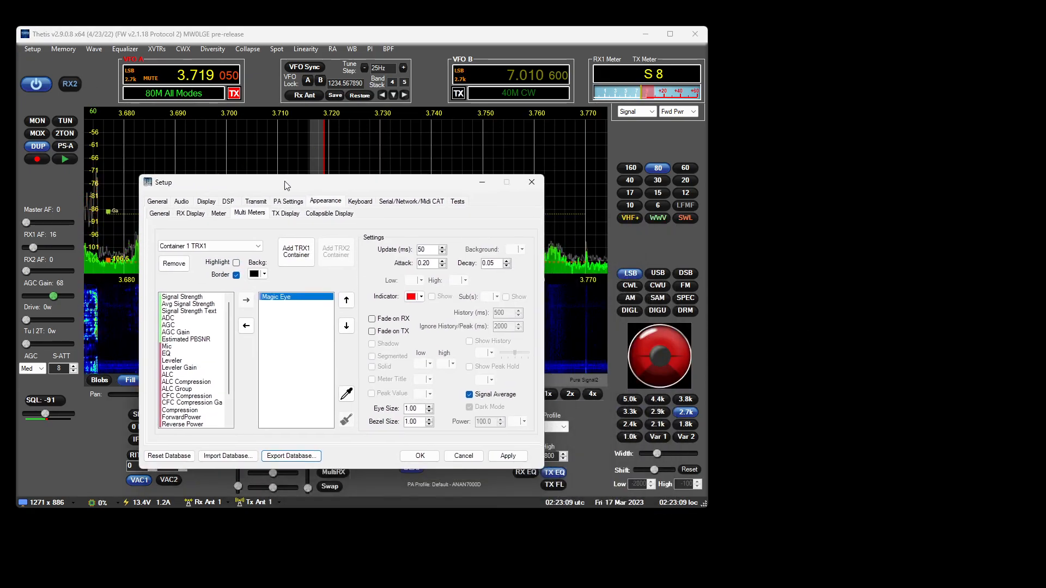
left_click(259, 274)
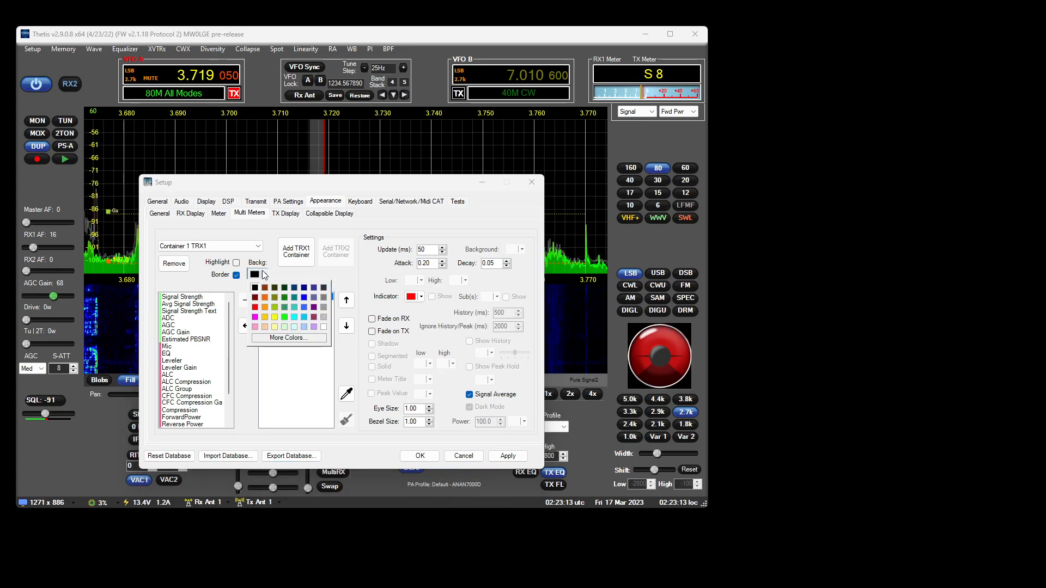
left_click(325, 296)
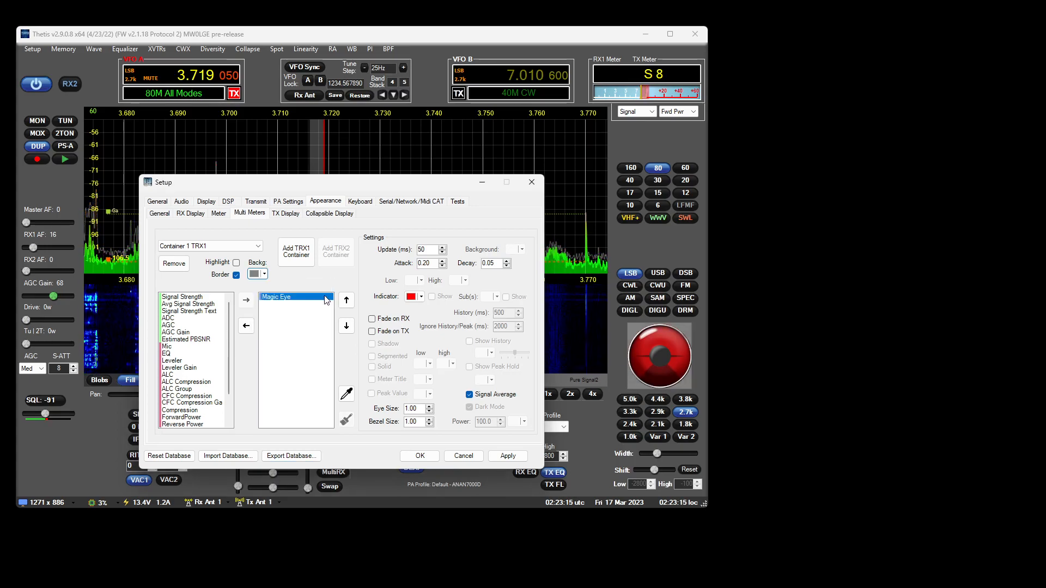
left_click(265, 275)
left_click(324, 288)
left_click(266, 275)
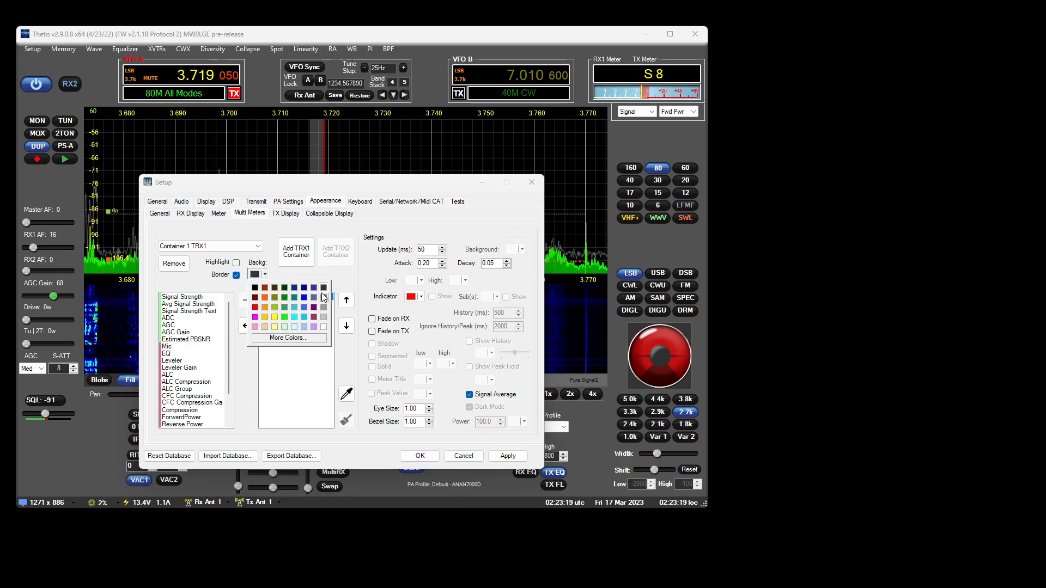
left_click(325, 297)
- Set the background of Container 1 TRX1 to a custom dark grey (79, 79, 79), disable its border and close Setup
left_click(266, 274)
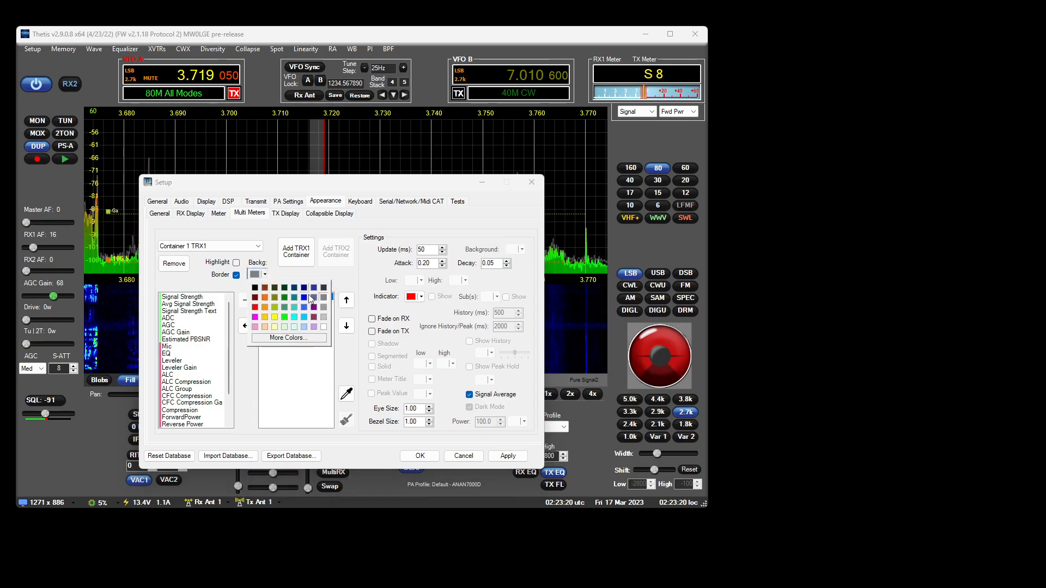
left_click(323, 340)
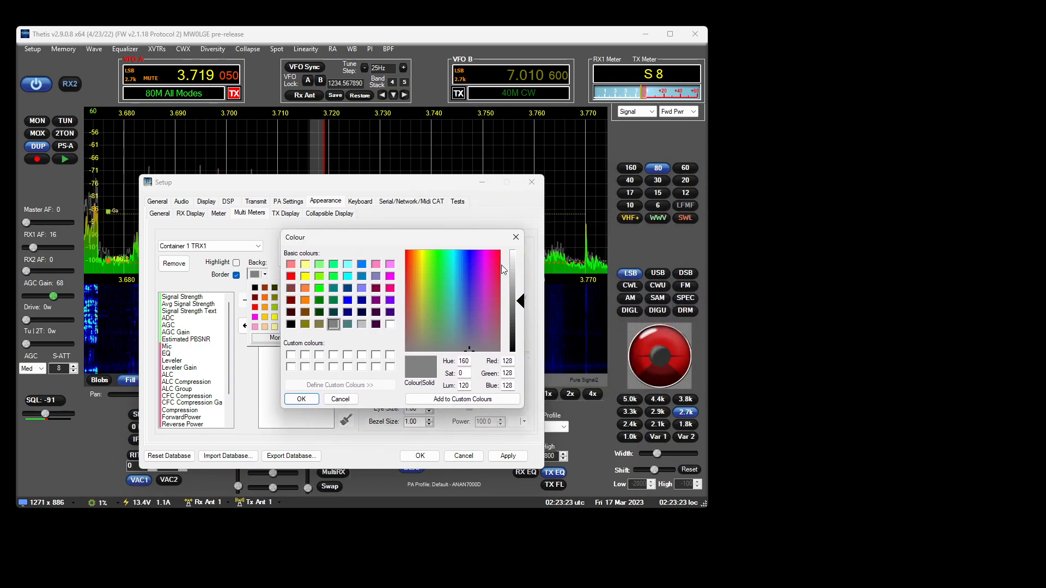
left_click_drag(518, 301, 518, 321)
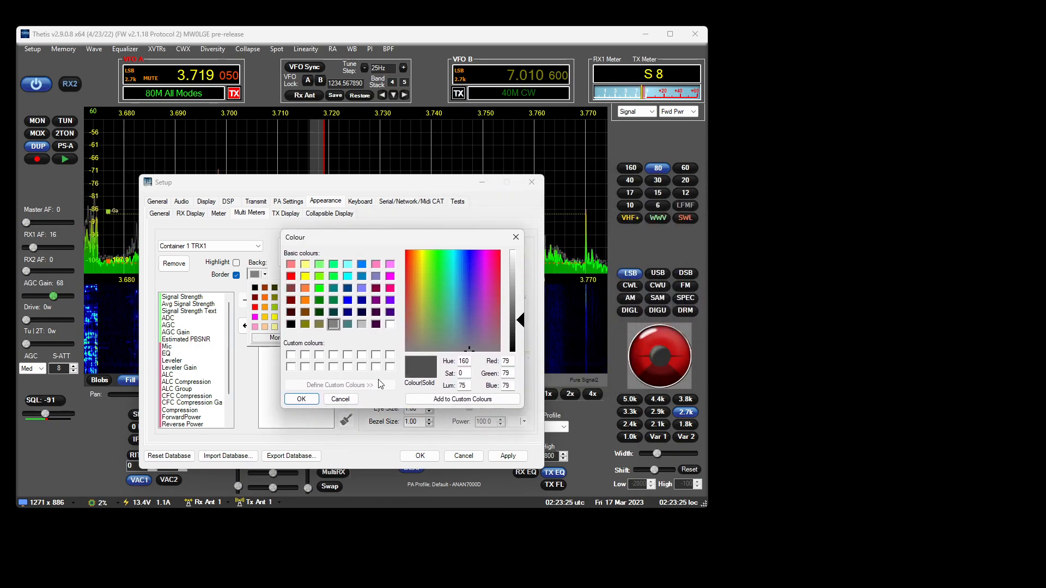
left_click(301, 399)
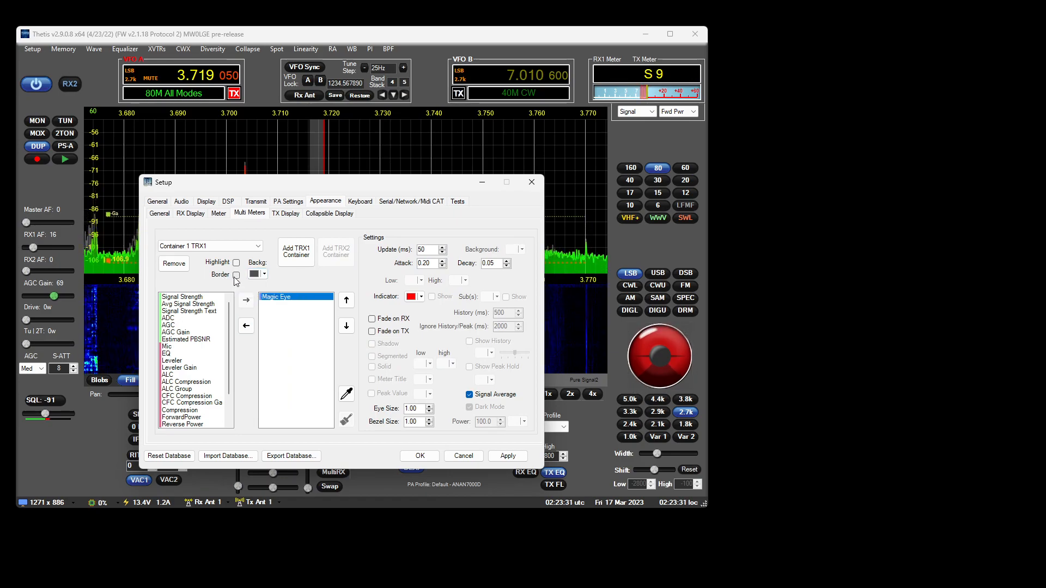
left_click(462, 457)
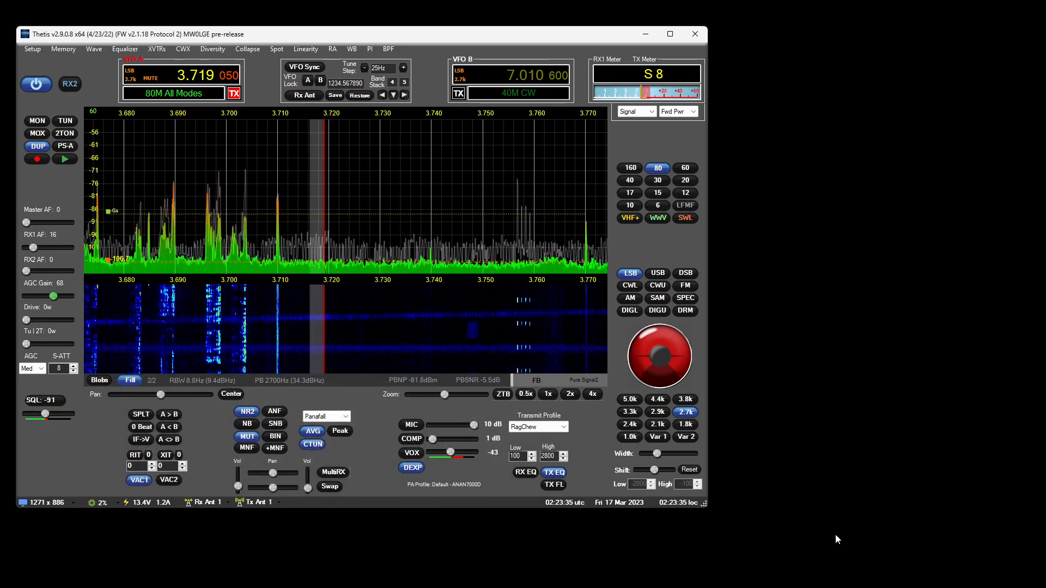
- Enlarge the main window to about 1305 x 903 and move it towards the middle of the desktop
mouse_move(663, 328)
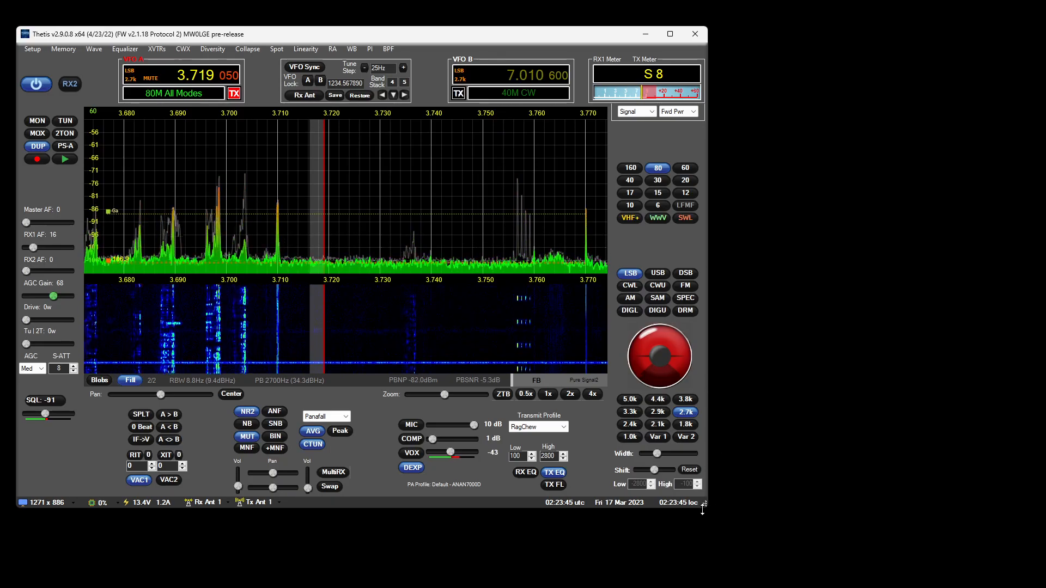
left_click_drag(718, 513, 737, 523)
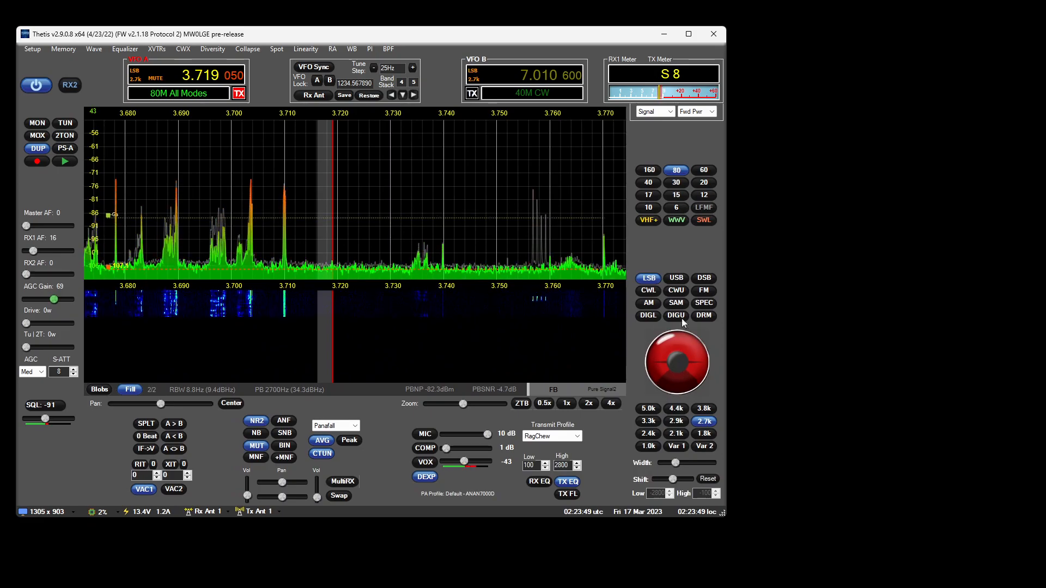
left_click_drag(351, 36, 430, 101)
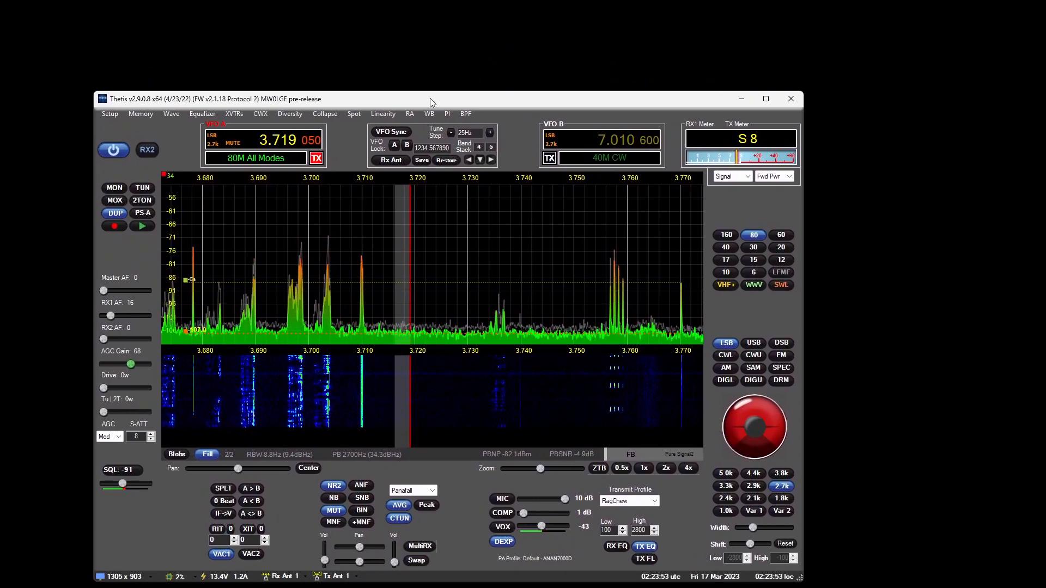
- Remove the Magic Eye from Container 1 TRX1 in Setup and turn the container's border back on
left_click(111, 115)
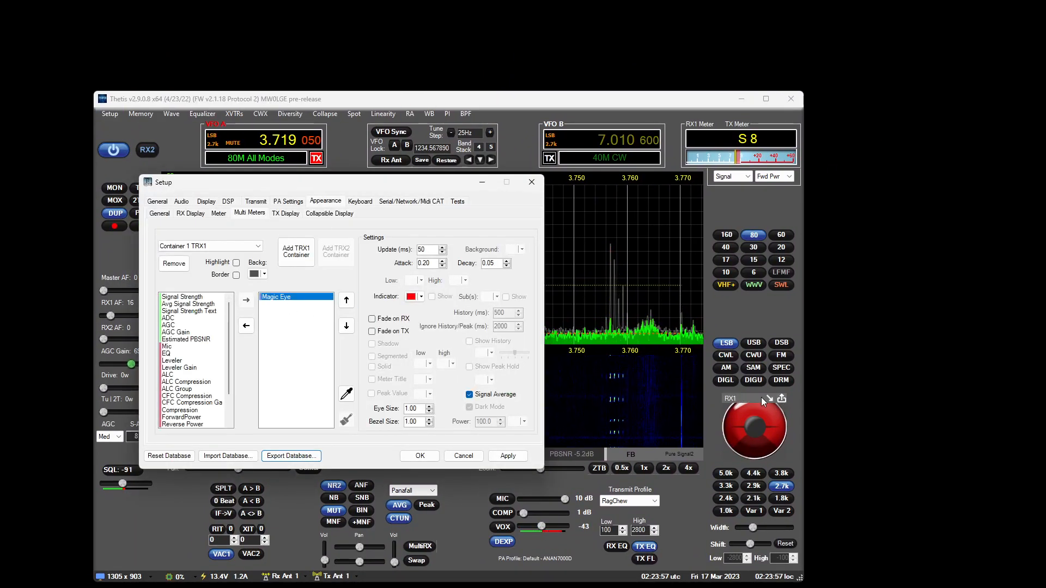
double_click(320, 298)
mouse_move(230, 331)
left_mouse_down()
mouse_move(231, 370)
mouse_move(231, 340)
left_mouse_up()
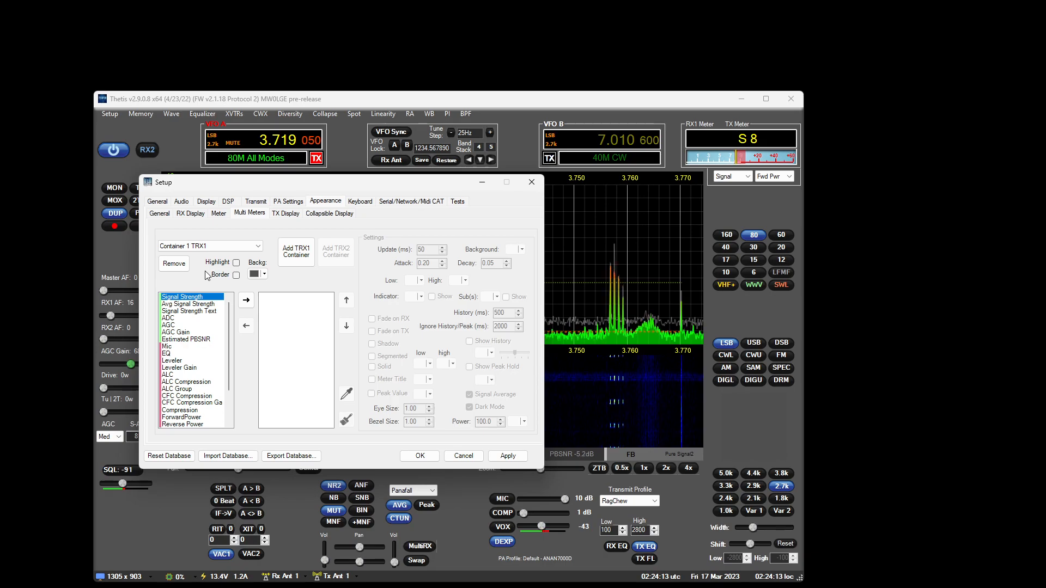
- Rearrange the Setup and main windows so that the main window lies in front with its docked empty container accessible
left_click_drag(331, 189, 262, 442)
left_click_drag(460, 99, 533, 58)
left_click_drag(104, 441, 179, 269)
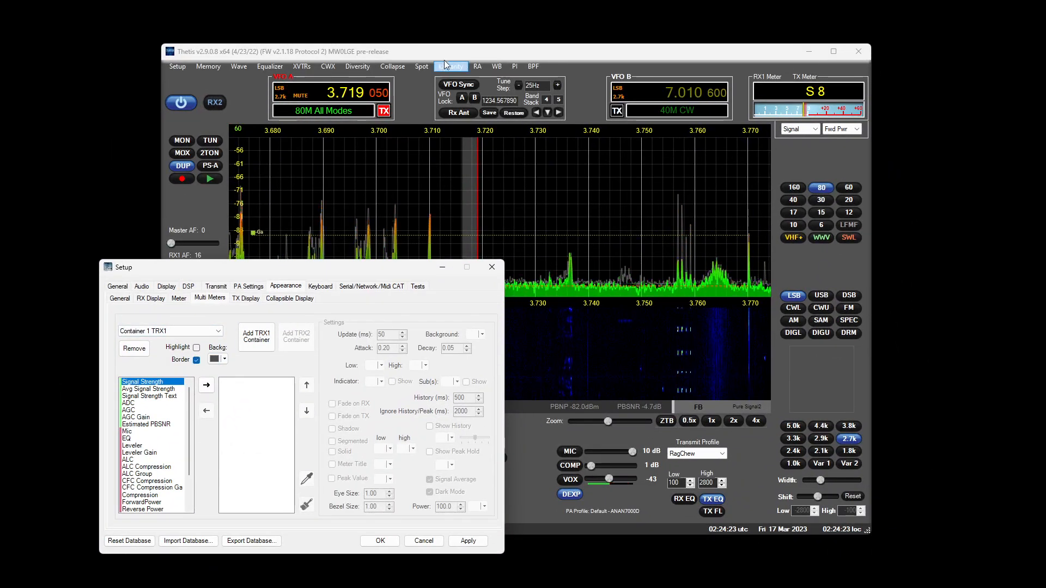
left_click(567, 69)
left_click_drag(537, 54, 935, 333)
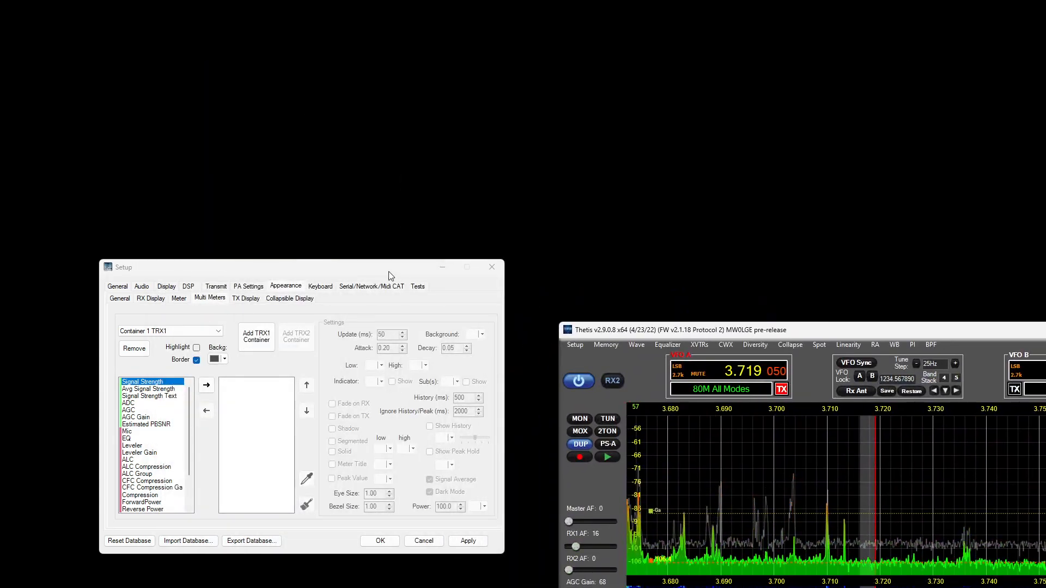
left_click_drag(388, 275, 325, 356)
left_click_drag(845, 331, 385, 72)
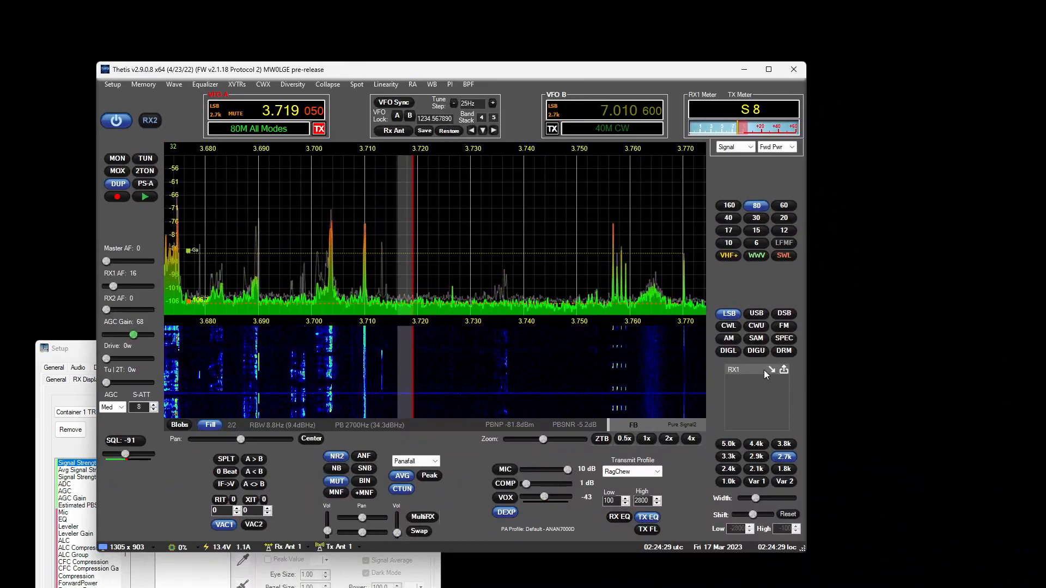
- Undock the RX1 container from the main window and set its background to black in Setup
left_click(783, 369)
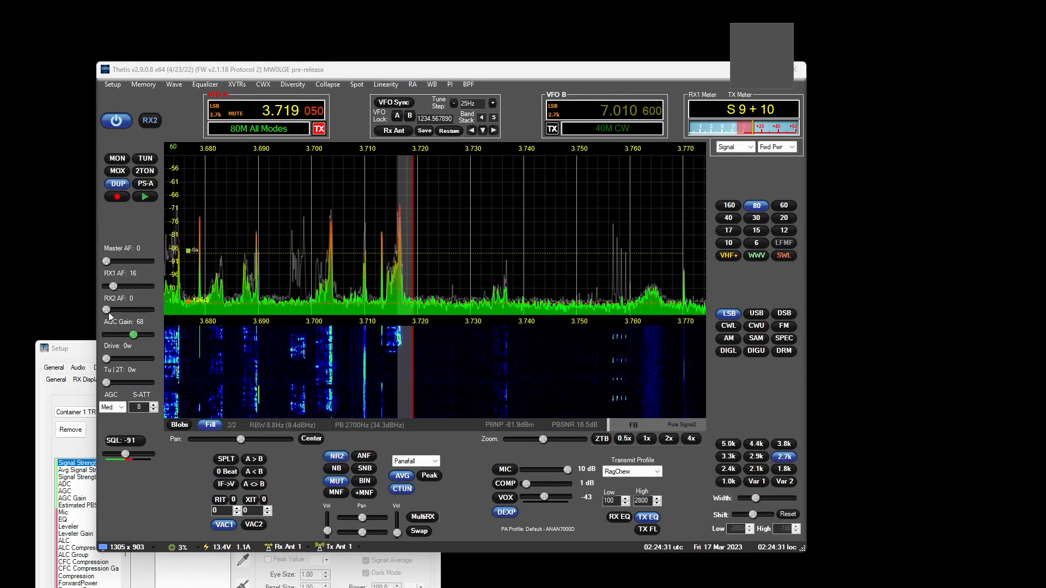
left_click(85, 350)
left_click(160, 440)
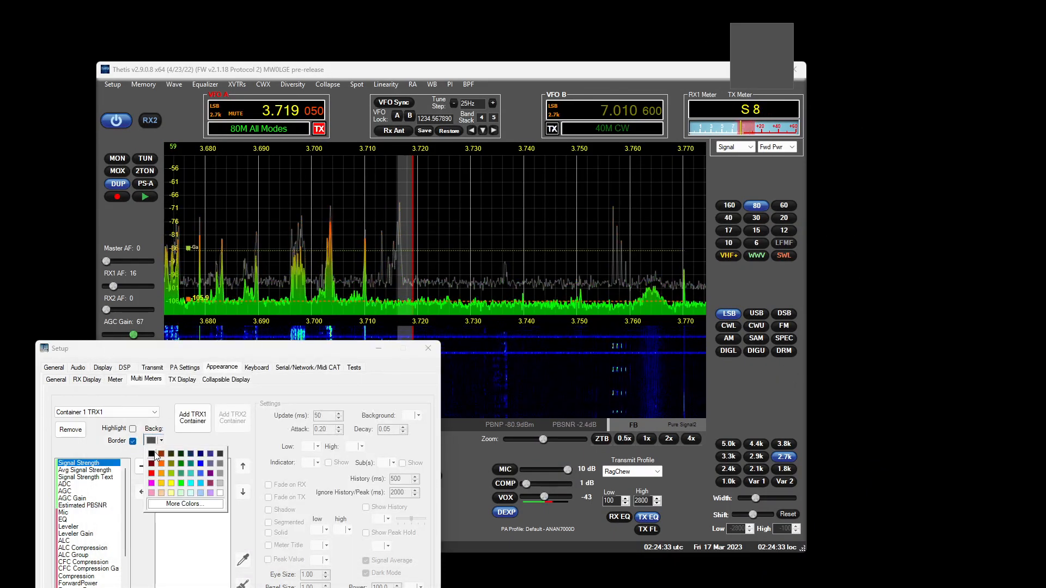
left_click(153, 454)
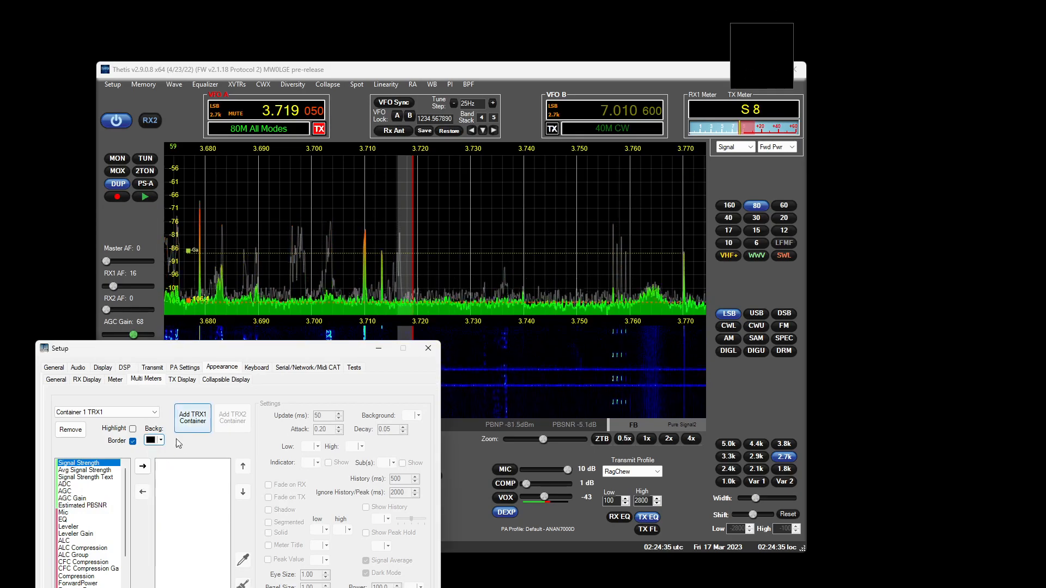
- Add the Signal Strength meter to Container 1 TRX1, then enlarge the floating container and place it beside the main window
double_click(92, 464)
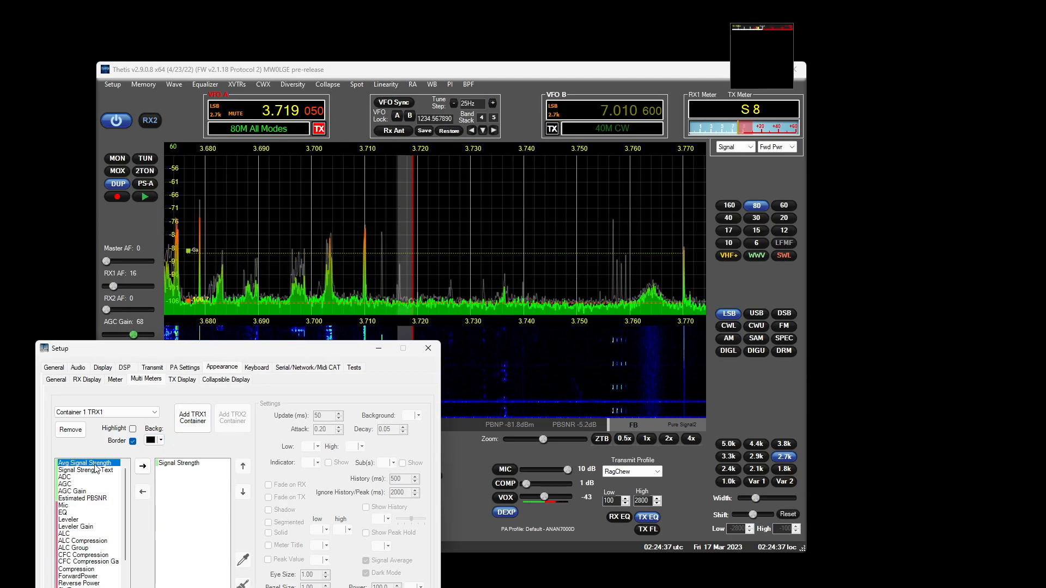
left_click_drag(789, 86, 918, 530)
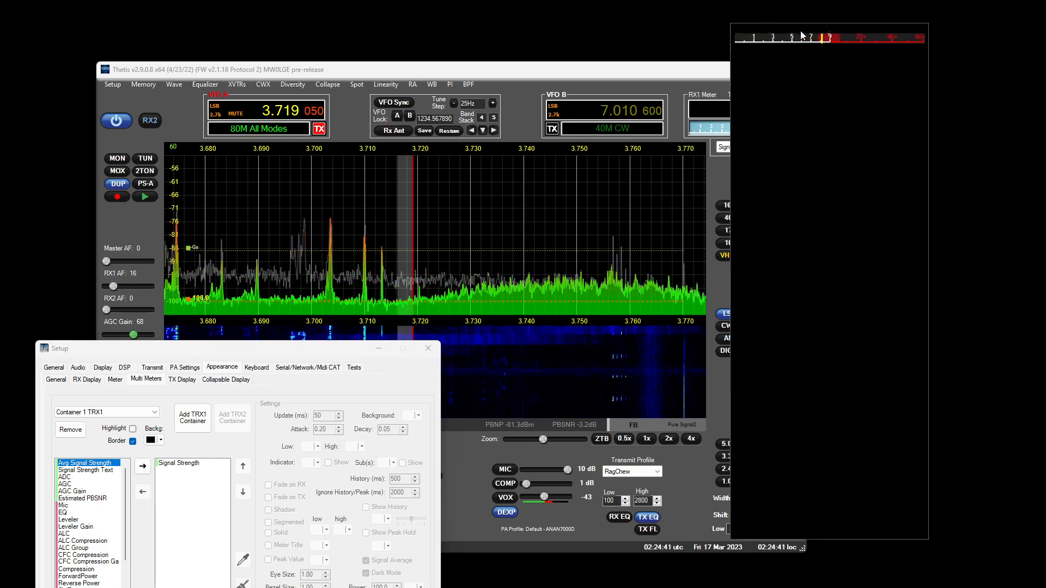
left_click_drag(812, 30, 900, 38)
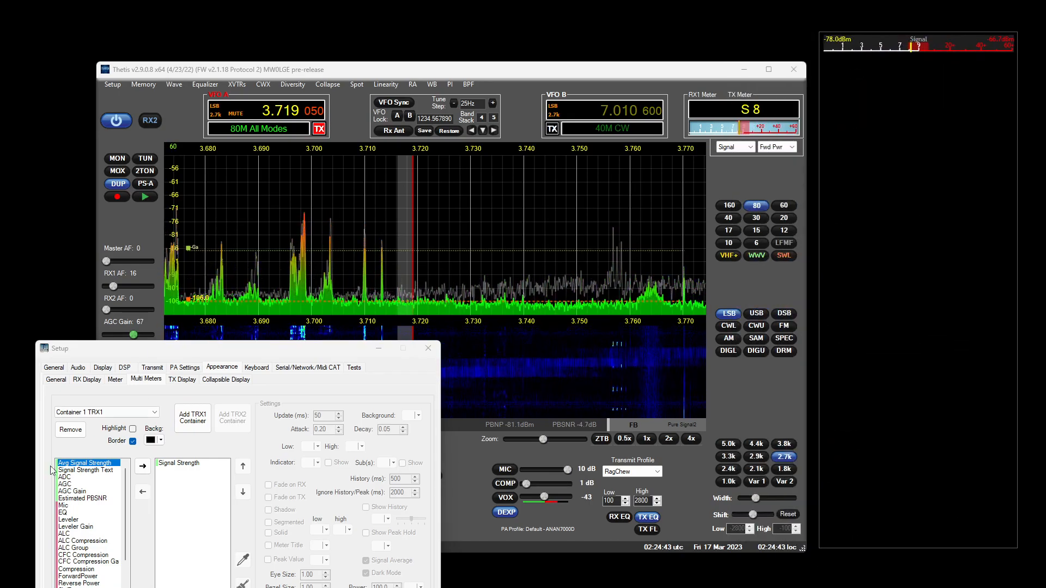
- Add Avg Signal Strength, Signal Strength Text, ADC, AGC, AGC Gain, Estimated PBSNR, Mic and EQ to Container 1 TRX1
double_click(95, 463)
double_click(95, 463)
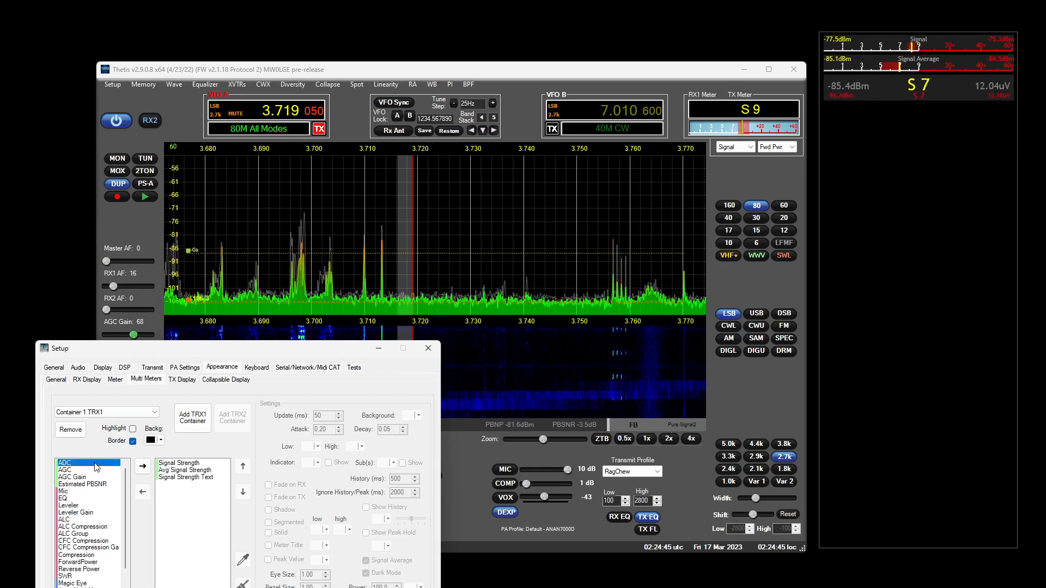
double_click(95, 464)
double_click(96, 463)
double_click(96, 463)
double_click(96, 463)
double_click(96, 464)
double_click(96, 463)
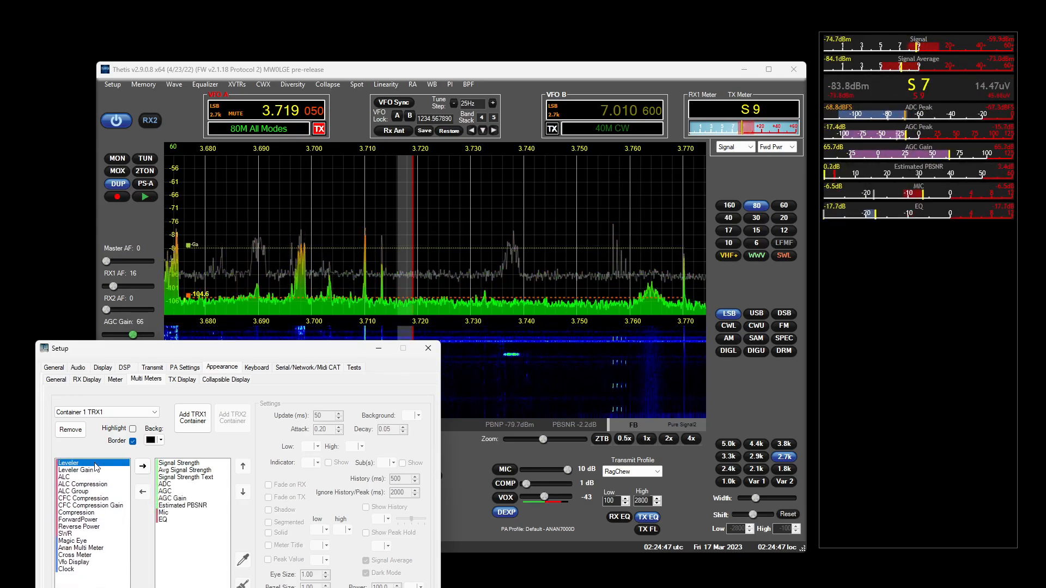
- Add Leveler, Leveler Gain, ALC, ALC Compression, ALC Group and CFC Compression to Container 1 TRX1
double_click(96, 463)
double_click(96, 463)
double_click(96, 464)
double_click(97, 464)
double_click(96, 464)
double_click(97, 463)
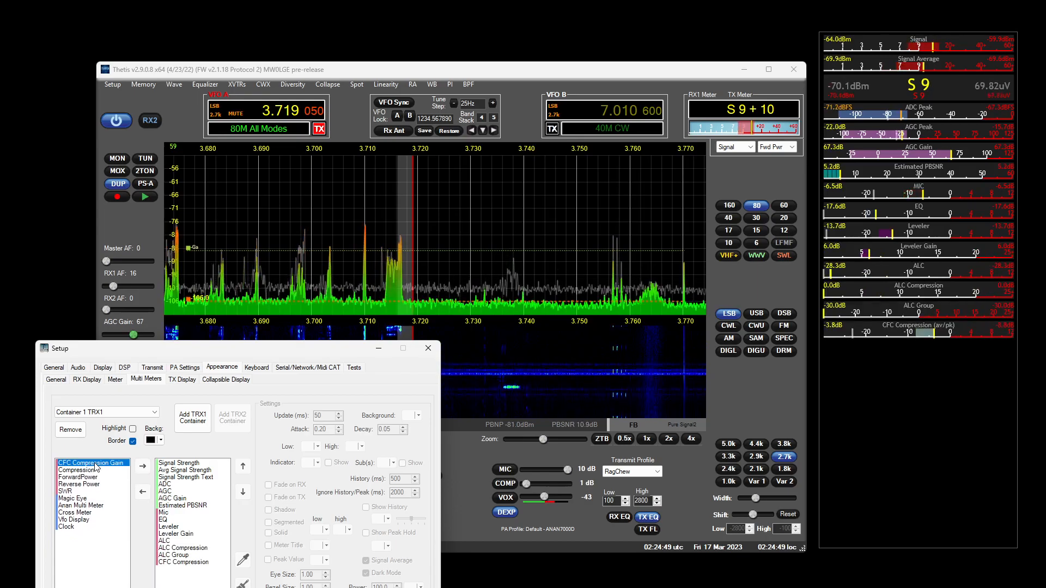
- Add the remaining available items to Container 1 TRX1, from CFC Compression Gain through SWR, Magic Eye, Anan Multi Meter, Cross Meter, Vfo Display and Clock
double_click(97, 463)
double_click(96, 463)
double_click(96, 463)
double_click(96, 463)
double_click(96, 464)
double_click(97, 464)
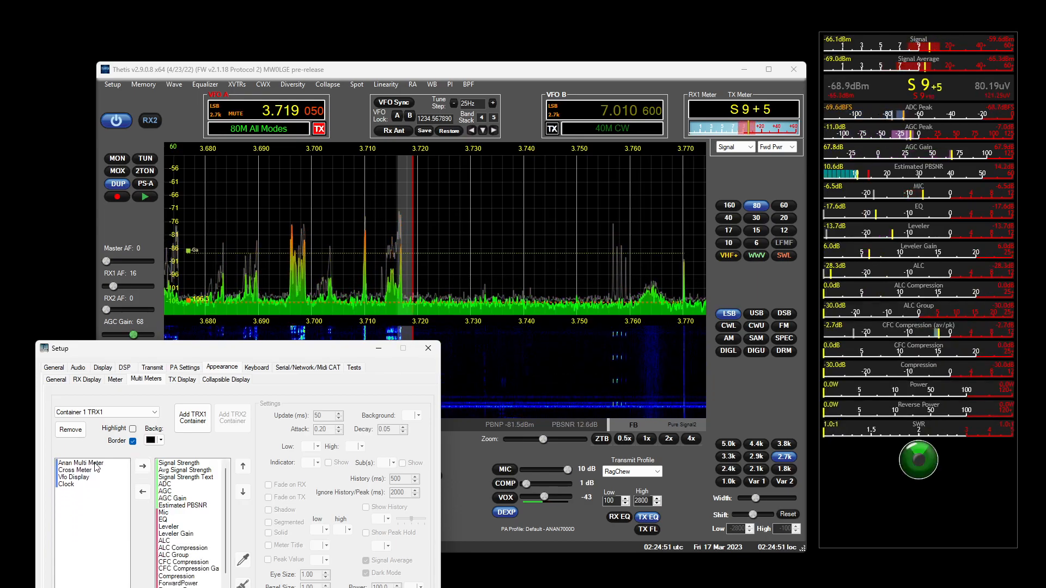
double_click(97, 463)
double_click(97, 464)
double_click(96, 464)
double_click(96, 463)
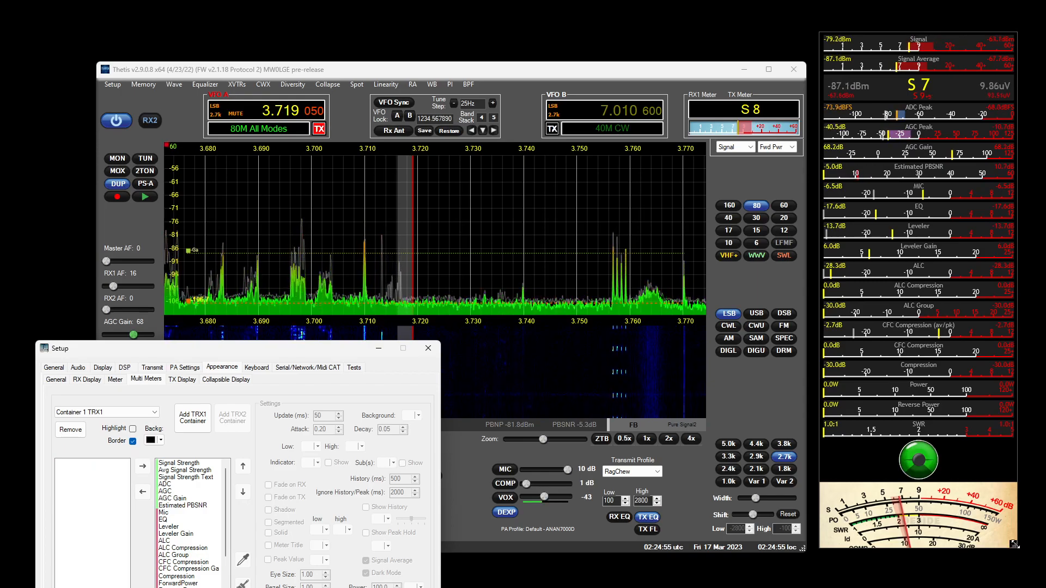
- Make the floating container narrower and taller, move it up so every meter fits on screen, and close Setup
left_click_drag(1013, 543, 956, 587)
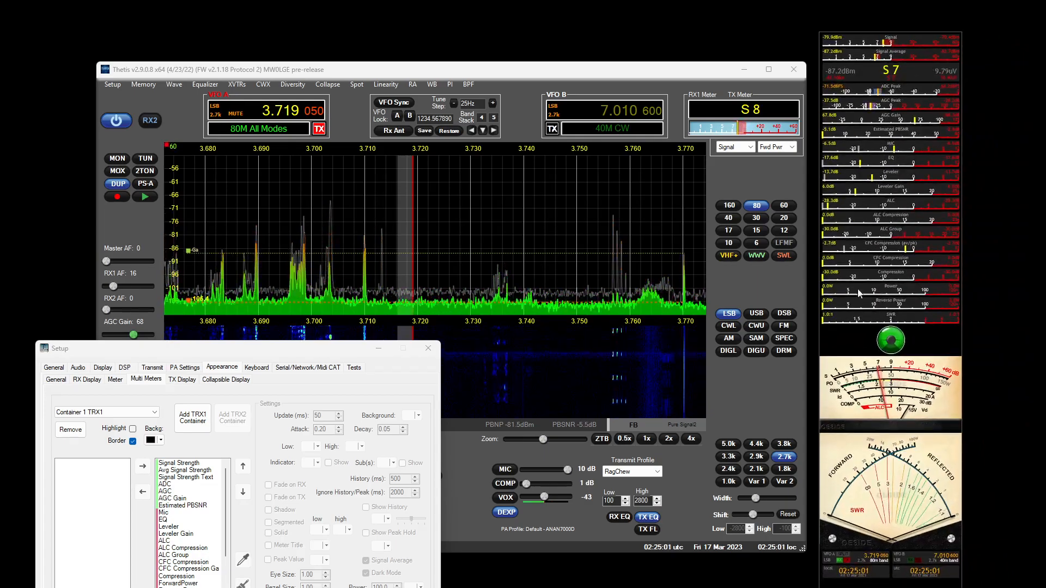
mouse_move(861, 37)
left_click_drag(860, 37, 860, 19)
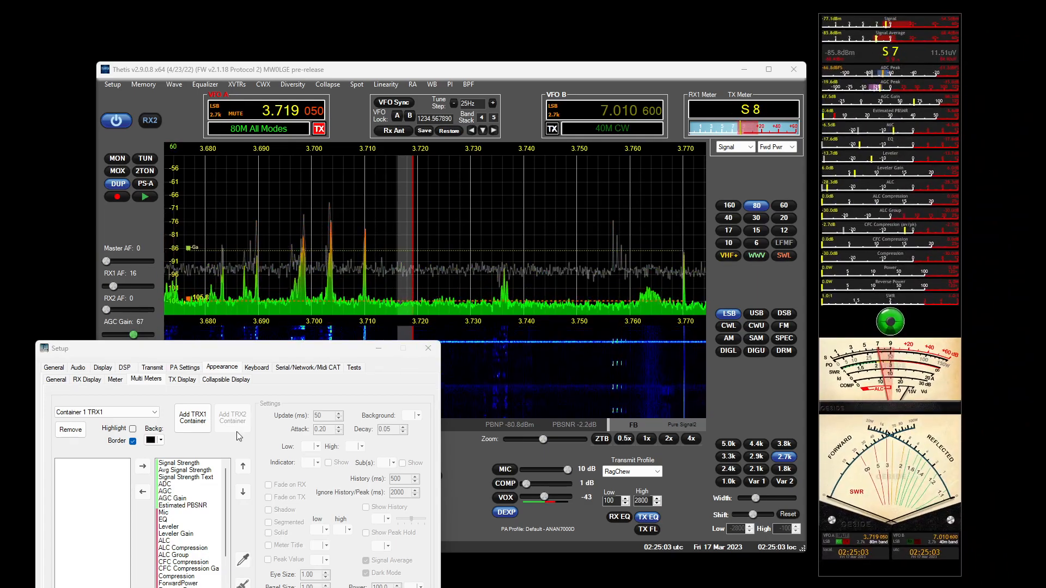
left_click(428, 351)
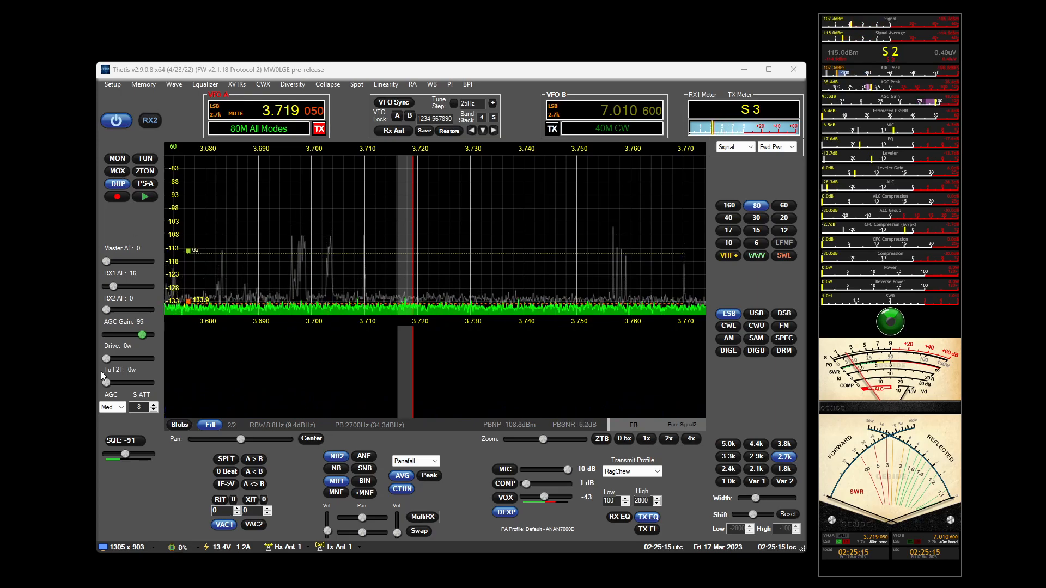
- Set Drive to 19 W and the RX1 step attenuator to 22, and run a short MOX transmission
left_click_drag(106, 359, 116, 359)
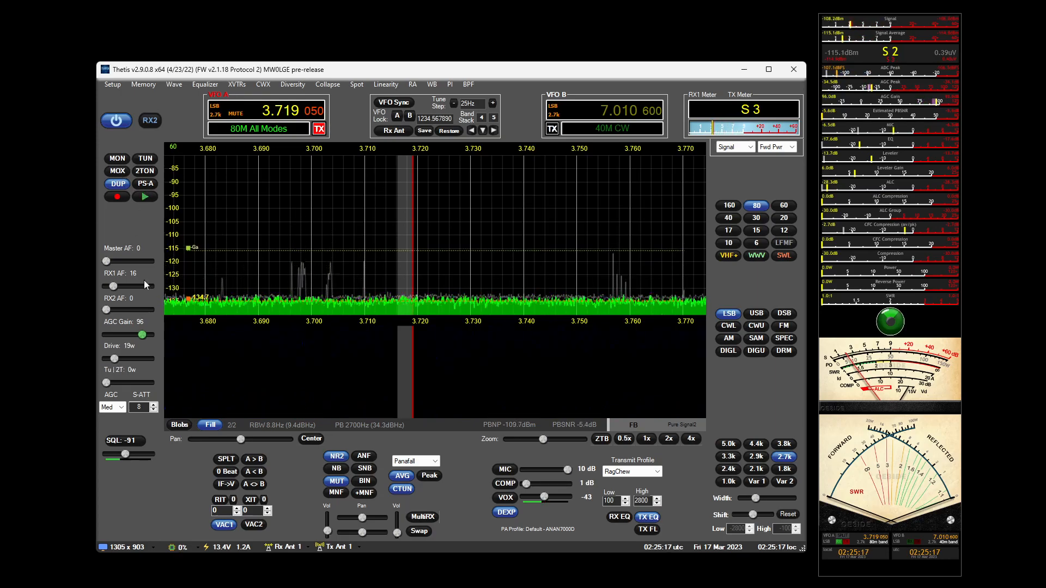
scroll(141, 408, "up", 14)
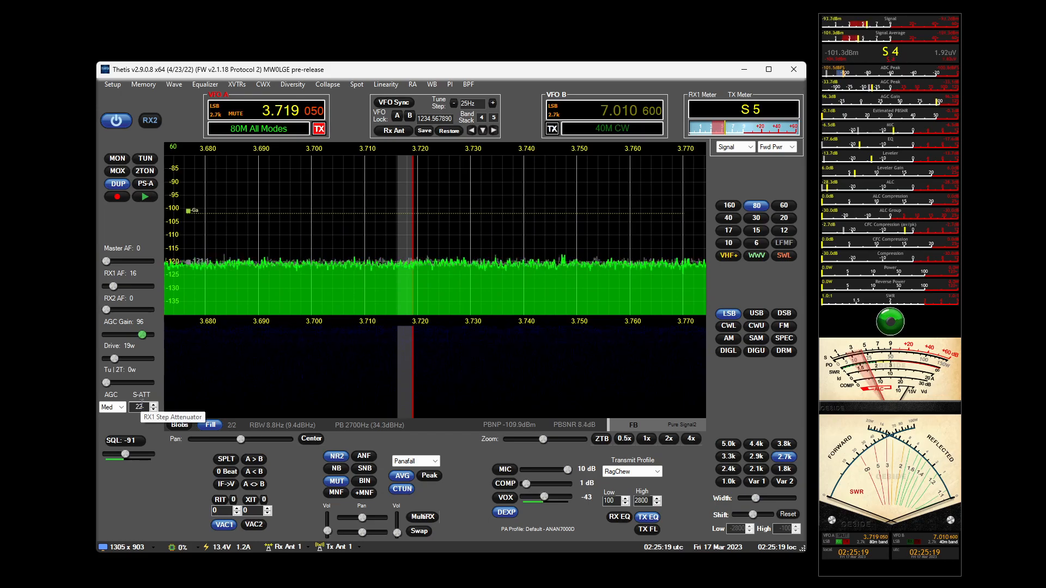
left_click(125, 171)
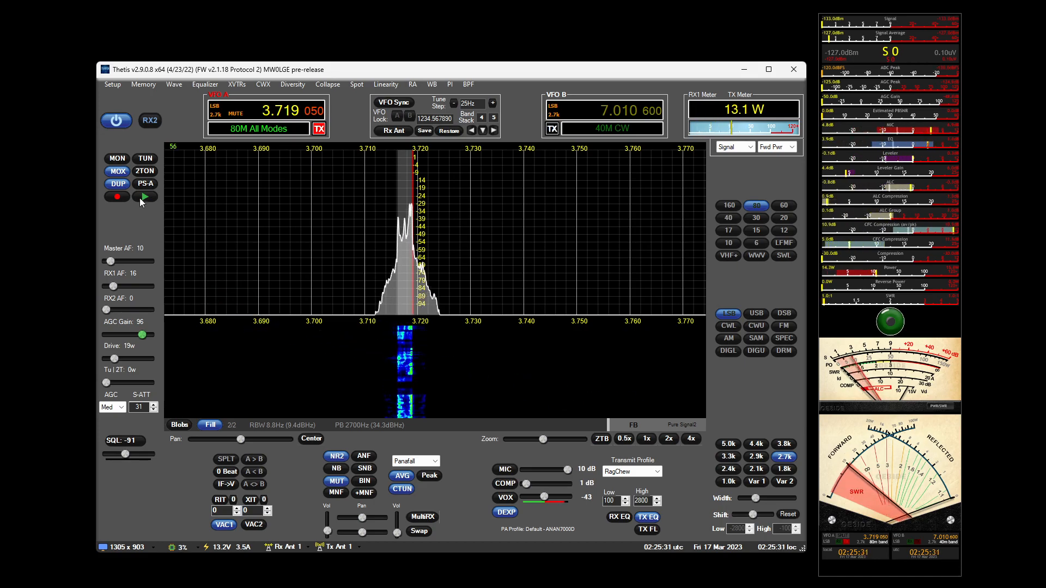
left_click(124, 173)
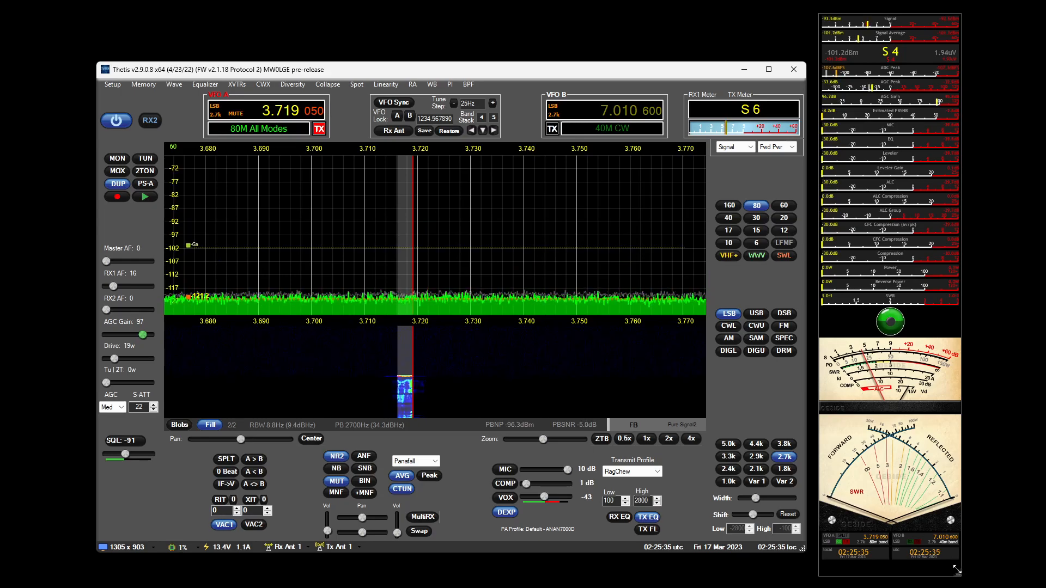
- Enlarge the floating meter container slightly and reopen Setup in front of the main window
left_click_drag(957, 570, 969, 583)
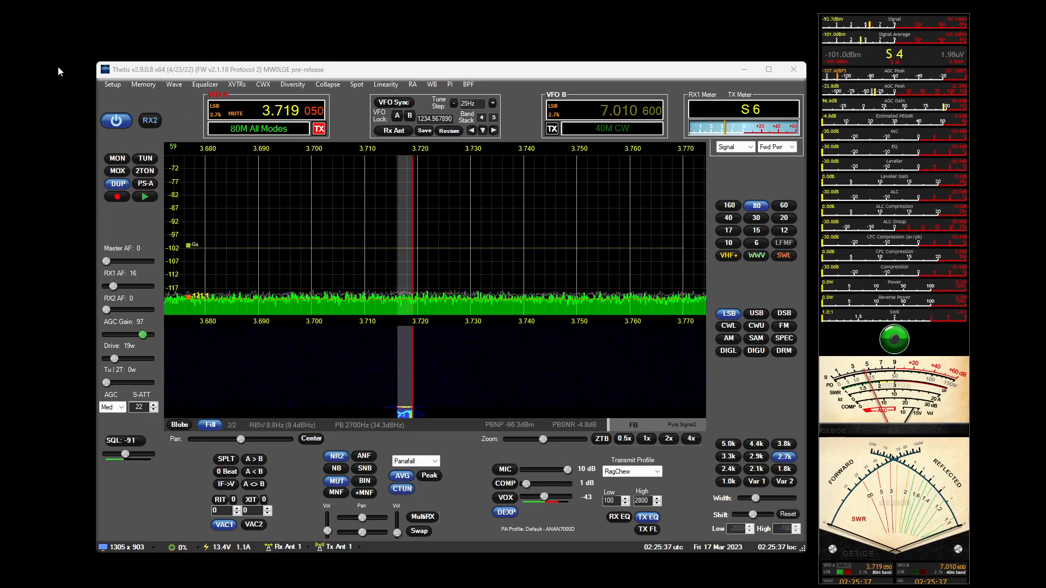
left_click(106, 83)
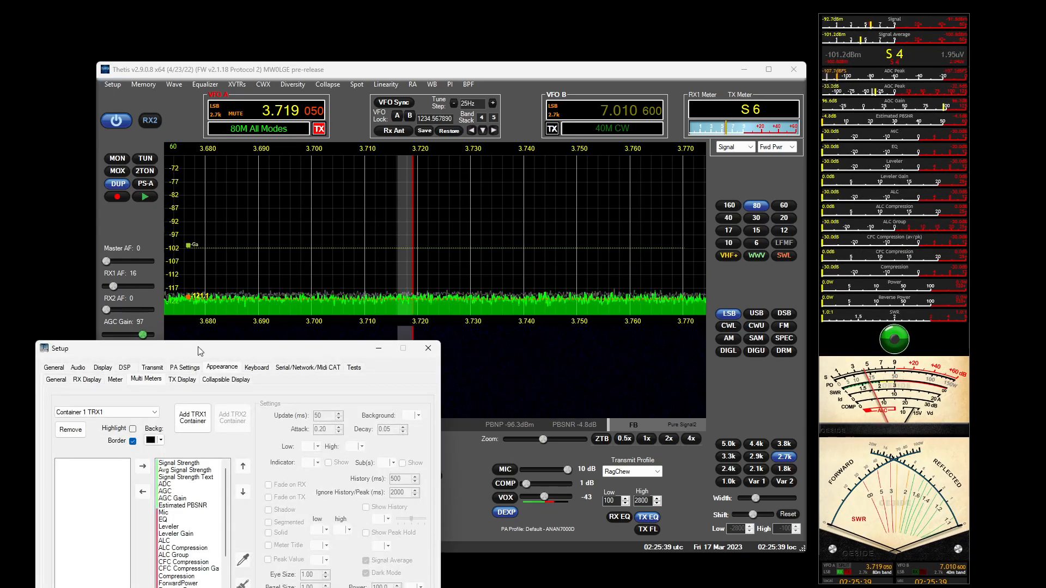
left_click_drag(201, 351, 395, 164)
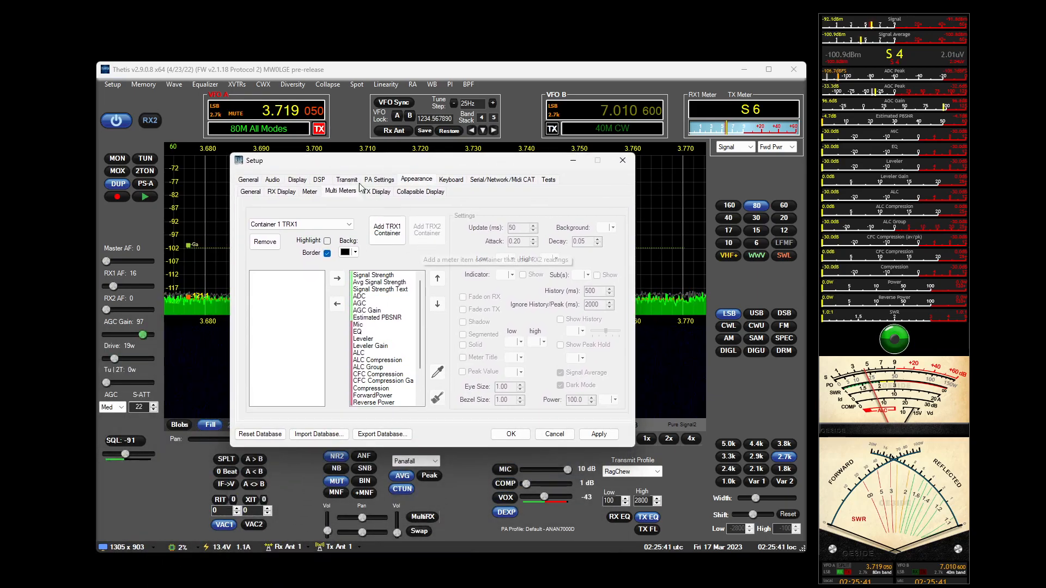
- Remove Signal Strength, Avg Signal Strength, Signal Strength Text, ADC and AGC from Container 1 TRX1
left_click_drag(421, 303, 428, 342)
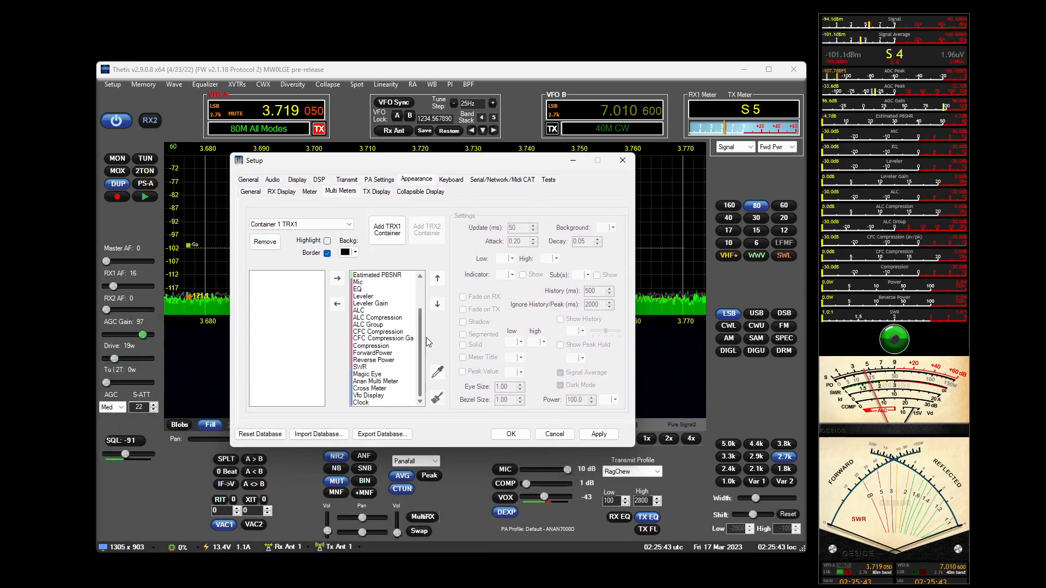
scroll(382, 354, "up", 3)
double_click(384, 275)
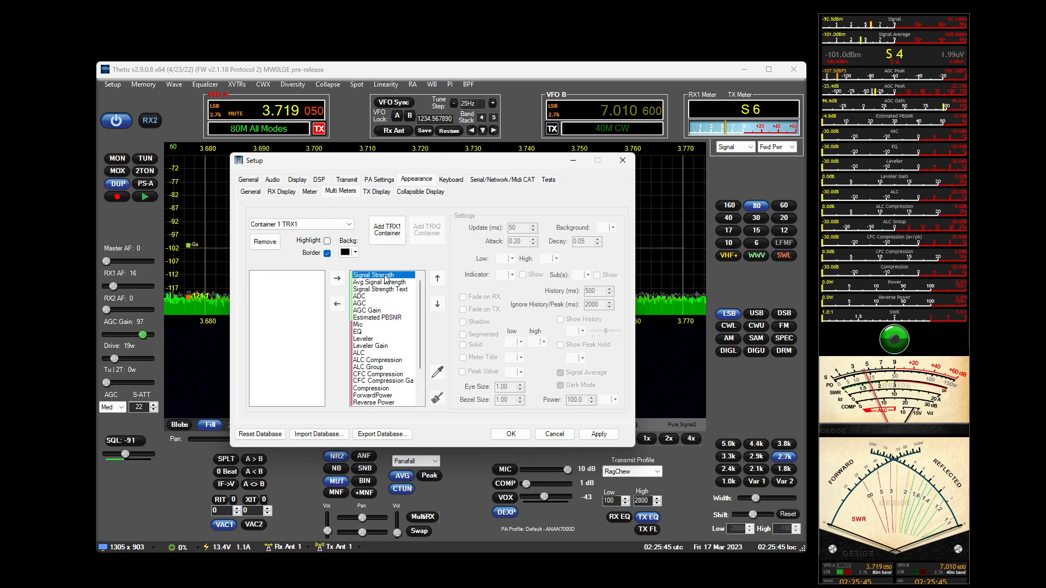
double_click(385, 277)
double_click(385, 277)
double_click(385, 277)
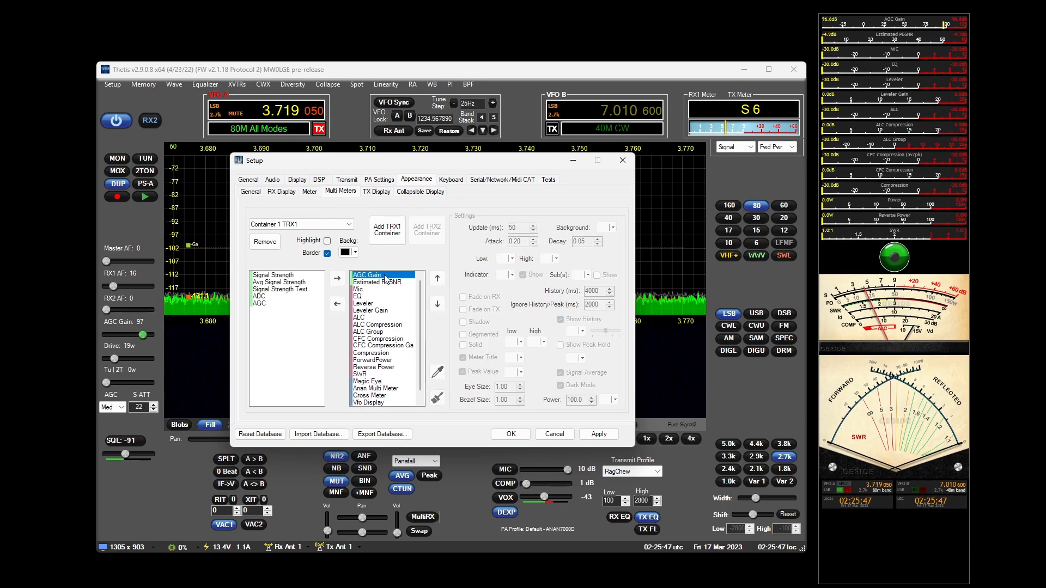
- Remove every item from AGC Gain through Compression from Container 1 TRX1, including the Mic, EQ, Leveler, ALC and CFC meters
double_click(385, 277)
double_click(385, 276)
double_click(385, 276)
double_click(385, 277)
double_click(385, 277)
double_click(385, 277)
double_click(385, 277)
double_click(385, 277)
double_click(385, 277)
double_click(385, 277)
double_click(385, 276)
double_click(385, 277)
double_click(385, 276)
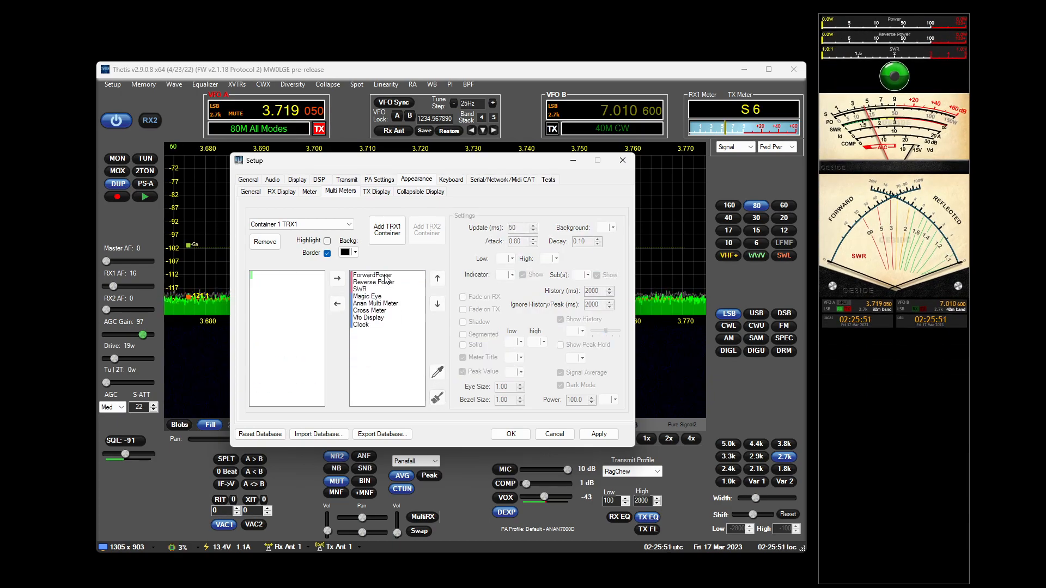
- Remove ForwardPower, Reverse Power, SWR, Magic Eye, Anan Multi Meter, Cross Meter and Vfo Display, leaving only Clock in Container 1 TRX1
double_click(385, 277)
double_click(386, 277)
double_click(385, 276)
double_click(385, 276)
double_click(385, 276)
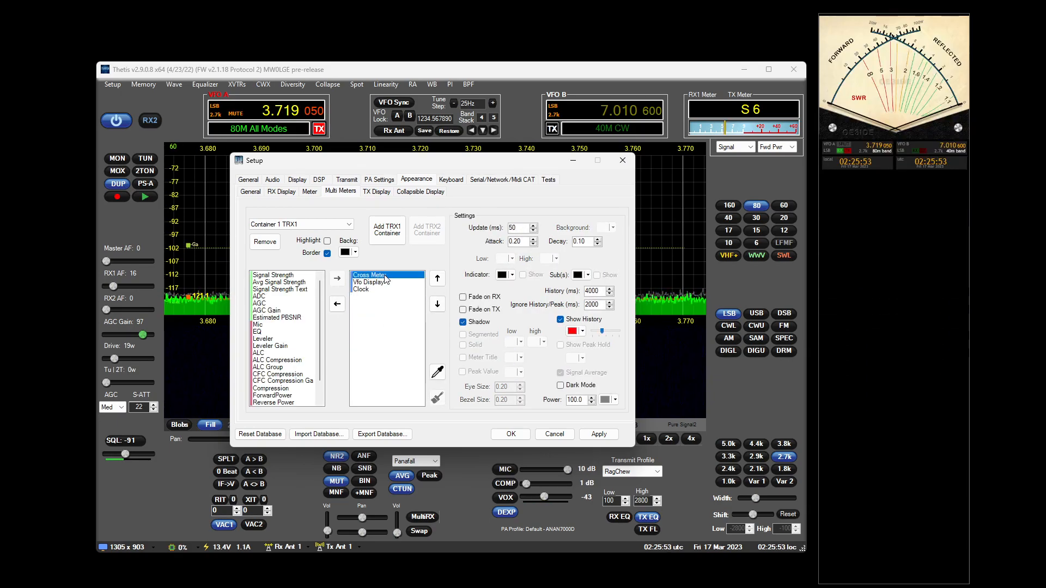
double_click(385, 277)
double_click(385, 277)
- Resize the clock container to a shorter, wider shape and move it down beside the middle of the main window
left_click_drag(964, 584, 1031, 200)
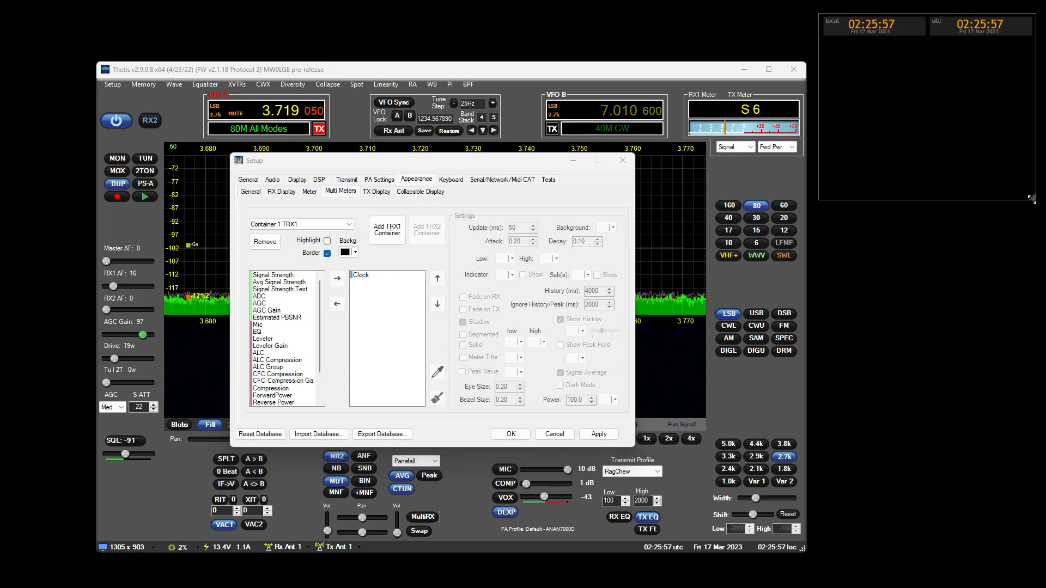
left_click_drag(867, 55, 884, 276)
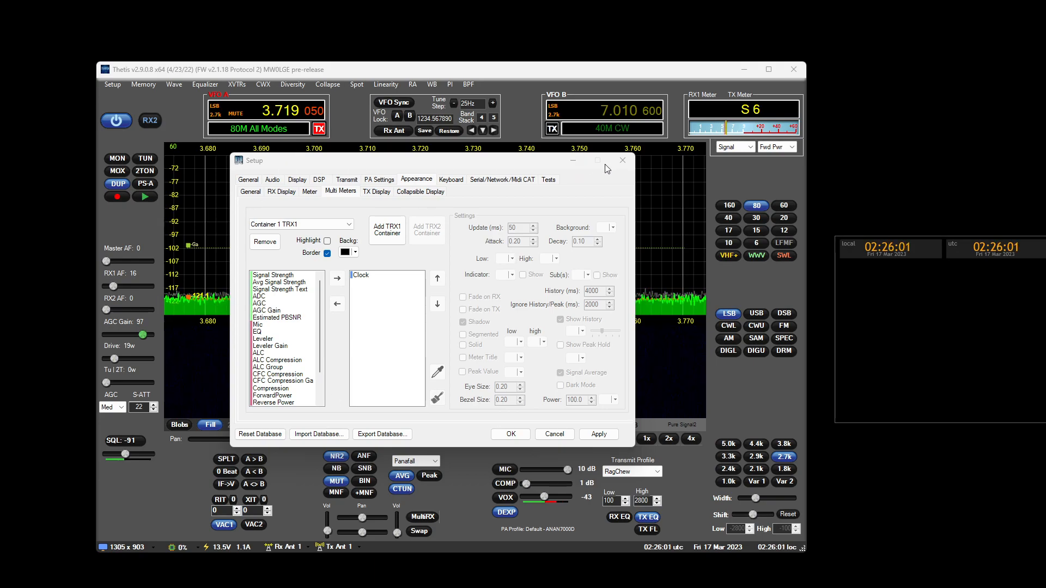
- Examine the general OC Control and Ant/Filters settings, including SWR protection and transmit attenuation, and close Setup
left_click_drag(376, 160, 385, 185)
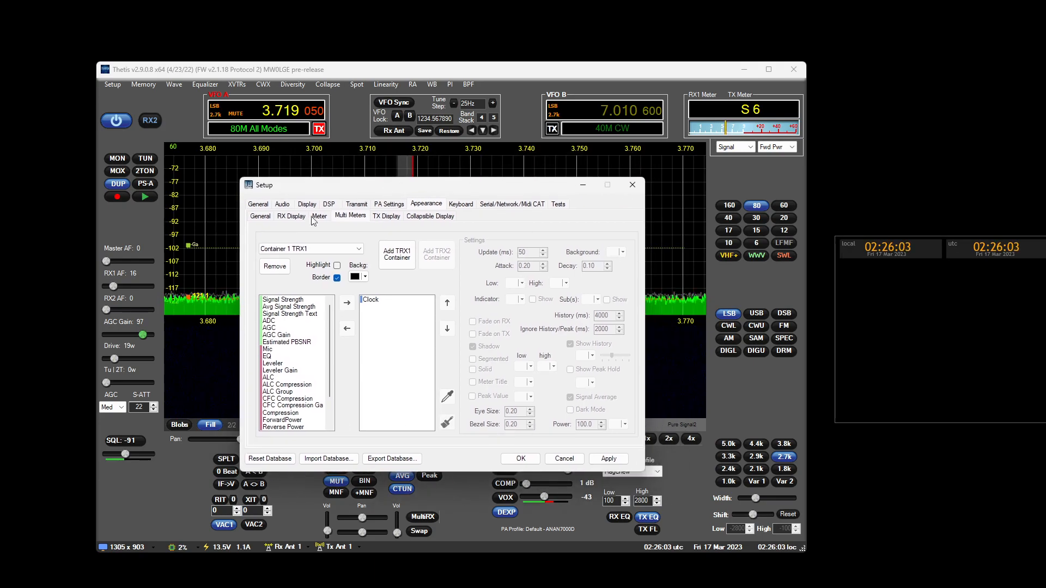
left_click(260, 205)
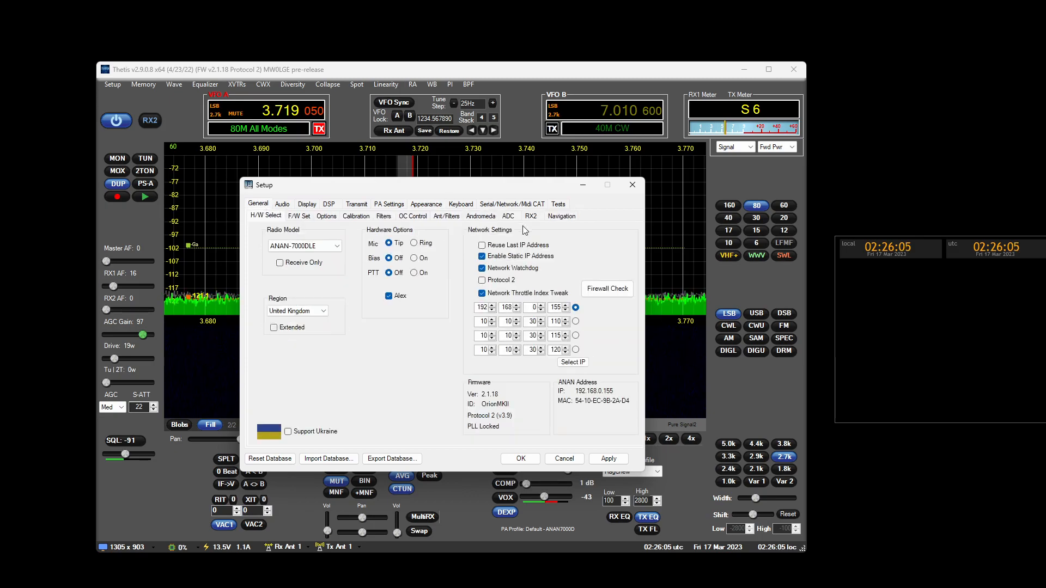
left_click(414, 217)
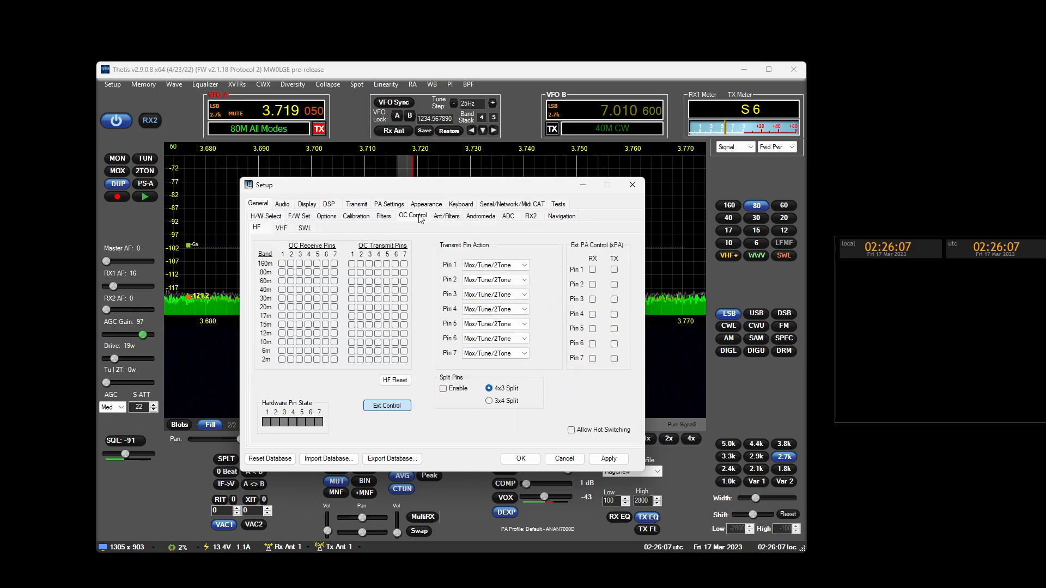
left_click(447, 216)
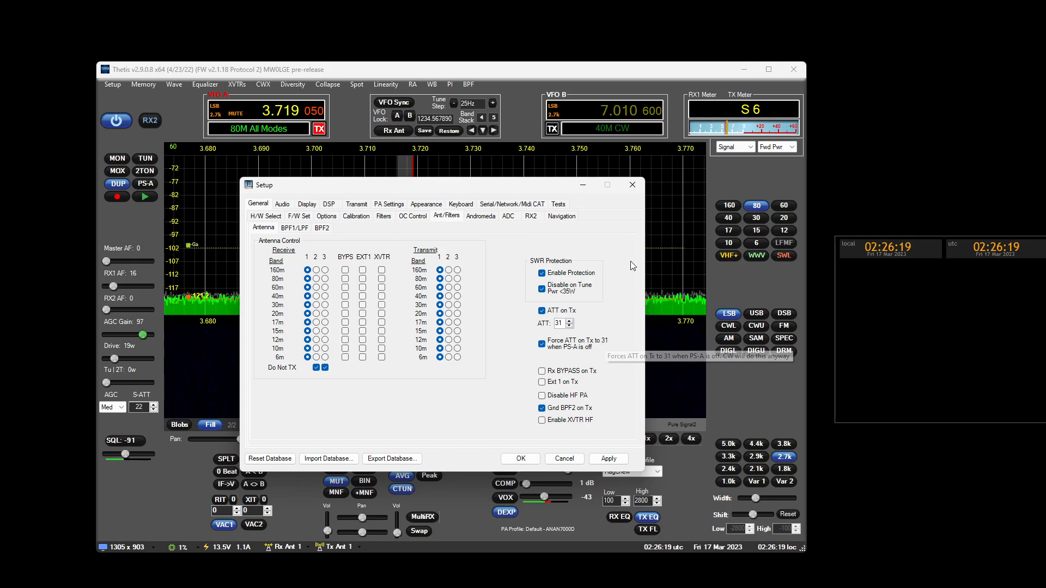
mouse_move(487, 186)
left_mouse_down()
mouse_move(554, 213)
mouse_move(494, 172)
mouse_move(503, 186)
left_mouse_up()
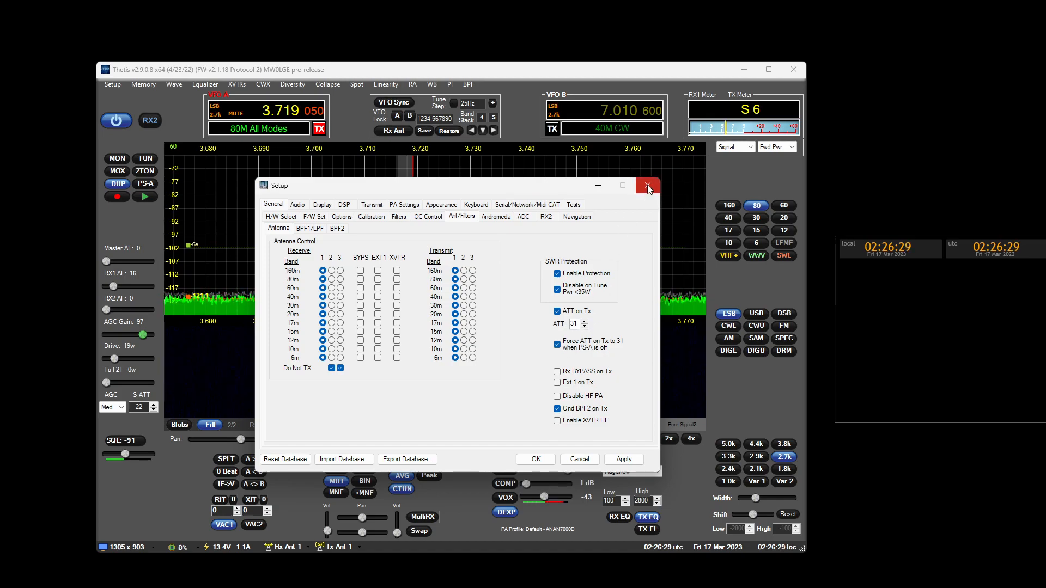
left_click(535, 460)
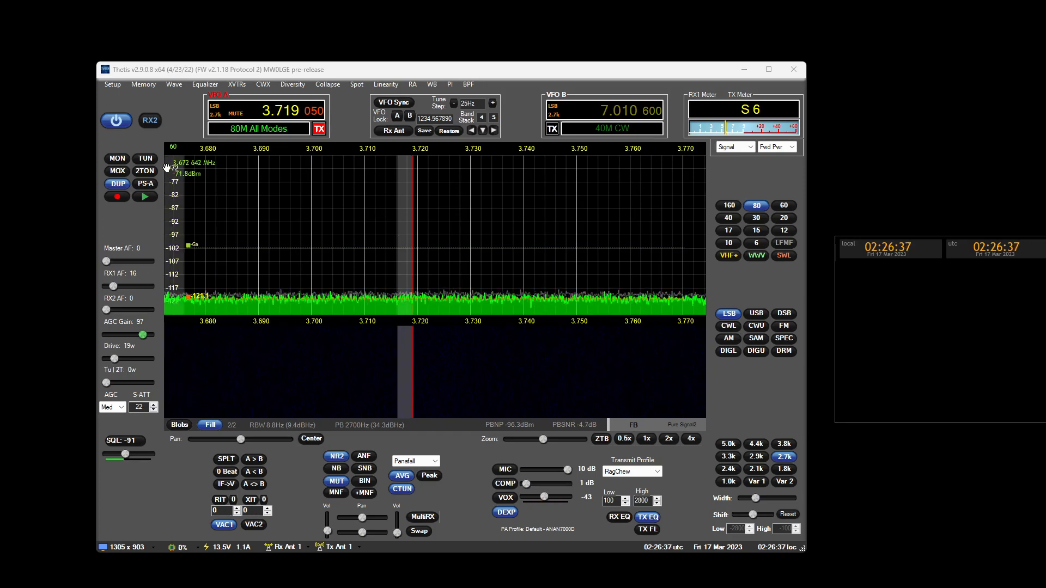
- Set the tune power to 12 W and briefly test the tune carrier before returning to receive
left_click_drag(107, 382, 112, 383)
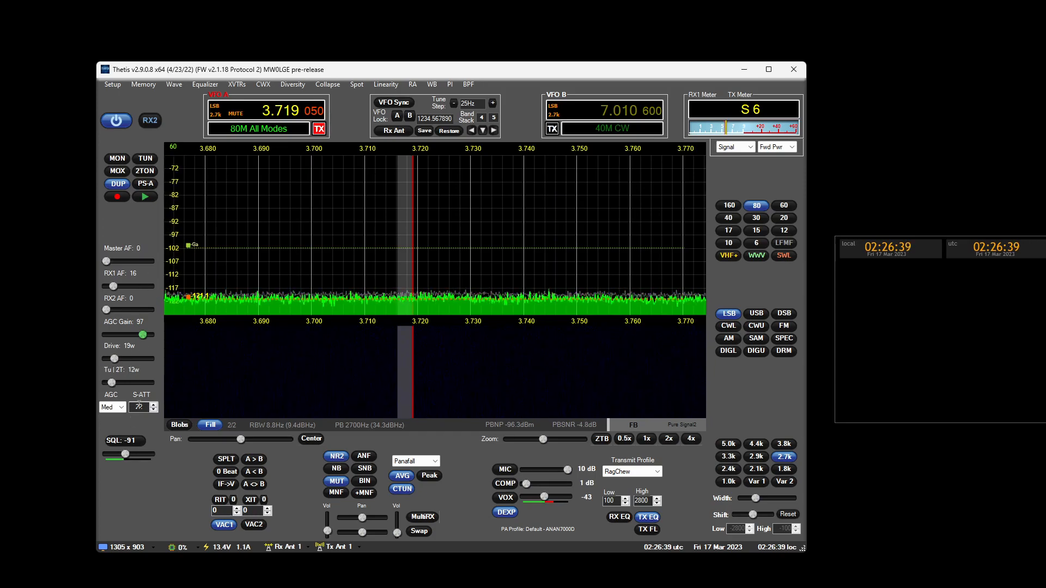
left_click(146, 160)
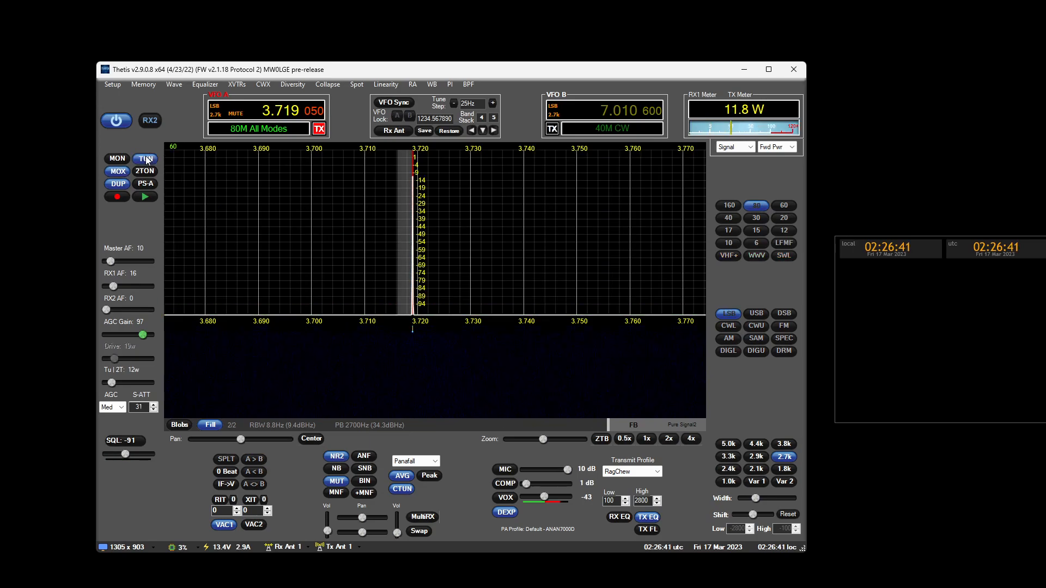
left_click(146, 160)
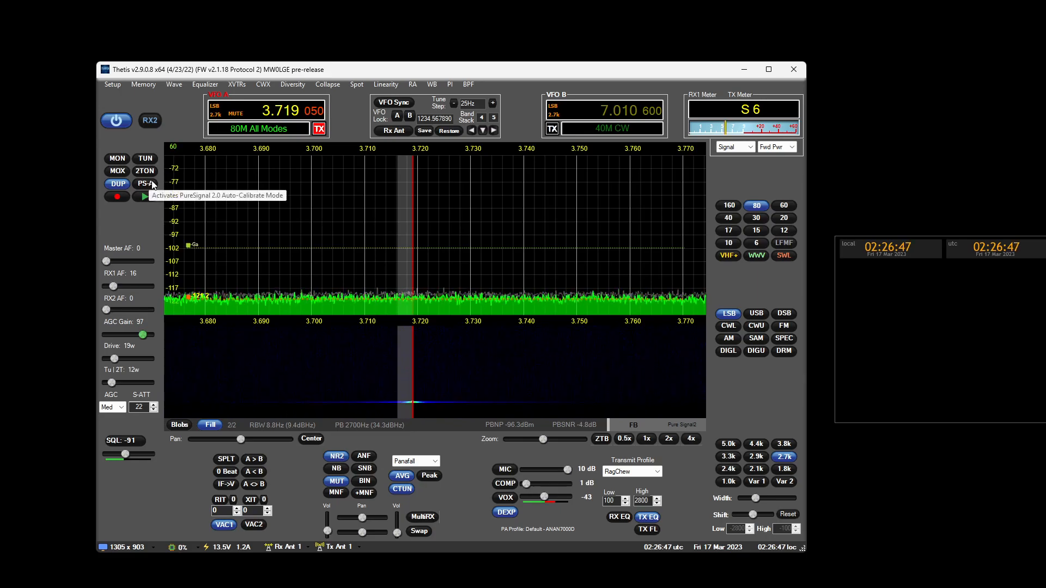
- Transmit with MOX to compare the signal with and without PureSignal auto-calibration, and return to receive
left_click(119, 171)
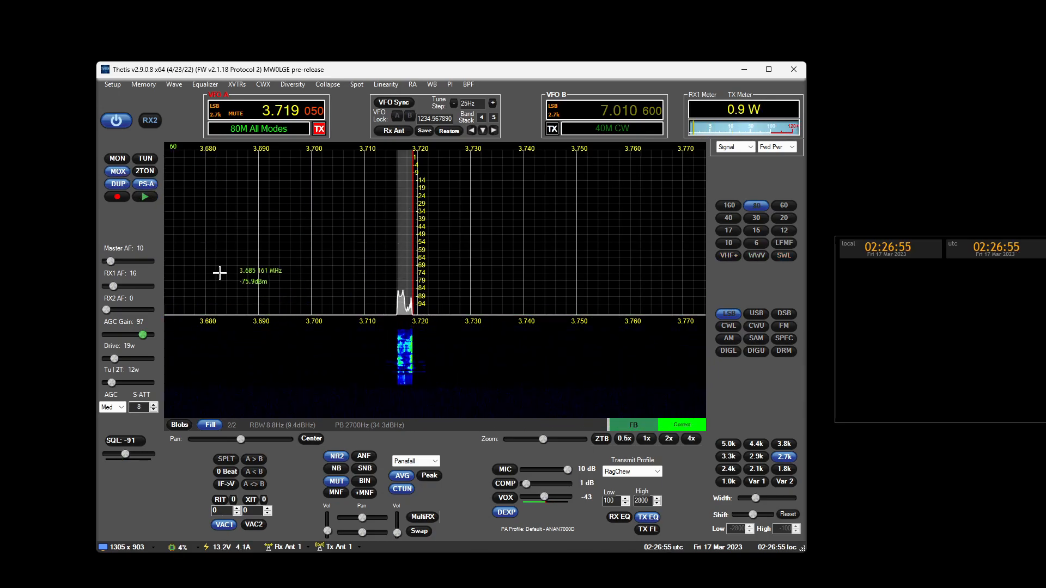
left_click(146, 184)
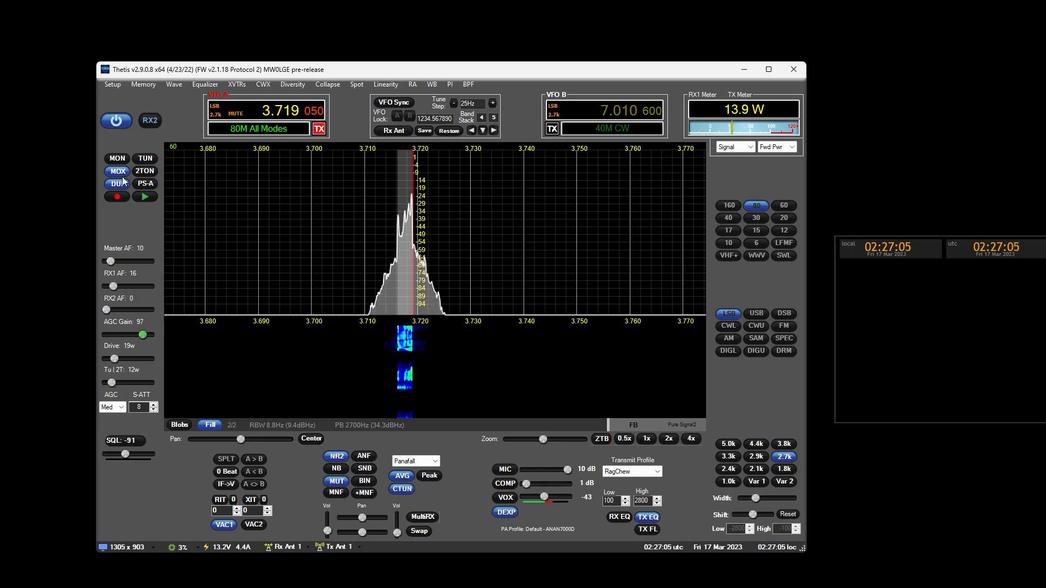
left_click(121, 173)
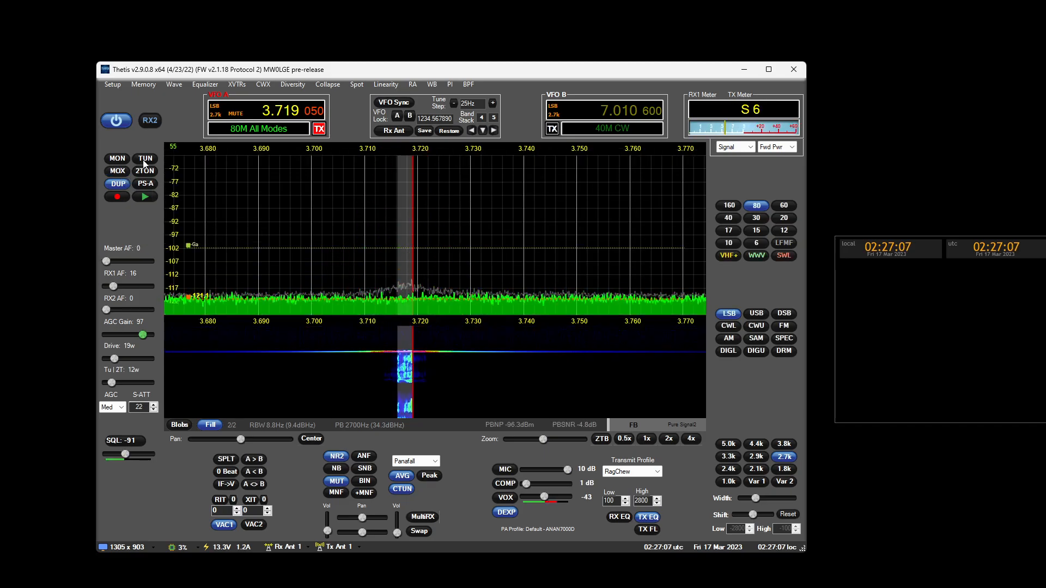
- Start another MOX transmission, activate PureSignal auto-calibration, and test the tune carrier before returning to receive
left_click(117, 171)
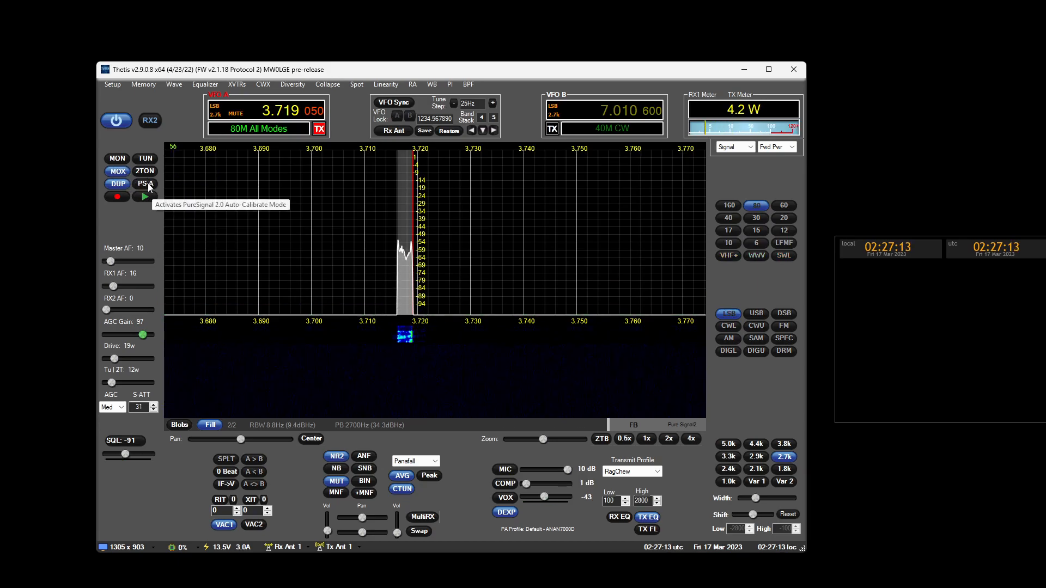
left_click(147, 185)
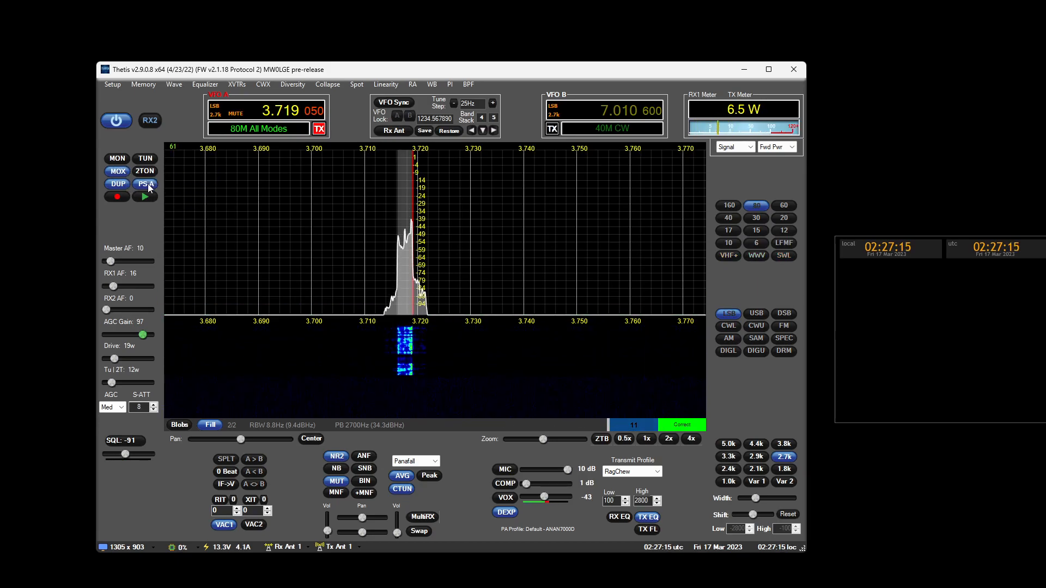
left_click(145, 158)
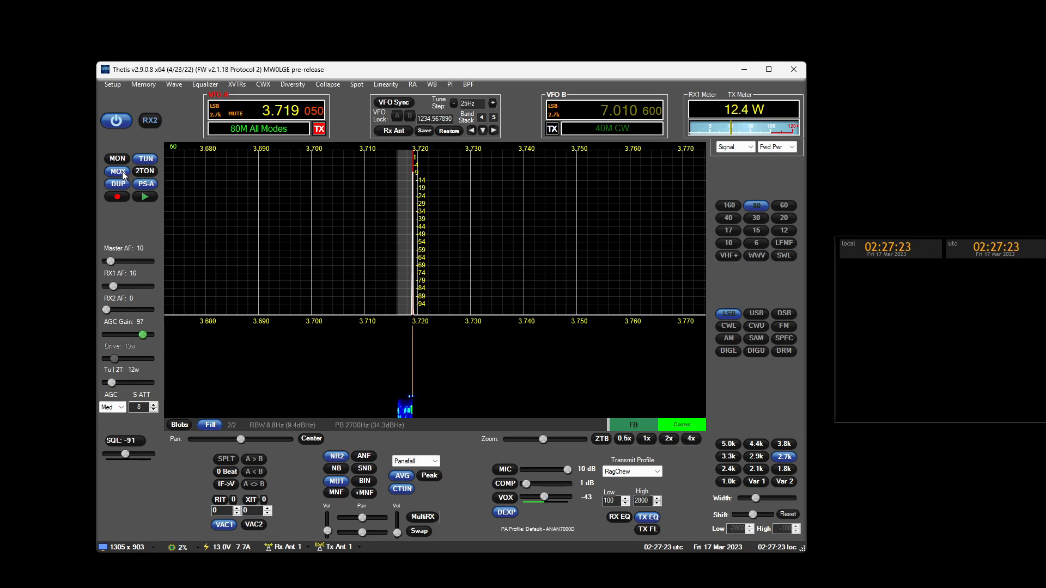
left_click(146, 159)
left_click(147, 160)
left_click(147, 160)
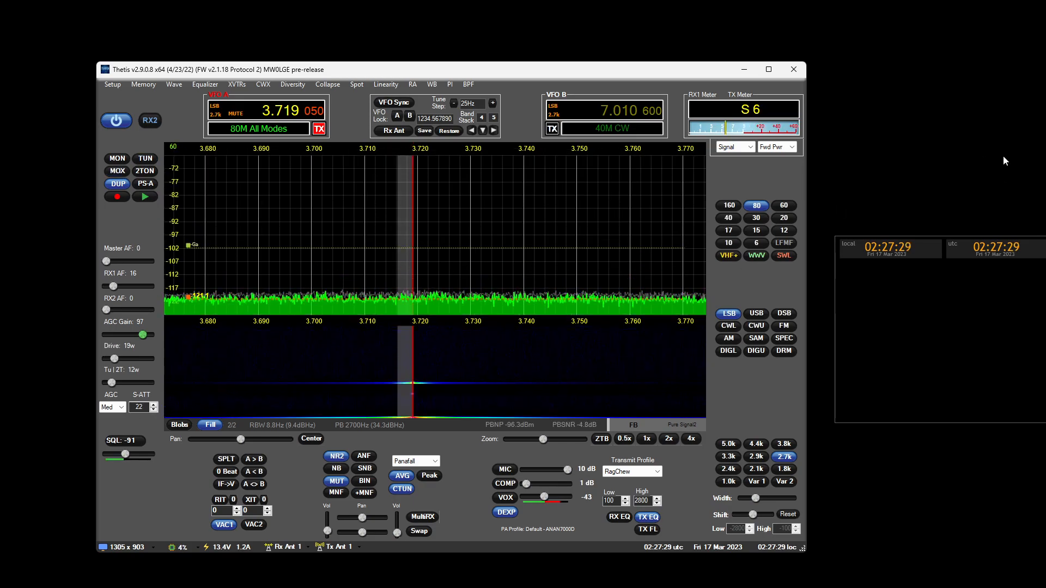
- Move the clock container up beside the spectrum display, and review the transmit attenuation options in the Ant/Filters settings
left_click_drag(966, 237, 950, 145)
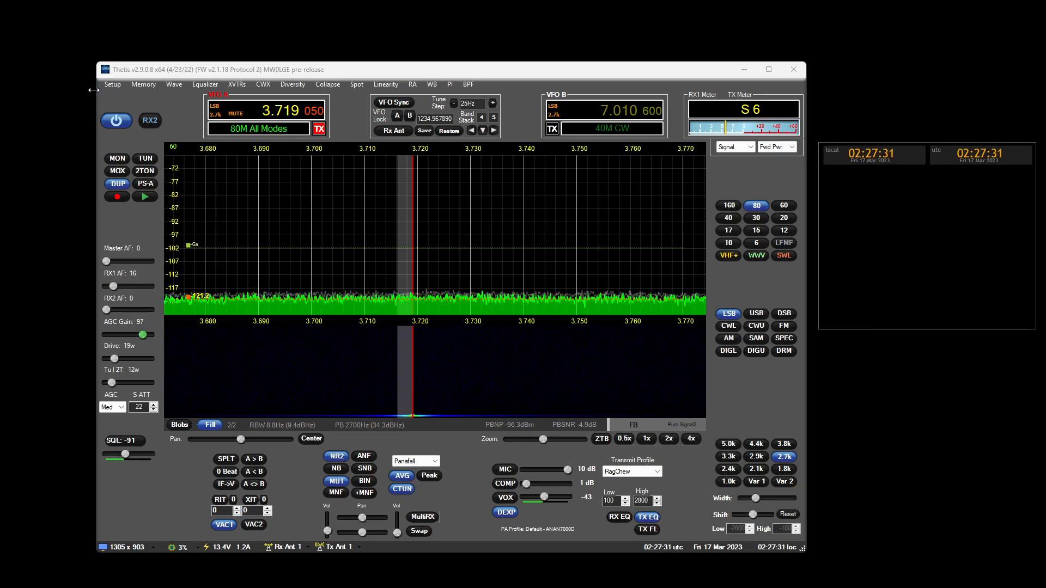
left_click(113, 84)
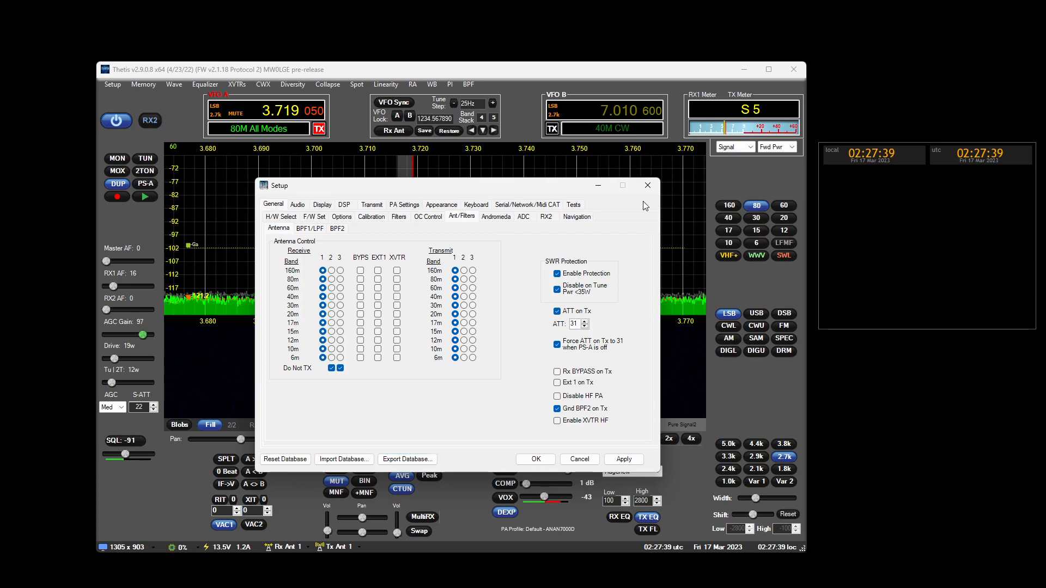
left_click(647, 185)
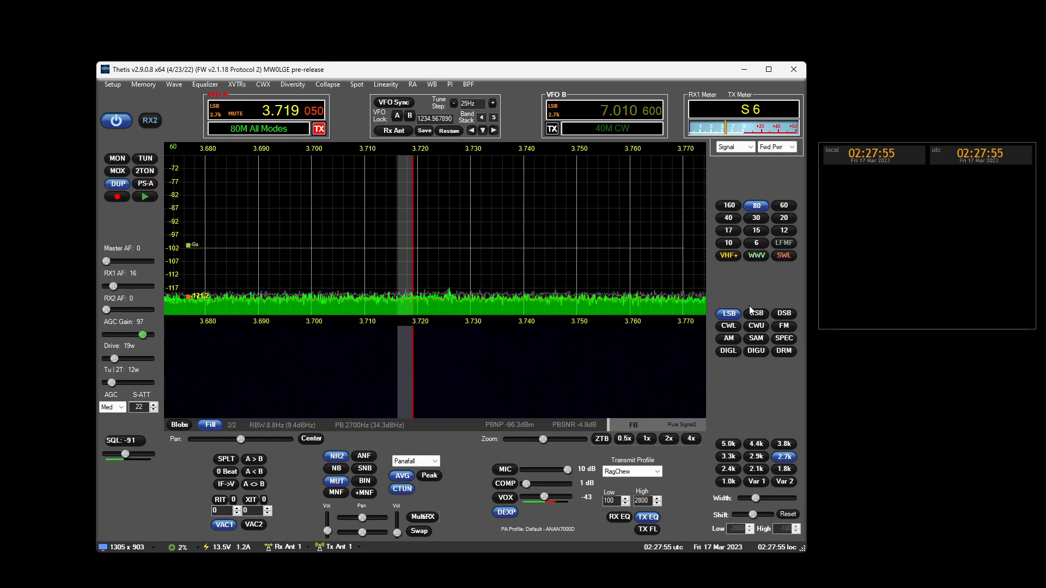
- Shrink the clock container proportionally and move it up beside the main window's upper edge
left_click(937, 148)
mouse_move(937, 149)
left_mouse_down()
mouse_move(940, 178)
mouse_move(935, 126)
mouse_move(932, 150)
left_mouse_up()
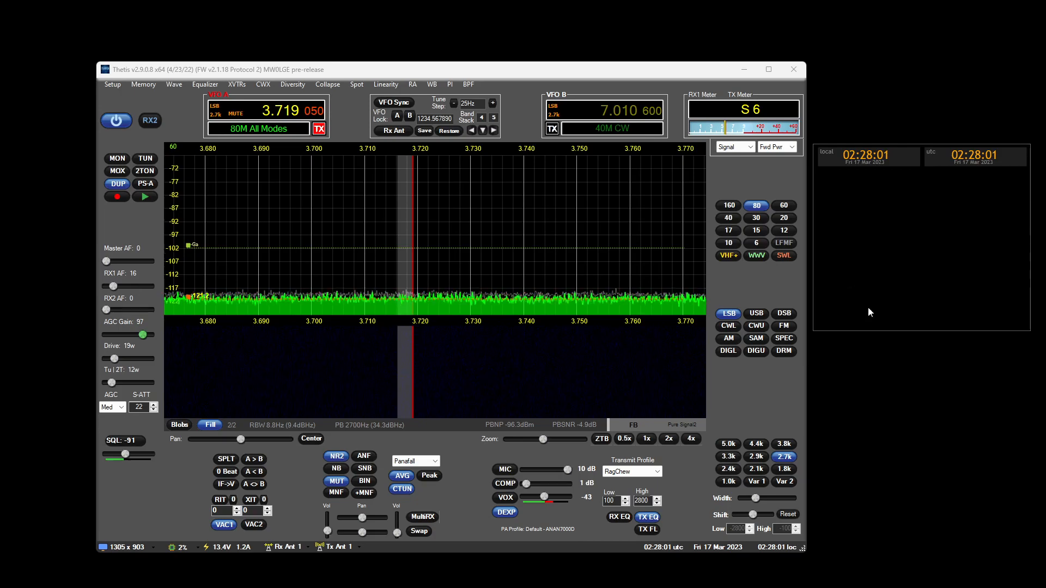
left_click_drag(1030, 330, 965, 268)
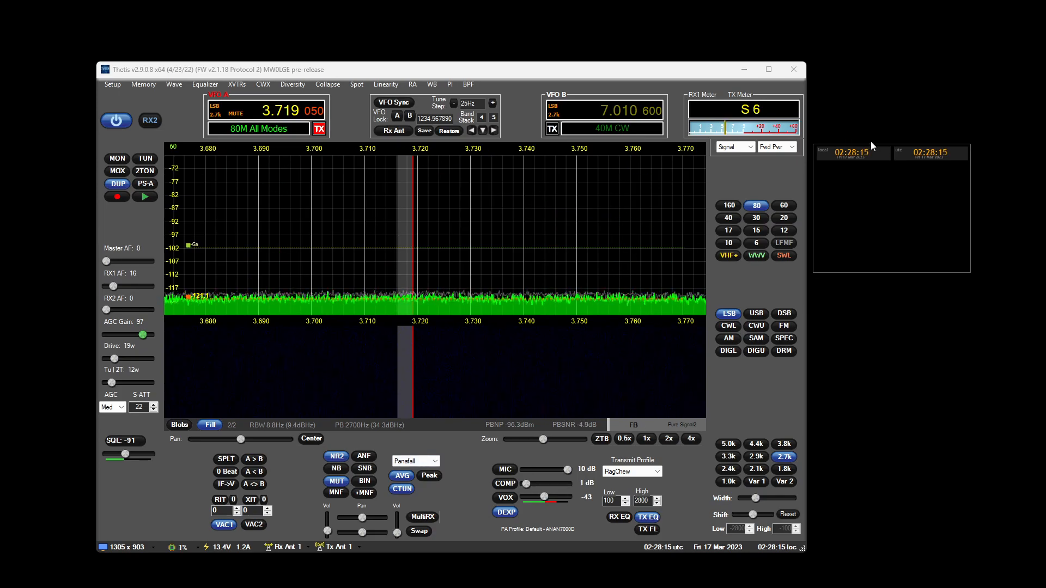
left_click_drag(886, 150, 881, 86)
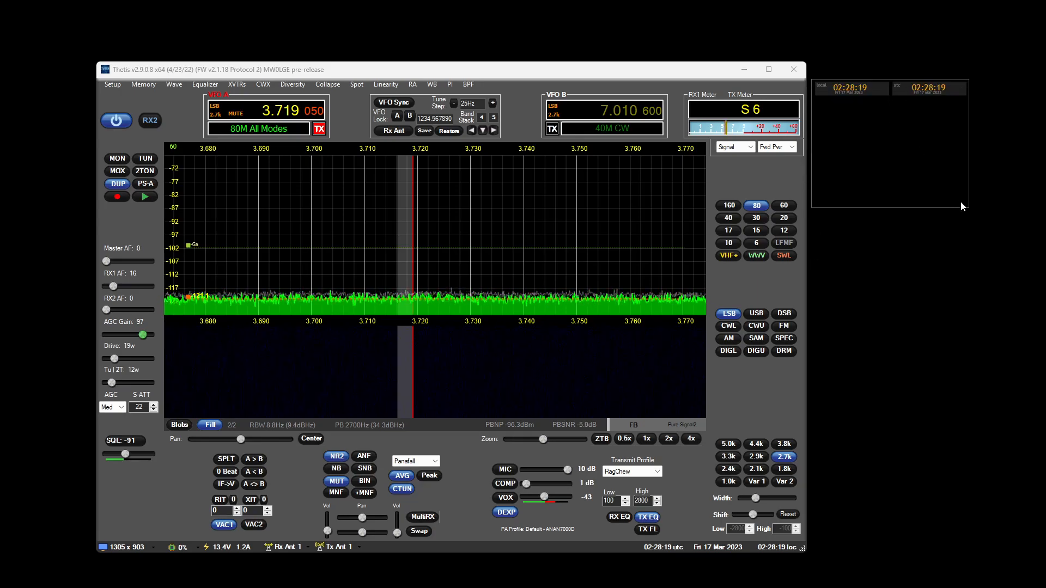
- Enlarge the clock container again, trim its size slightly, and move it down level with the VFO displays
left_click_drag(964, 202, 1029, 267)
left_click_drag(907, 84, 910, 90)
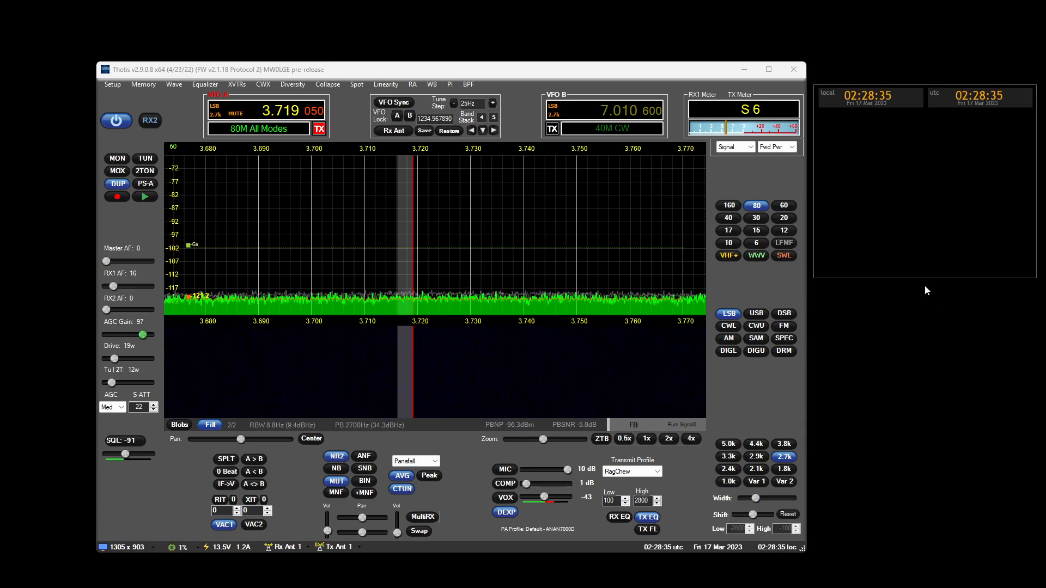
left_click_drag(1030, 275, 1022, 271)
mouse_move(939, 93)
left_click_drag(939, 90, 943, 115)
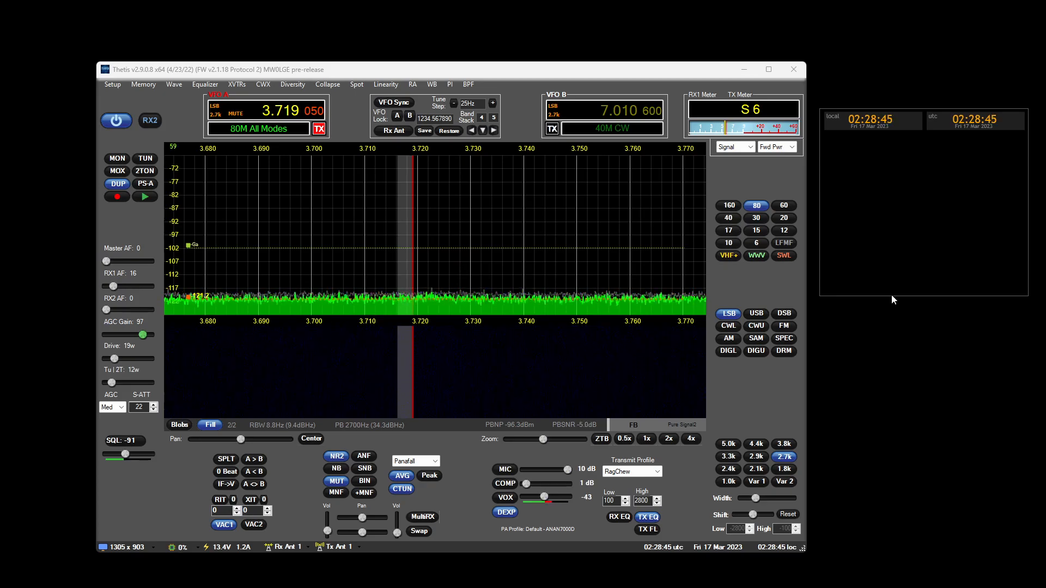
mouse_move(928, 113)
left_mouse_down()
mouse_move(753, 137)
mouse_move(678, 182)
mouse_move(923, 93)
mouse_move(921, 67)
mouse_move(924, 116)
left_mouse_up()
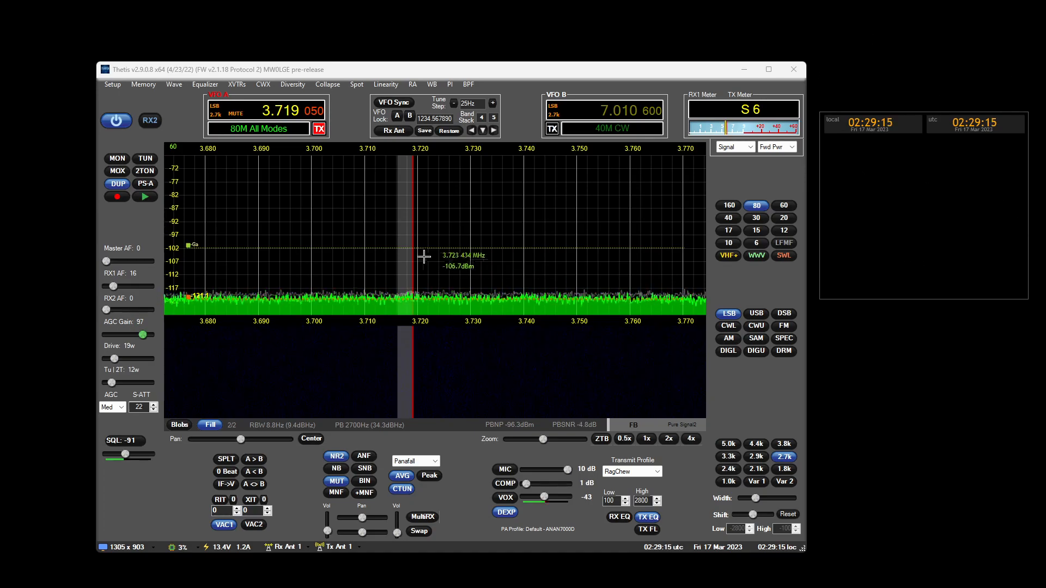
- Adjust the receive filter's low edge to -3591 Hz on the spectrum and tune VFO A to 3.719 974 MHz
mouse_move(399, 277)
left_mouse_down()
mouse_move(363, 280)
mouse_move(391, 281)
left_mouse_up()
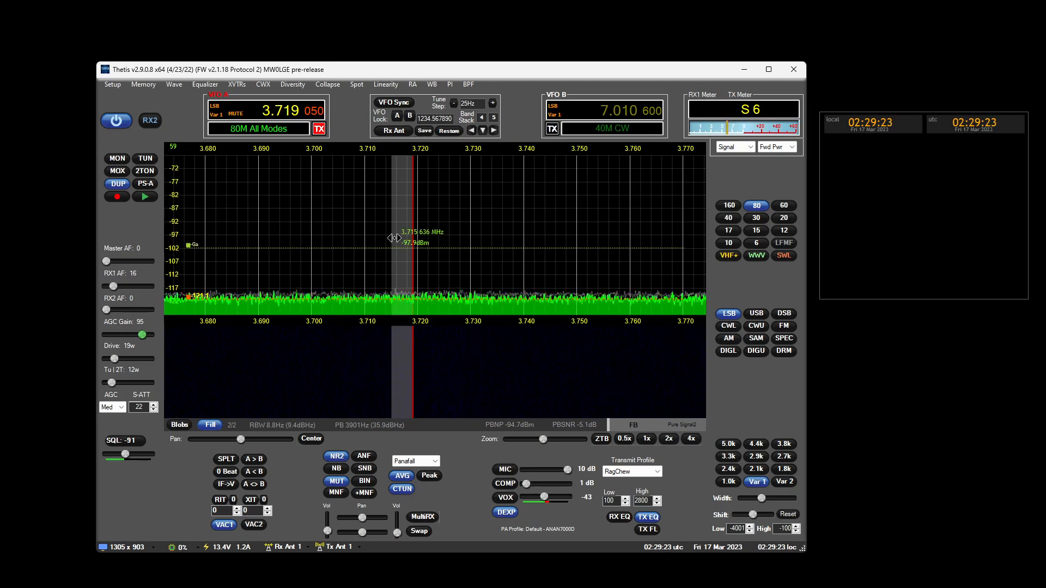
left_click_drag(391, 244, 394, 244)
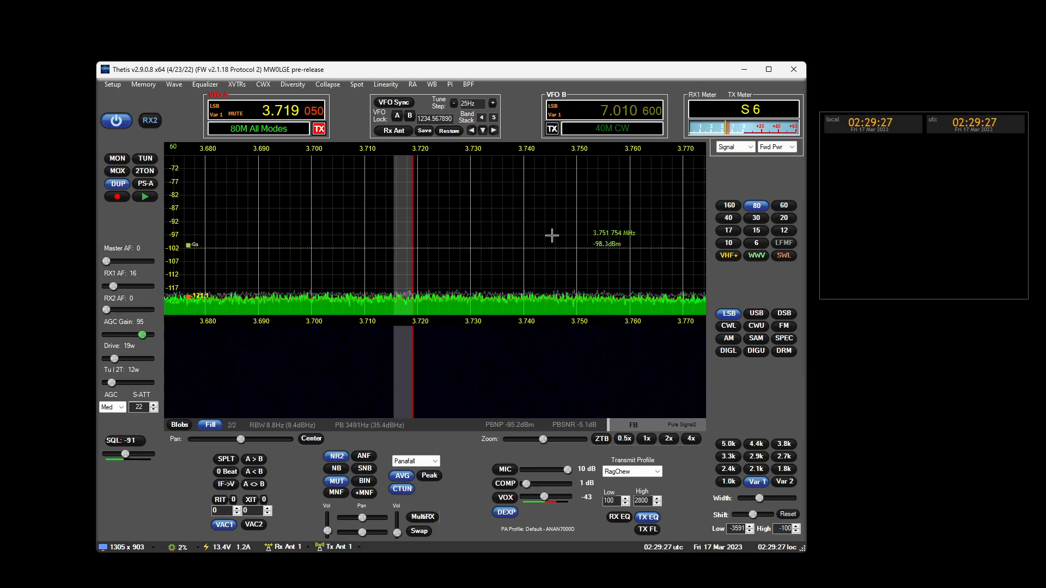
left_click_drag(404, 258, 409, 257)
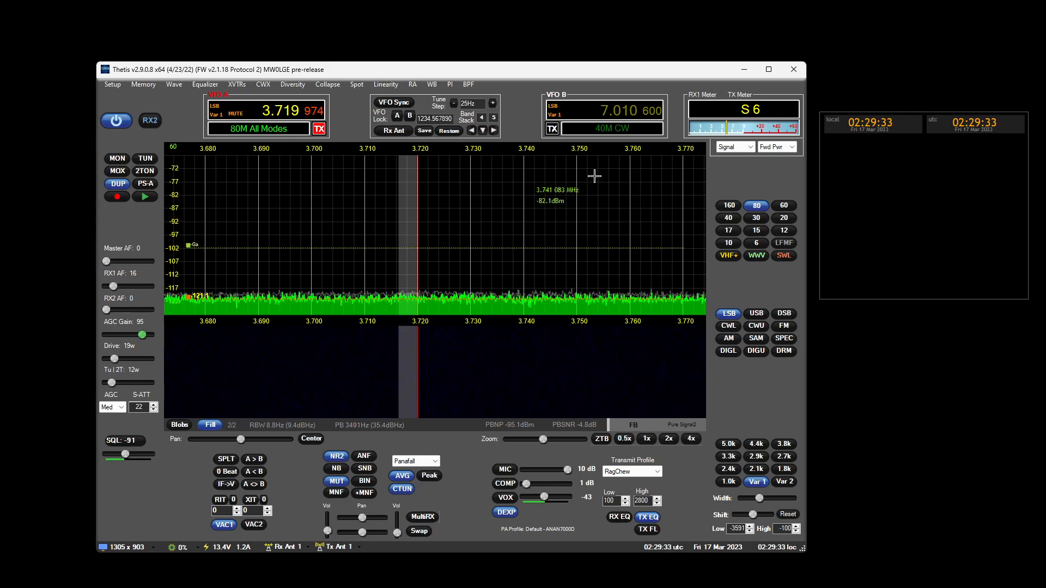
mouse_move(931, 119)
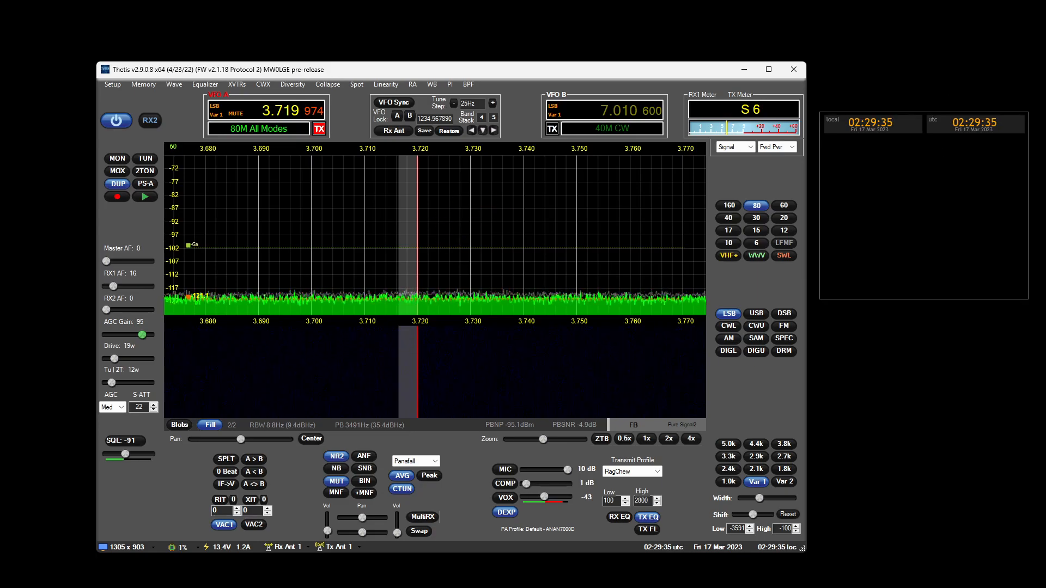